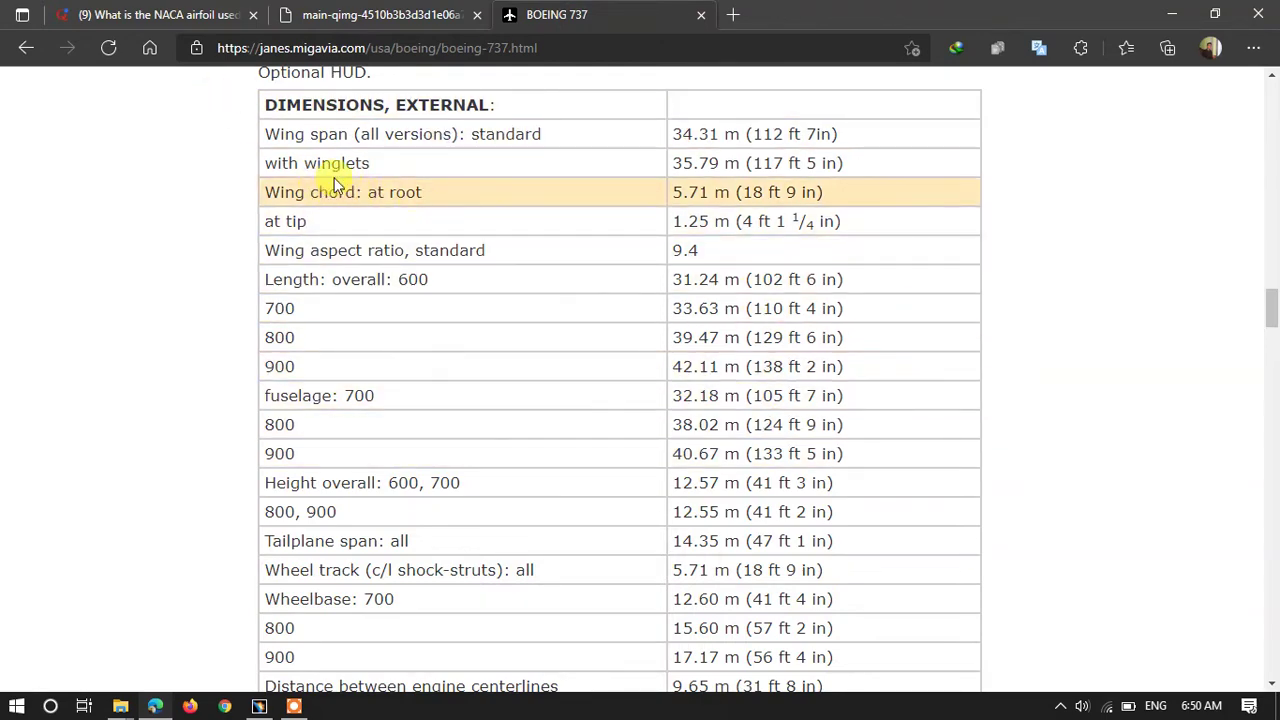
# Review the Boeing 737 source address and the wing chord entries at root and at tip in the external dimensions table
pyautogui.scroll(1, 500, 234)
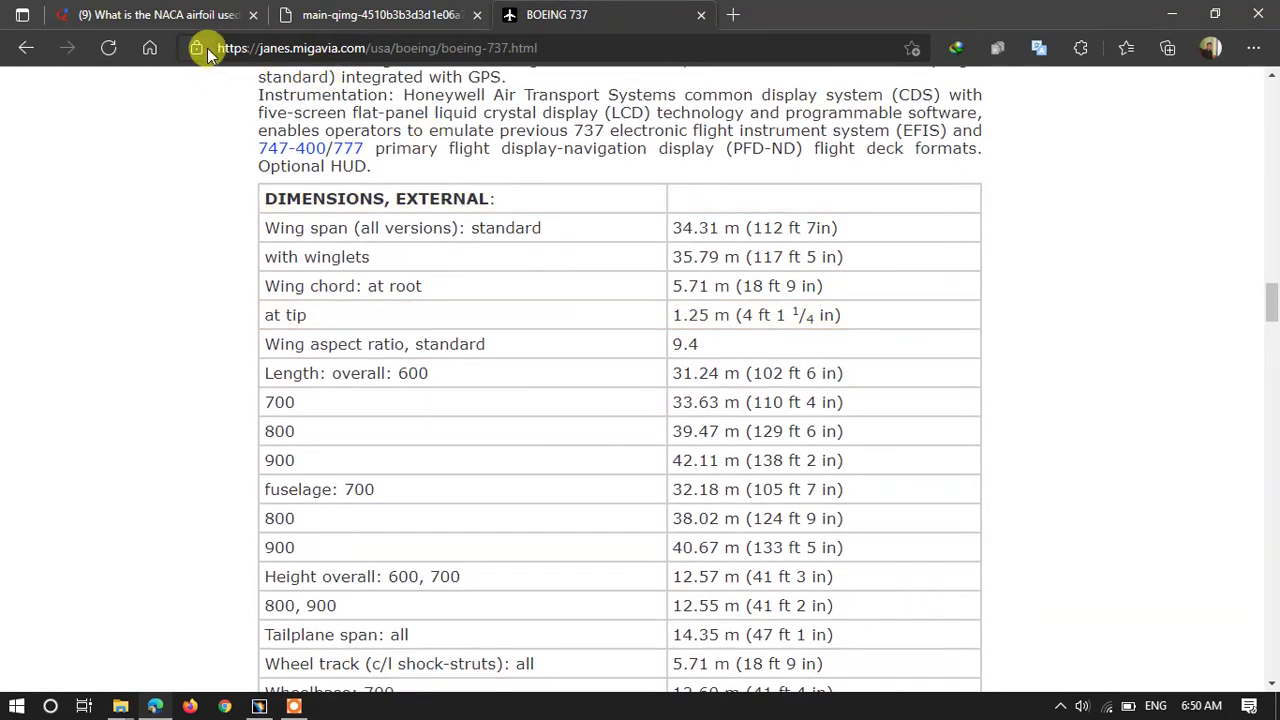
pyautogui.moveTo(221, 48); pyautogui.dragTo(572, 40)
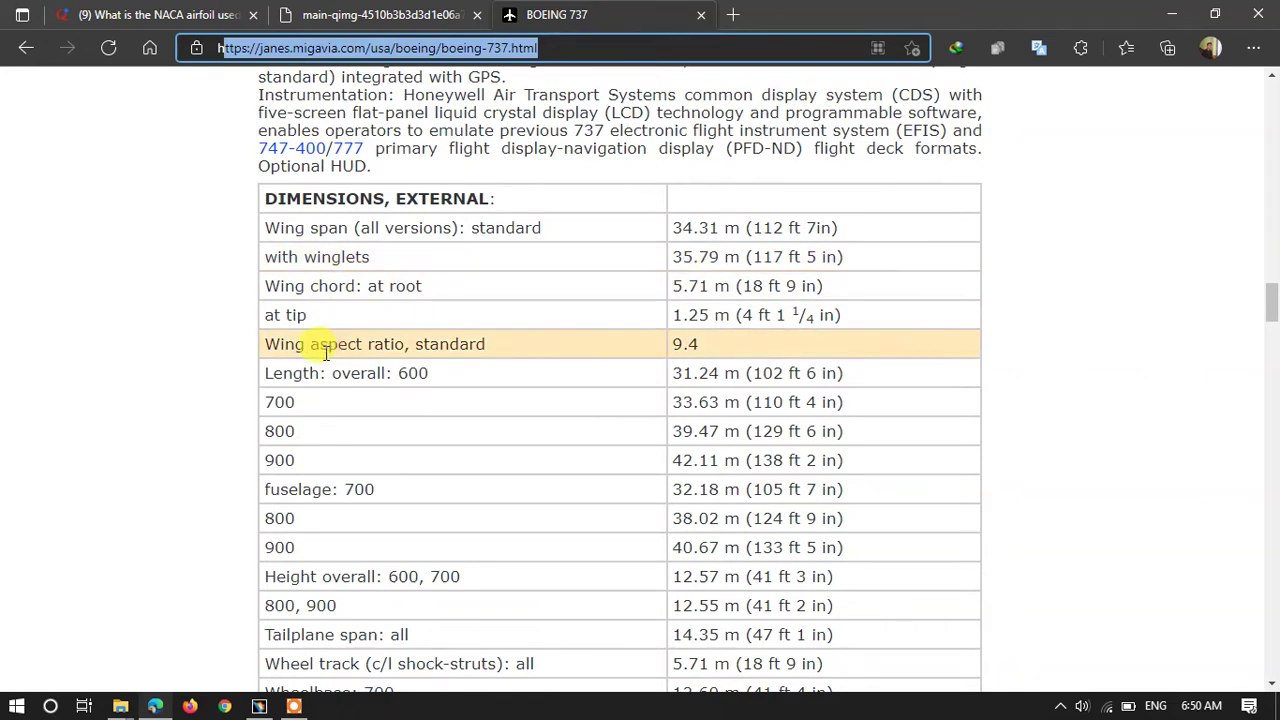
pyautogui.moveTo(229, 294); pyautogui.dragTo(429, 287)
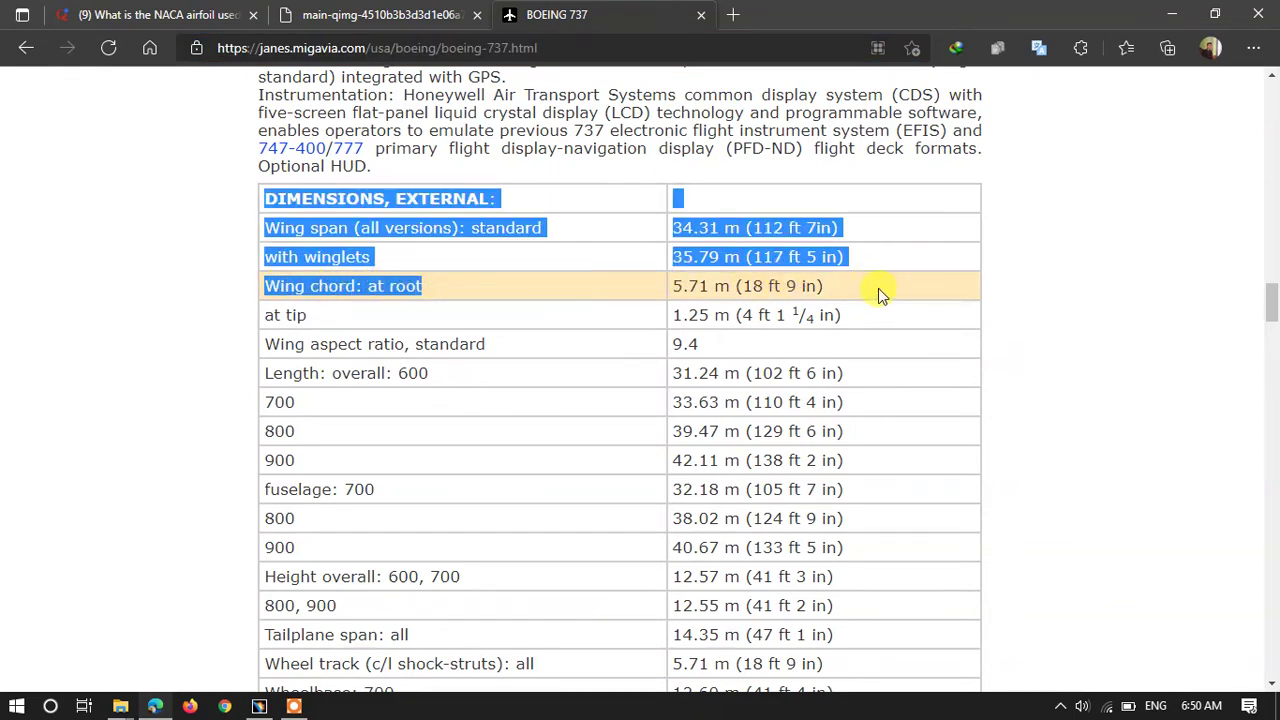
pyautogui.moveTo(884, 289); pyautogui.dragTo(731, 289)
pyautogui.moveTo(326, 292)
pyautogui.mouseDown()
pyautogui.moveTo(240, 294)
pyautogui.moveTo(263, 309)
pyautogui.moveTo(338, 287)
pyautogui.mouseUp()
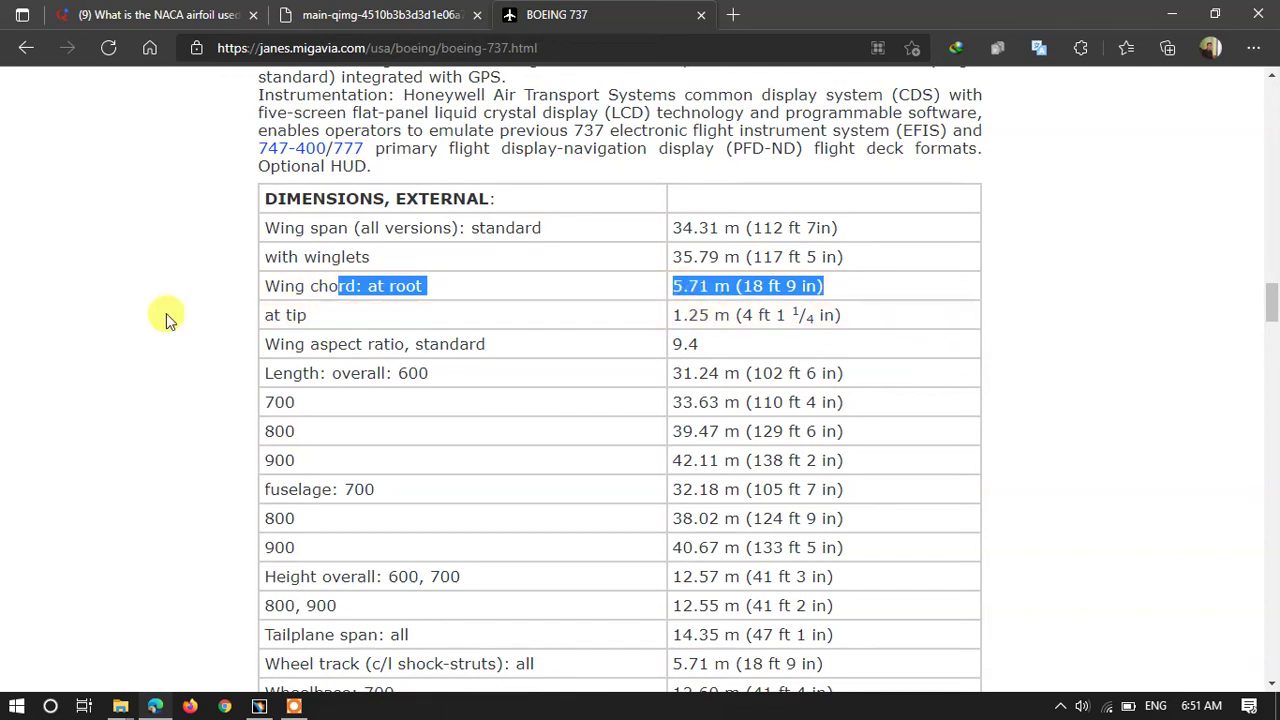
pyautogui.keyDown('shift'); pyautogui.click(371, 329); pyautogui.keyUp('shift')
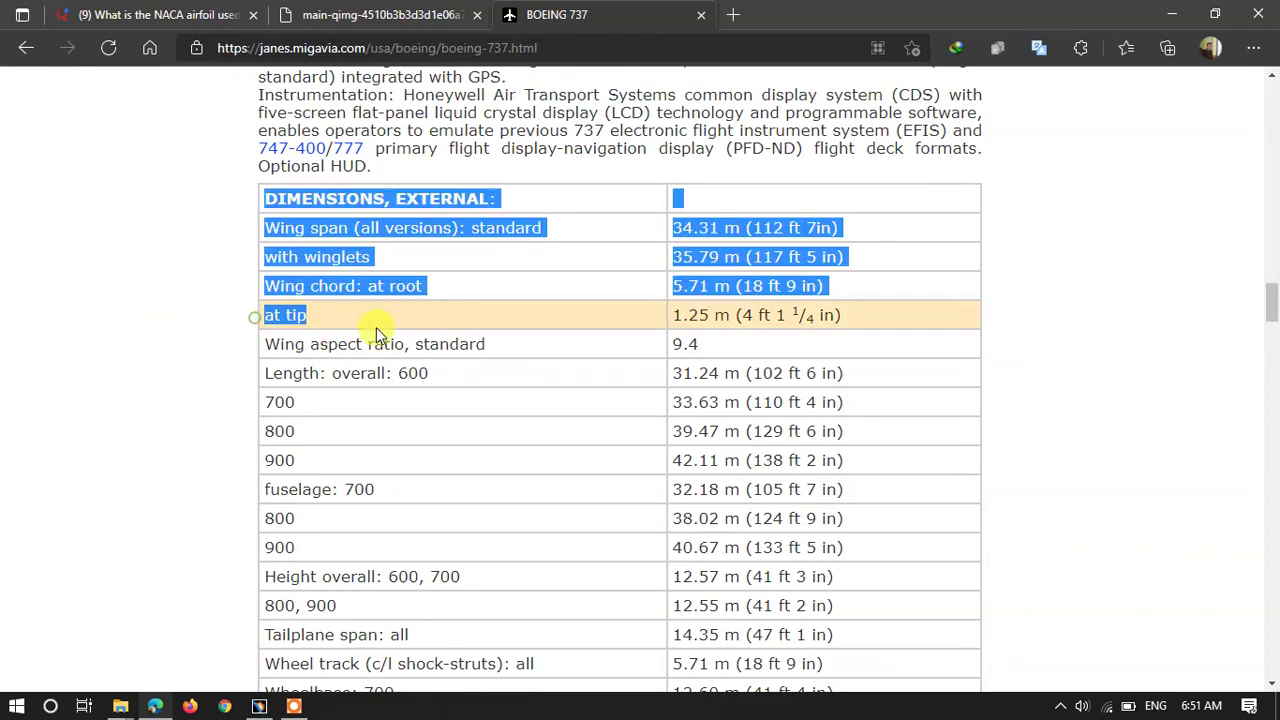
pyautogui.click(431, 325)
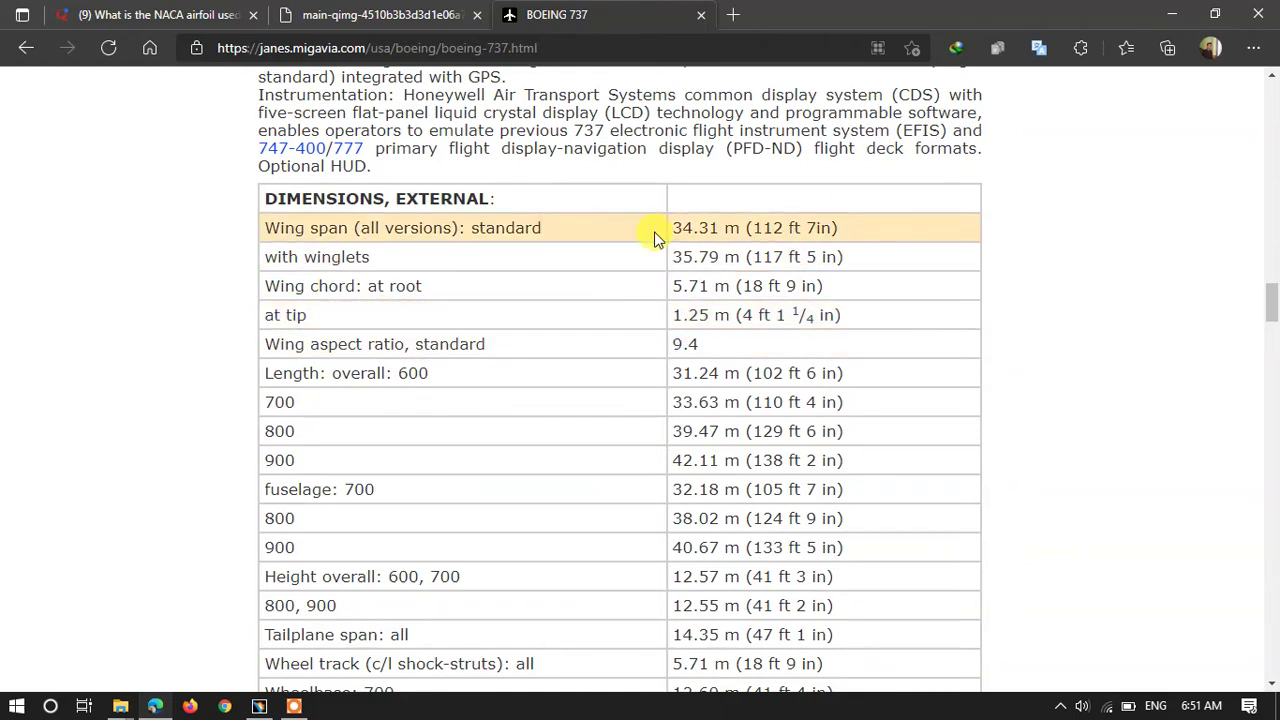
# Check the root airfoil's name in the Boeing 737 airfoil sections diagram and search the web for "BAC449 airfoiol" in a new tab
pyautogui.click(733, 14)
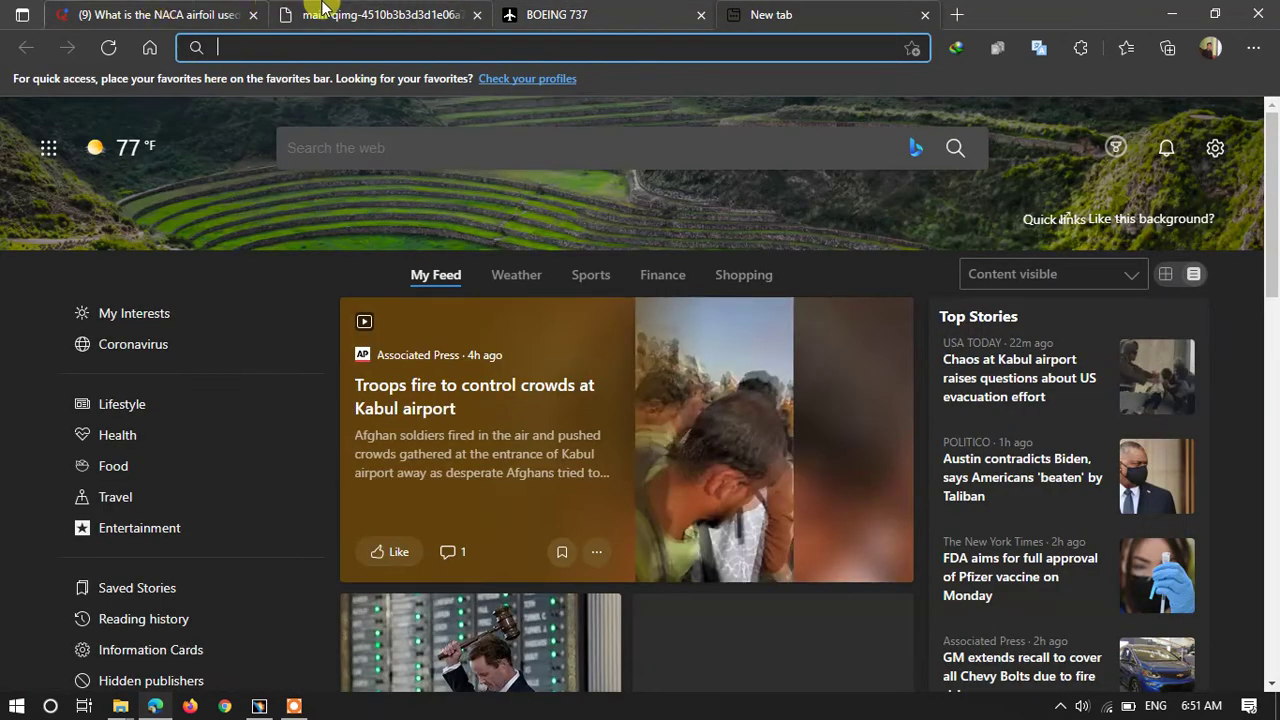
pyautogui.click(383, 14)
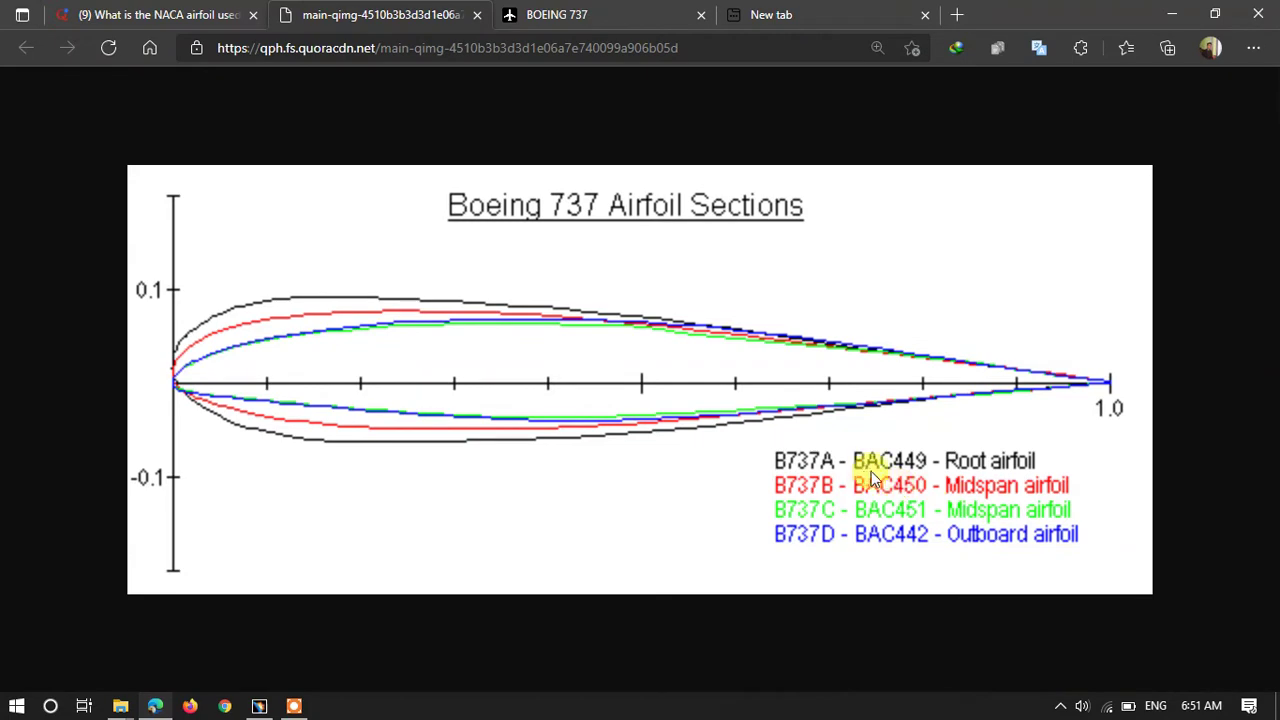
pyautogui.click(857, 12)
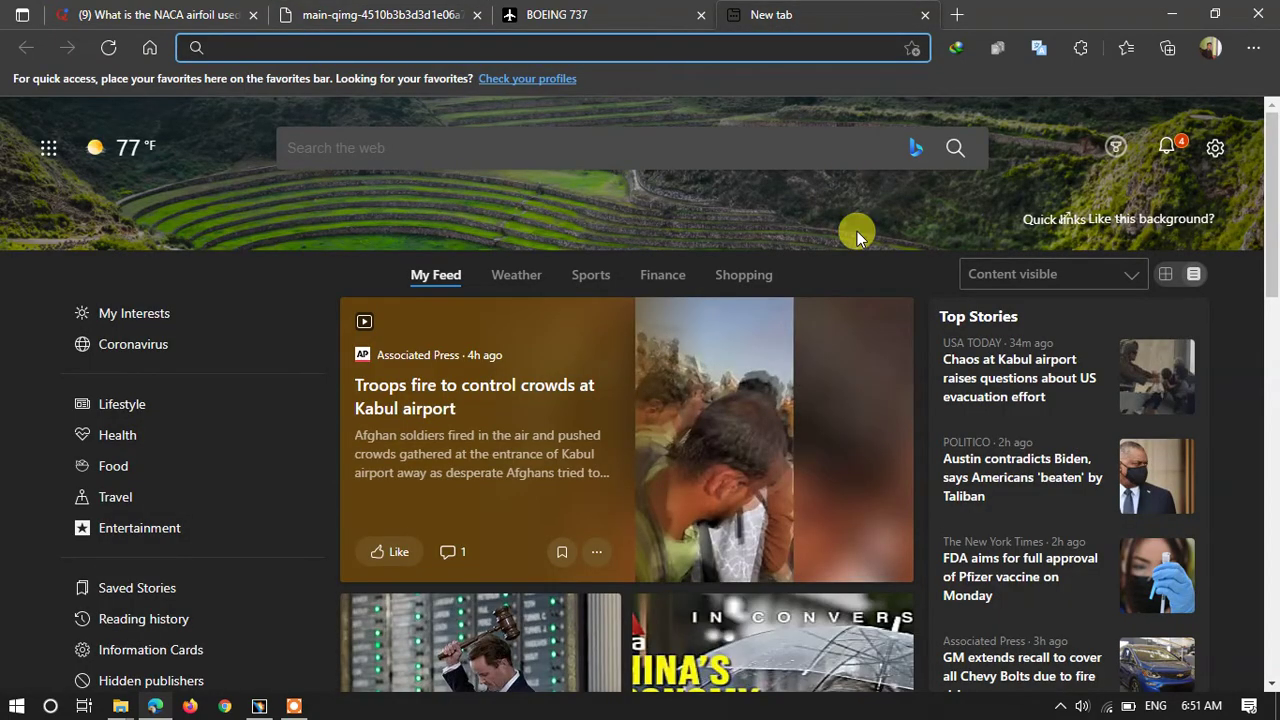
pyautogui.write('BAC449 airfoiol')
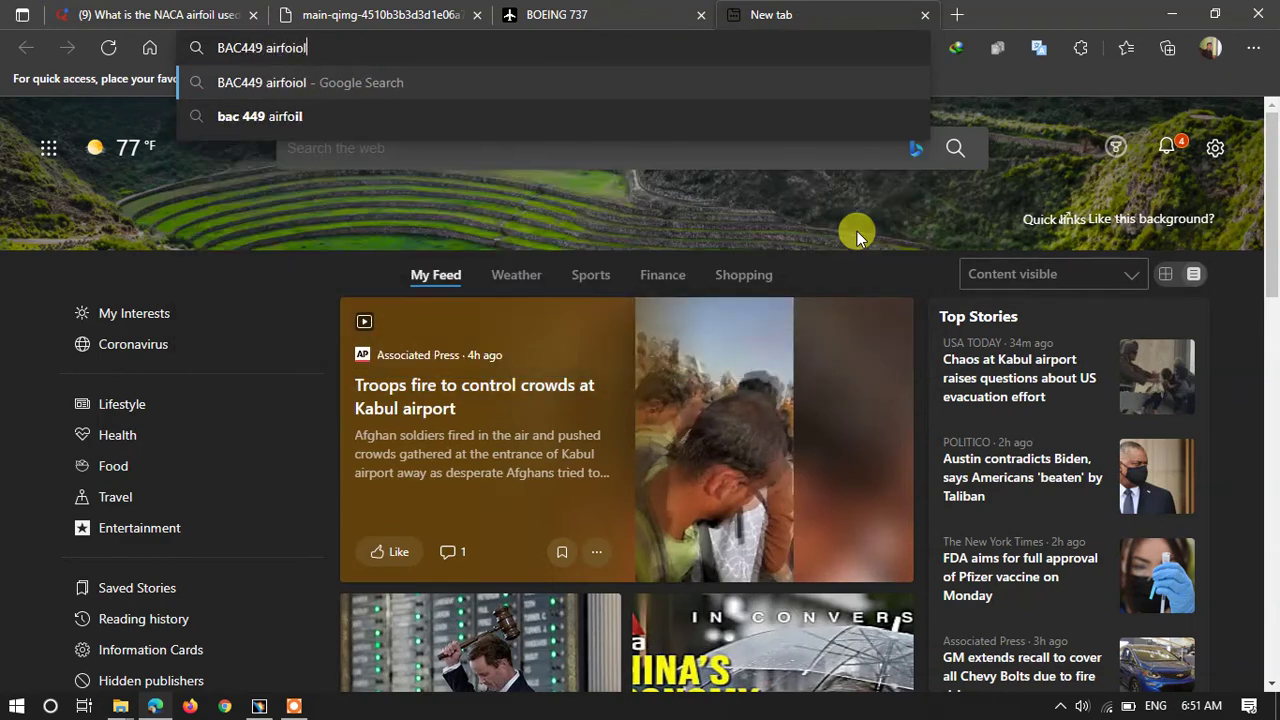
pyautogui.press('Return')
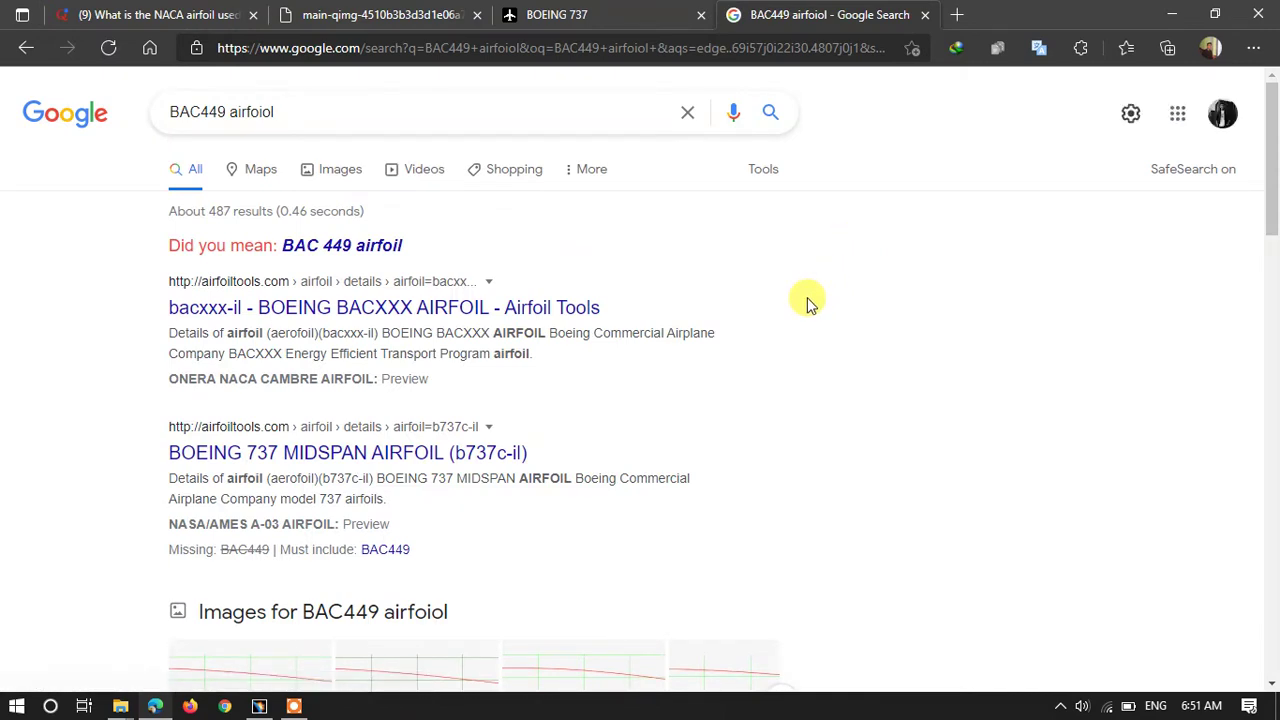
# Open the Airfoil Tools search result for the BOEING BACXXX AIRFOIL and look over its details page
pyautogui.scroll(-1, 576, 340)
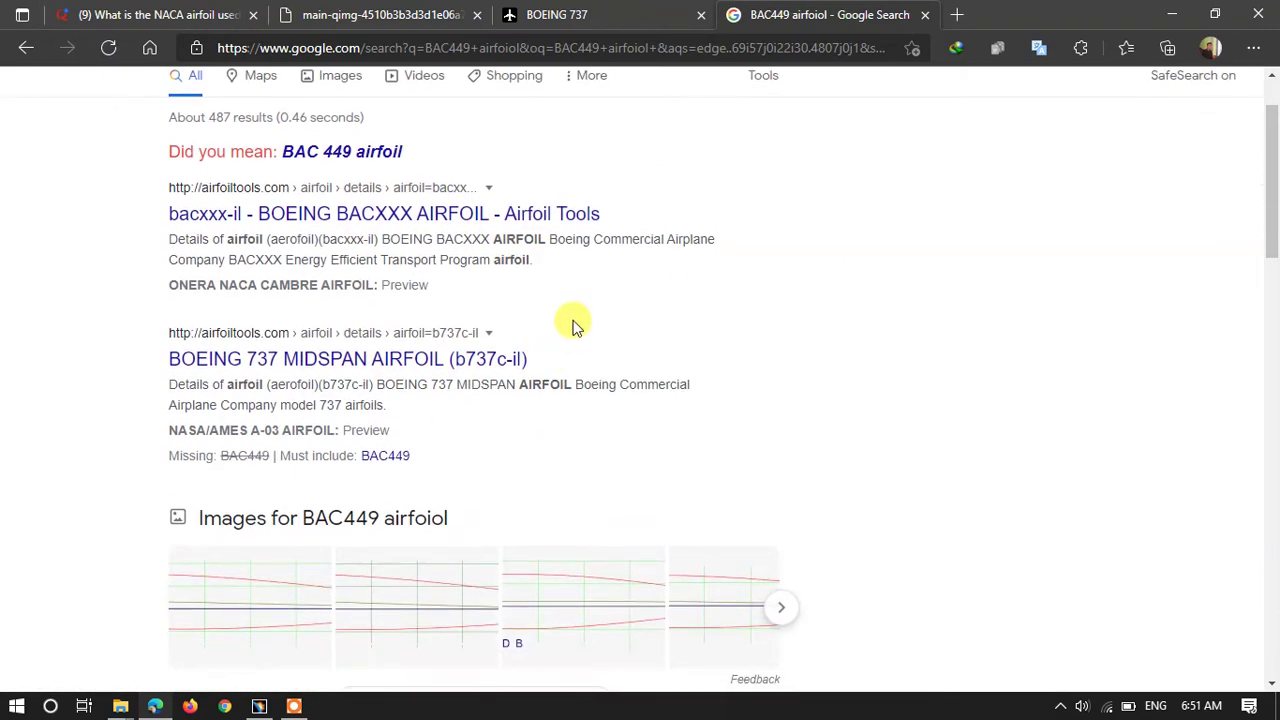
pyautogui.click(300, 215)
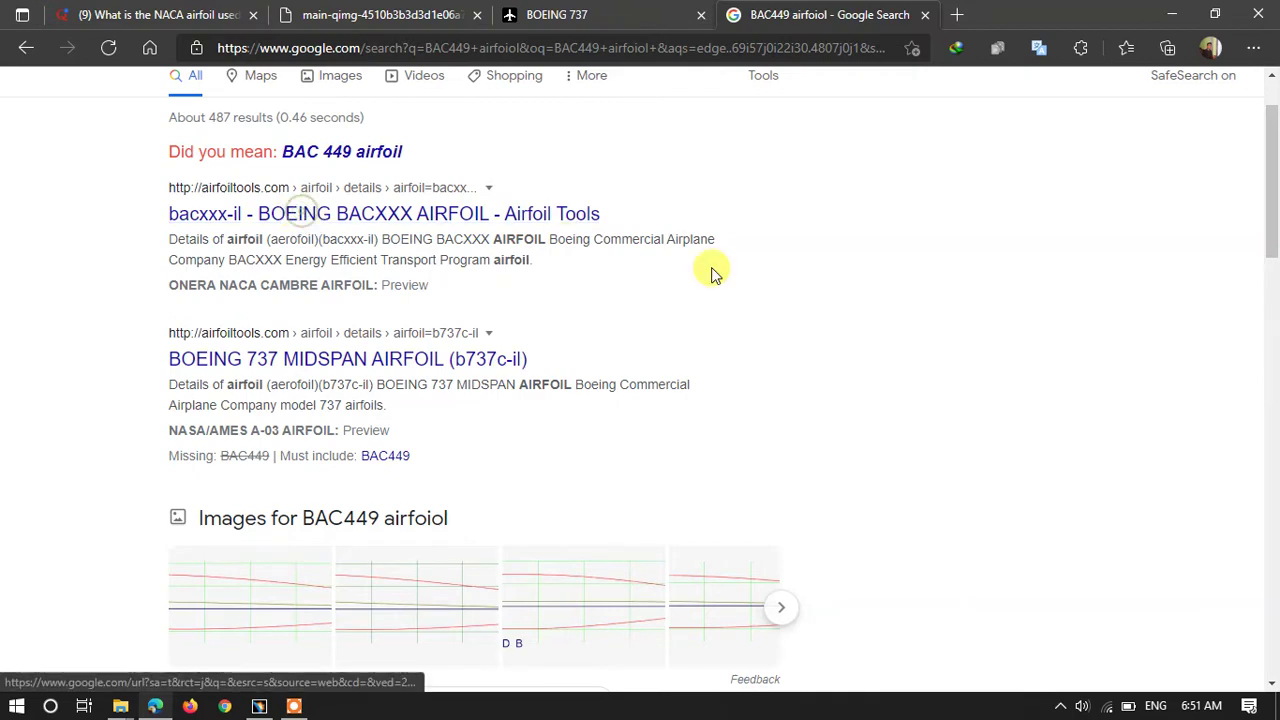
pyautogui.scroll(-5, 820, 277)
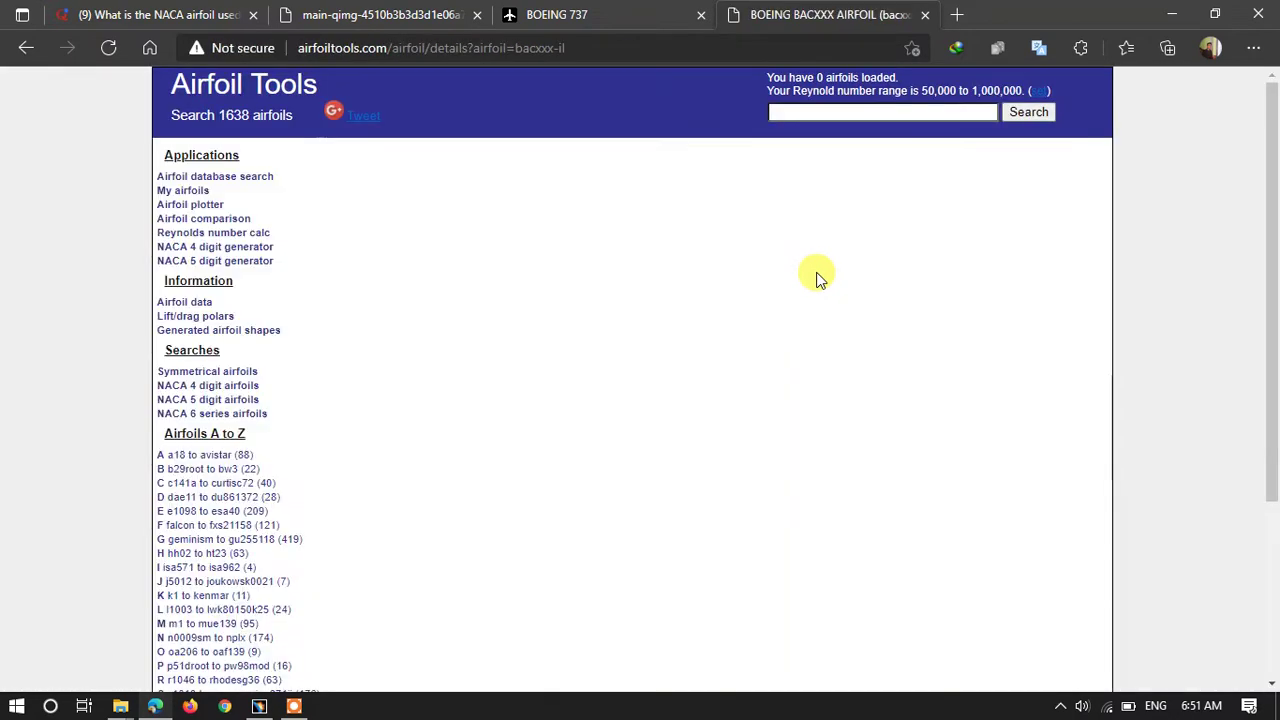
pyautogui.scroll(-3, 820, 275)
pyautogui.scroll(3, 825, 276)
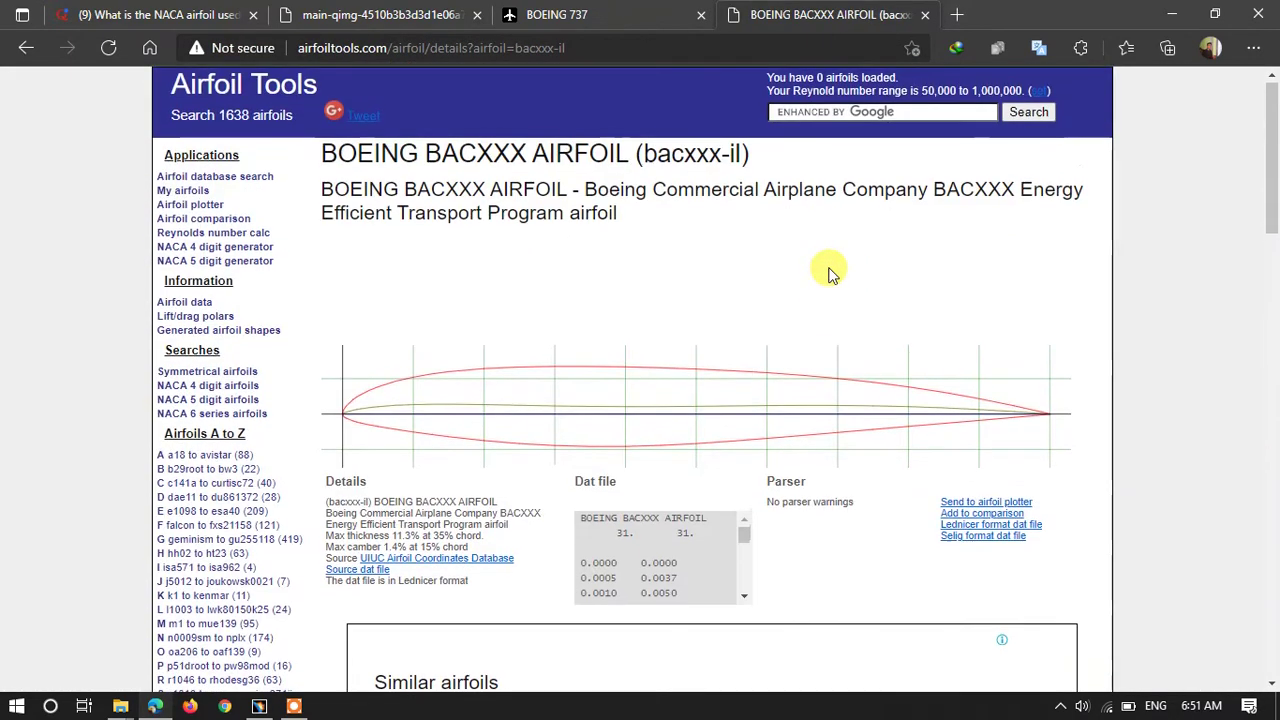
# Compare the BACXXX airfoil profile with the Boeing 737 airfoil sections diagram
pyautogui.click(175, 12)
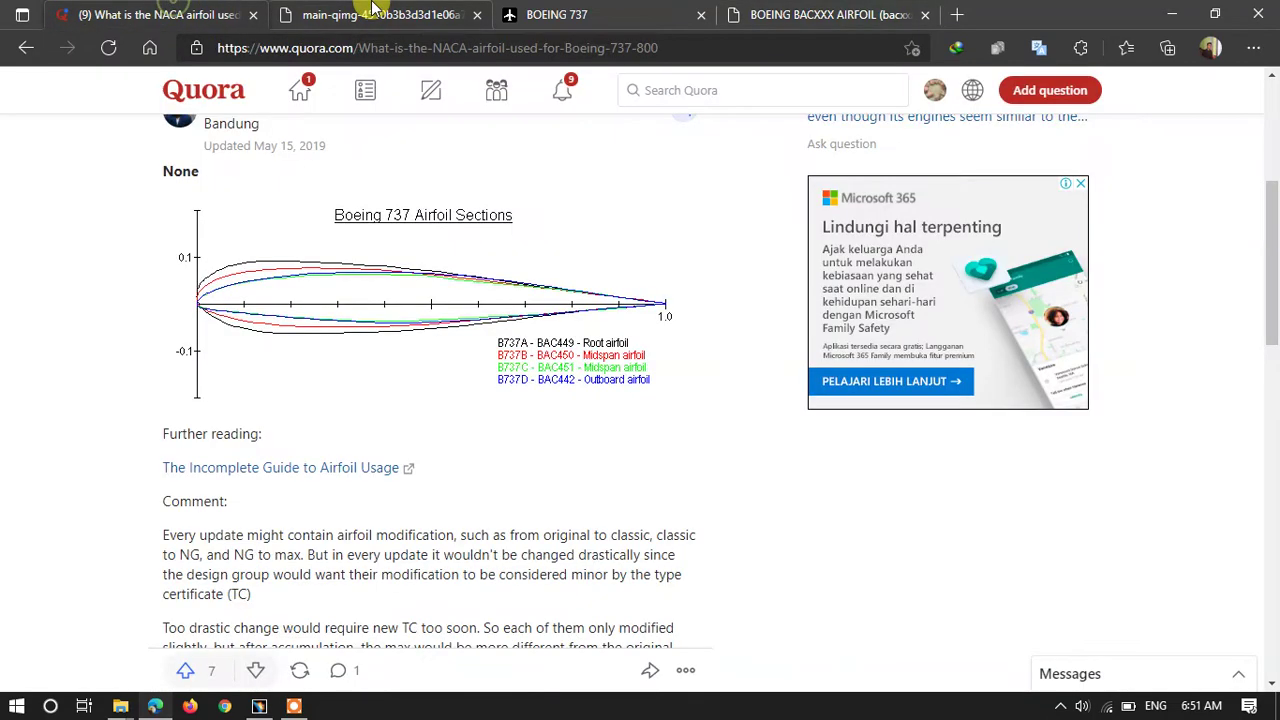
pyautogui.click(380, 14)
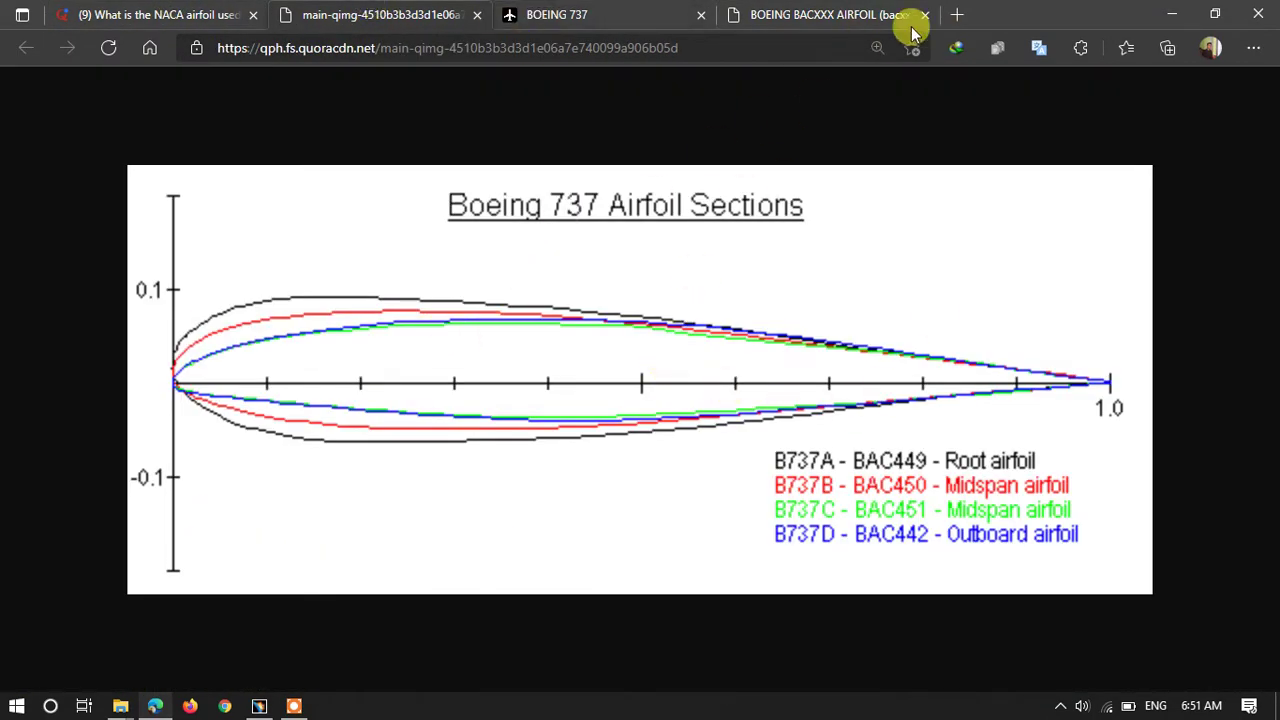
pyautogui.click(873, 12)
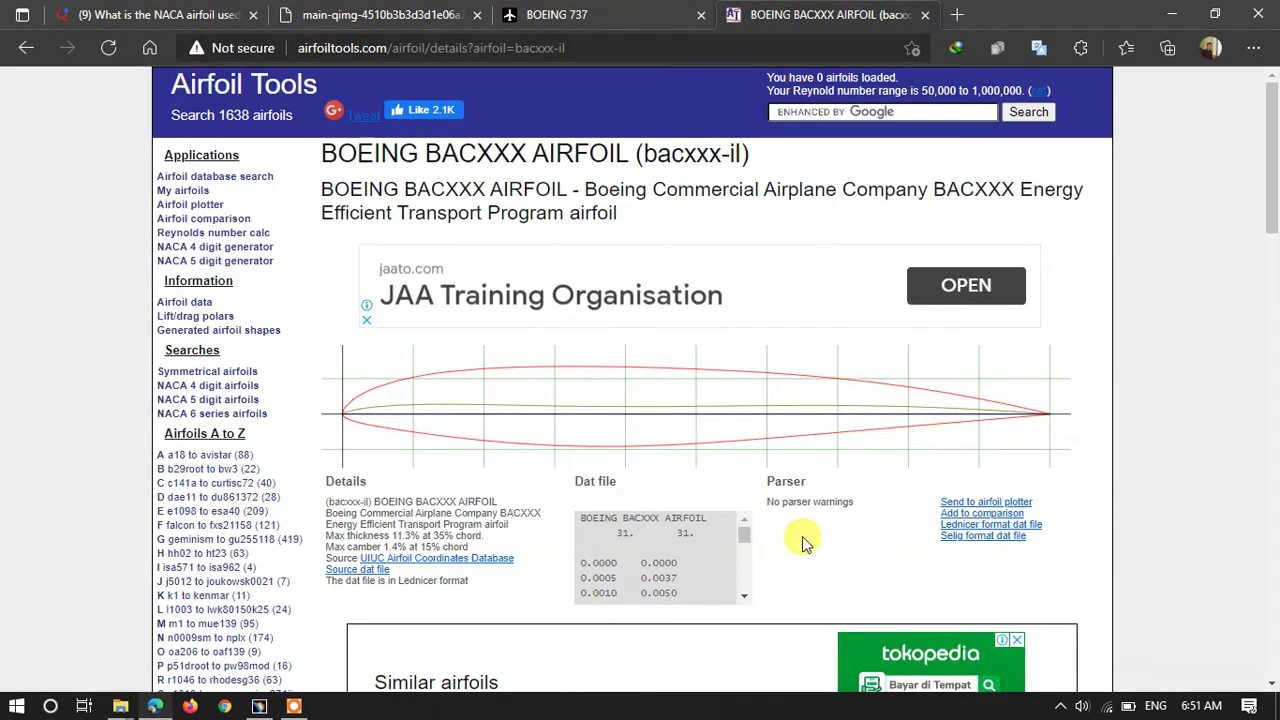
# Open the preview of the similar BOEING 737 OUTBOARD AIRFOIL in a new tab and view it
pyautogui.scroll(-3, 802, 536)
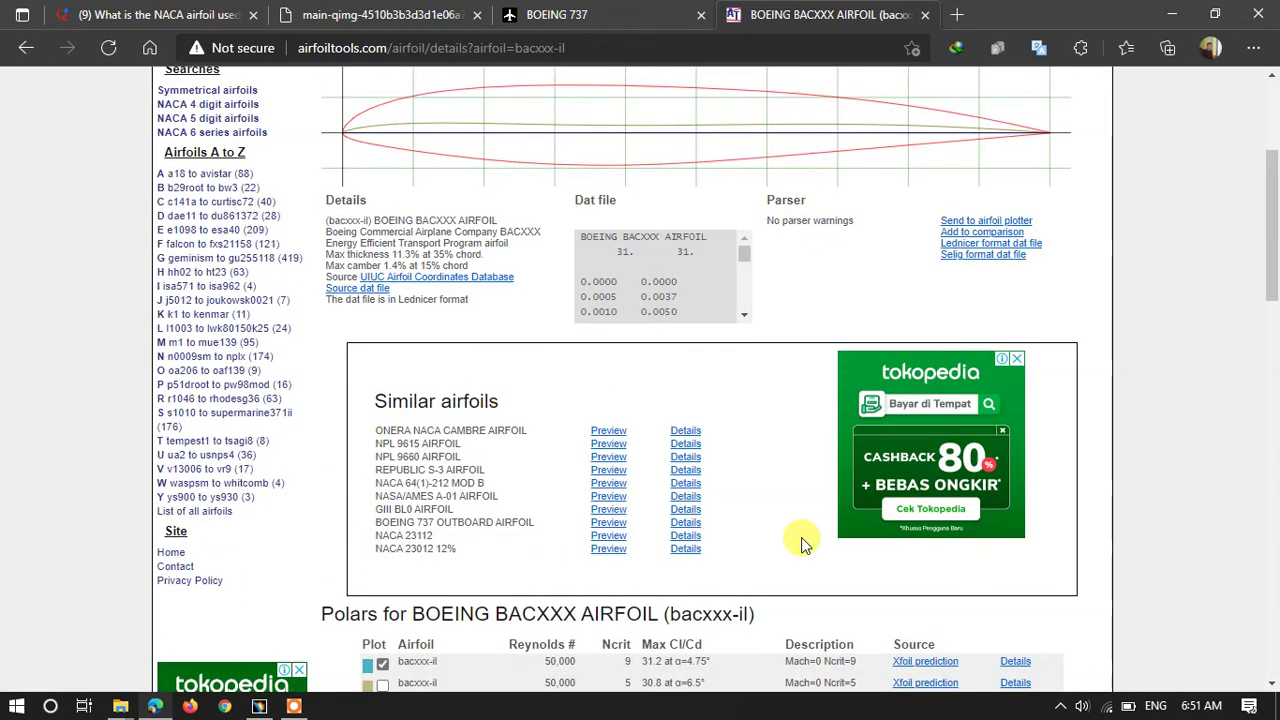
pyautogui.scroll(-3, 801, 537)
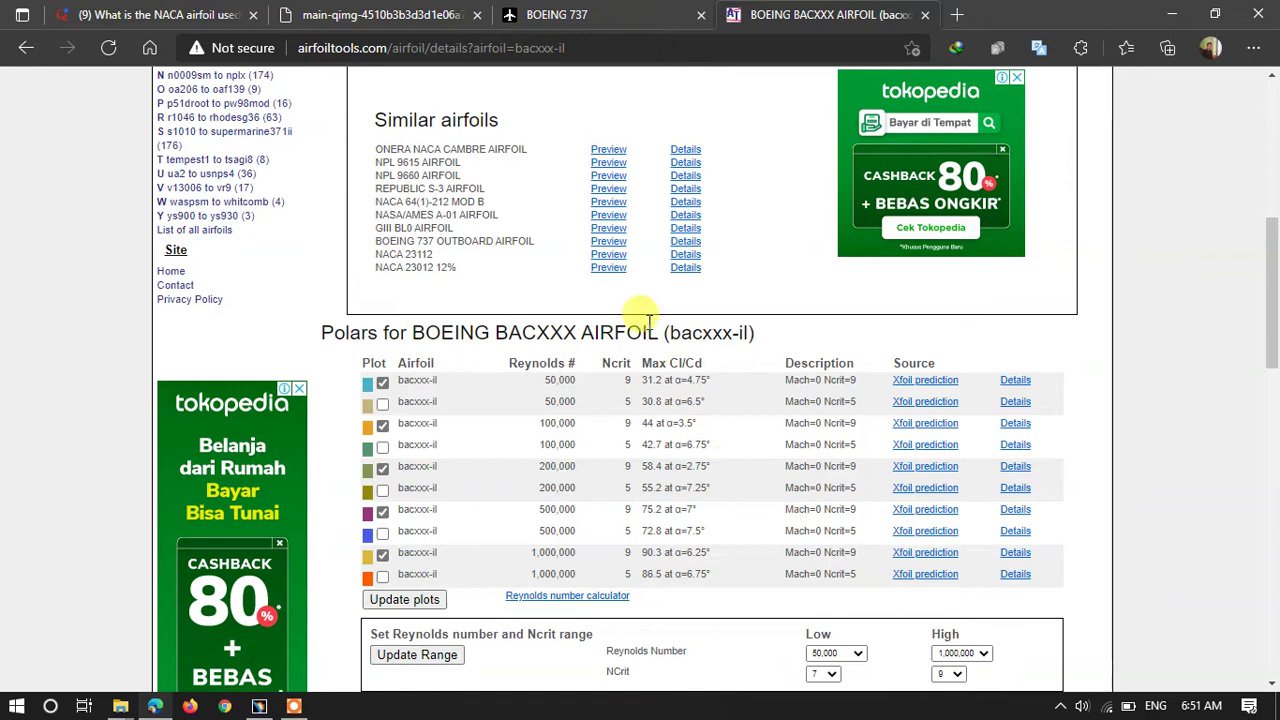
pyautogui.rightClick(610, 248)
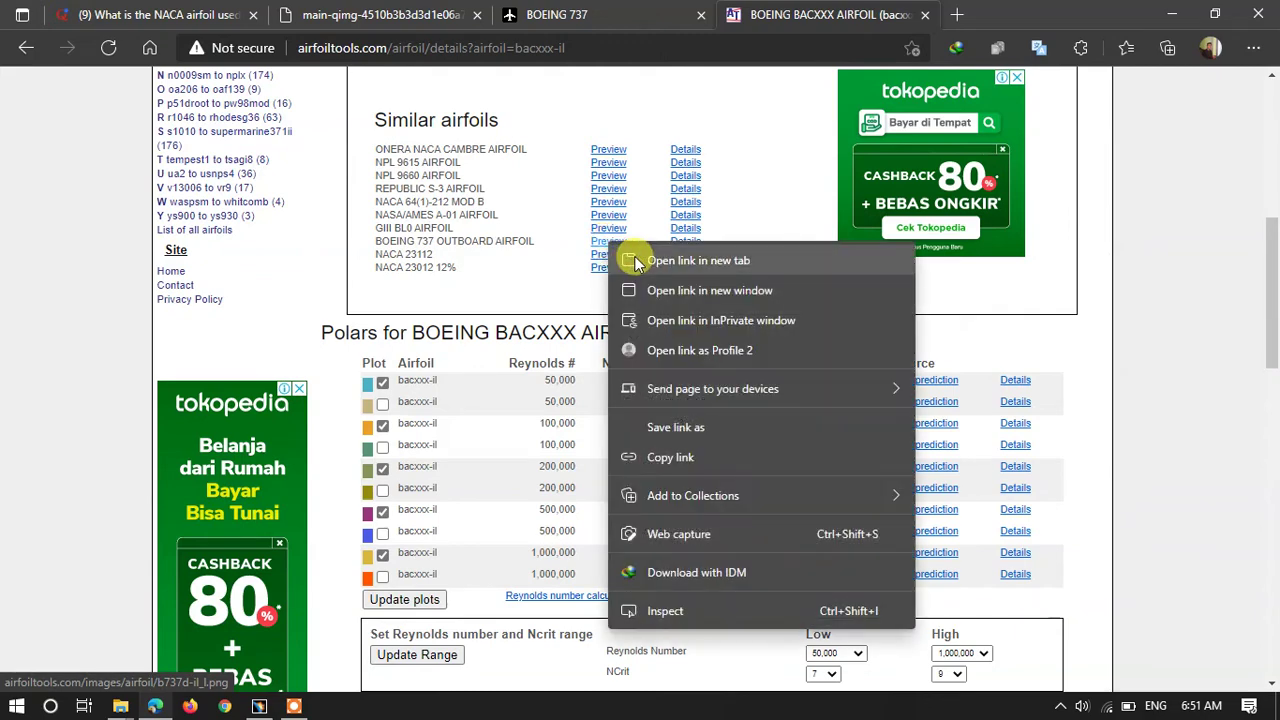
pyautogui.click(634, 256)
pyautogui.click(940, 12)
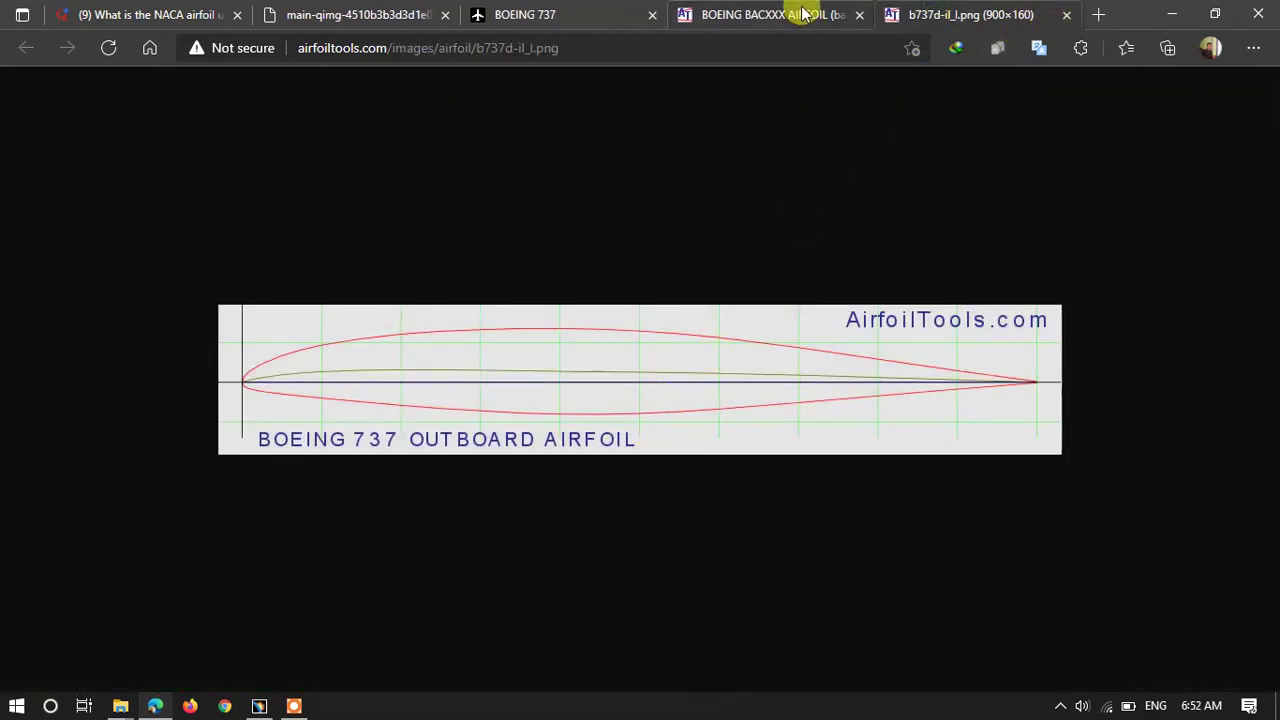
# Return to the BOEING BACXXX AIRFOIL page and examine its profile and the designation in its description
pyautogui.click(760, 15)
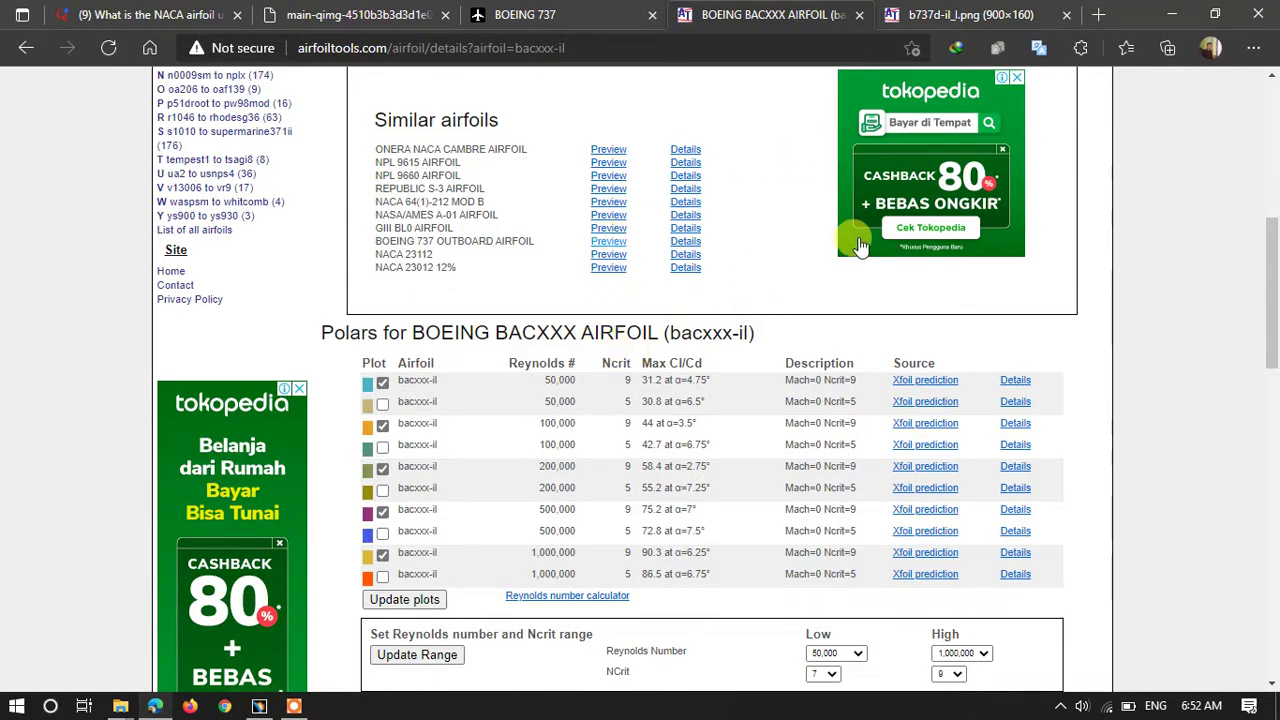
pyautogui.scroll(6, 775, 276)
pyautogui.scroll(-1, 620, 372)
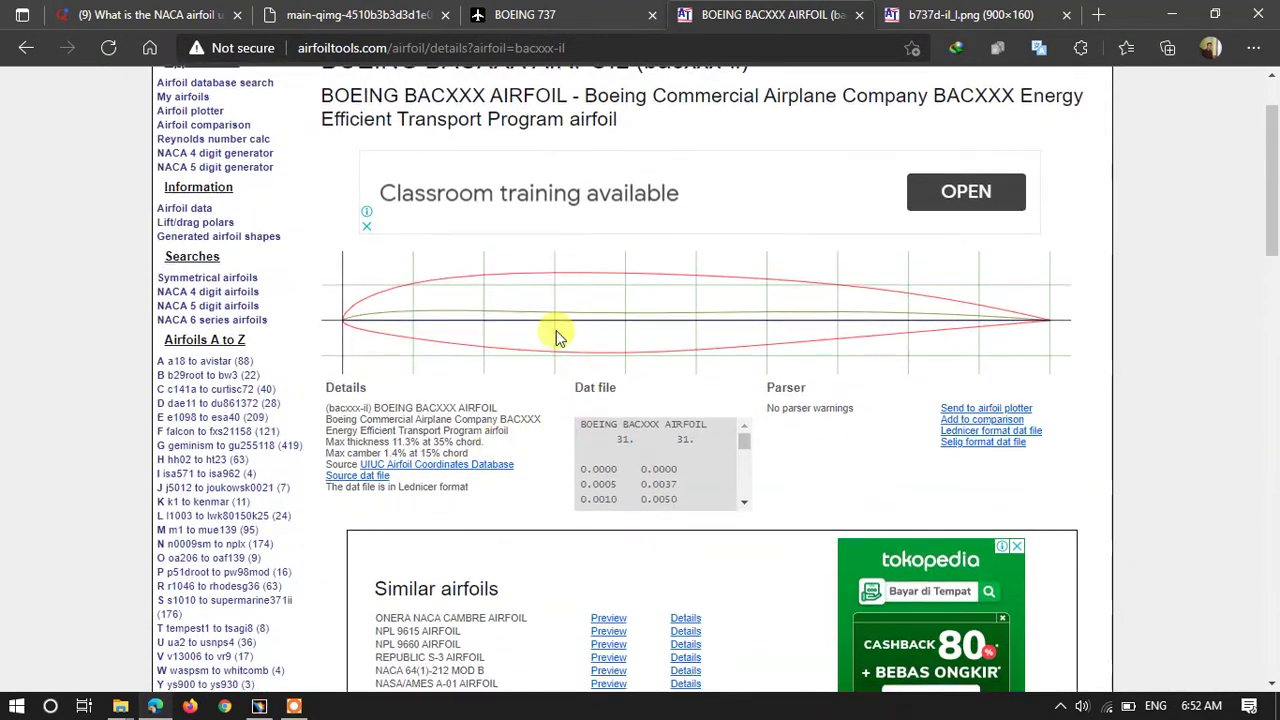
pyautogui.scroll(1, 420, 205)
pyautogui.moveTo(445, 192); pyautogui.dragTo(486, 192)
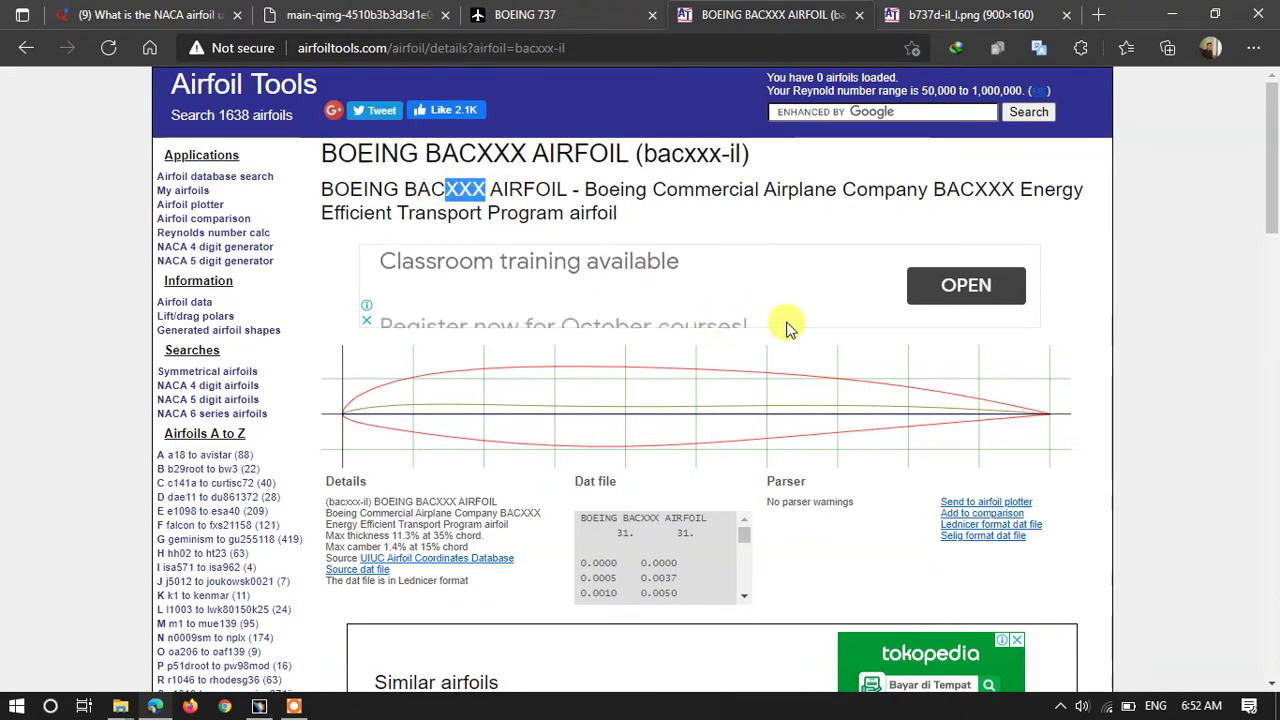
# Send the BOEING BACXXX airfoil to the airfoil plotter and go to its plot settings
pyautogui.scroll(-2, 786, 328)
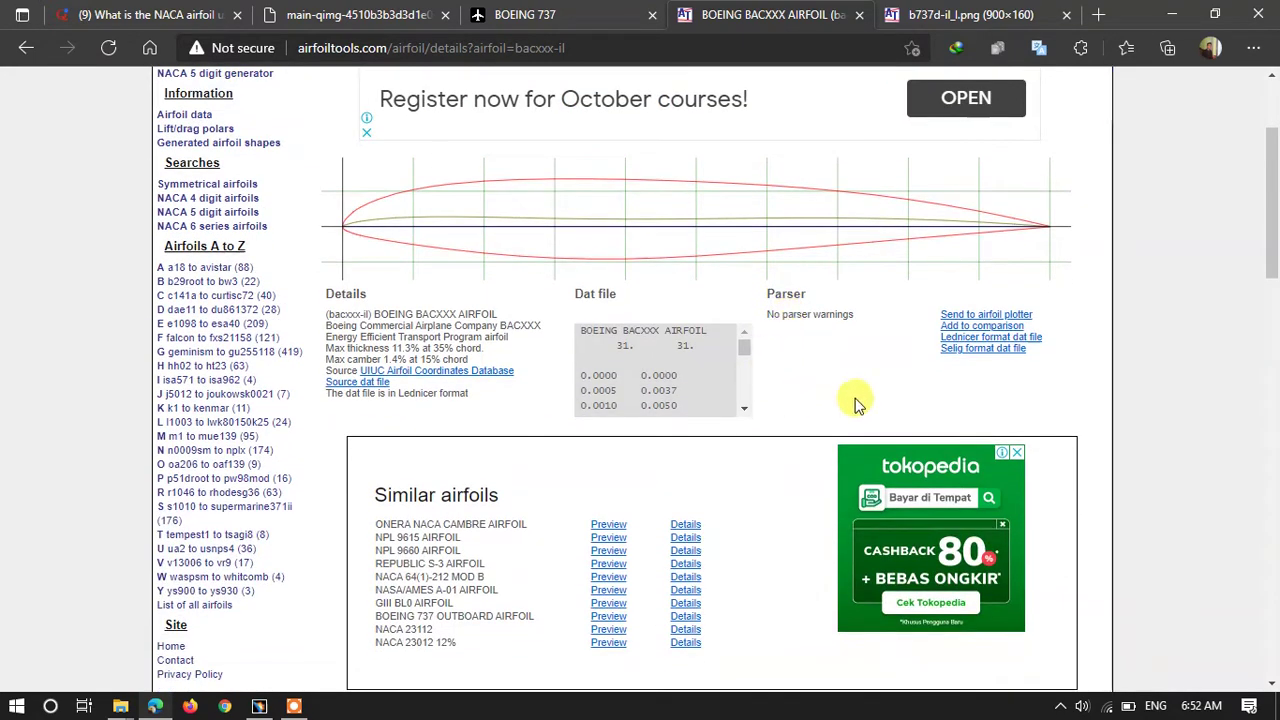
pyautogui.click(975, 316)
pyautogui.scroll(-1, 658, 361)
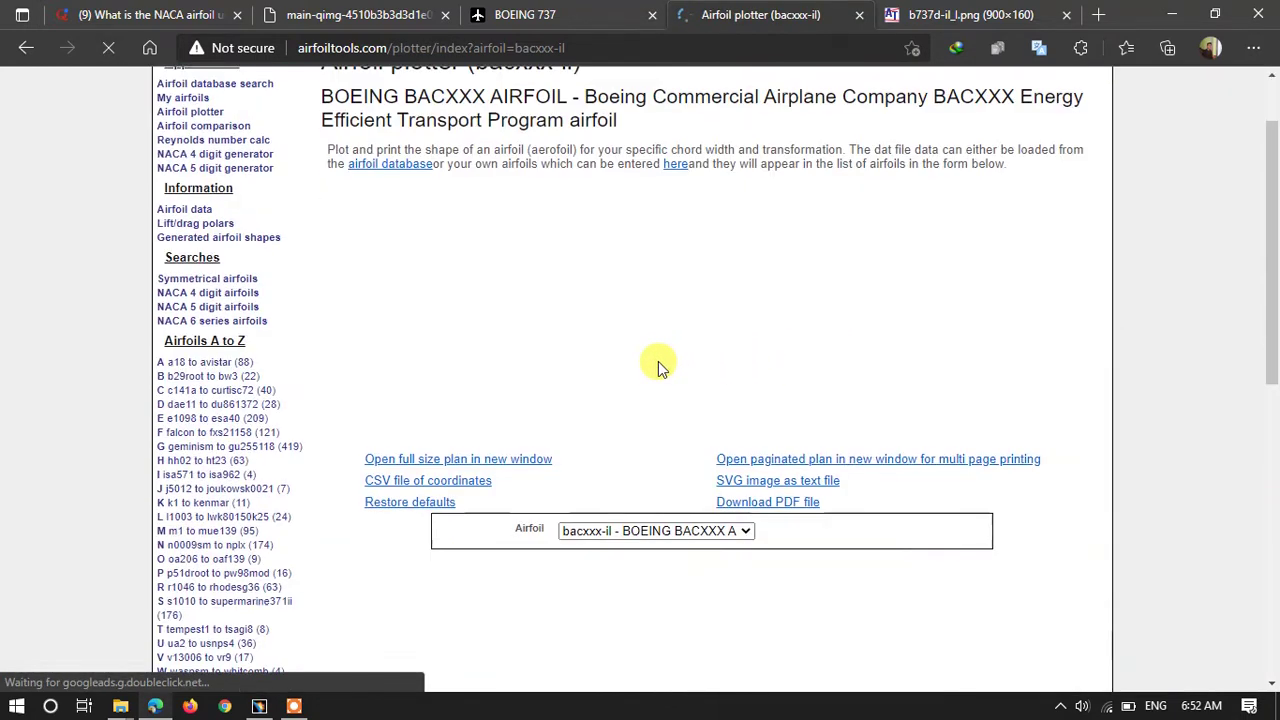
pyautogui.scroll(-2, 658, 361)
pyautogui.scroll(-1, 658, 367)
# Set the airfoil plotter's chord to 5710 mm, taking the wing root chord from the Boeing 737 dimensions table
pyautogui.doubleClick(570, 278)
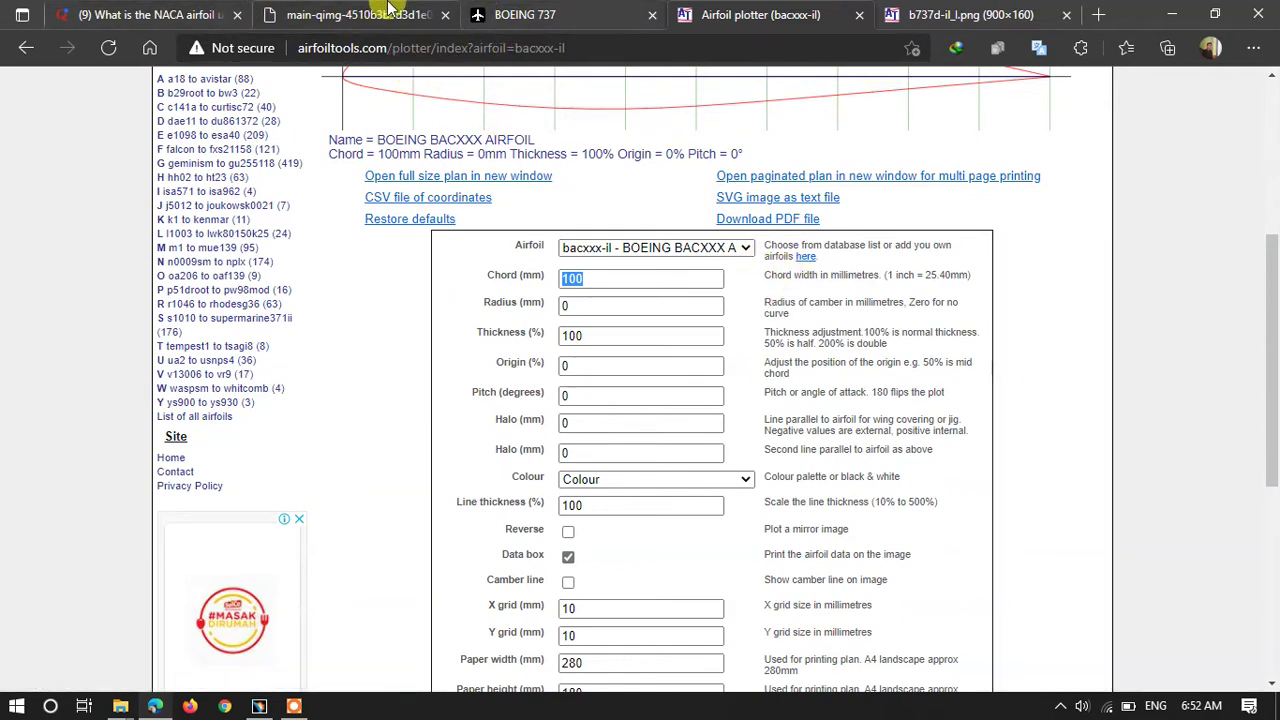
pyautogui.click(621, 307)
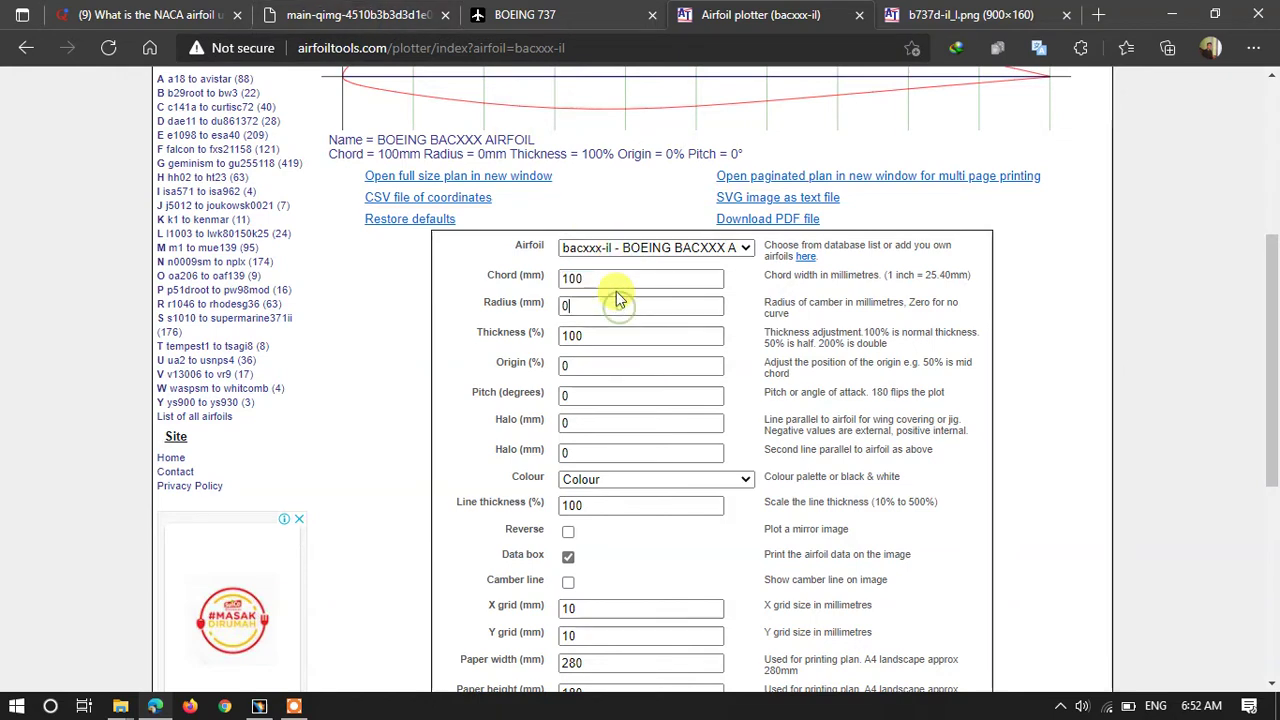
pyautogui.moveTo(877, 276); pyautogui.dragTo(811, 276)
pyautogui.doubleClick(567, 276)
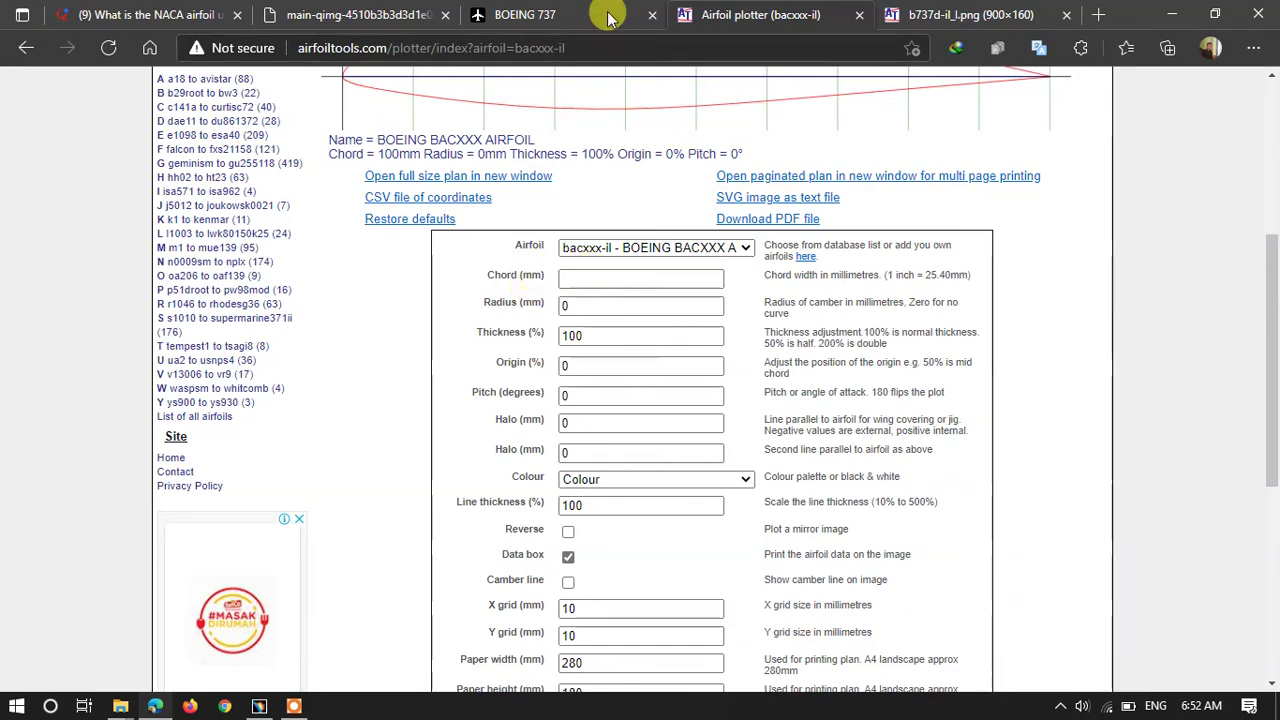
pyautogui.click(560, 15)
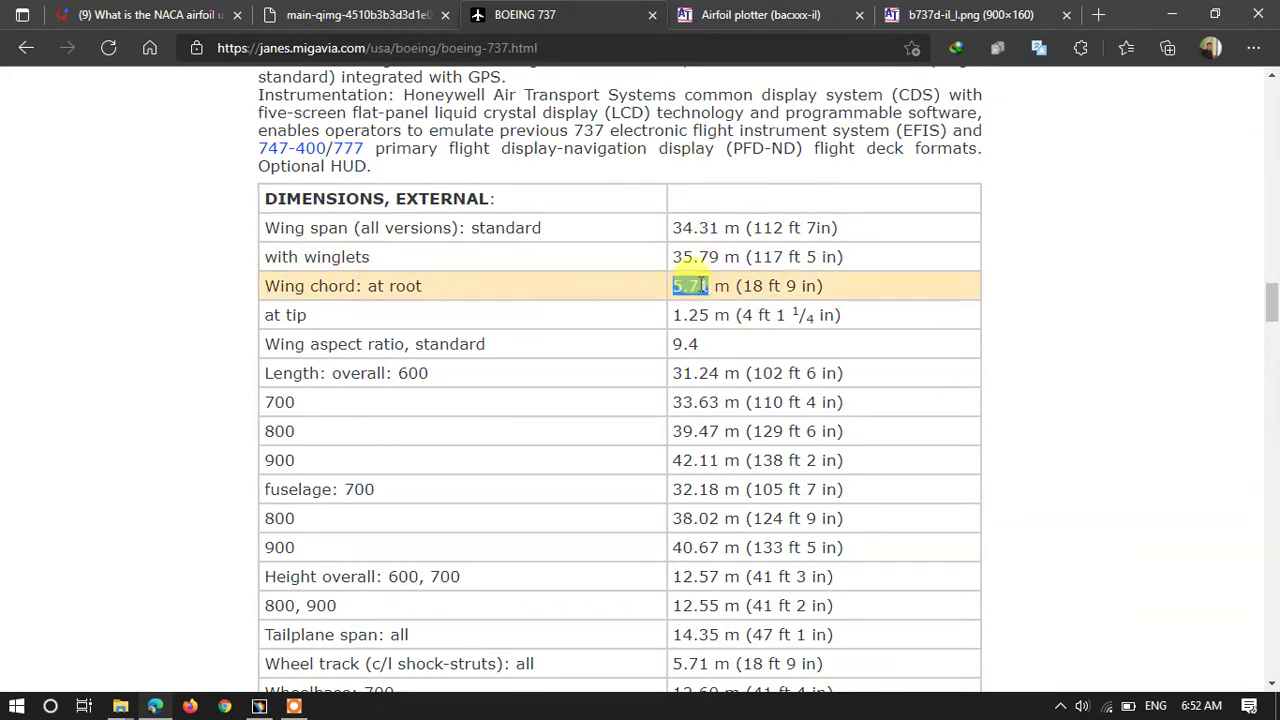
pyautogui.click(770, 15)
pyautogui.click(605, 280)
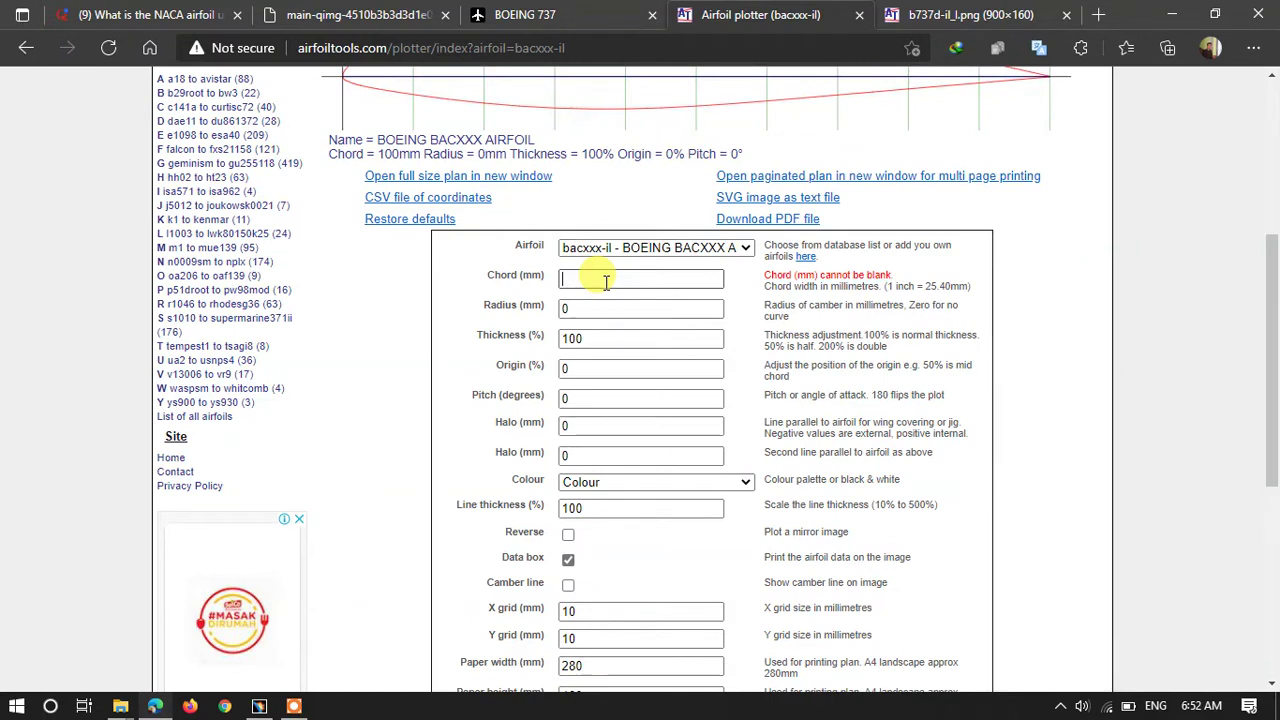
pyautogui.write('5.71')
pyautogui.press('Left')
pyautogui.press('Left')
pyautogui.press('BackSpace')
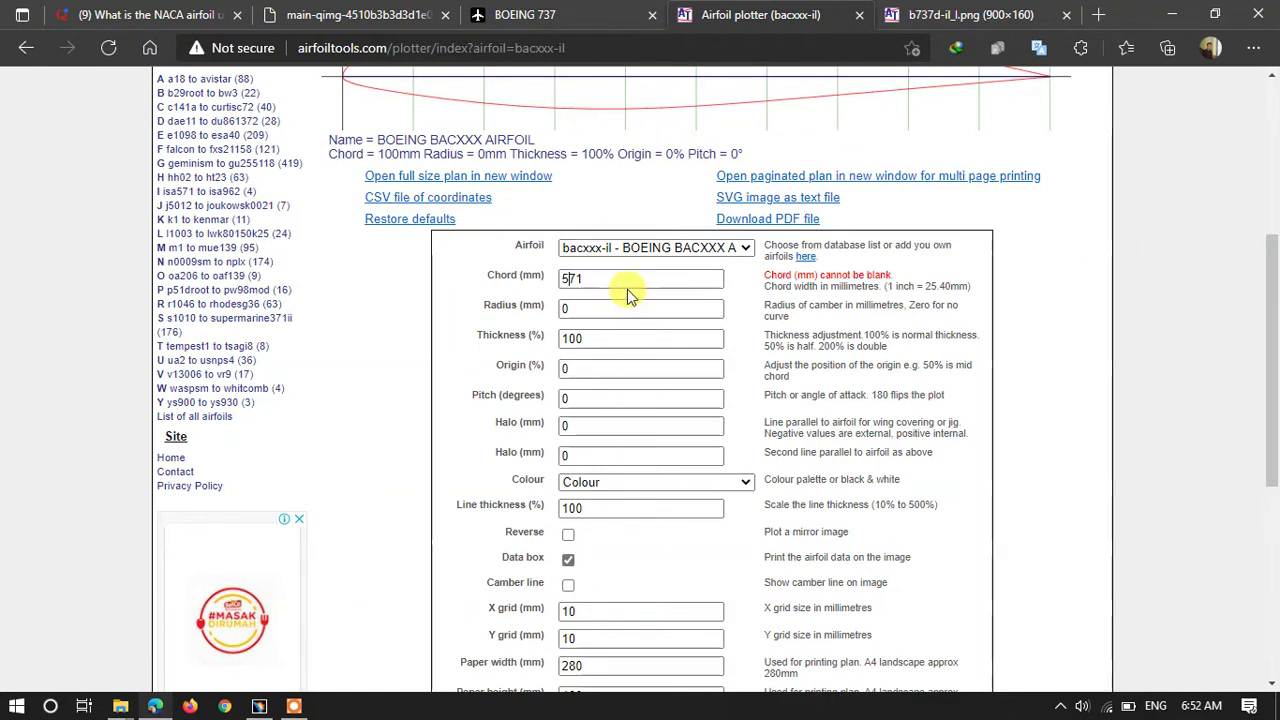
pyautogui.click(632, 277)
pyautogui.write('0')
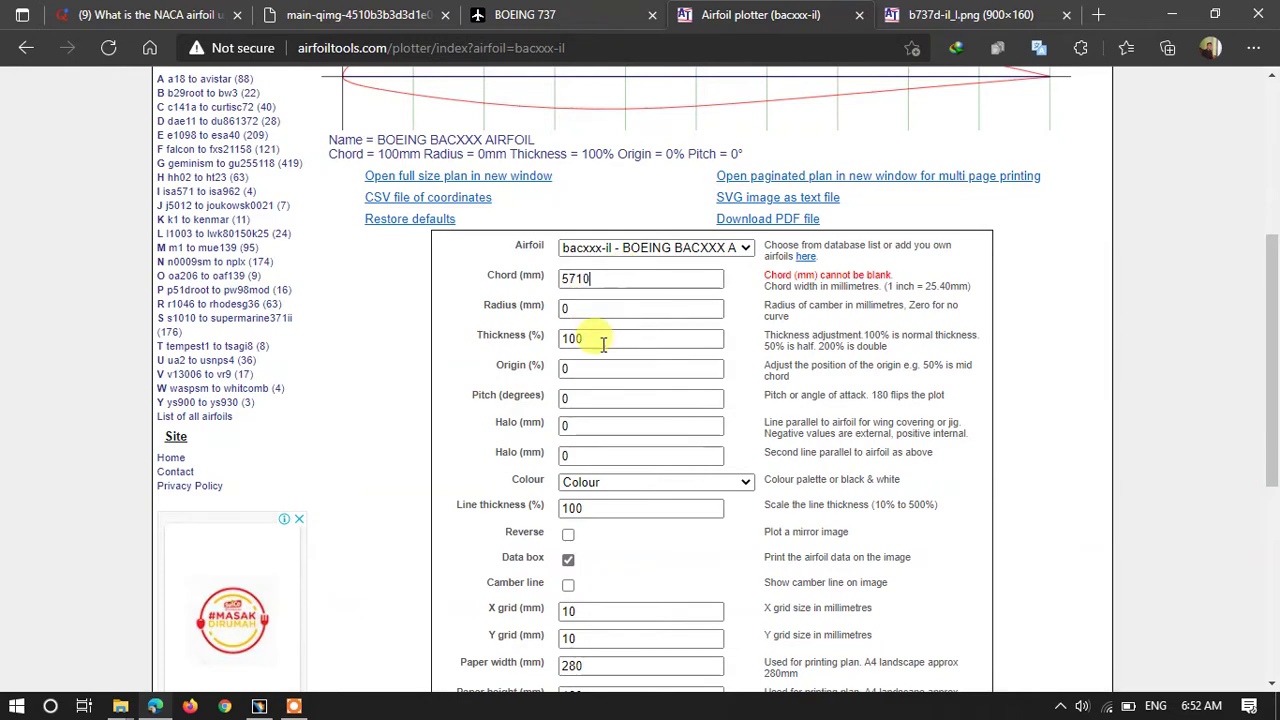
pyautogui.scroll(-1, 615, 340)
pyautogui.scroll(-2, 619, 358)
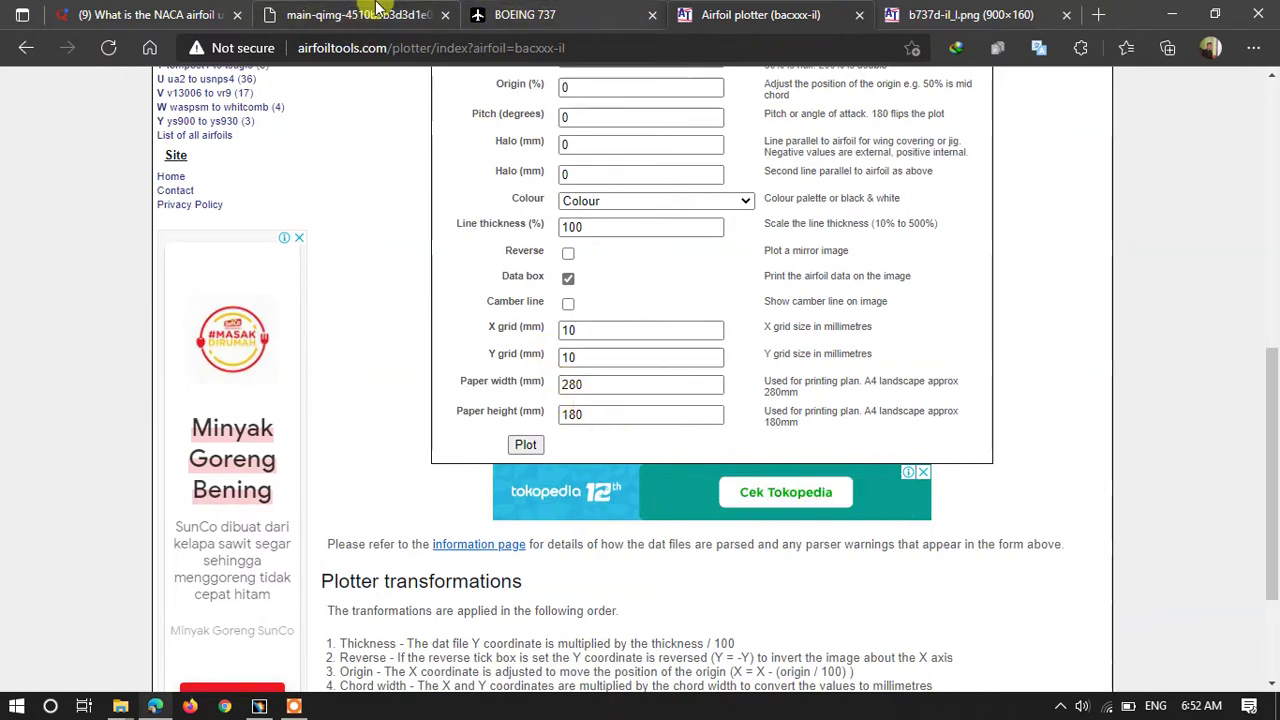
# Recheck the wing chord entries in the Boeing 737 external dimensions table and return to the airfoil plotter
pyautogui.click(420, 14)
pyautogui.click(476, 12)
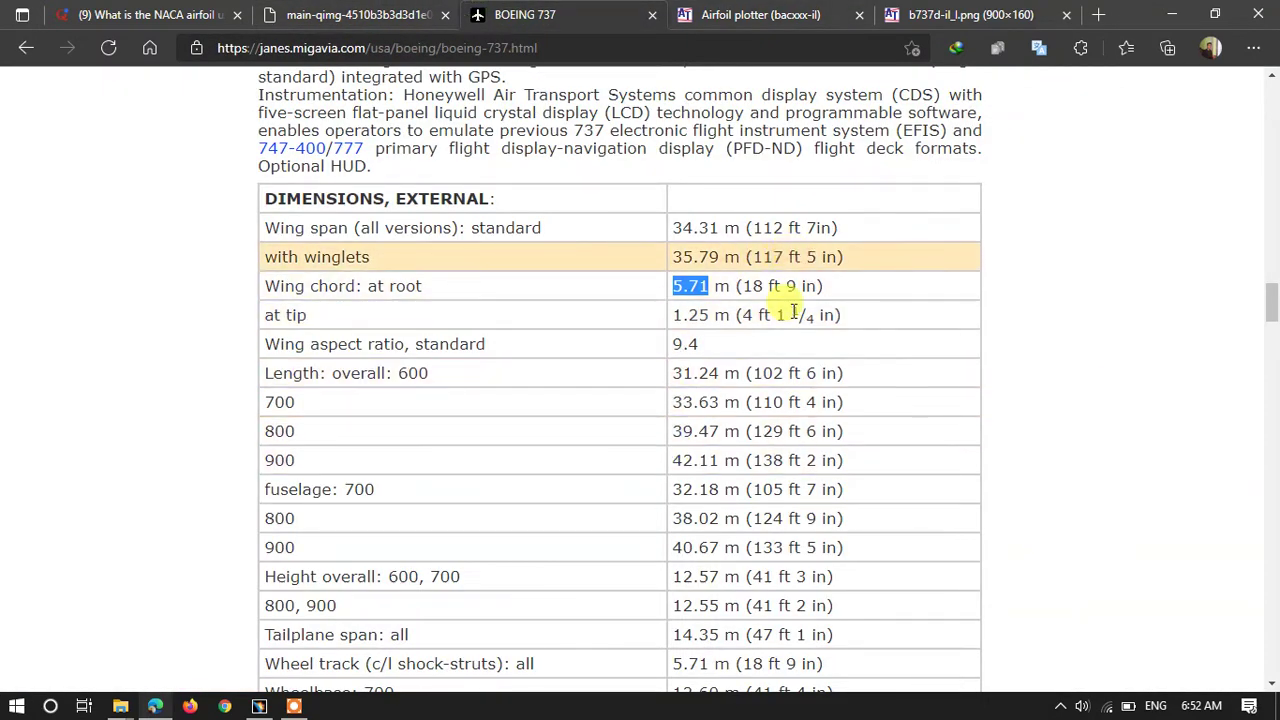
pyautogui.scroll(-3, 545, 440)
pyautogui.scroll(4, 700, 200)
pyautogui.click(760, 14)
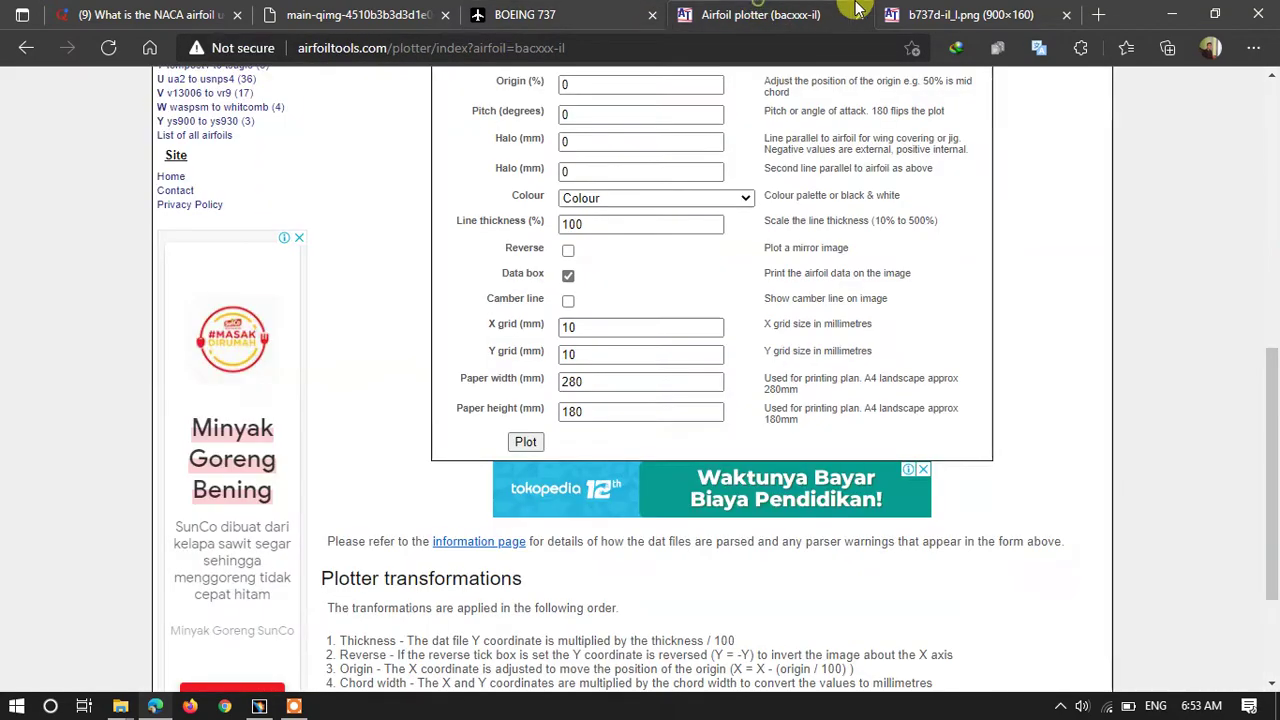
# Plot the BACXXX airfoil at the entered root chord and download its CSV file of coordinates
pyautogui.click(527, 442)
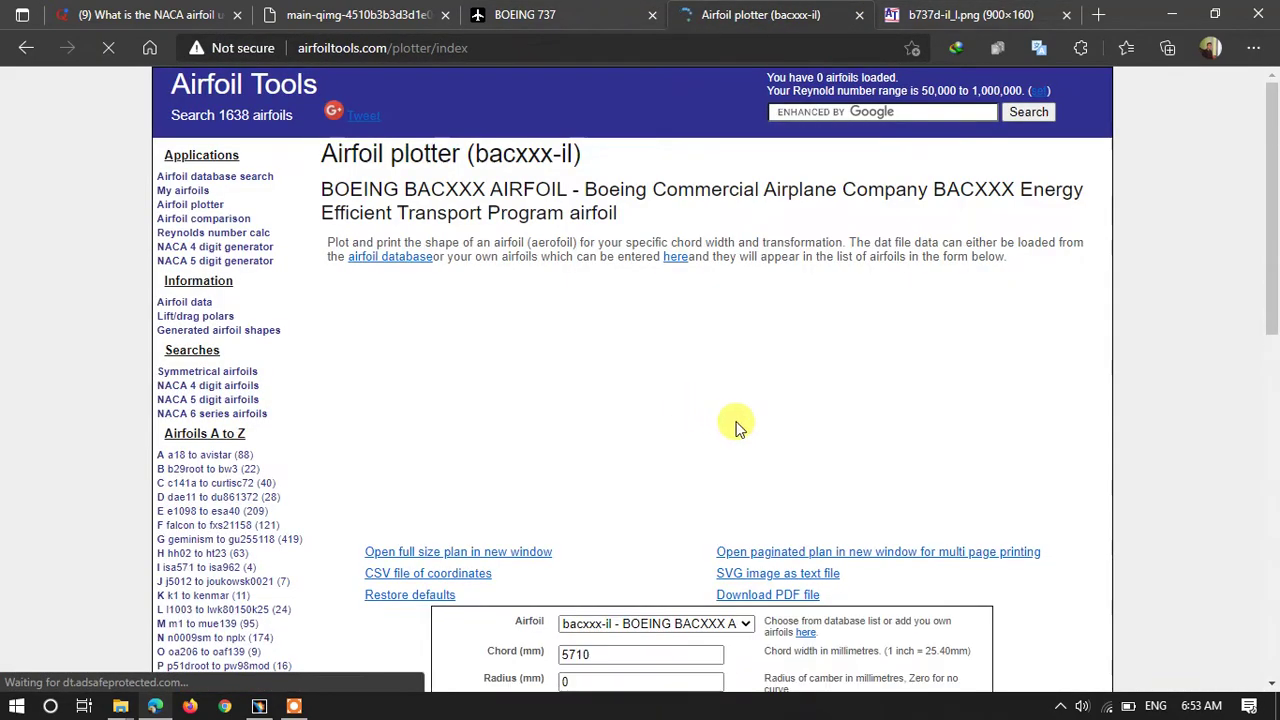
pyautogui.scroll(-2, 736, 424)
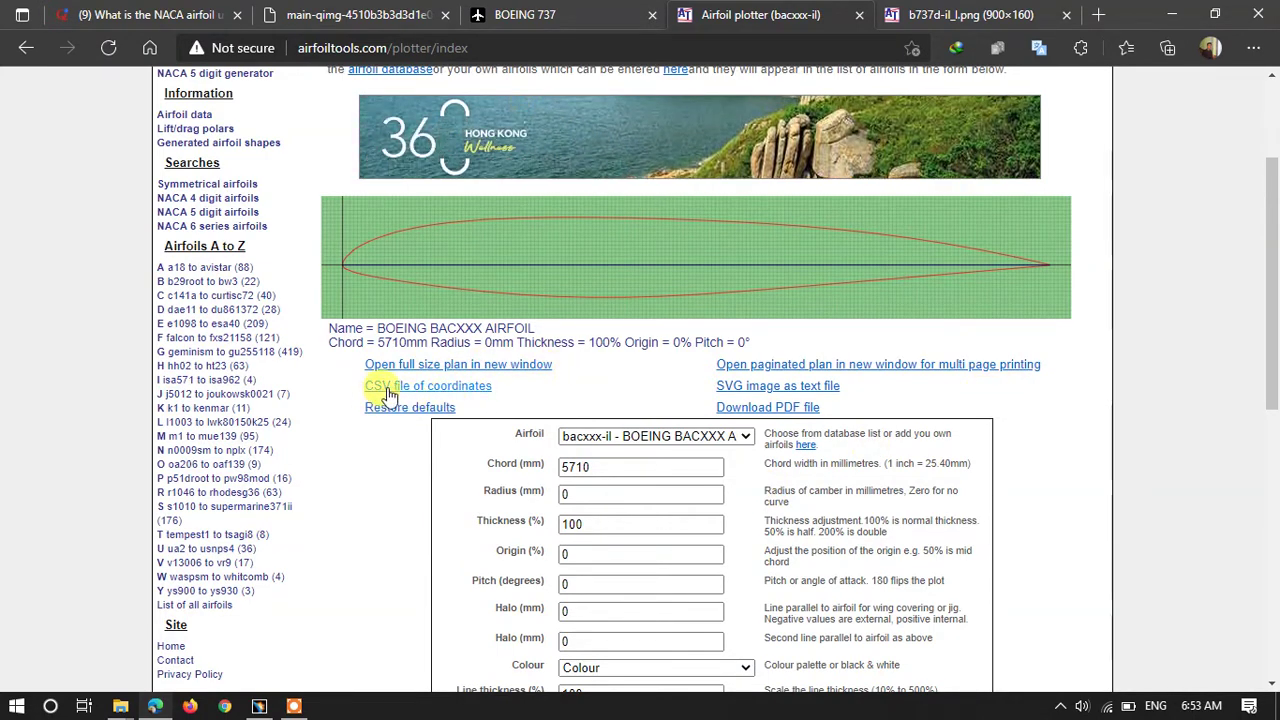
pyautogui.click(455, 388)
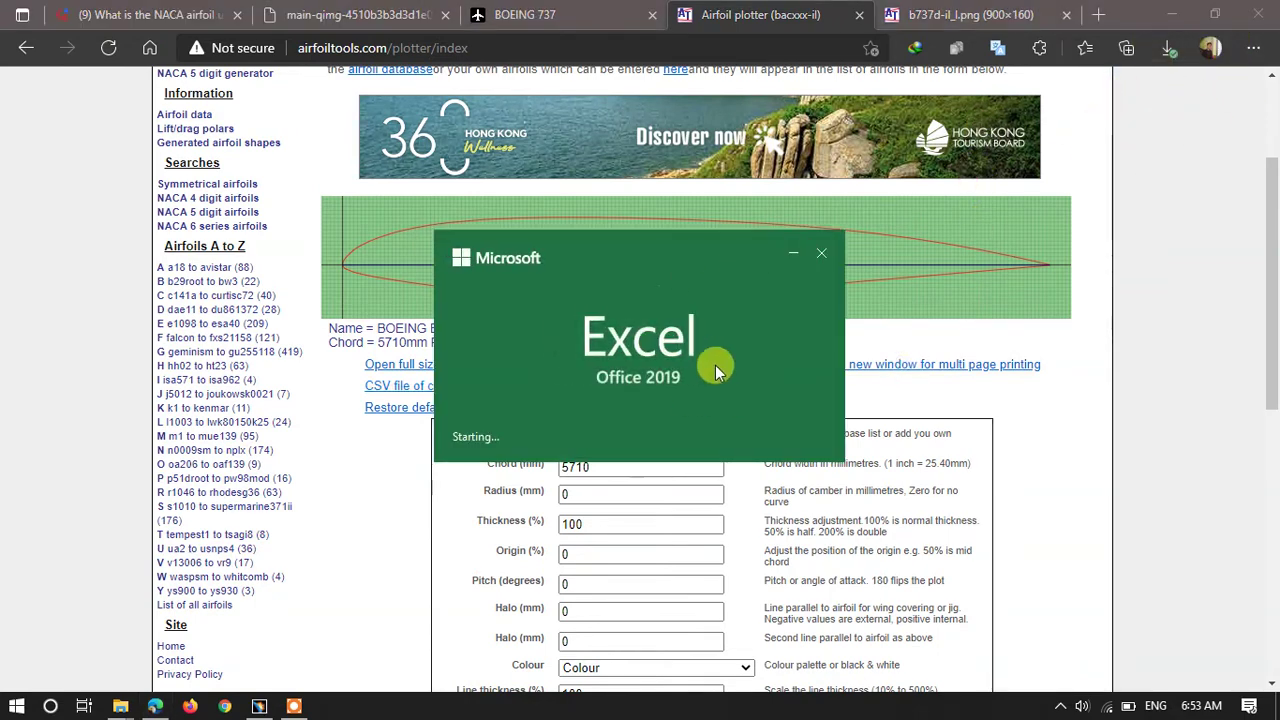
# Set the airfoil plotter's chord to 1250 mm, taking the wing tip chord from the Boeing 737 dimensions table
pyautogui.click(926, 12)
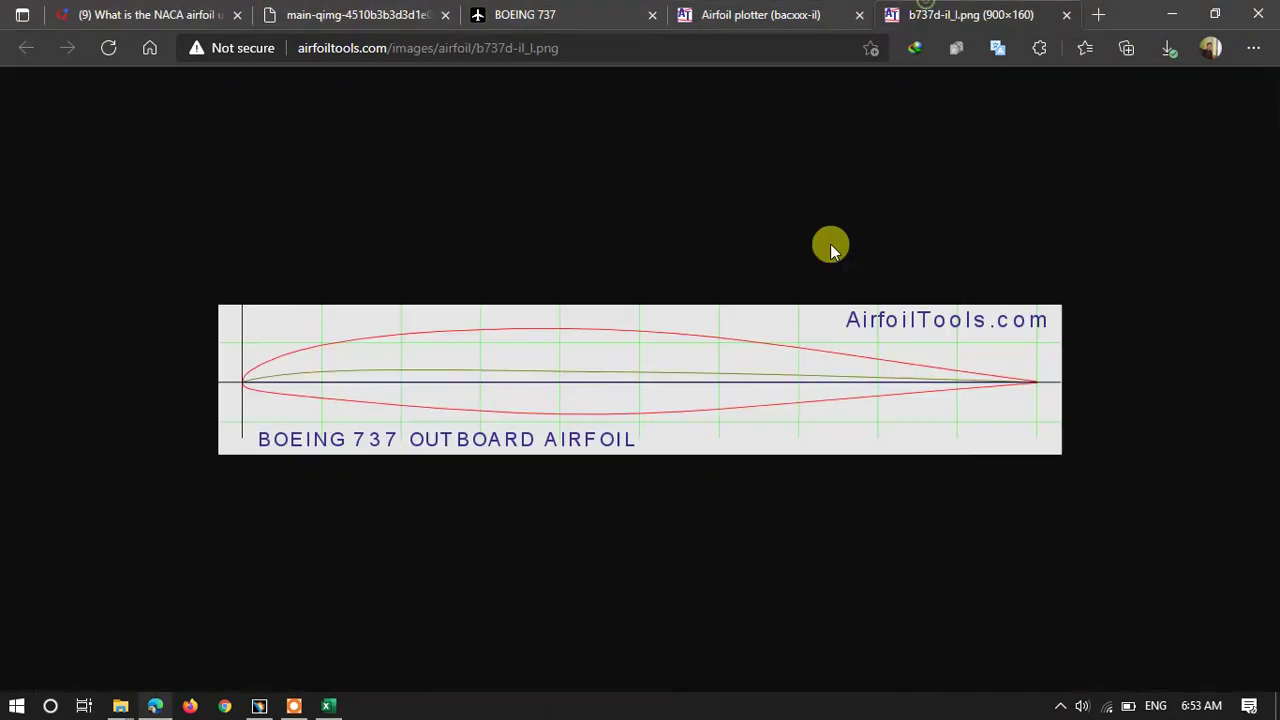
pyautogui.click(731, 8)
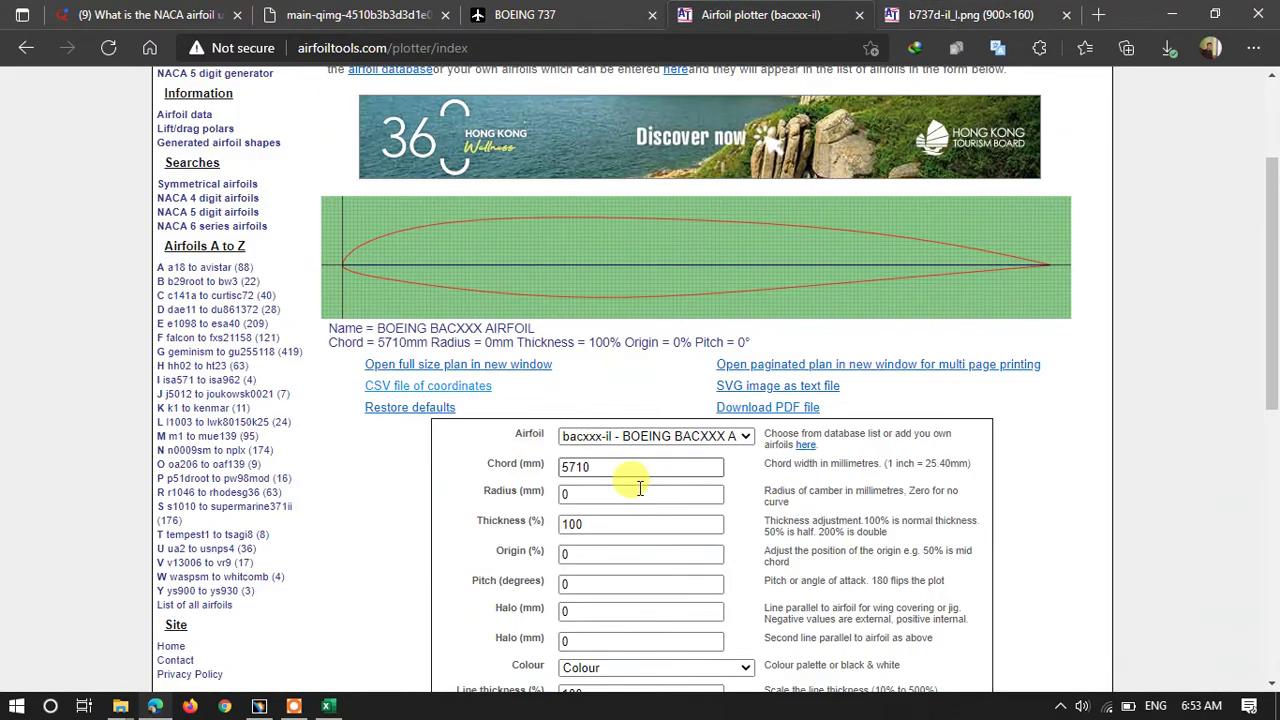
pyautogui.doubleClick(618, 467)
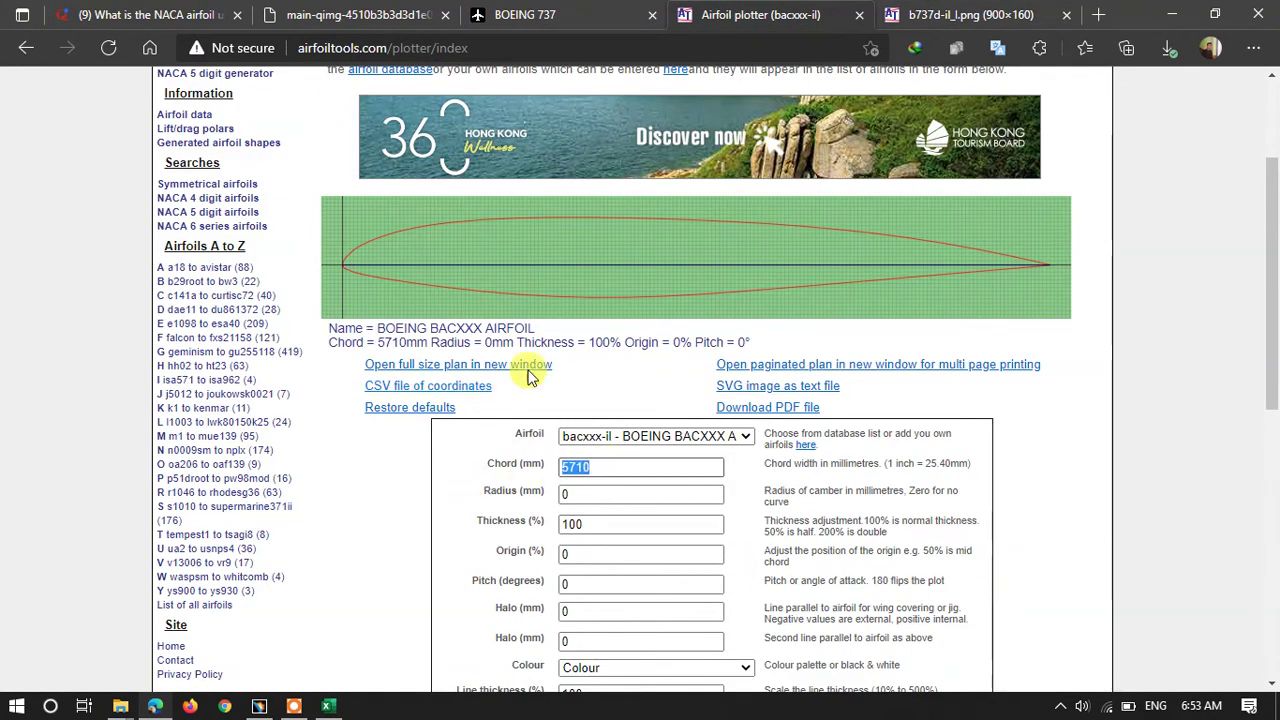
pyautogui.click(552, 12)
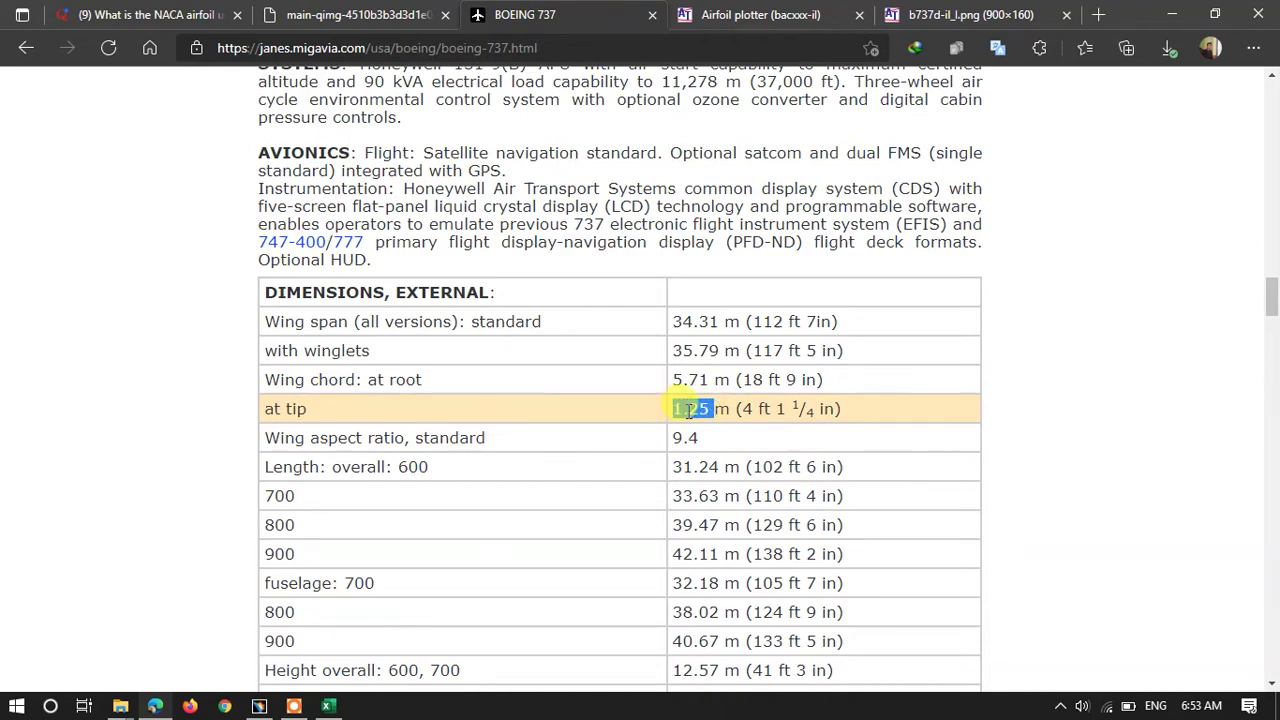
pyautogui.click(687, 12)
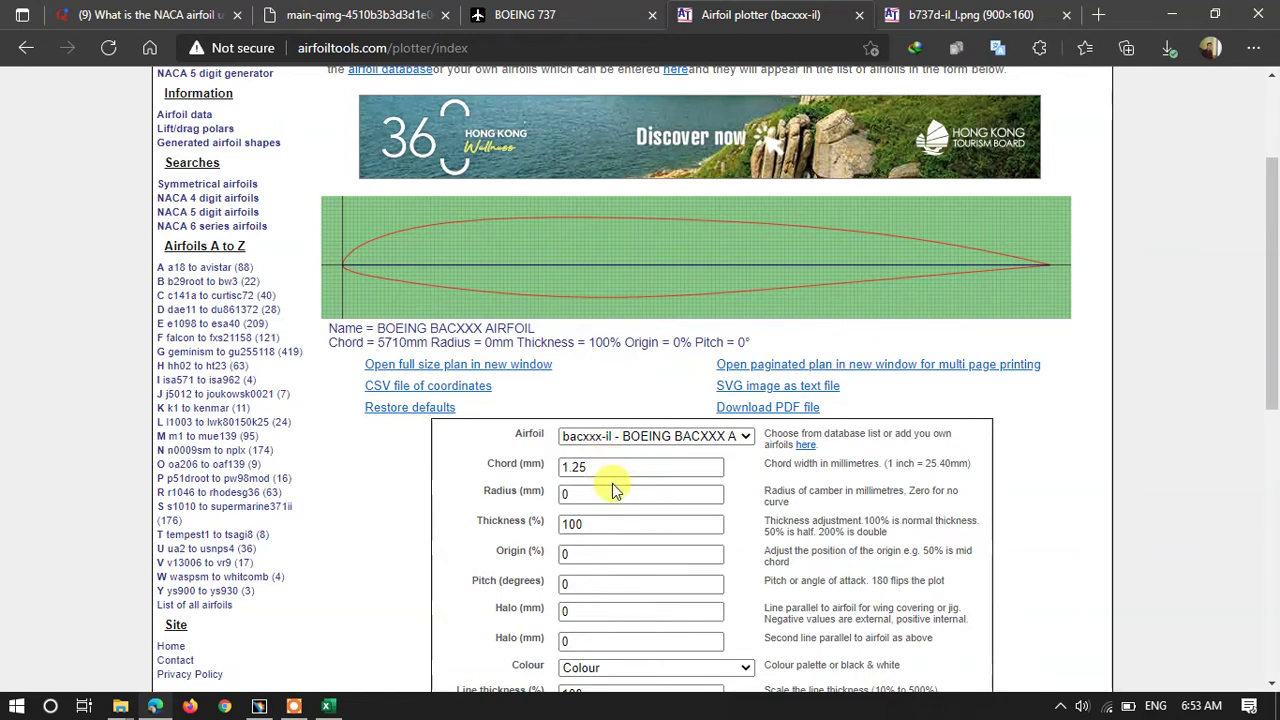
pyautogui.write('0')
pyautogui.press('Left')
pyautogui.press('Left')
pyautogui.press('BackSpace')
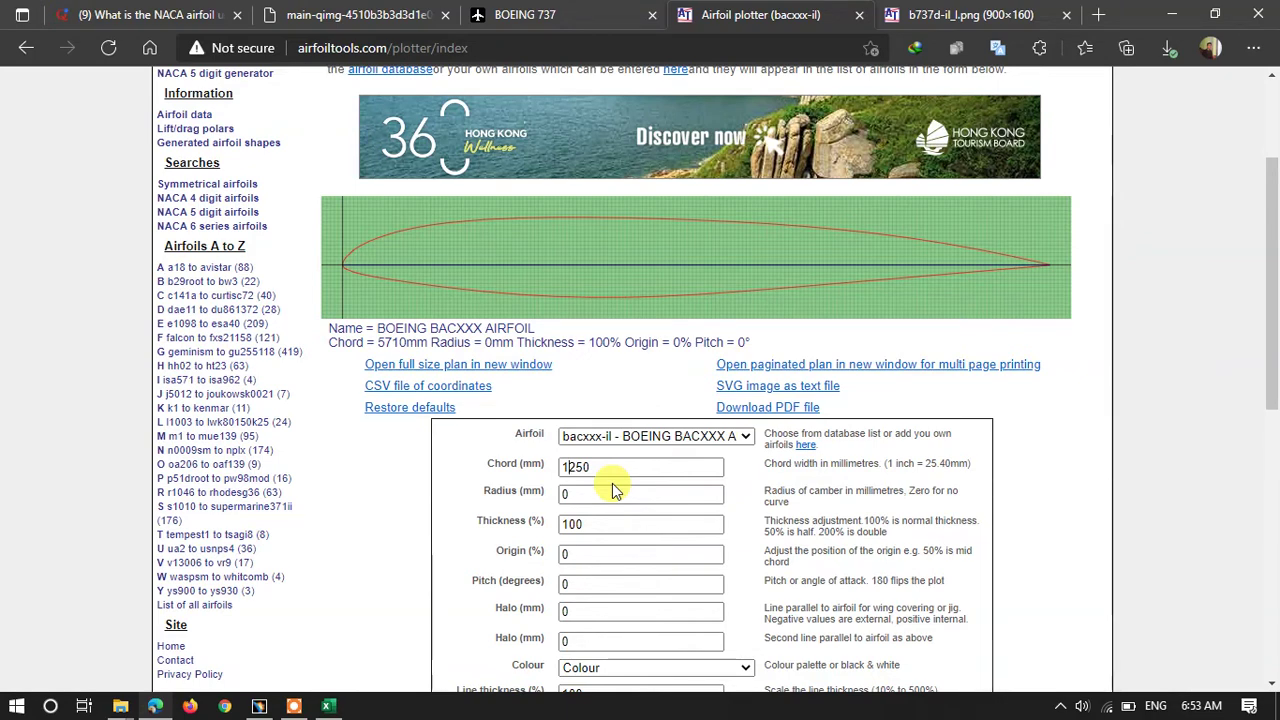
# Plot the BACXXX airfoil at the tip chord and view the resulting profile
pyautogui.scroll(-5, 612, 490)
pyautogui.click(524, 348)
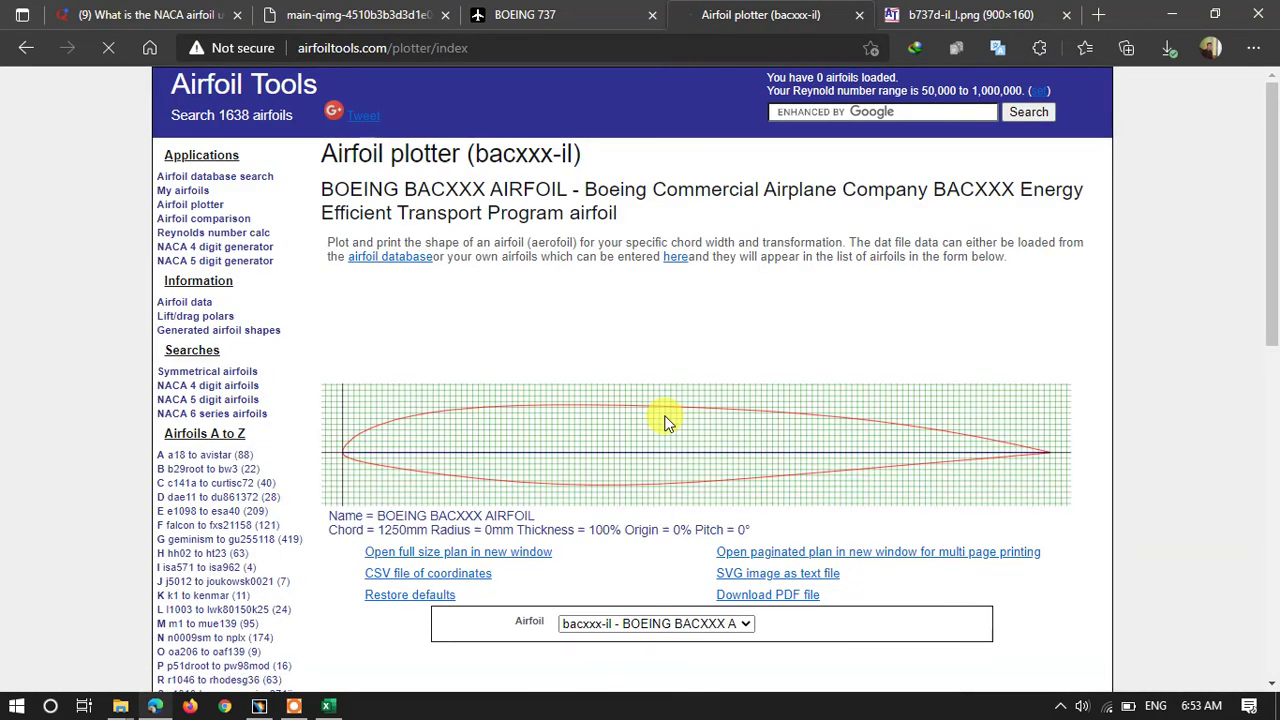
pyautogui.scroll(-3, 666, 420)
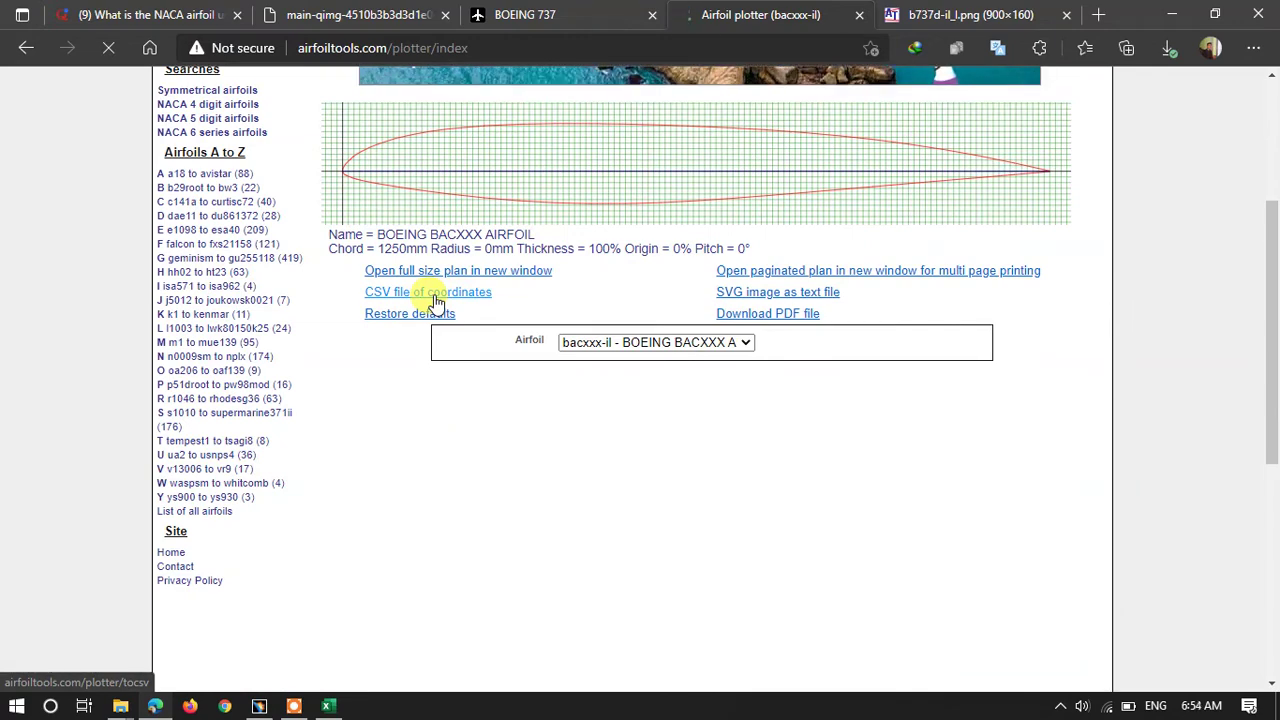
pyautogui.scroll(3, 700, 205)
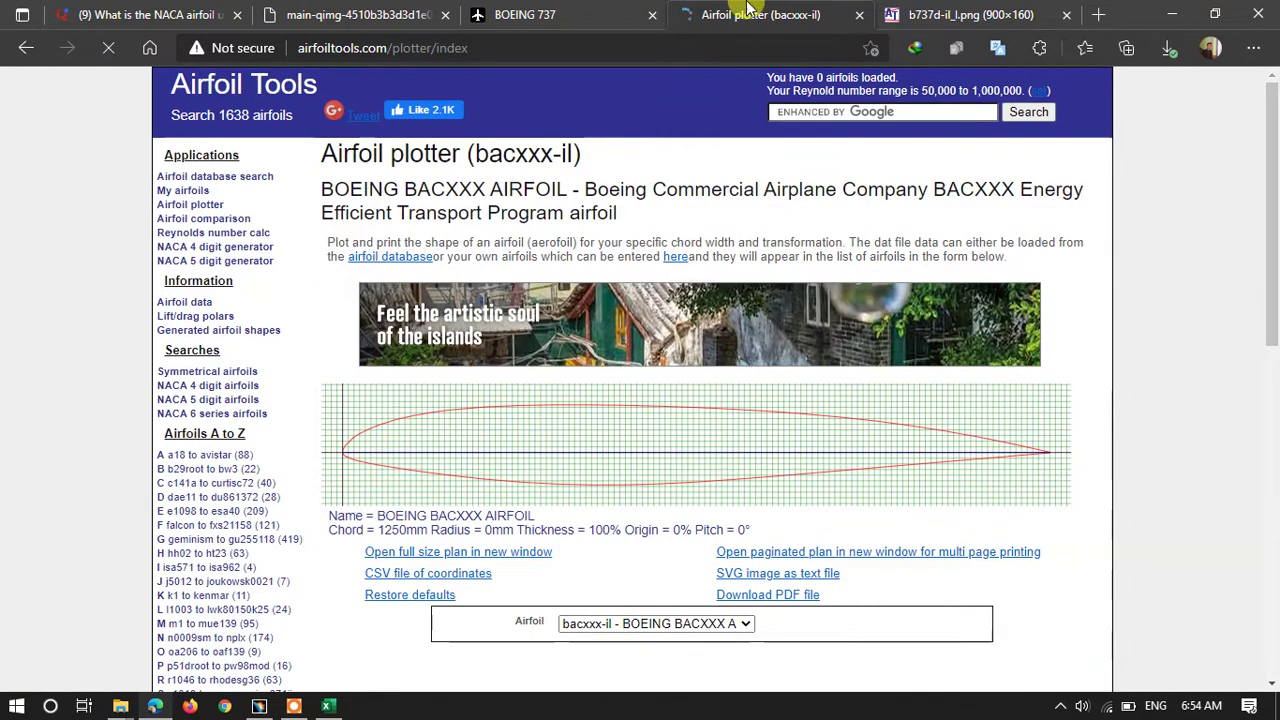
# Switch to Excel and look through the root airfoil's data in the downloaded bacxxx-il.csv
pyautogui.click(330, 706)
pyautogui.click(330, 706)
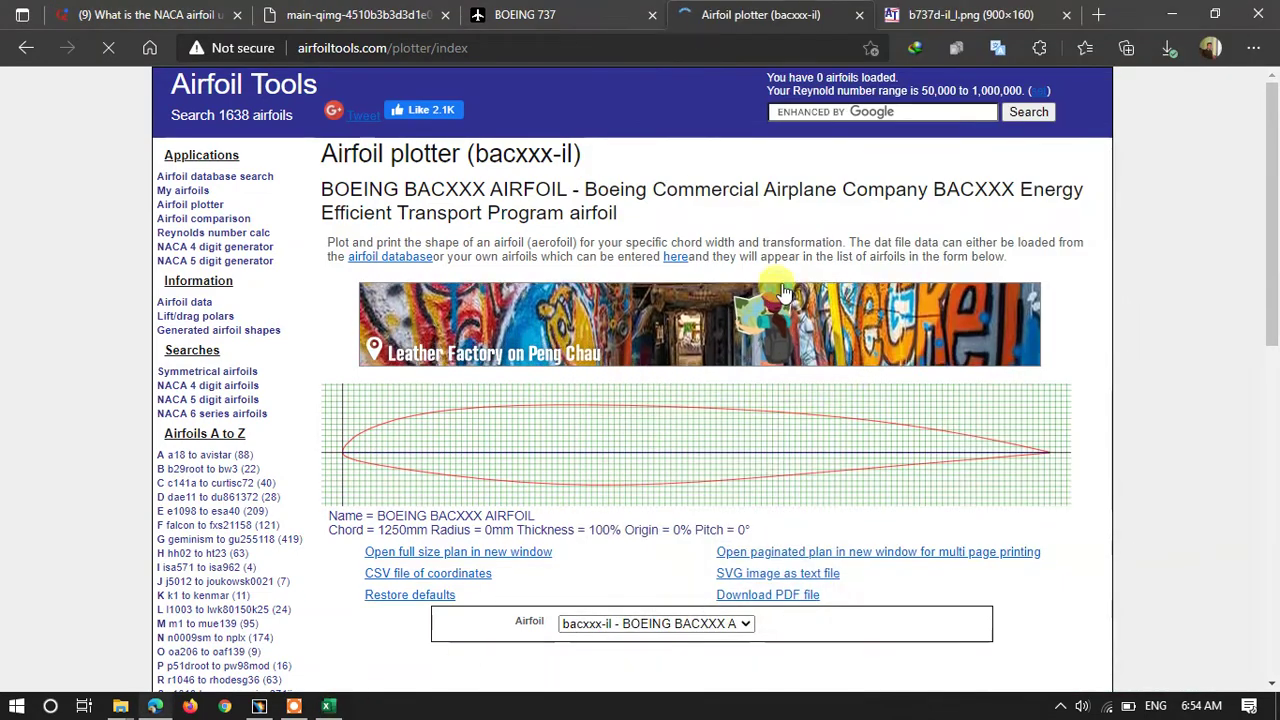
pyautogui.scroll(-3, 600, 300)
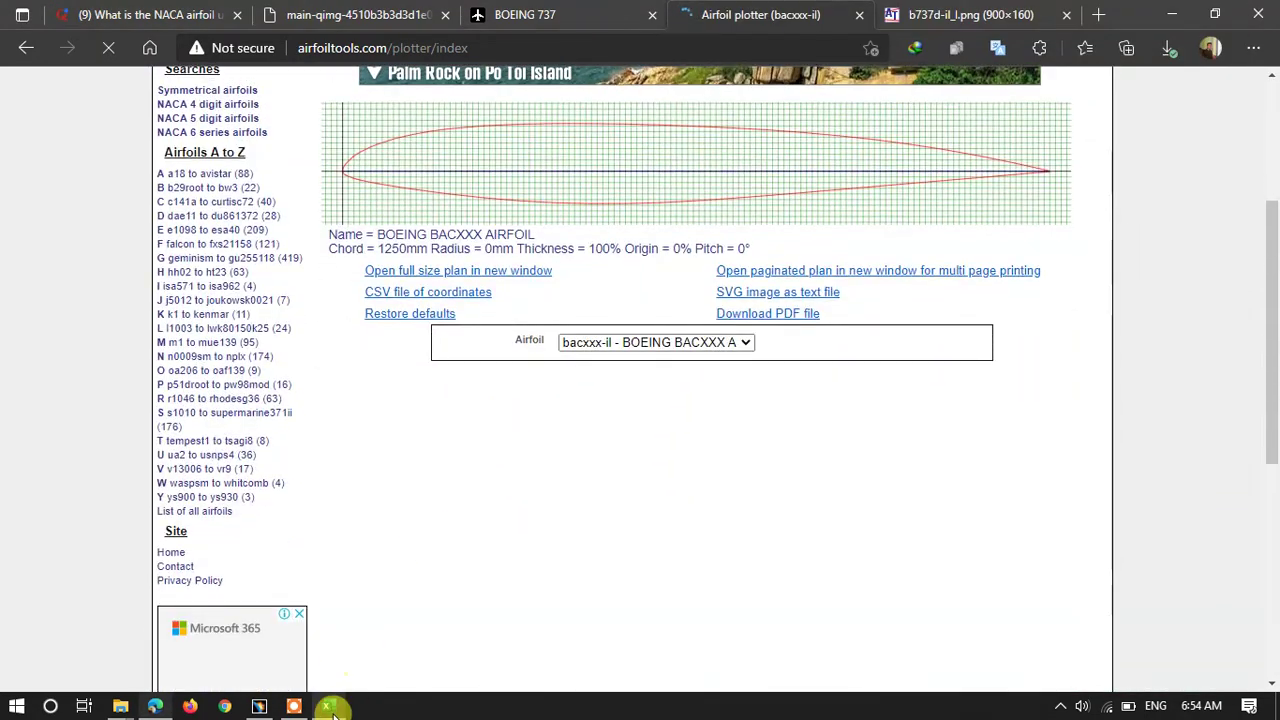
pyautogui.click(330, 706)
pyautogui.scroll(-3, 845, 440)
pyautogui.scroll(3, 845, 440)
pyautogui.doubleClick(875, 14)
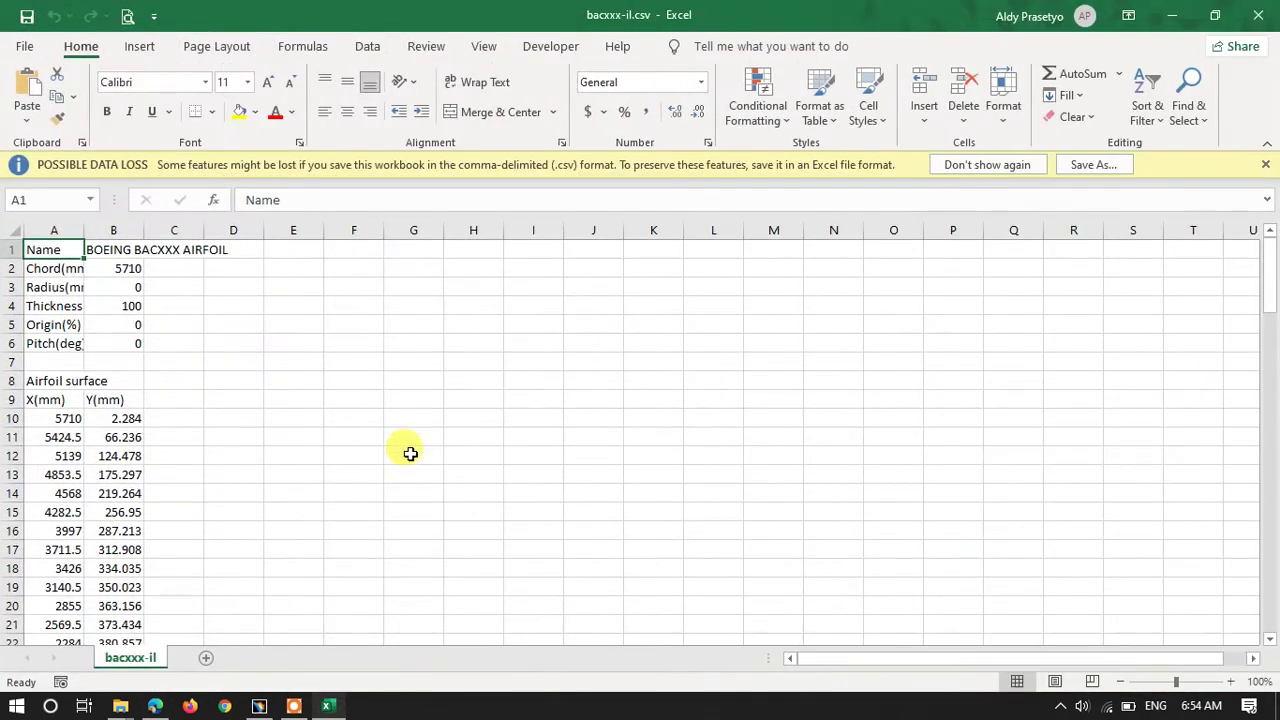
pyautogui.scroll(-3, 137, 340)
pyautogui.scroll(3, 130, 345)
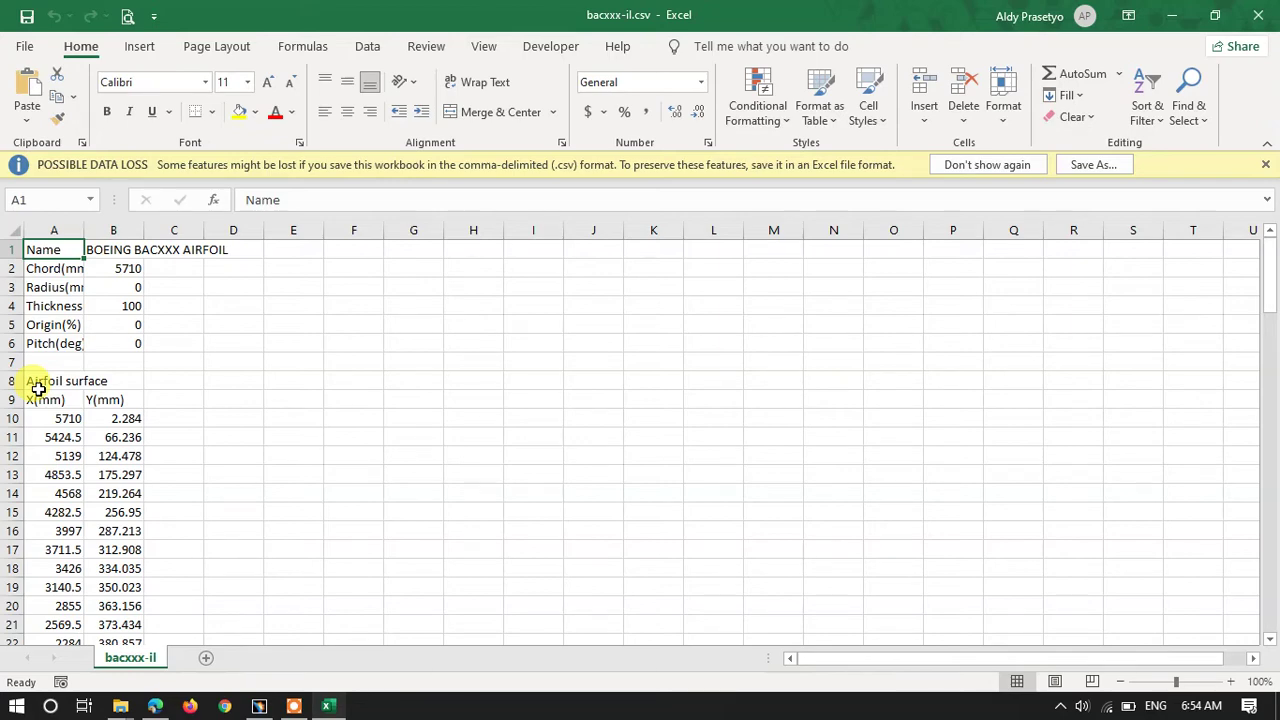
# Examine the X(mm) and Y(mm) columns of the airfoil surface in the root coordinate file
pyautogui.moveTo(40, 407); pyautogui.dragTo(125, 403)
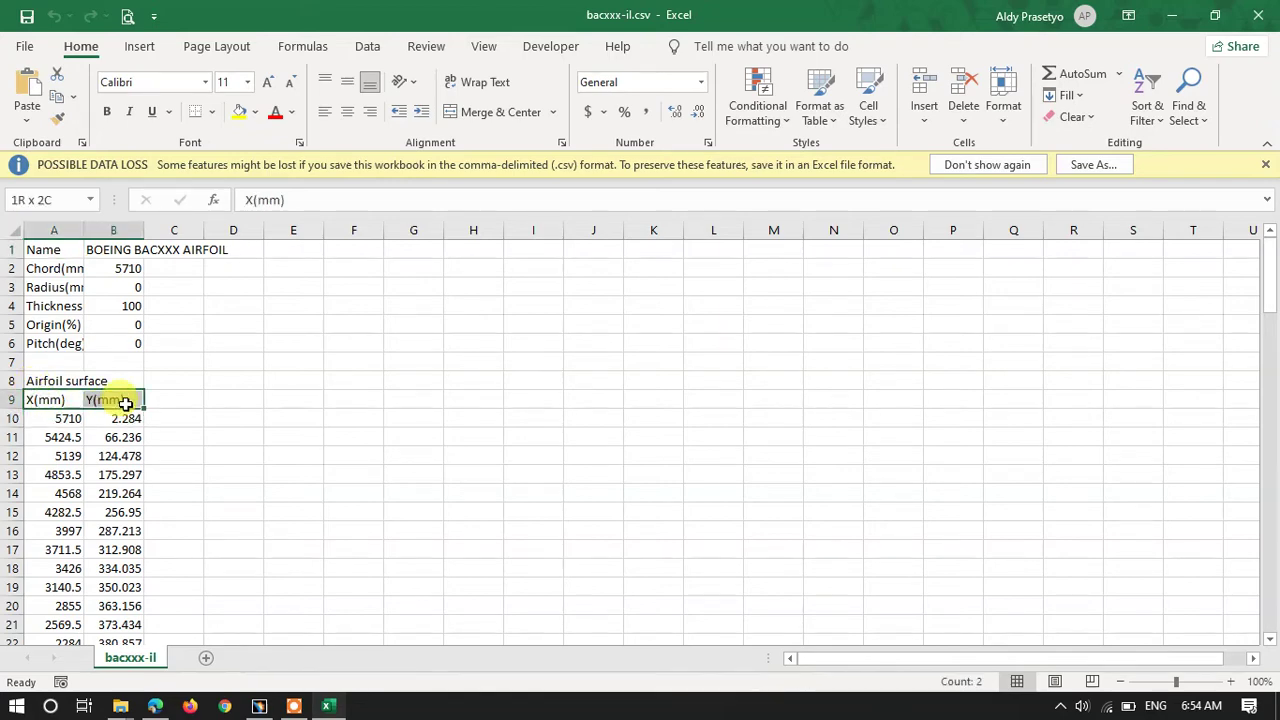
pyautogui.scroll(-5, 118, 390)
pyautogui.scroll(5, 112, 375)
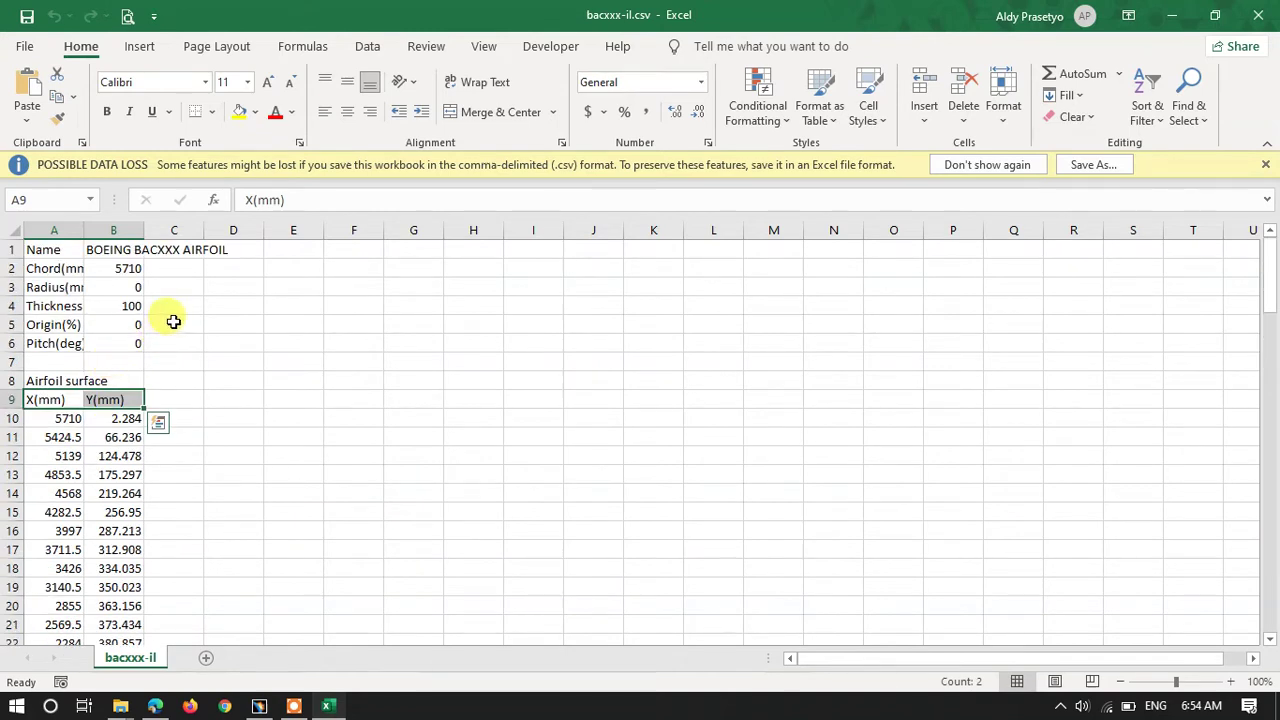
pyautogui.moveTo(67, 423); pyautogui.dragTo(177, 443)
pyautogui.scroll(10, 177, 440)
pyautogui.click(124, 380)
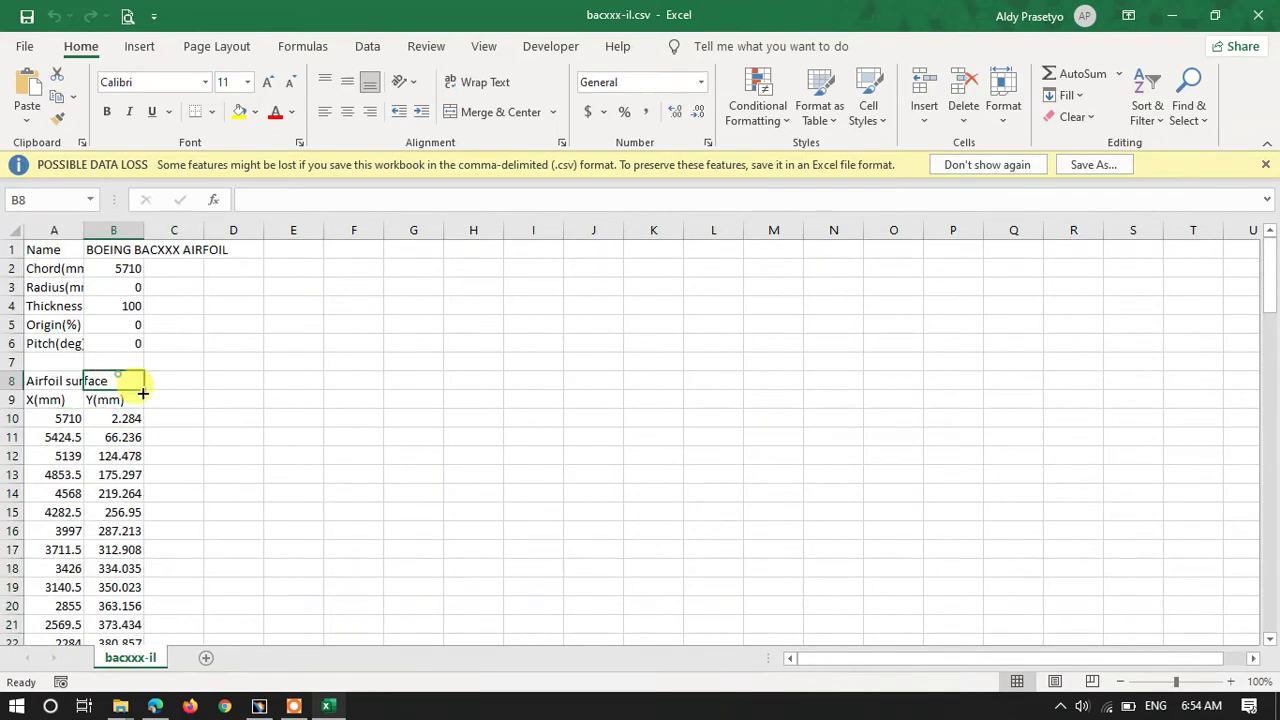
# Return to the airfoil plotter, download the CSV coordinates of the tip airfoil and bring the file up in Excel
pyautogui.click(1171, 15)
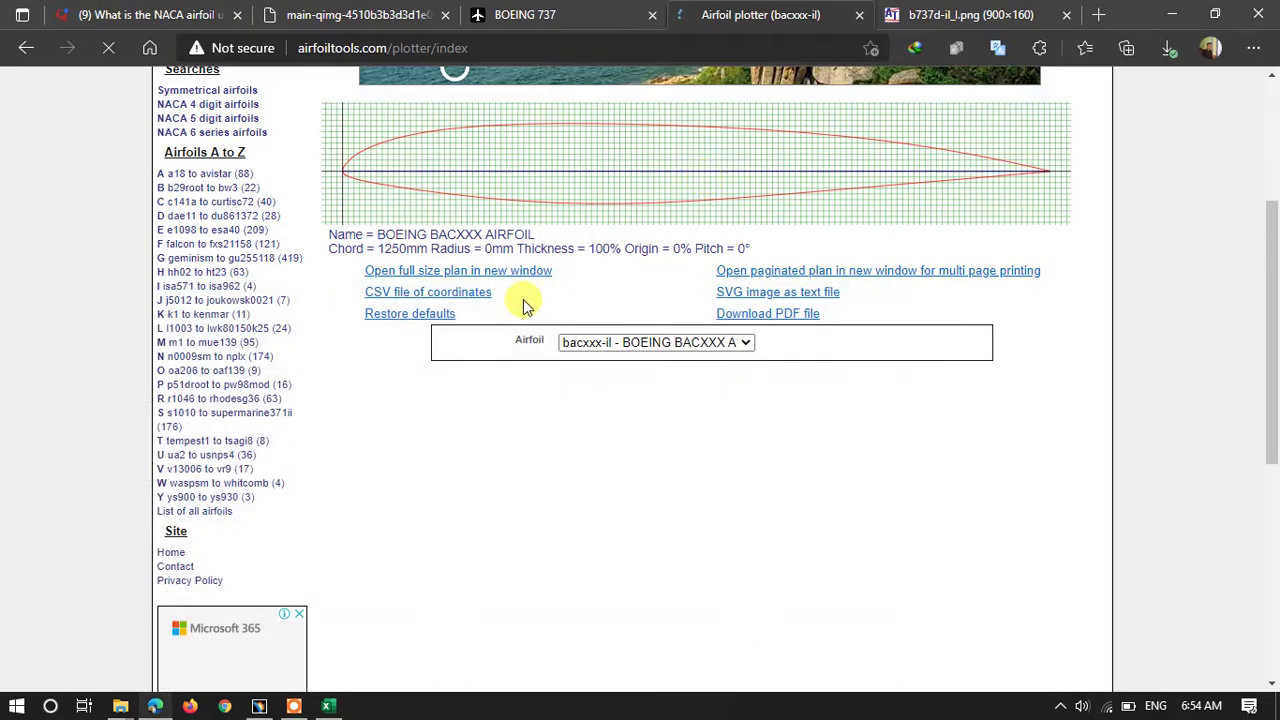
pyautogui.click(459, 293)
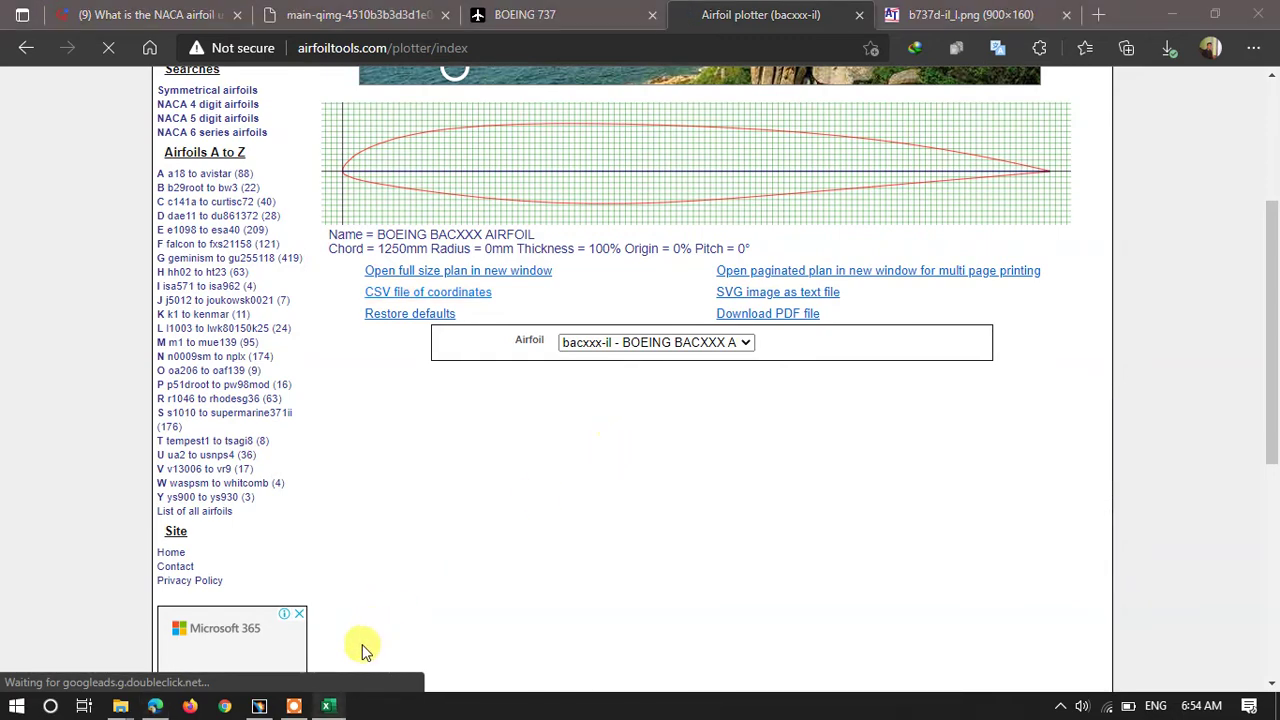
pyautogui.click(329, 706)
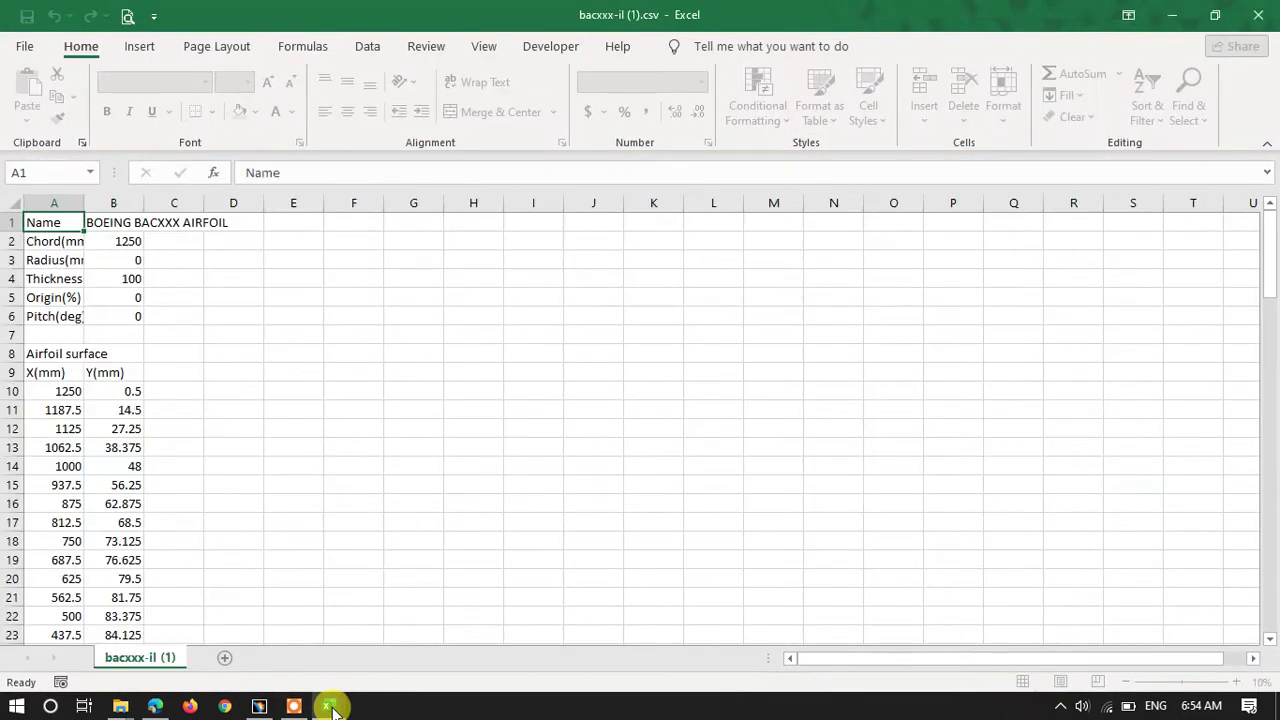
# Examine the tip airfoil coordinates in bacxxx-il (1).csv and put both Excel workbooks out of view
pyautogui.scroll(-4, 177, 437)
pyautogui.scroll(4, 760, 426)
pyautogui.click(1172, 15)
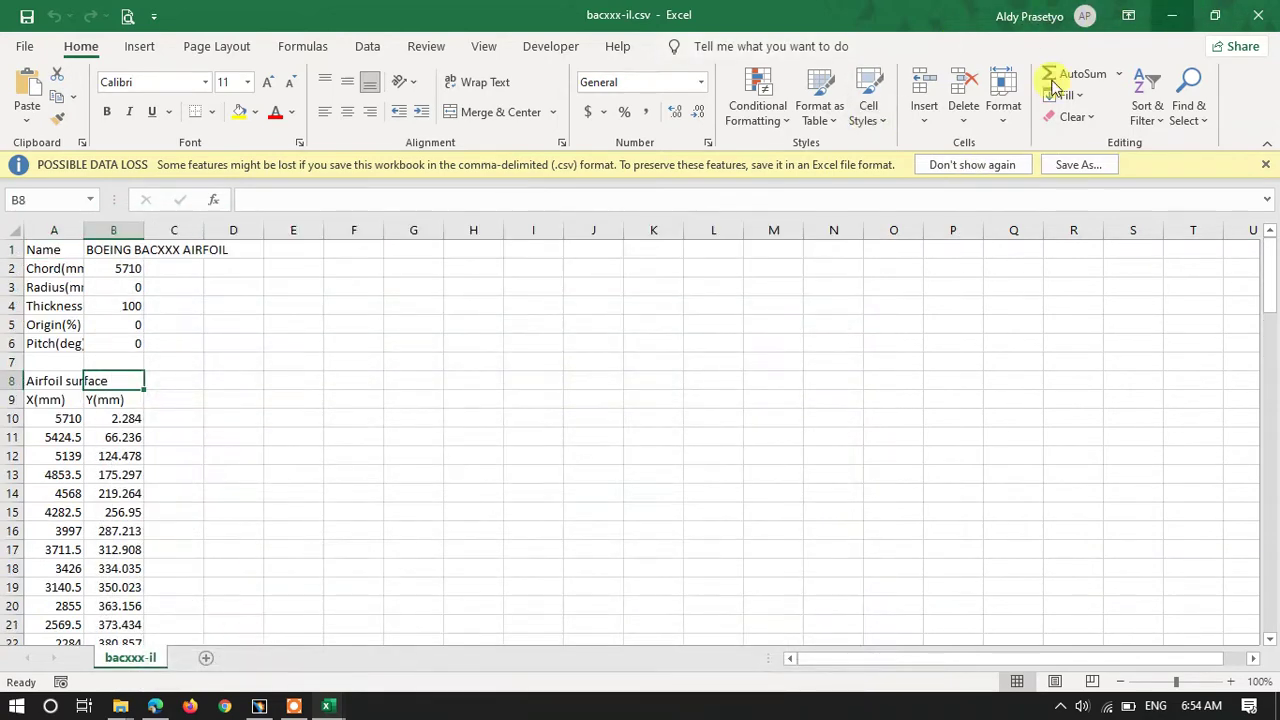
pyautogui.click(1172, 12)
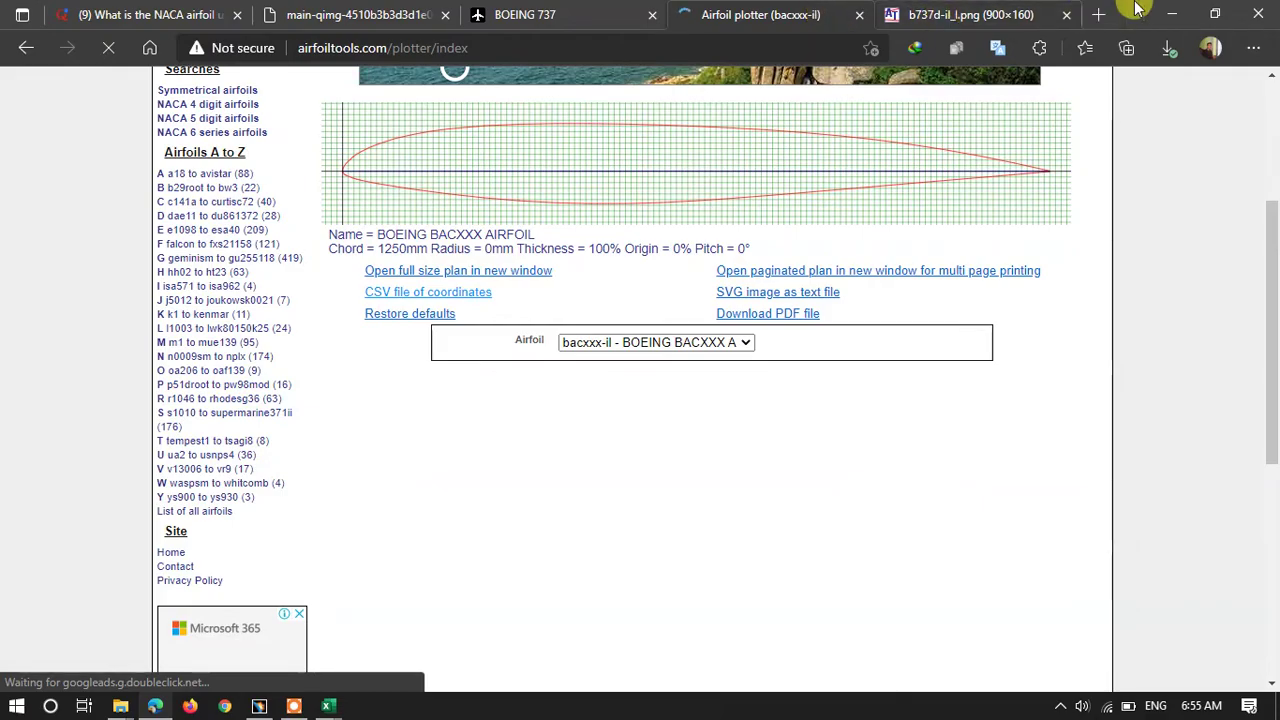
# Switch to CATIA V5 and start the Generative Shape Design workbench with a new part in Product1
pyautogui.click(1172, 14)
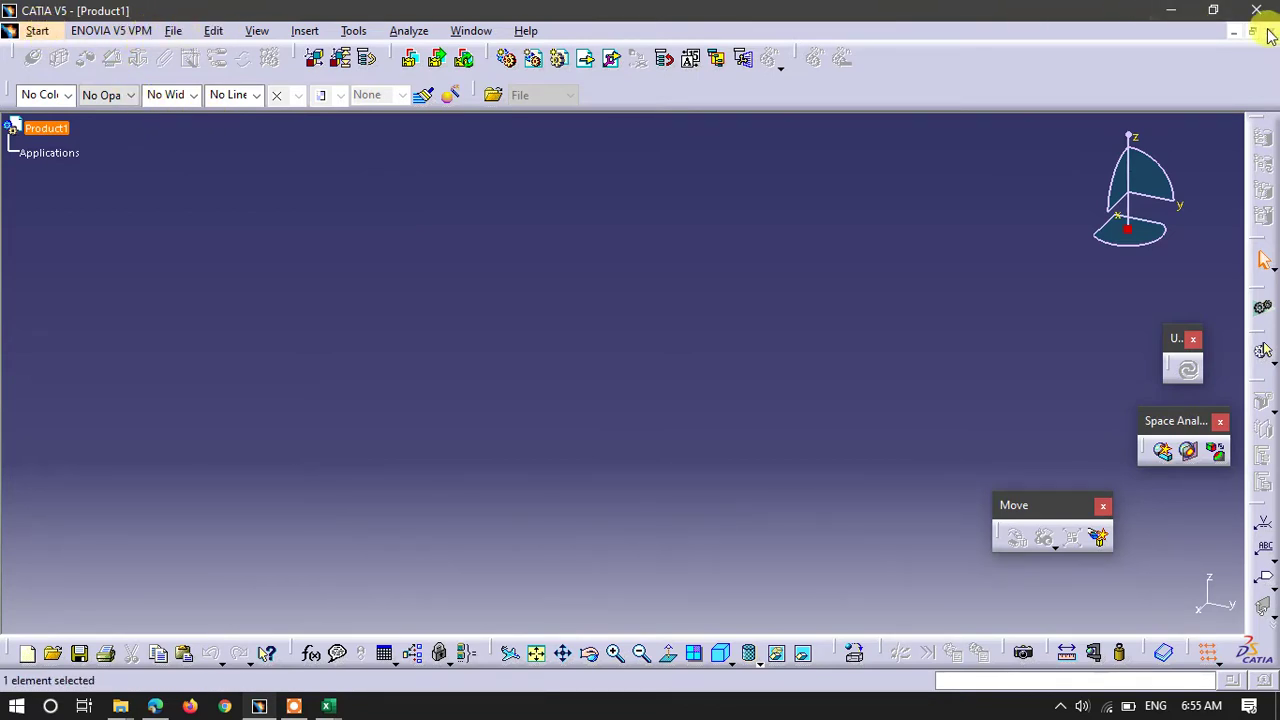
pyautogui.click(173, 31)
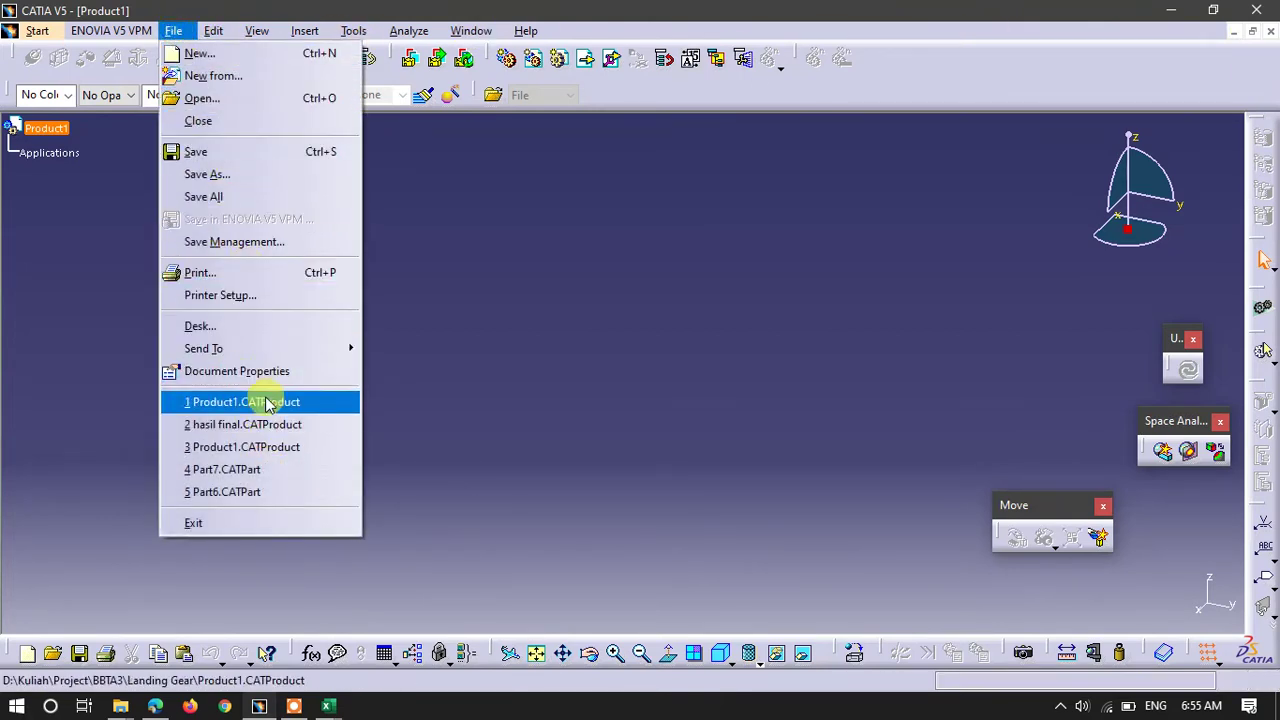
pyautogui.click(43, 31)
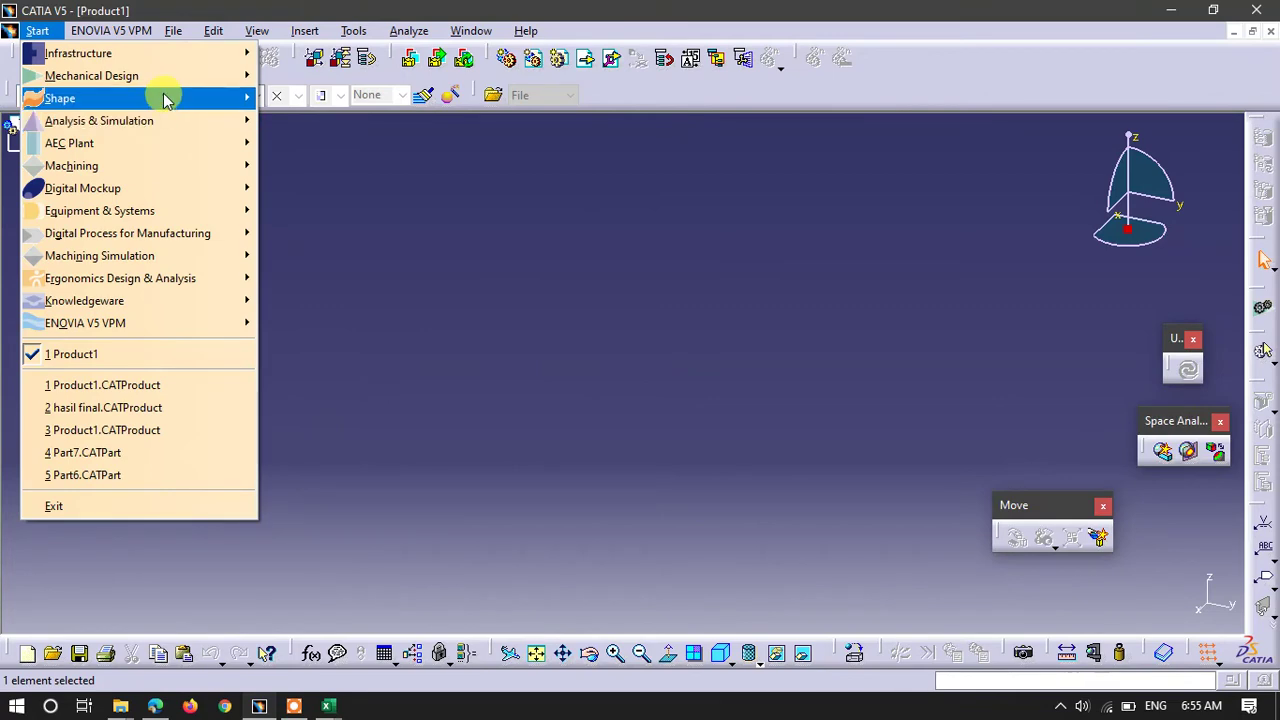
pyautogui.moveTo(165, 92)
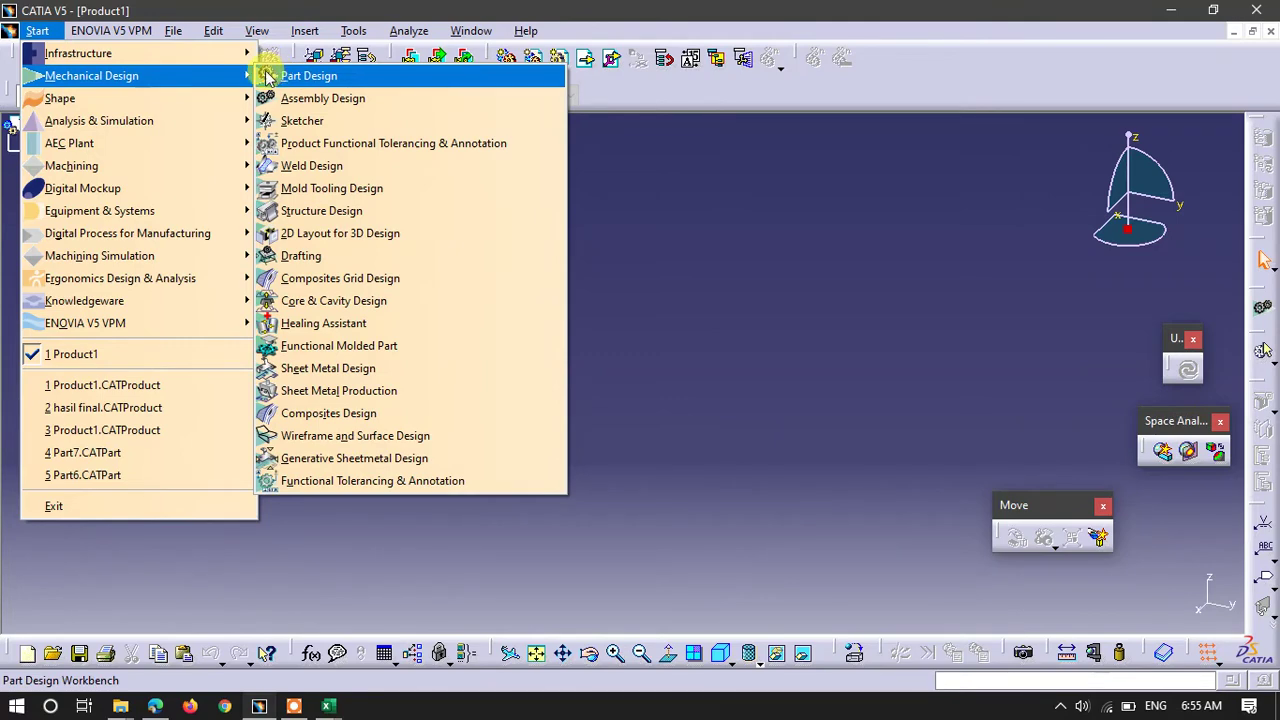
pyautogui.moveTo(230, 106)
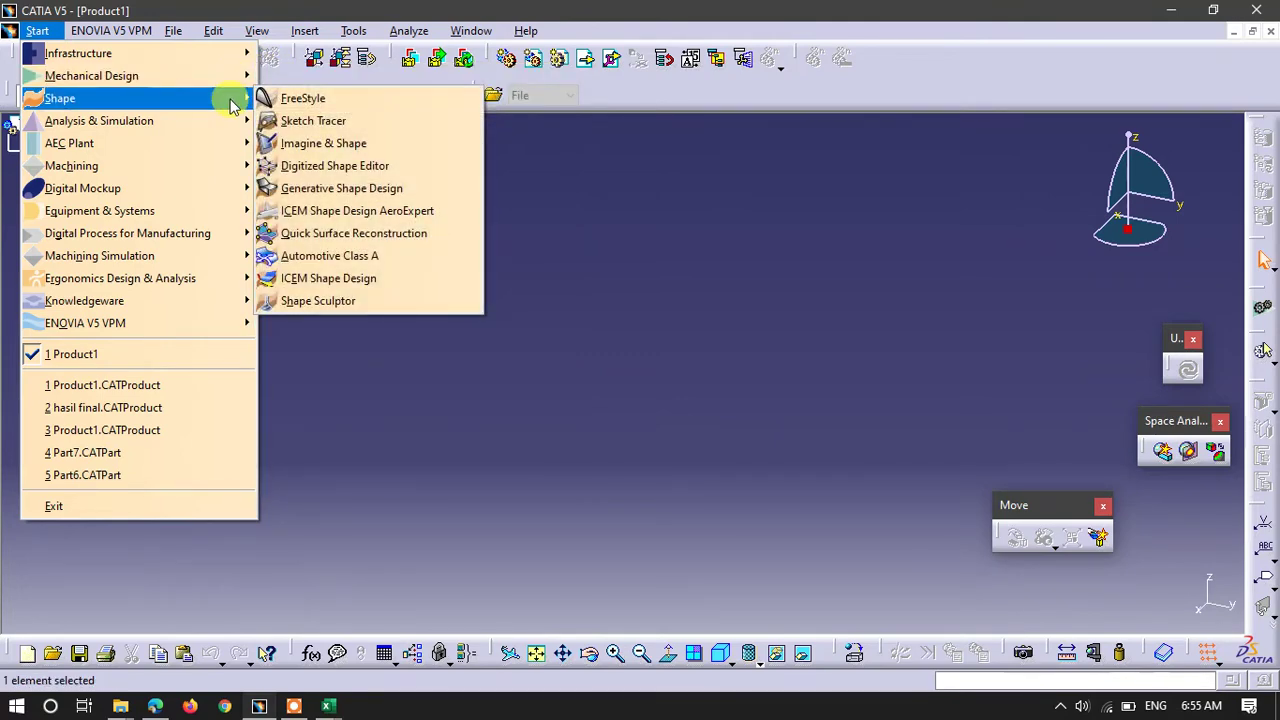
pyautogui.click(360, 188)
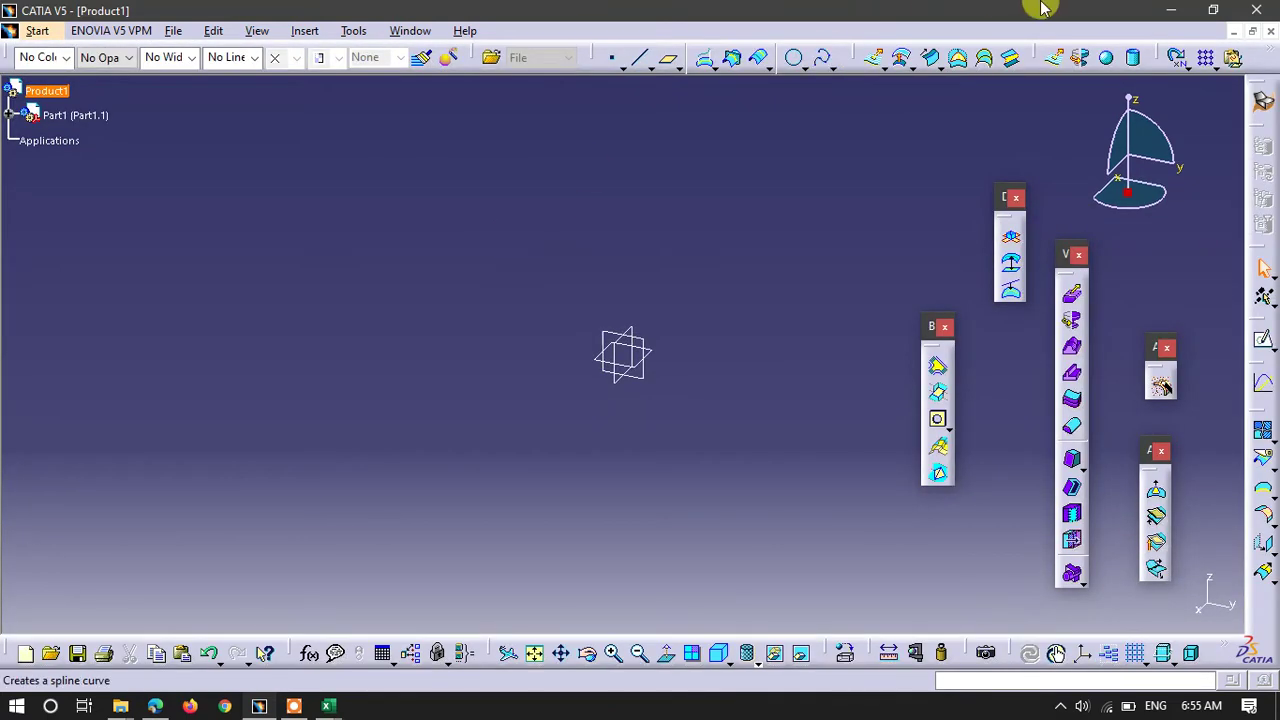
# Minimize the CATIA and File Explorer windows to bring the Windows desktop into view, and refresh it
pyautogui.click(1171, 10)
pyautogui.click(1171, 10)
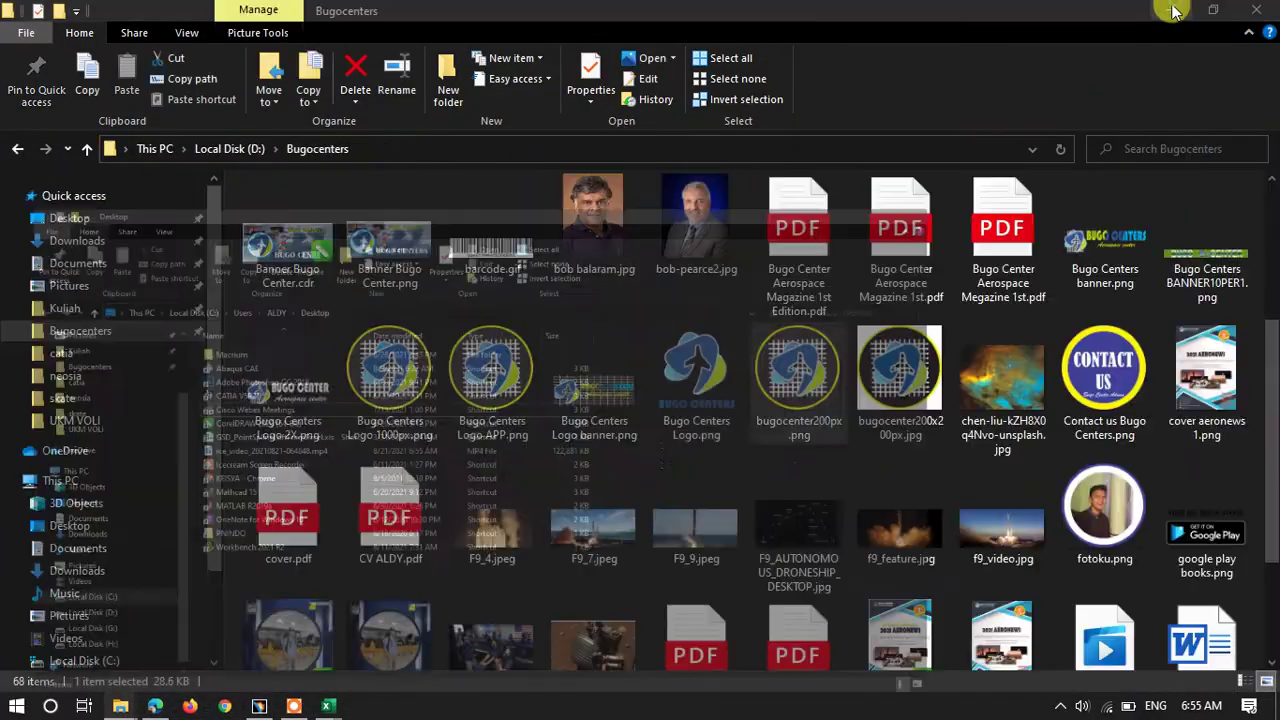
pyautogui.click(1171, 10)
pyautogui.rightClick(692, 54)
pyautogui.click(720, 110)
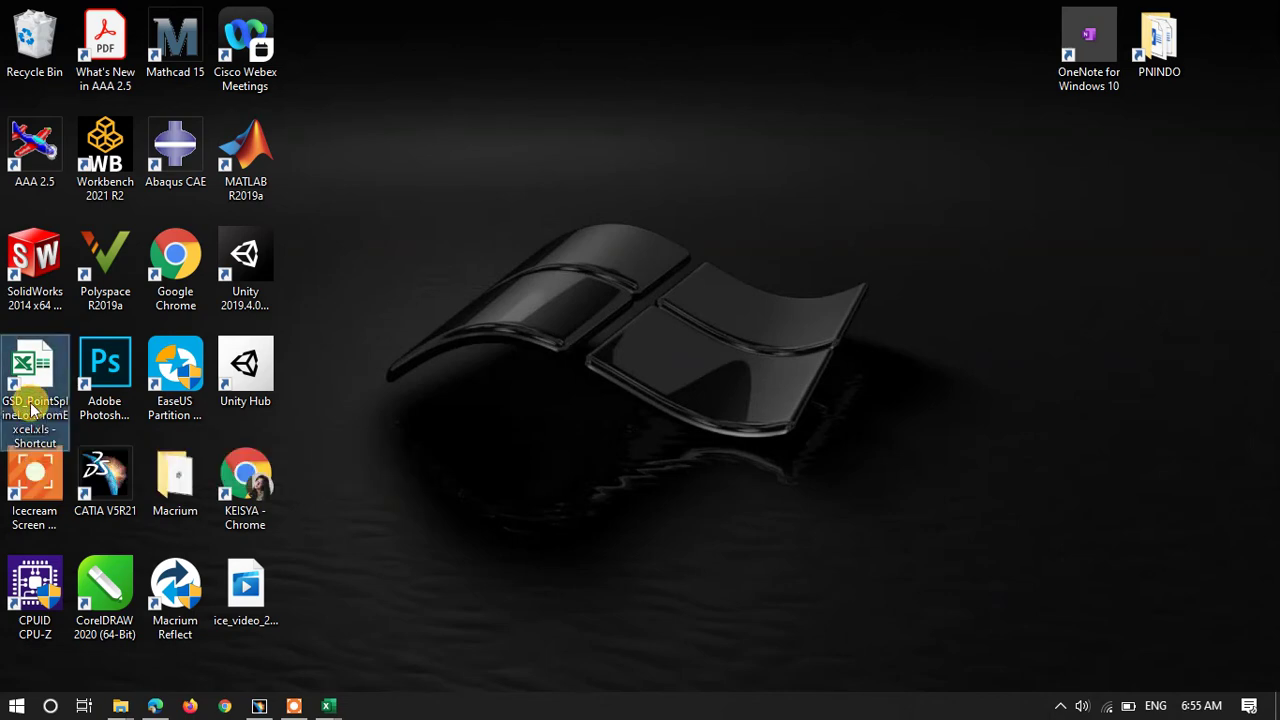
# Look up the folder that stores the GSD_PointSplineLoftFromExcel.xls file behind the desktop shortcut, and close the folder window
pyautogui.rightClick(32, 410)
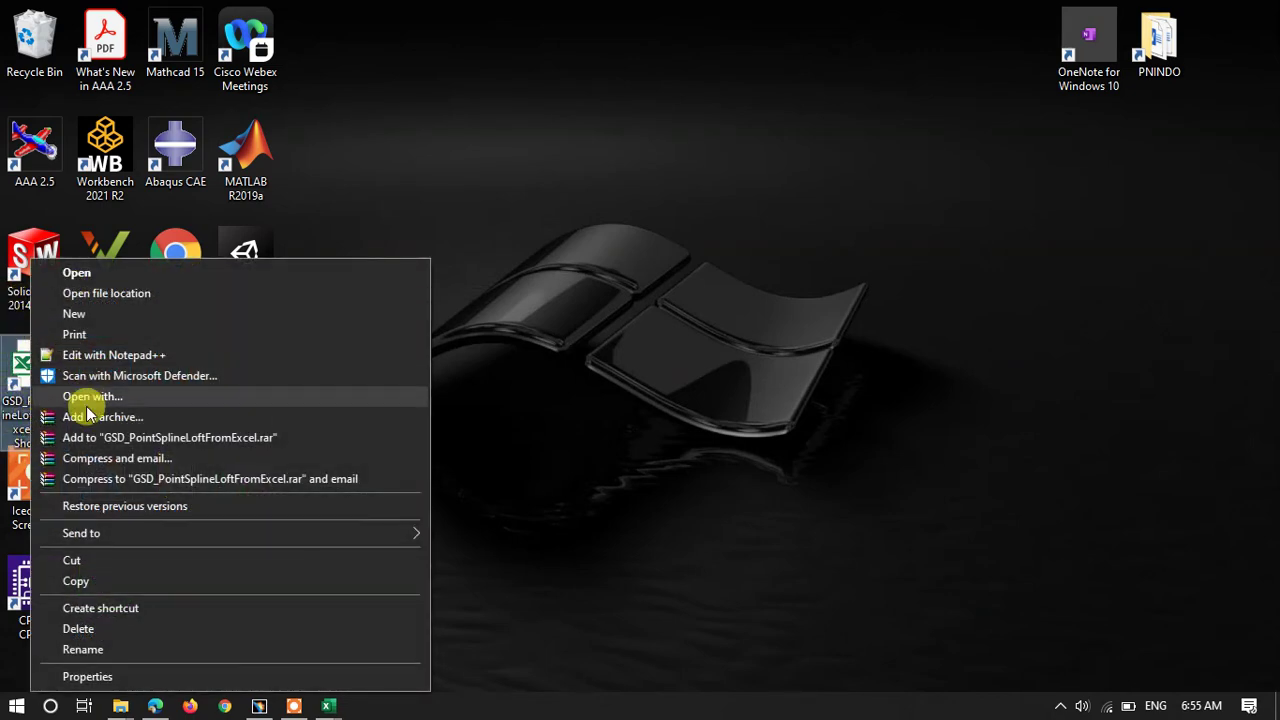
pyautogui.click(86, 292)
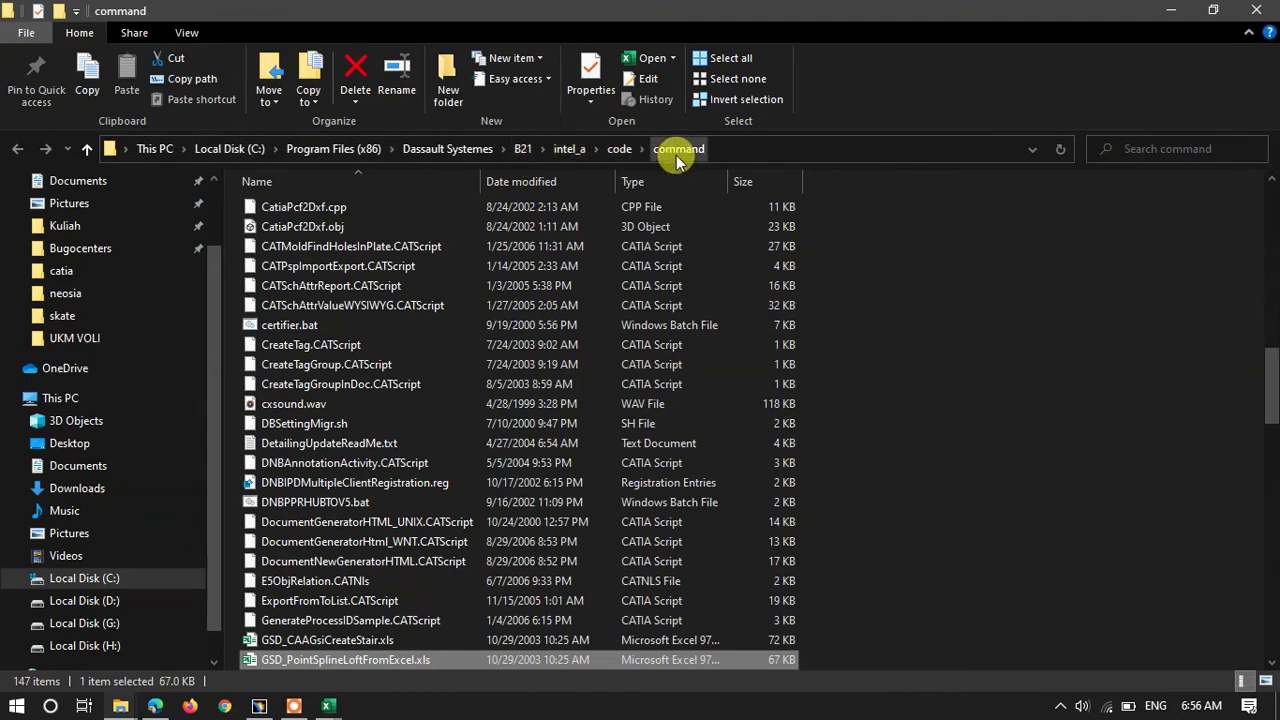
pyautogui.scroll(-2, 414, 614)
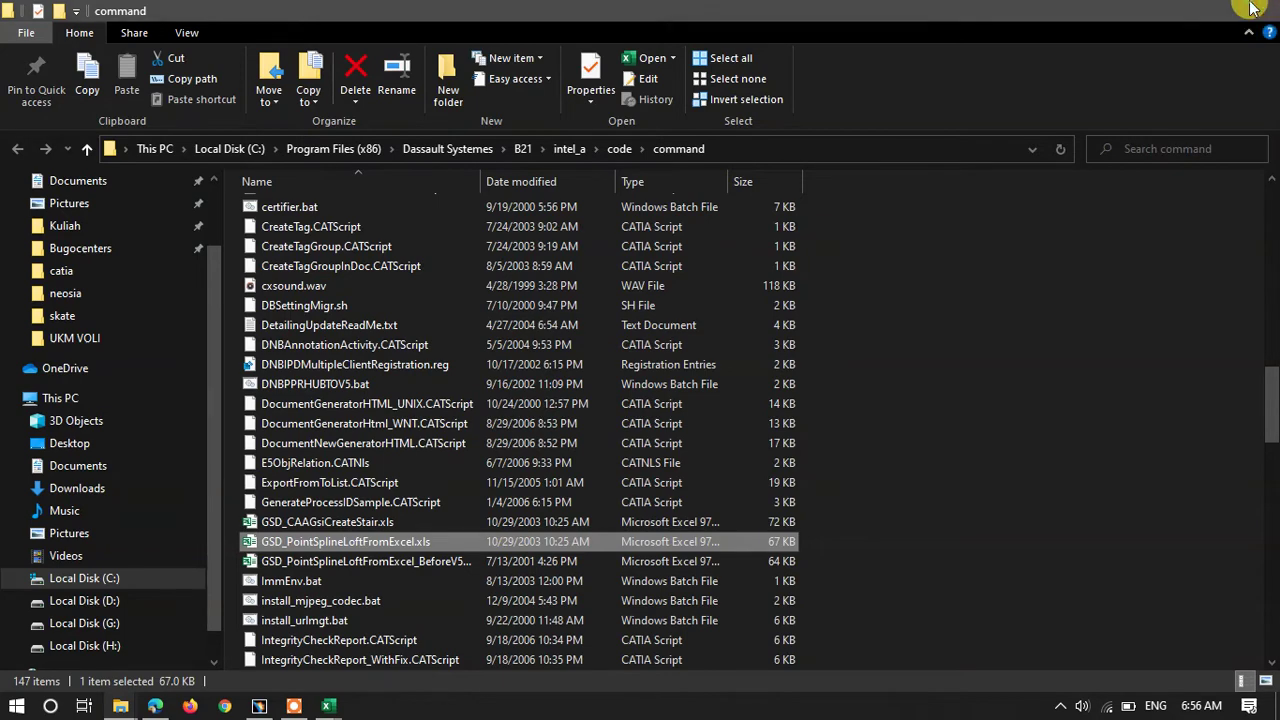
pyautogui.click(1272, 7)
# Open GSD_PointSplineLoftFromExcel.xls from its desktop shortcut and clear the sample curve data in A3:C19
pyautogui.click(41, 387)
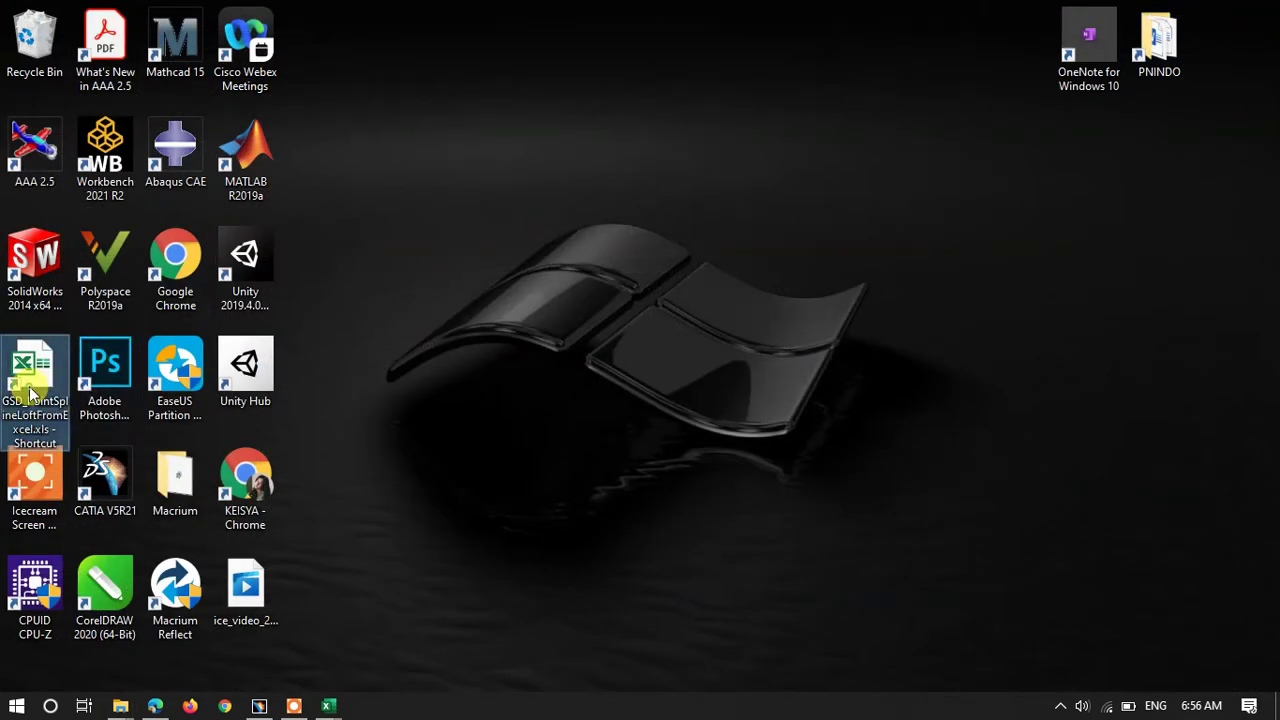
pyautogui.click(462, 325)
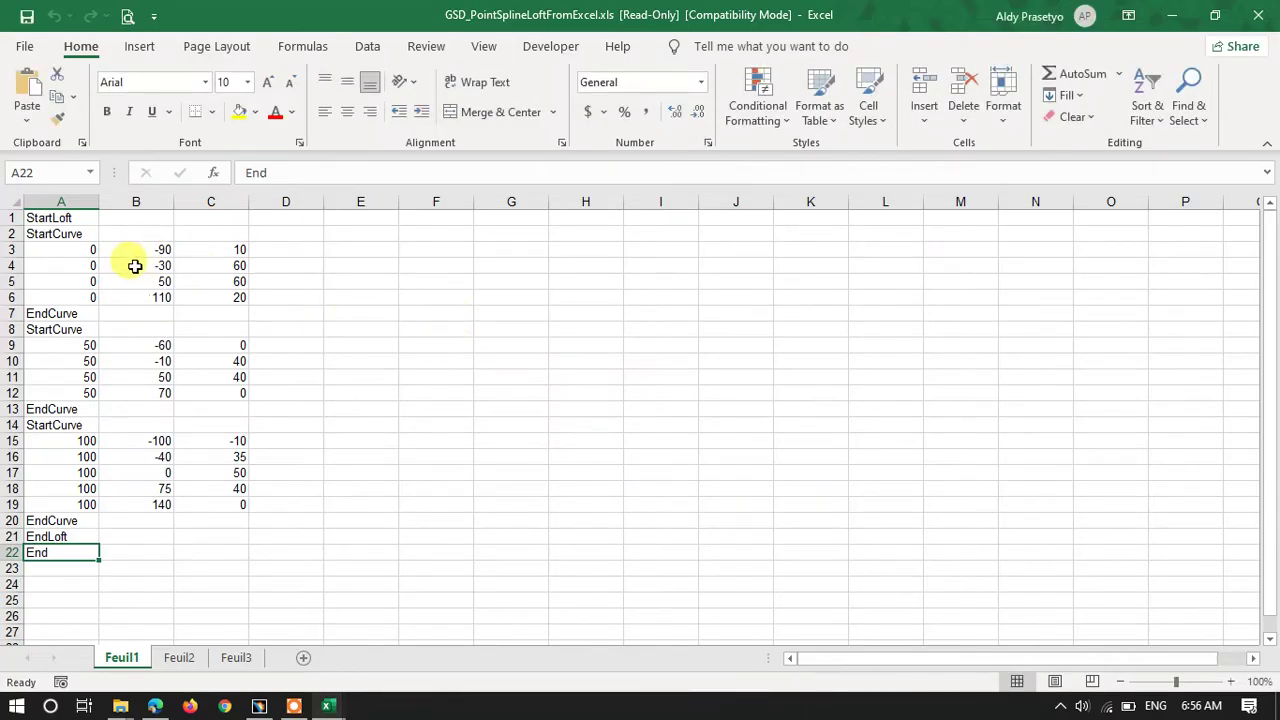
pyautogui.moveTo(64, 251); pyautogui.dragTo(186, 502)
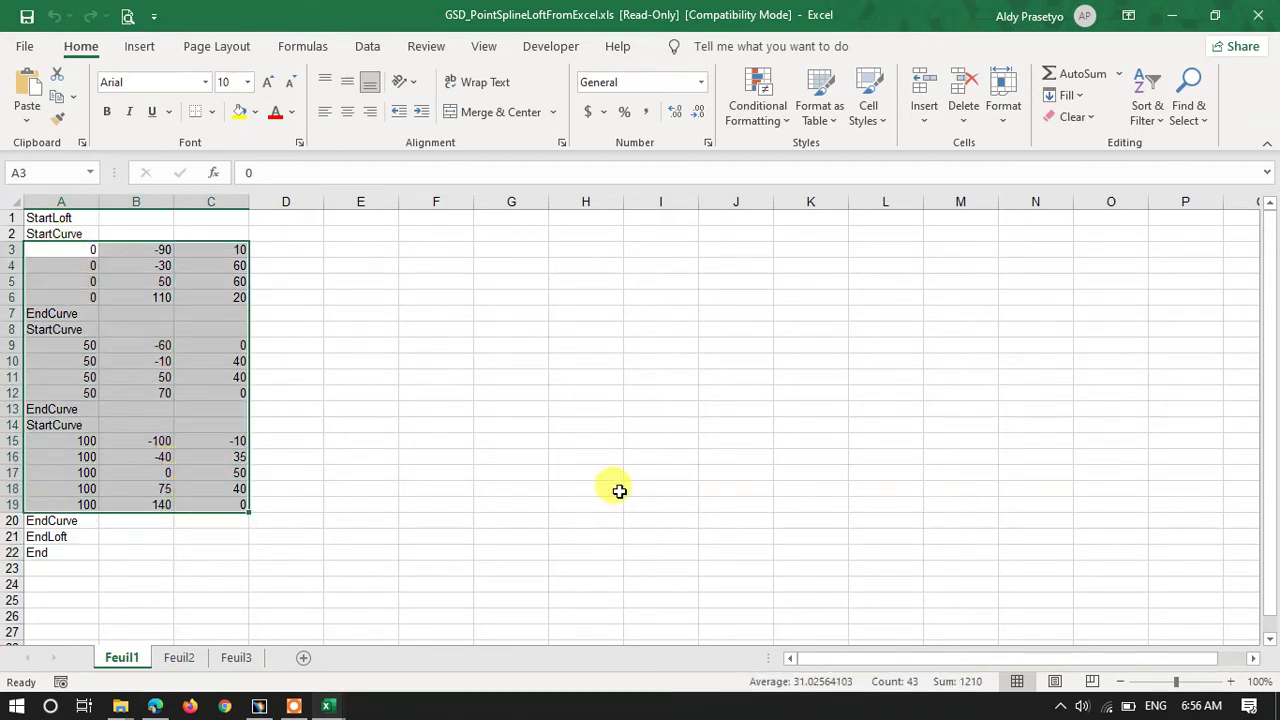
pyautogui.press('Delete')
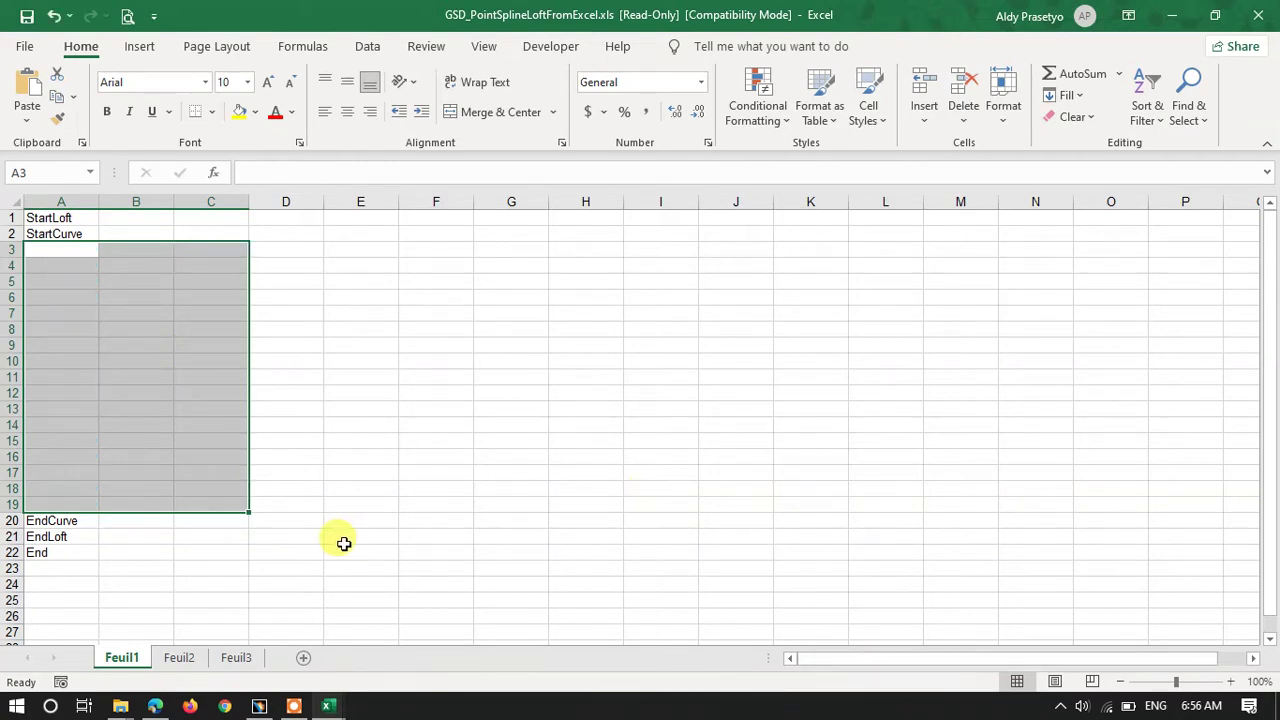
# Move the EndCurve, EndLoft and End markers out of column A to F16:F18 and make A3 the active cell
pyautogui.click(88, 522)
pyautogui.moveTo(88, 522); pyautogui.dragTo(424, 470)
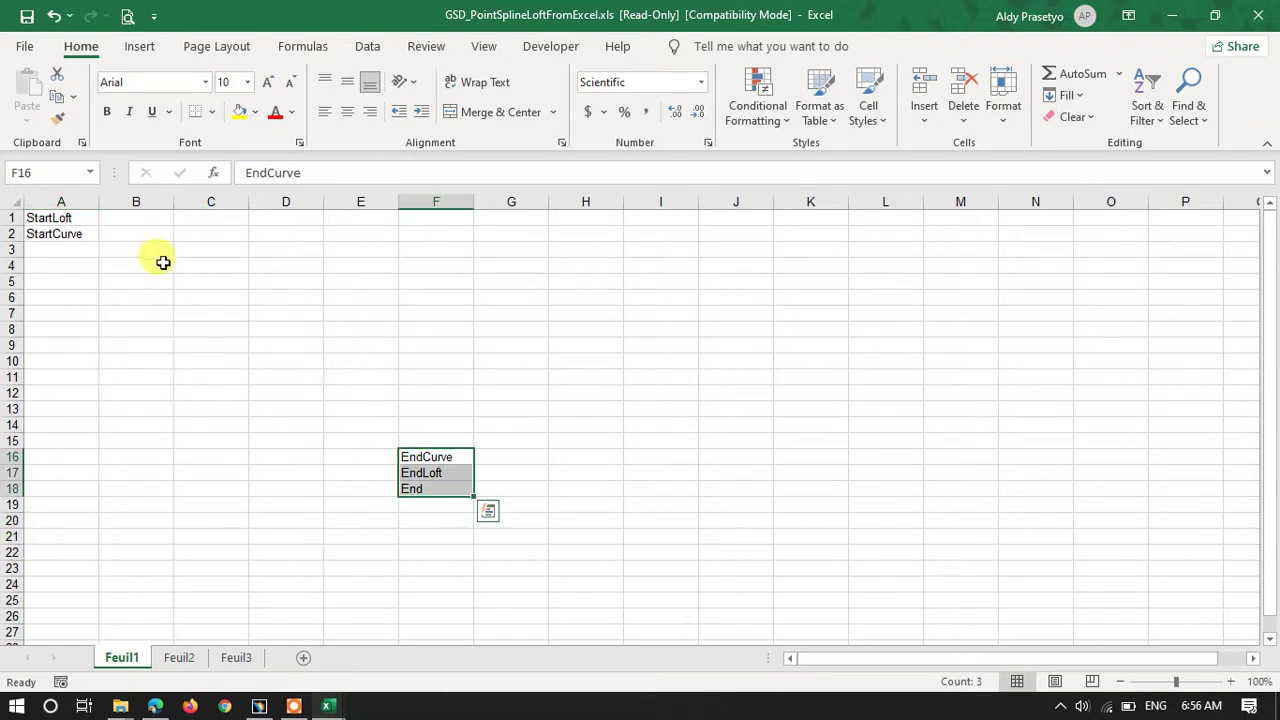
pyautogui.click(63, 253)
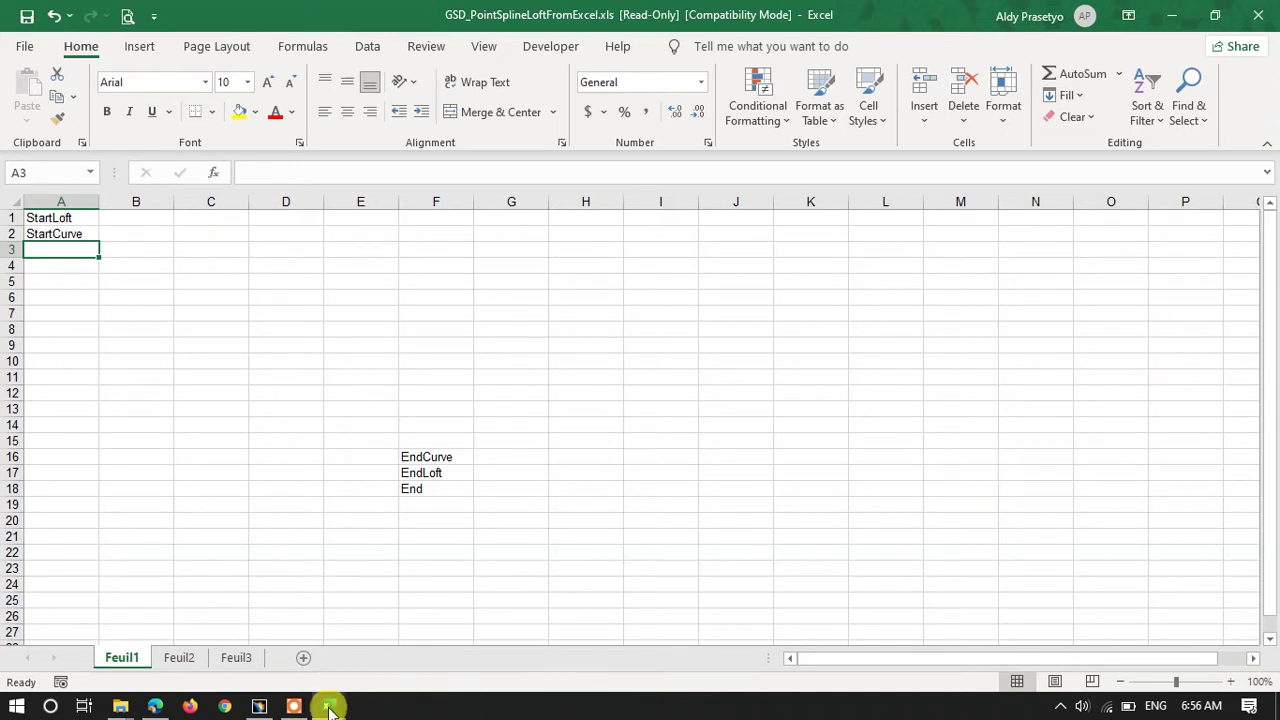
# Copy the root airfoil surface coordinates A10:B70 from bacxxx-il.csv and paste them at A3 of GSD_PointSplineLoftFromExcel.xls
pyautogui.moveTo(327, 706)
pyautogui.click(170, 655)
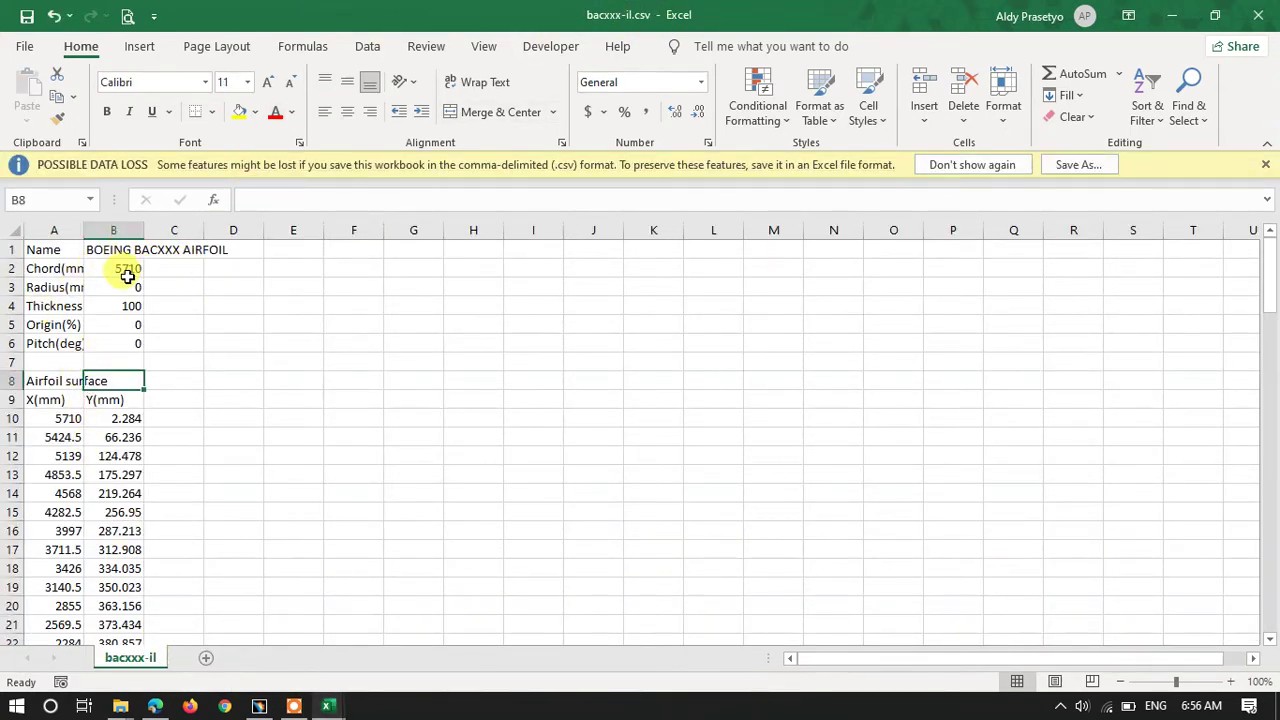
pyautogui.scroll(-1, 73, 416)
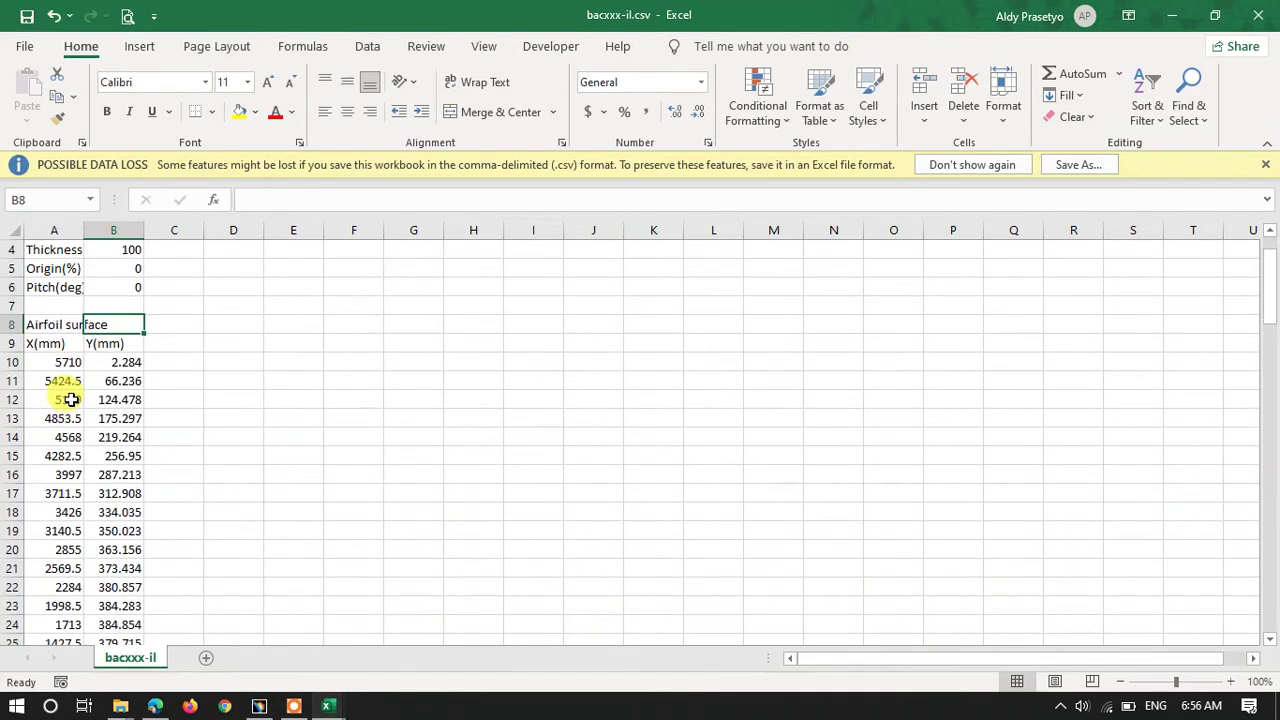
pyautogui.moveTo(62, 361); pyautogui.dragTo(124, 614)
pyautogui.scroll(17, 201, 515)
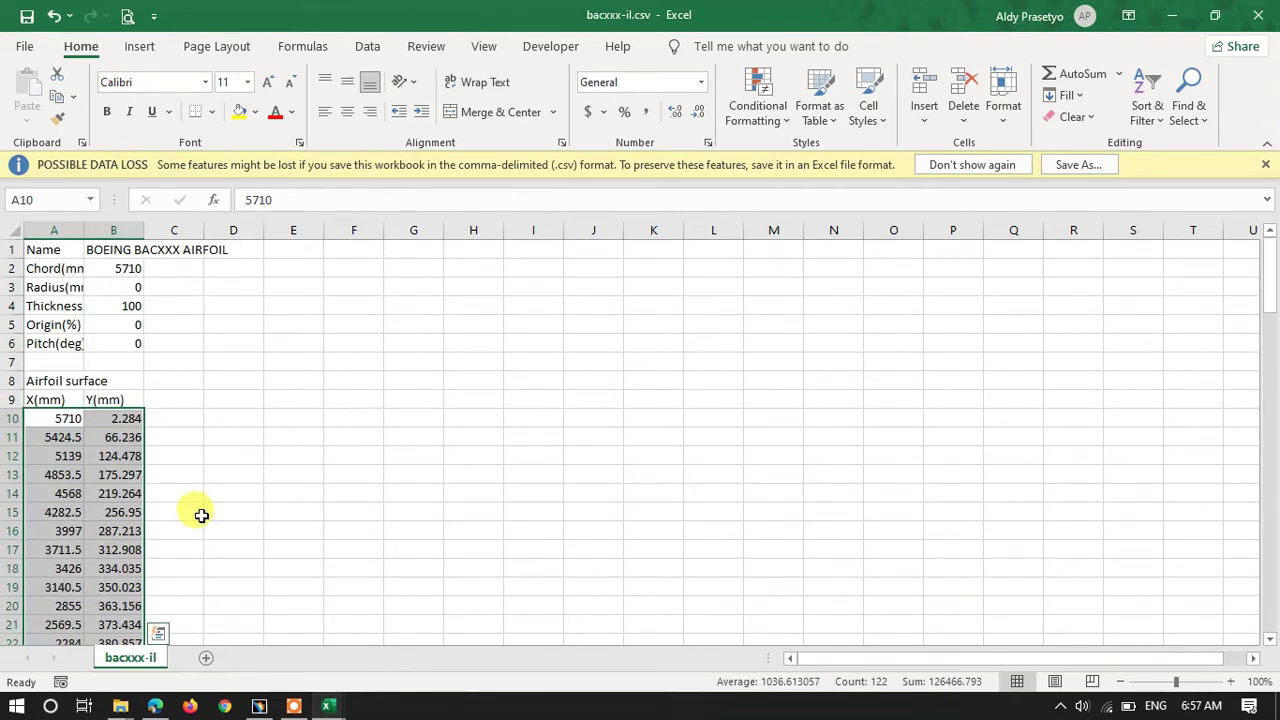
pyautogui.scroll(-8, 201, 515)
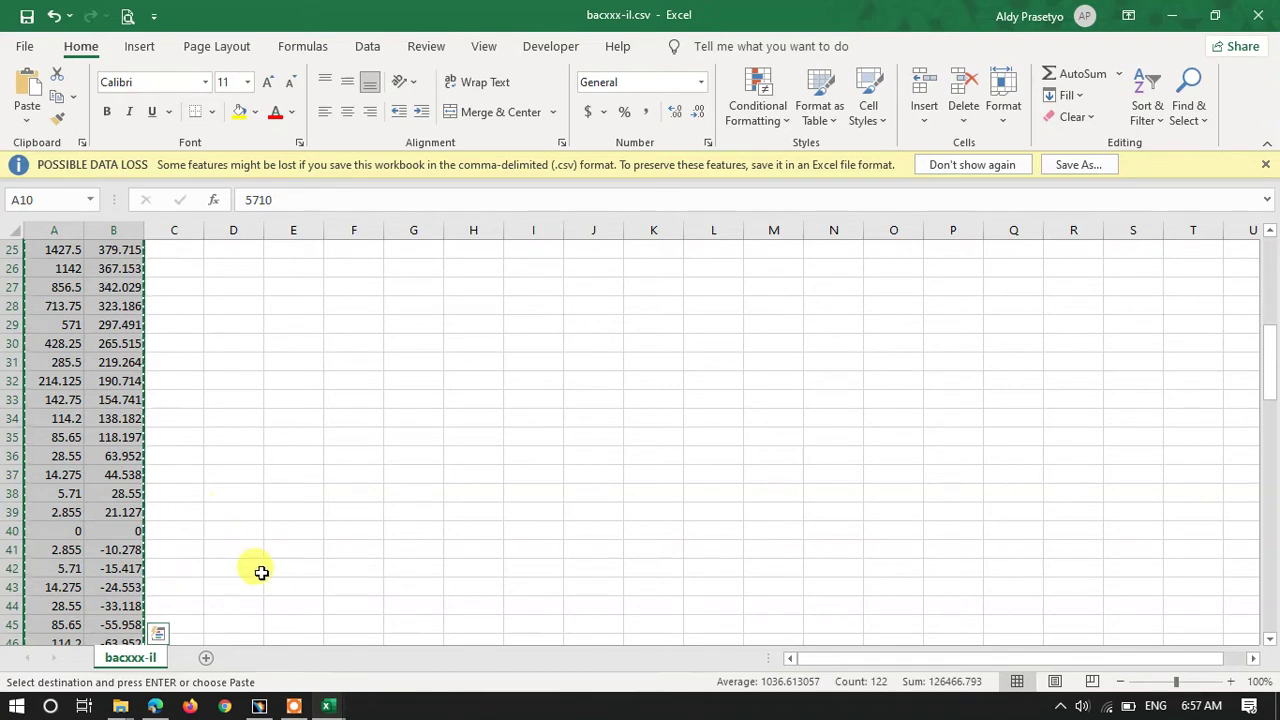
pyautogui.click(327, 705)
pyautogui.click(519, 616)
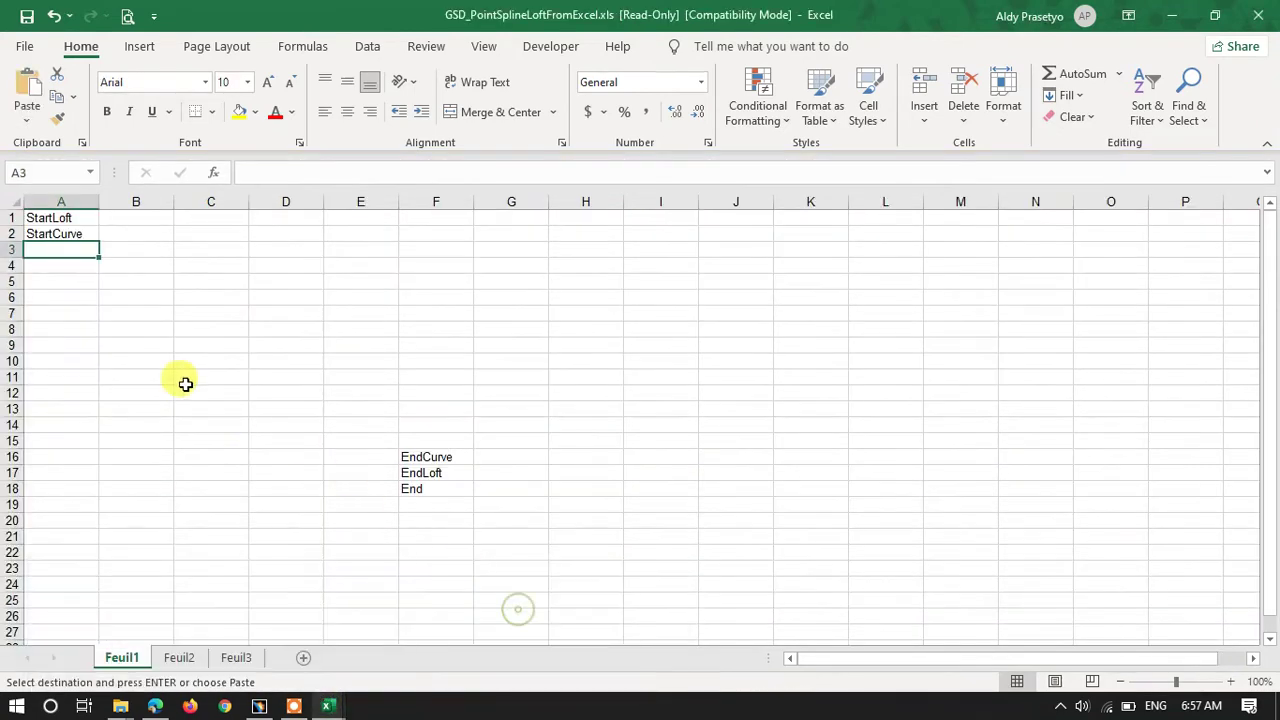
pyautogui.hotkey('ctrl', 'v')
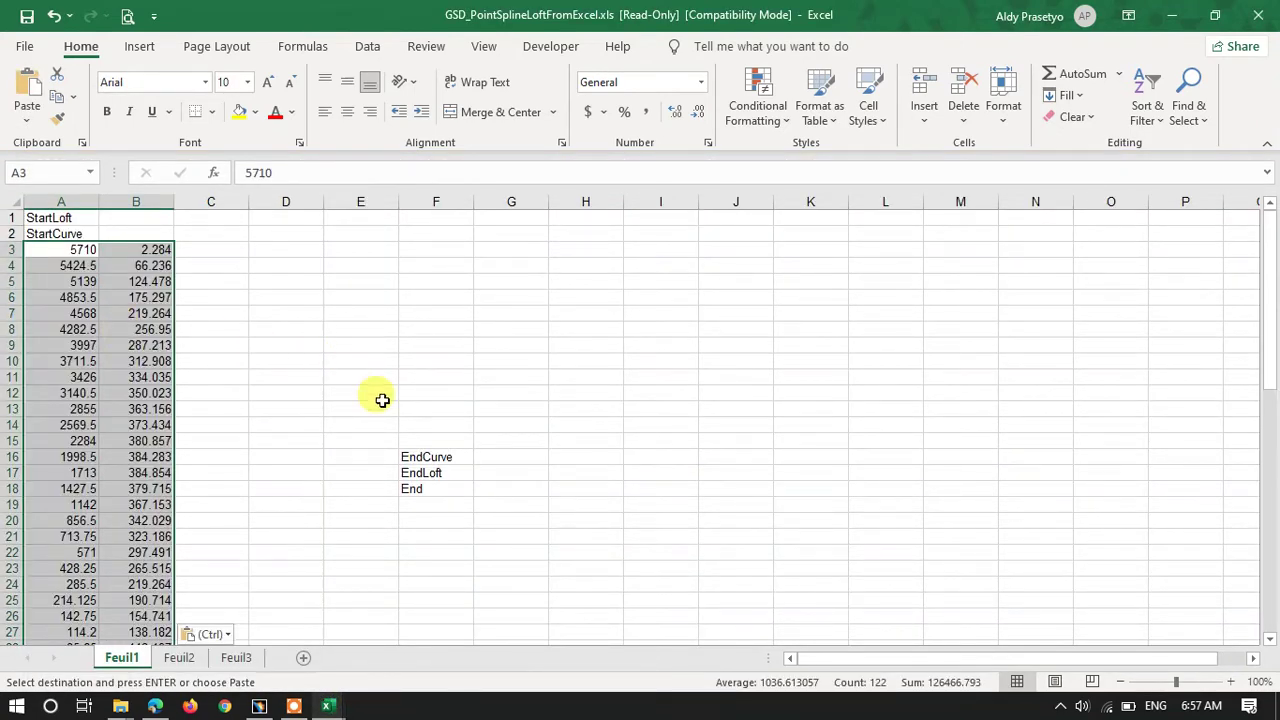
# Move the EndCurve, EndLoft and End markers to column A directly below the coordinates, starting at A64
pyautogui.moveTo(430, 457); pyautogui.dragTo(37, 407)
pyautogui.scroll(18, 225, 348)
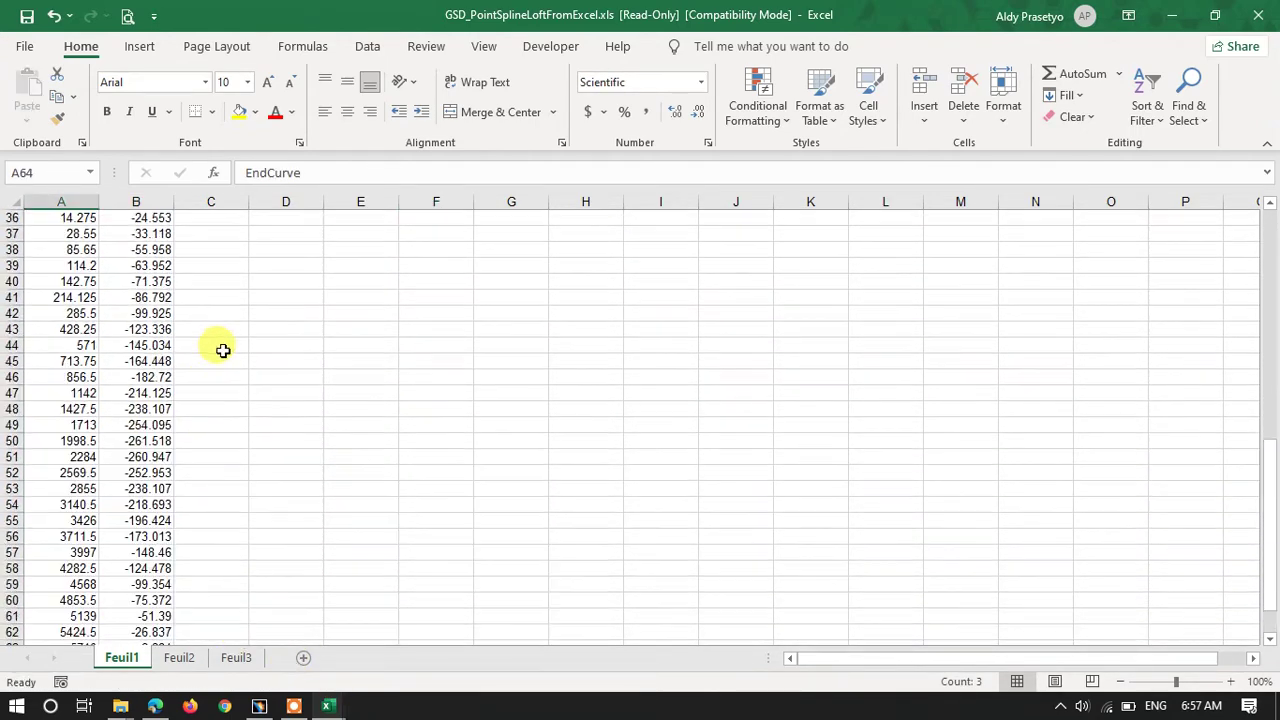
pyautogui.click(224, 250)
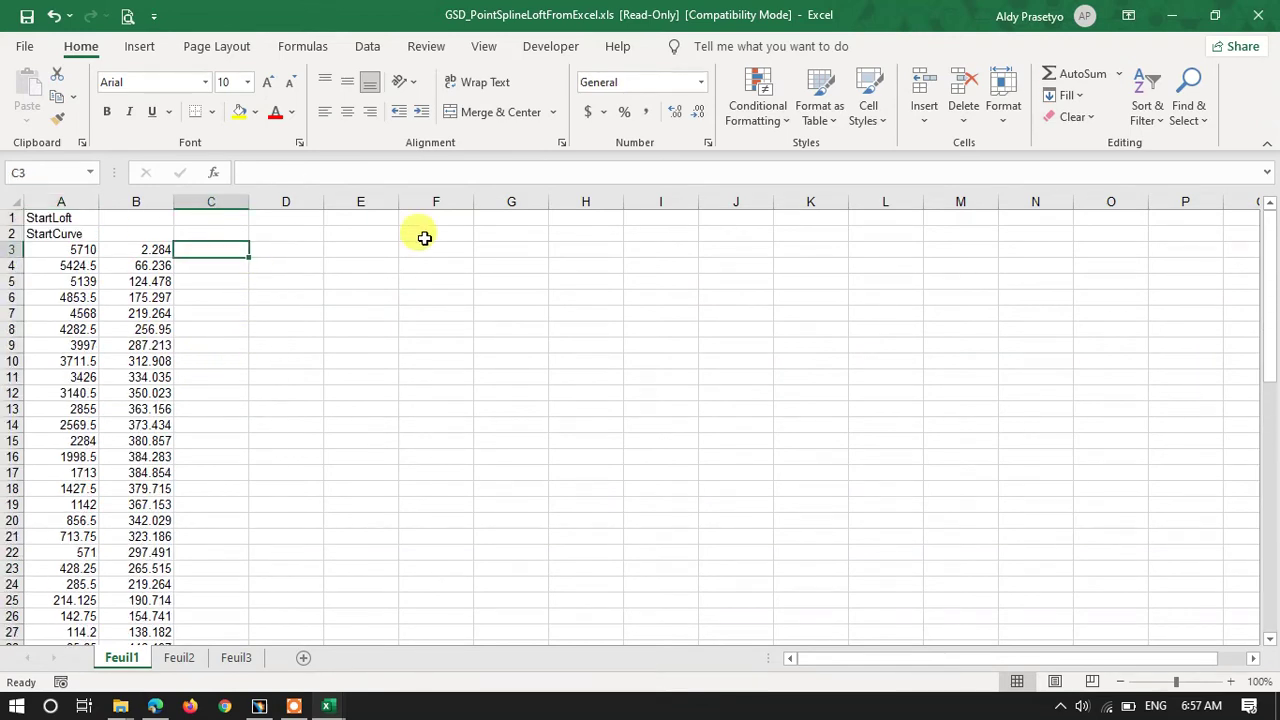
# Check the axis directions in CATIA and move the airfoil heights in B3:B63 of the loft workbook to column C
pyautogui.click(259, 705)
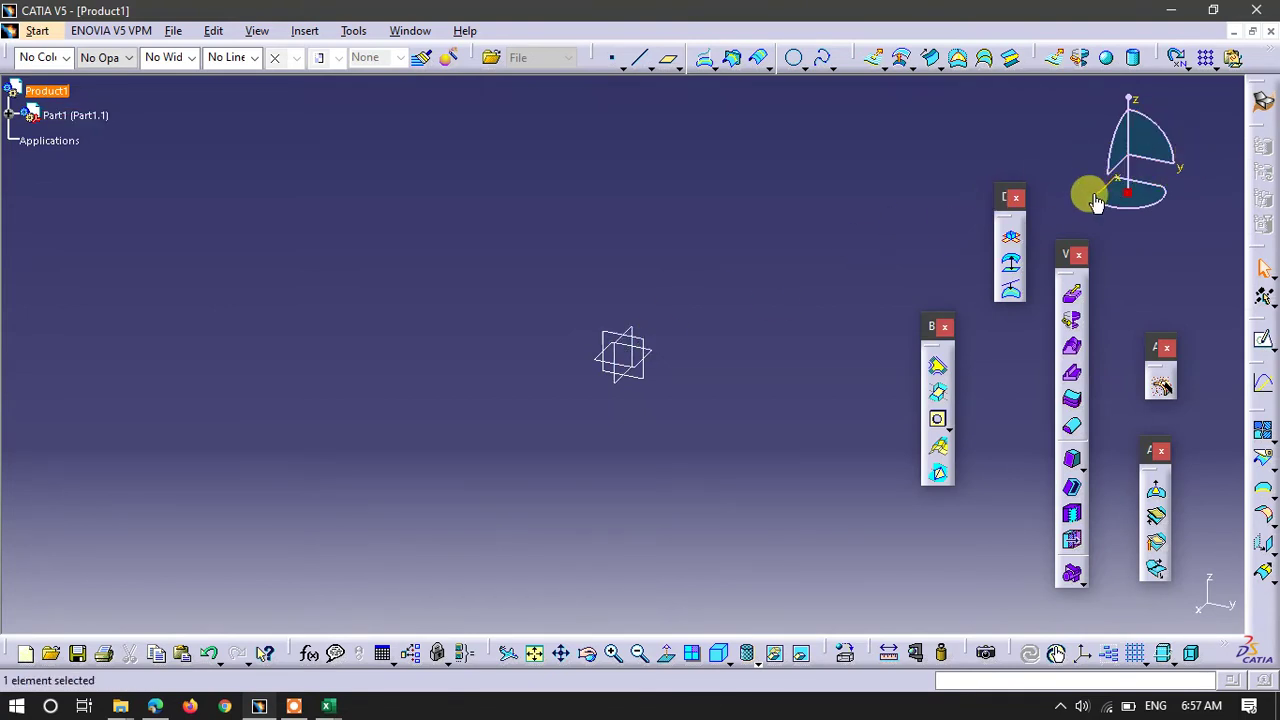
pyautogui.click(1175, 10)
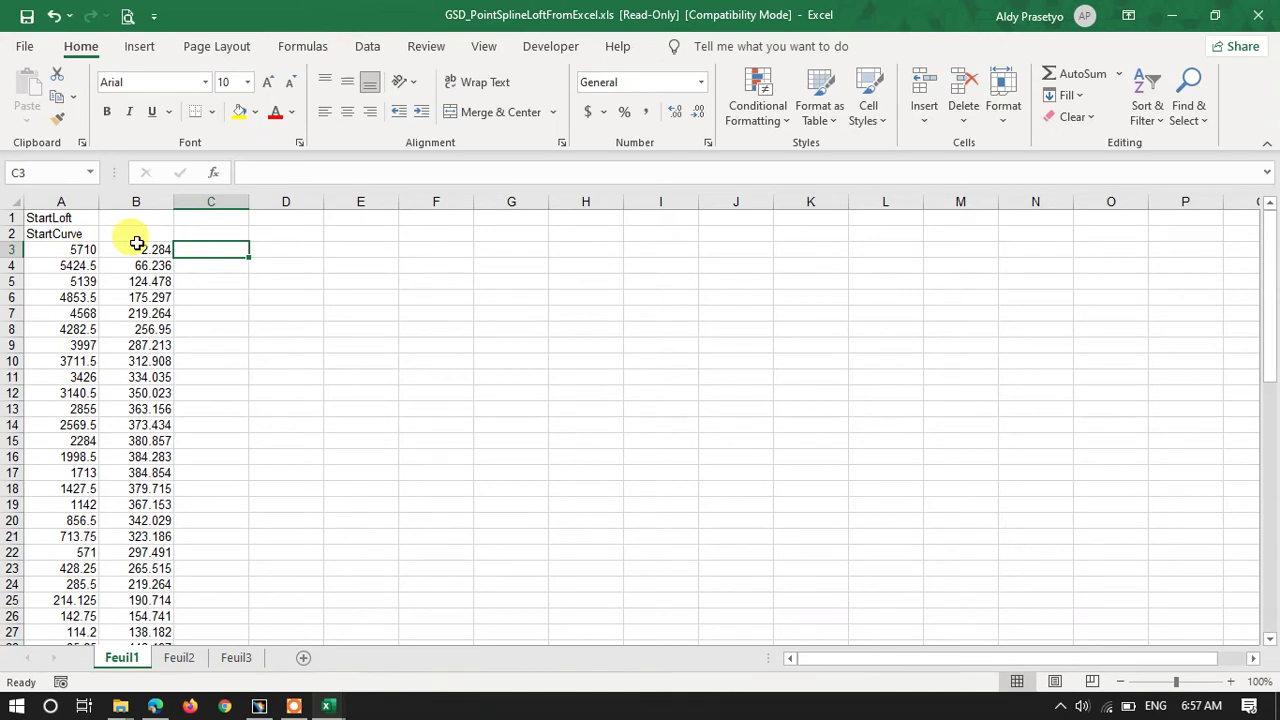
pyautogui.moveTo(143, 248); pyautogui.dragTo(170, 562)
pyautogui.scroll(13, 224, 450)
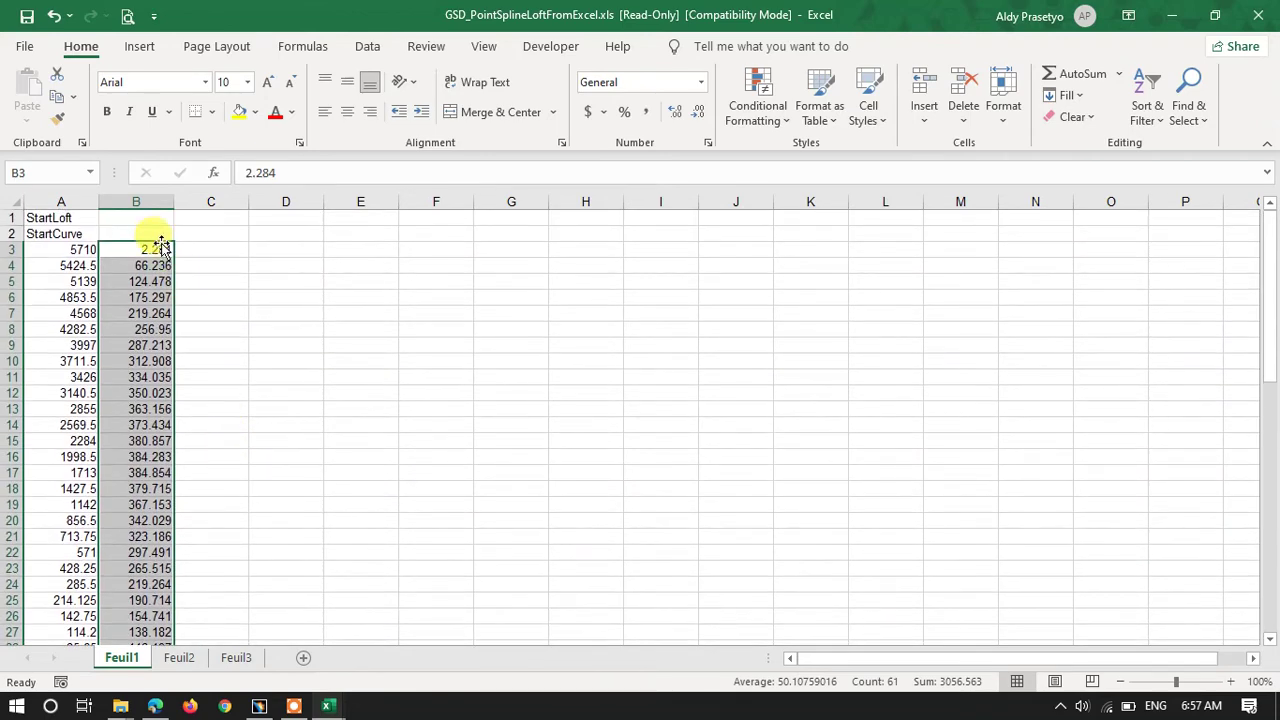
pyautogui.moveTo(156, 243); pyautogui.dragTo(191, 246)
# Fill the emptied column B with 0 from B3 down to the last coordinate row
pyautogui.click(145, 248)
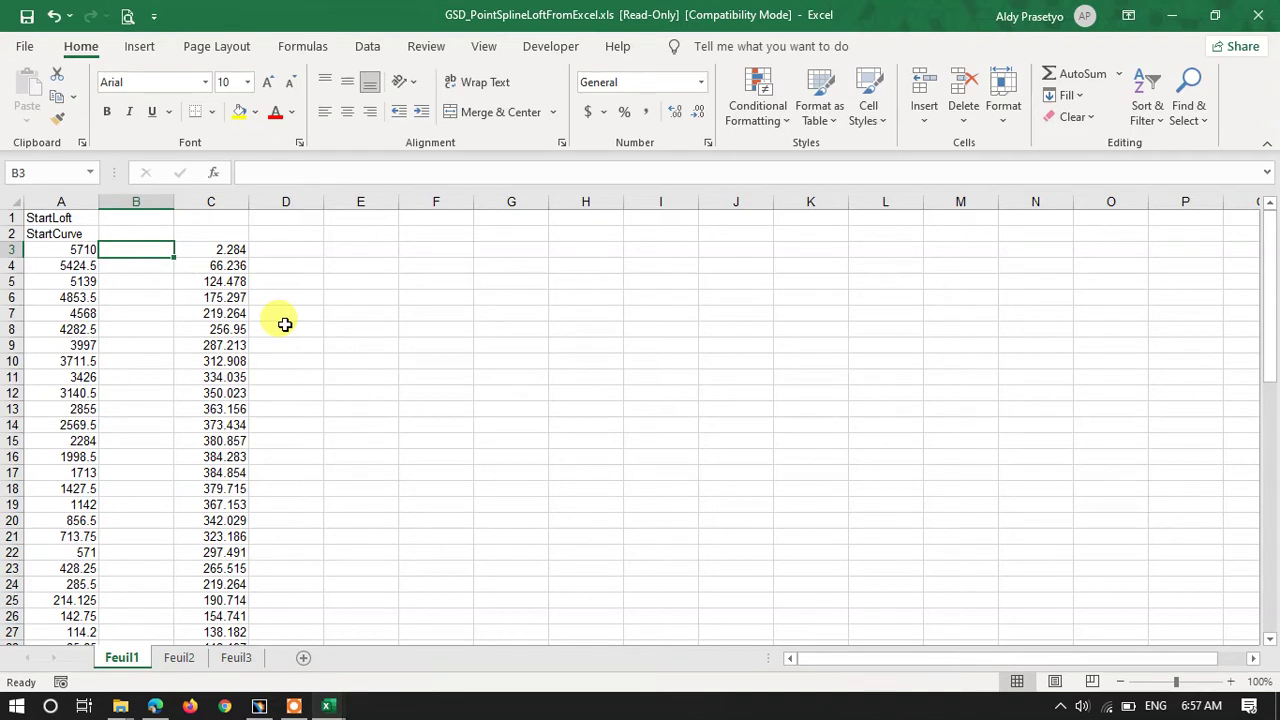
pyautogui.write('0')
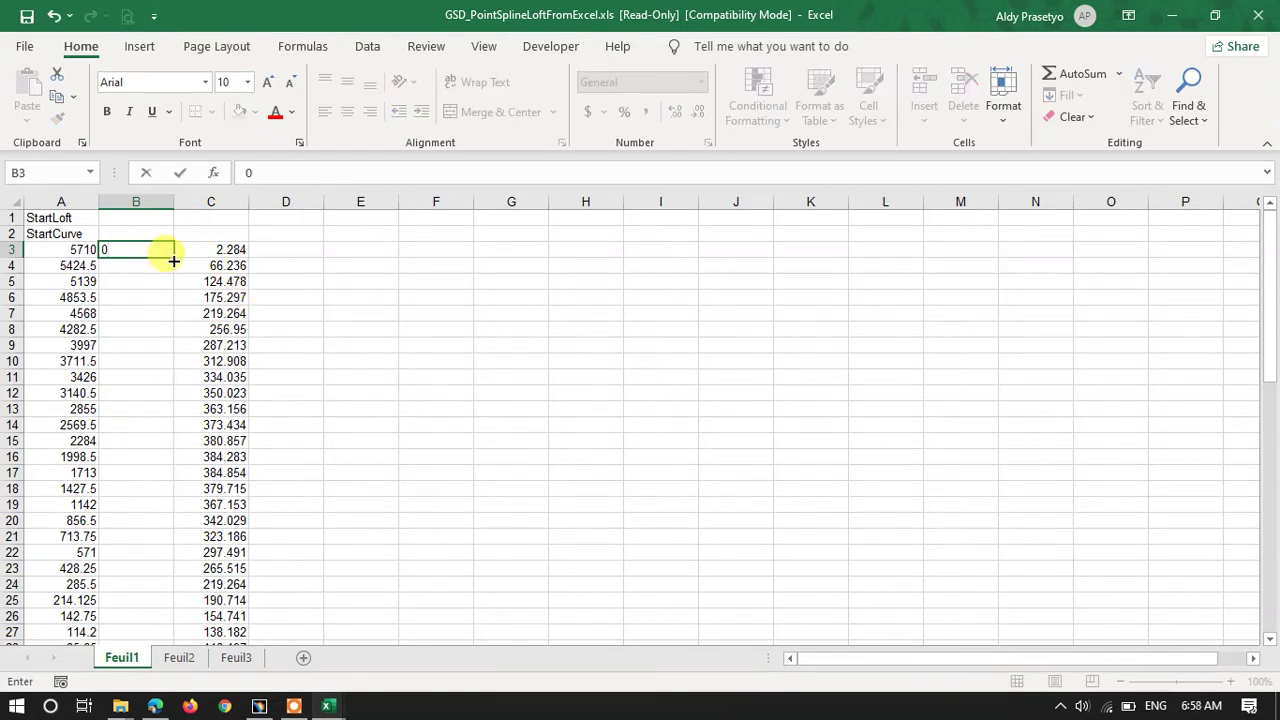
pyautogui.moveTo(174, 261); pyautogui.dragTo(165, 602)
pyautogui.scroll(11, 256, 429)
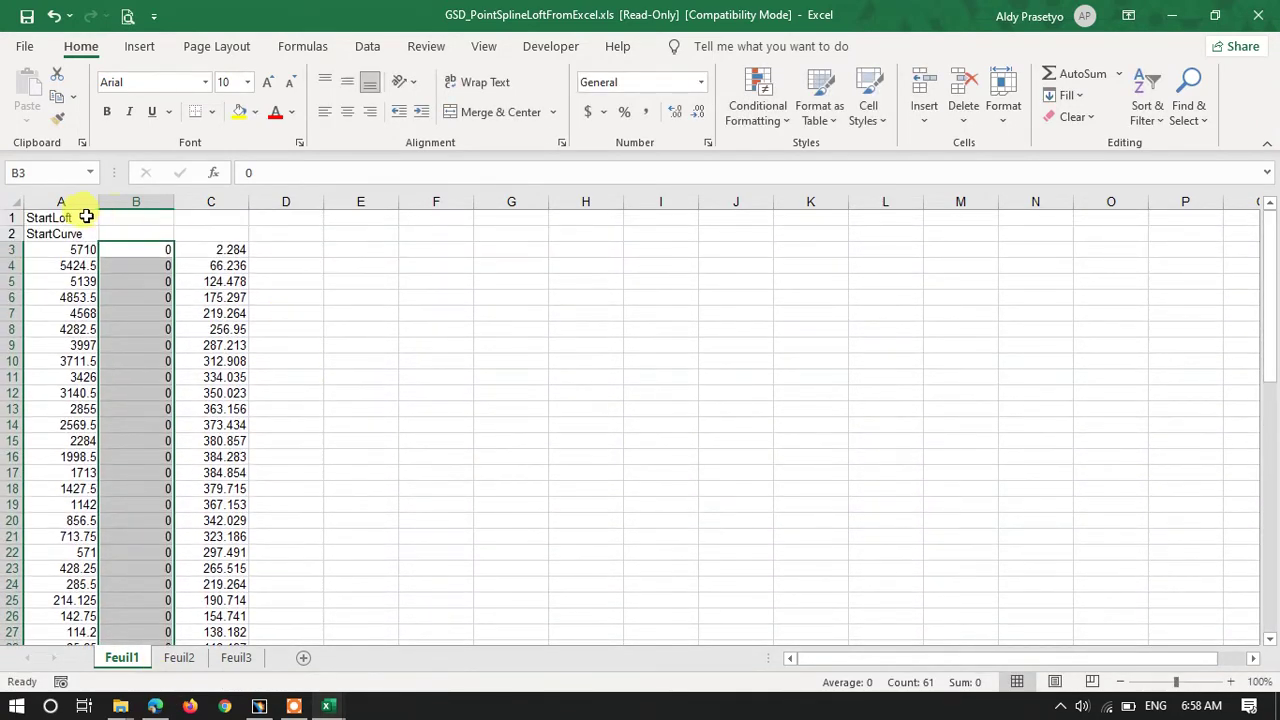
# Try to run the Feuil1.Main macro of GSD_PointSplineLoftFromExcel.xls with entity type 2, for points and splines
pyautogui.click(86, 217)
pyautogui.click(298, 50)
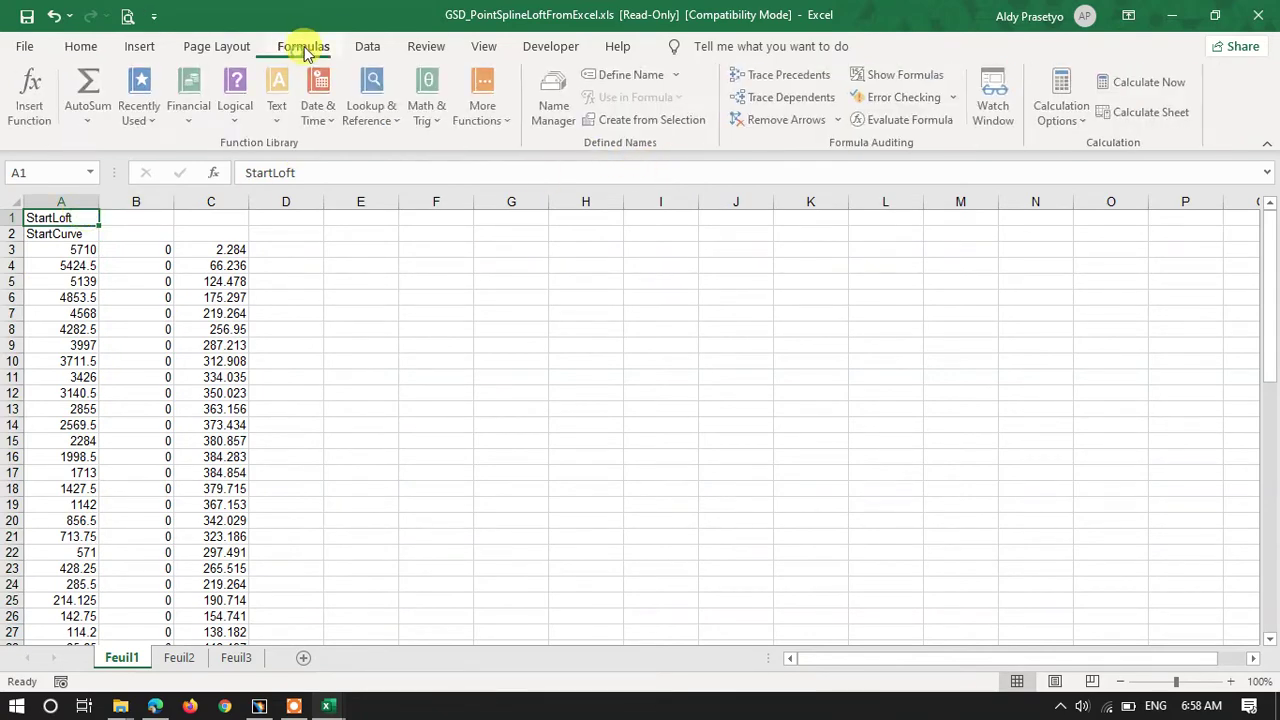
pyautogui.click(366, 50)
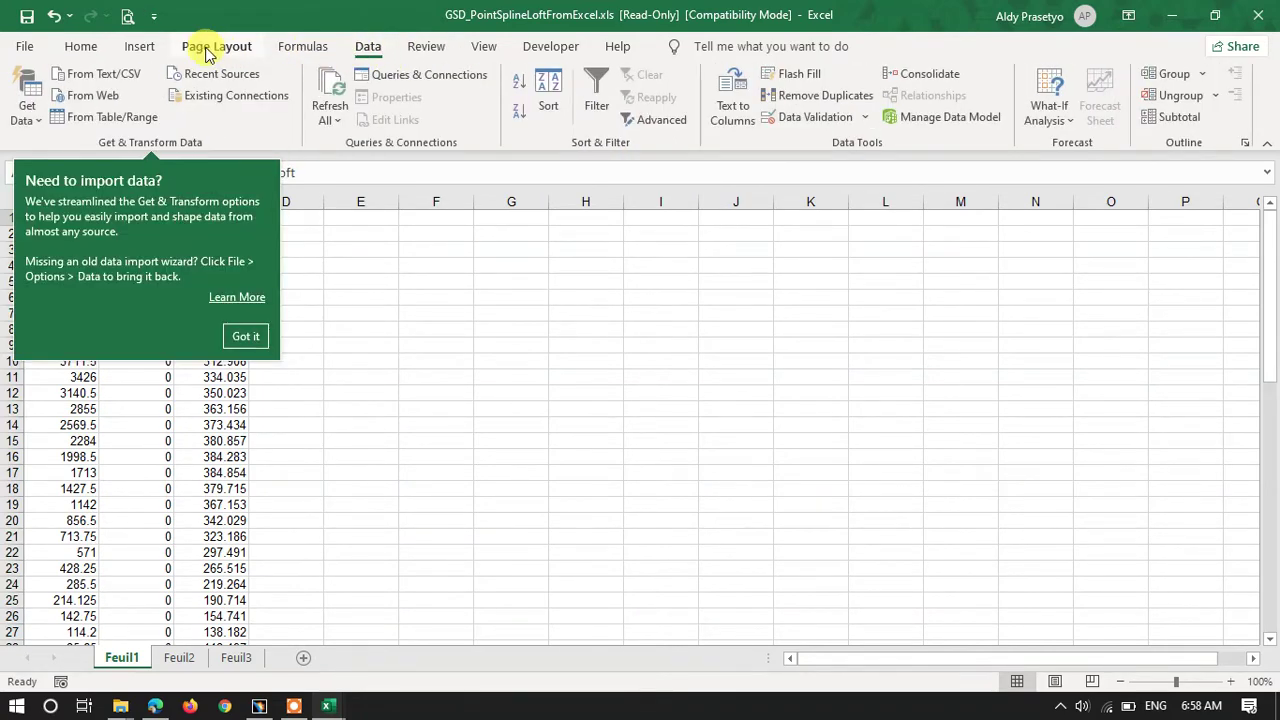
pyautogui.click(426, 46)
pyautogui.click(483, 46)
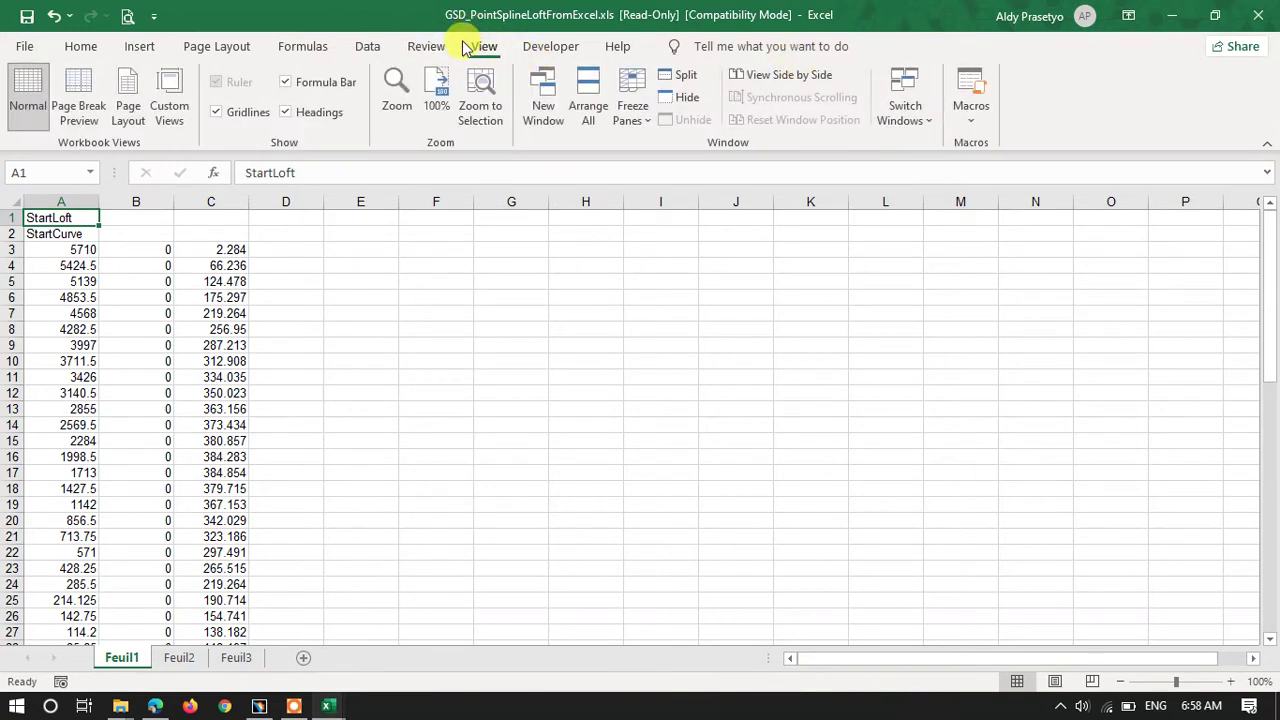
pyautogui.click(978, 118)
pyautogui.click(981, 121)
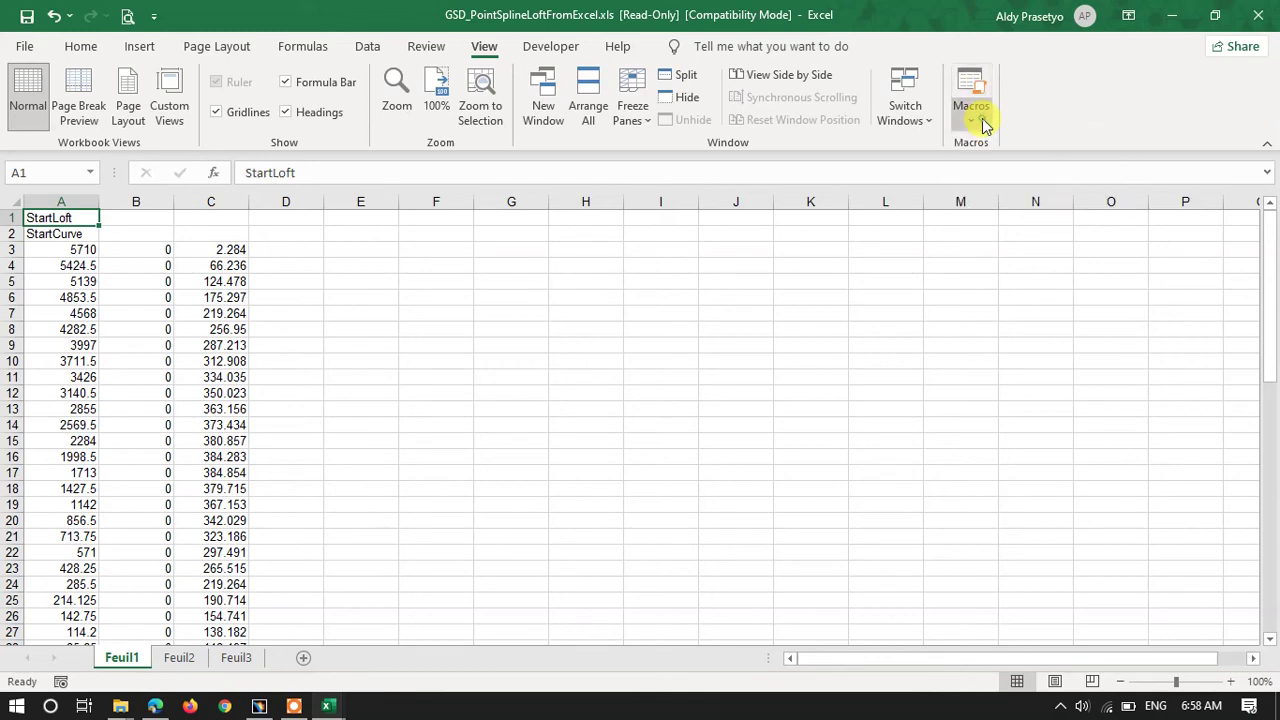
pyautogui.click(971, 92)
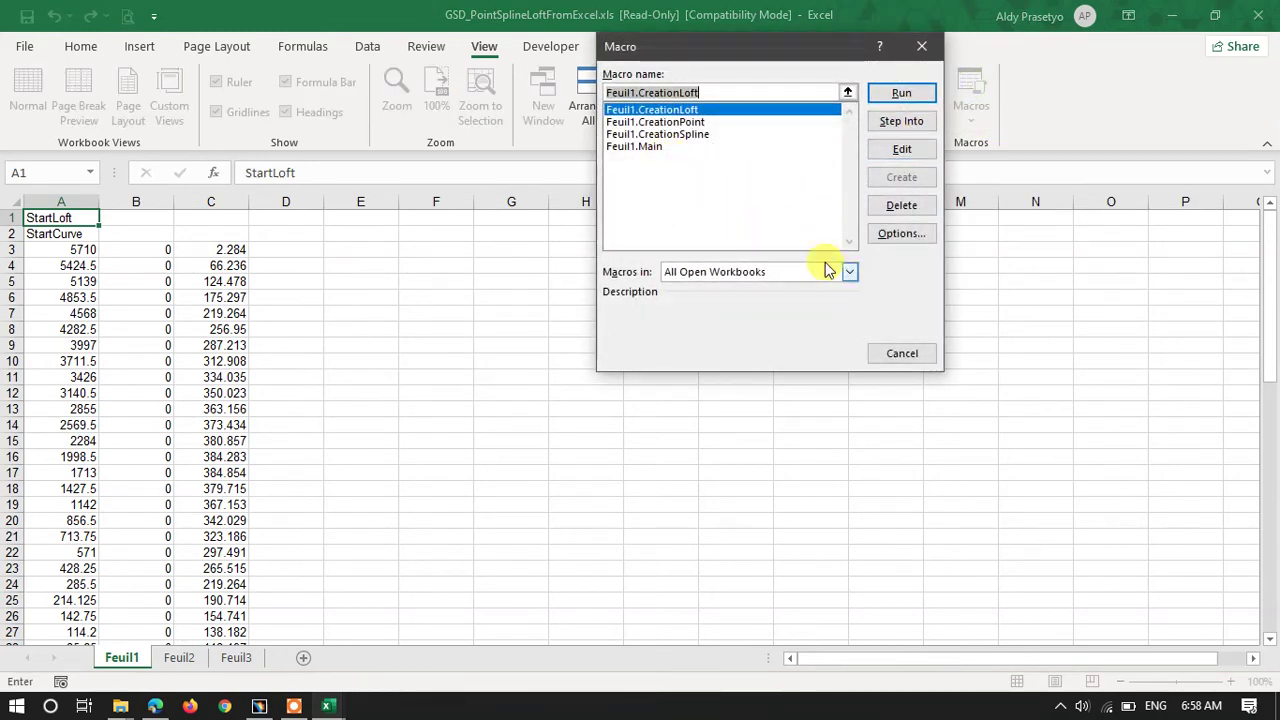
pyautogui.click(634, 147)
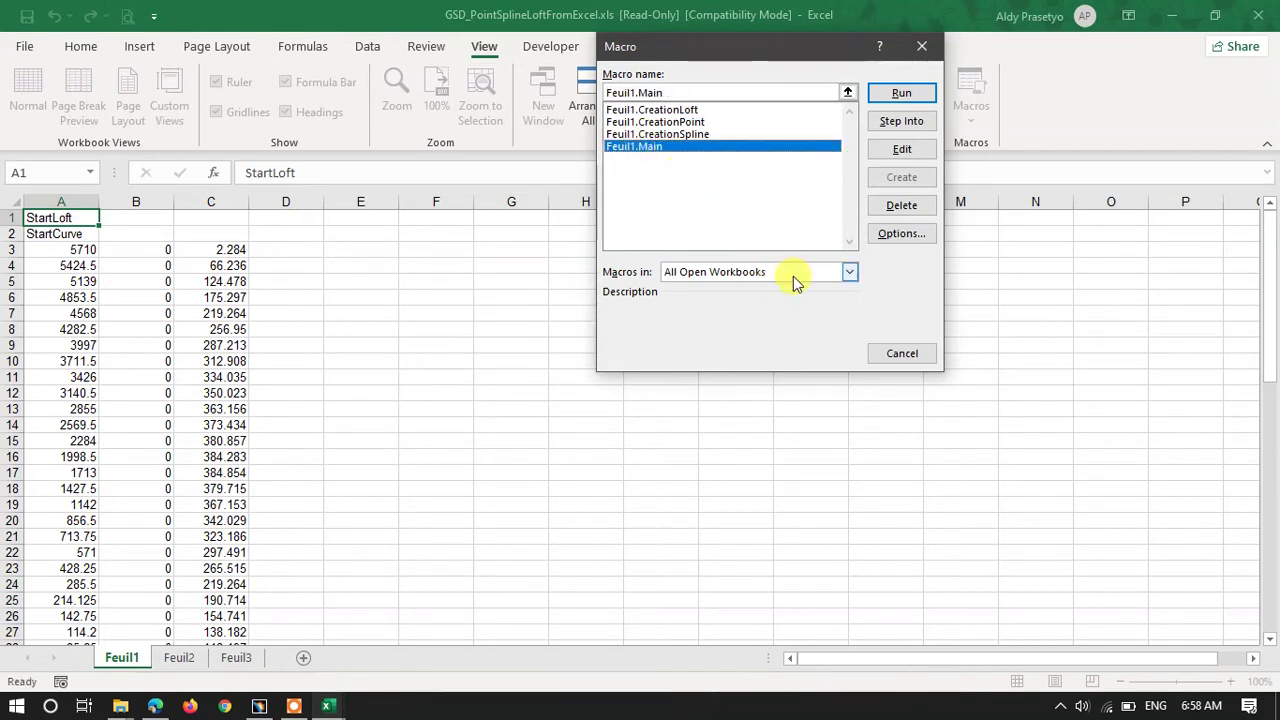
pyautogui.click(838, 272)
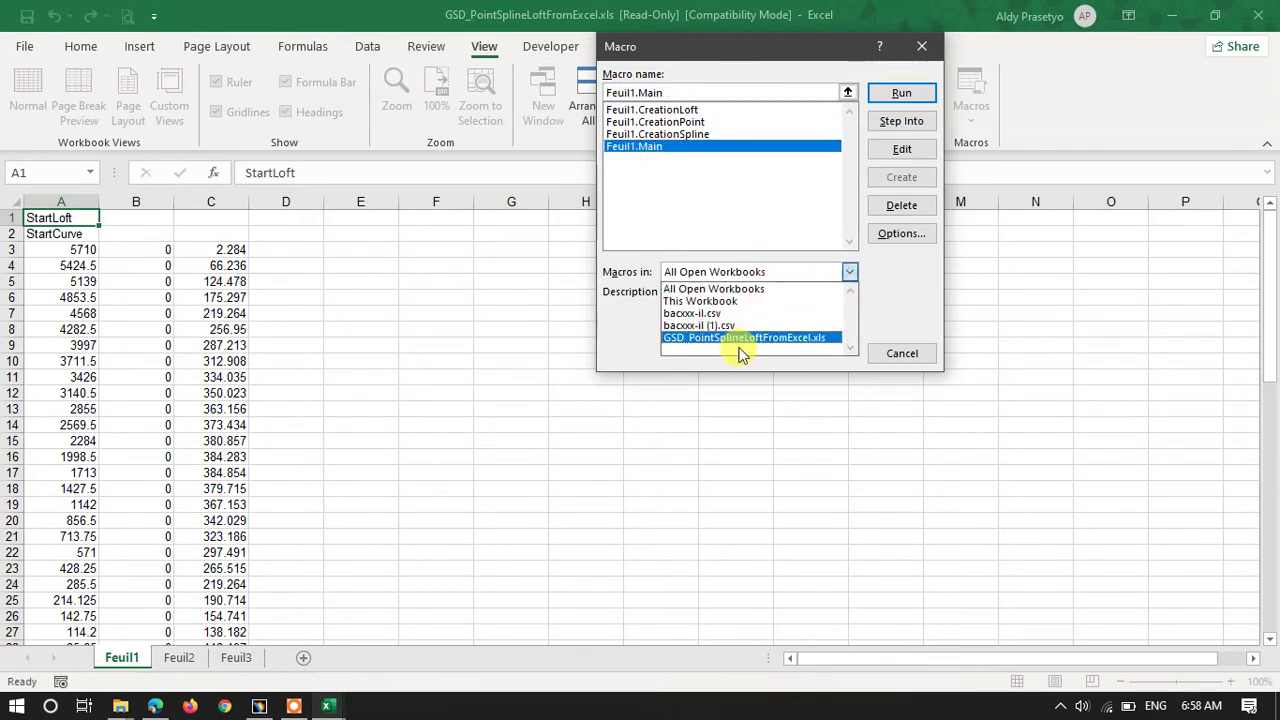
pyautogui.click(745, 338)
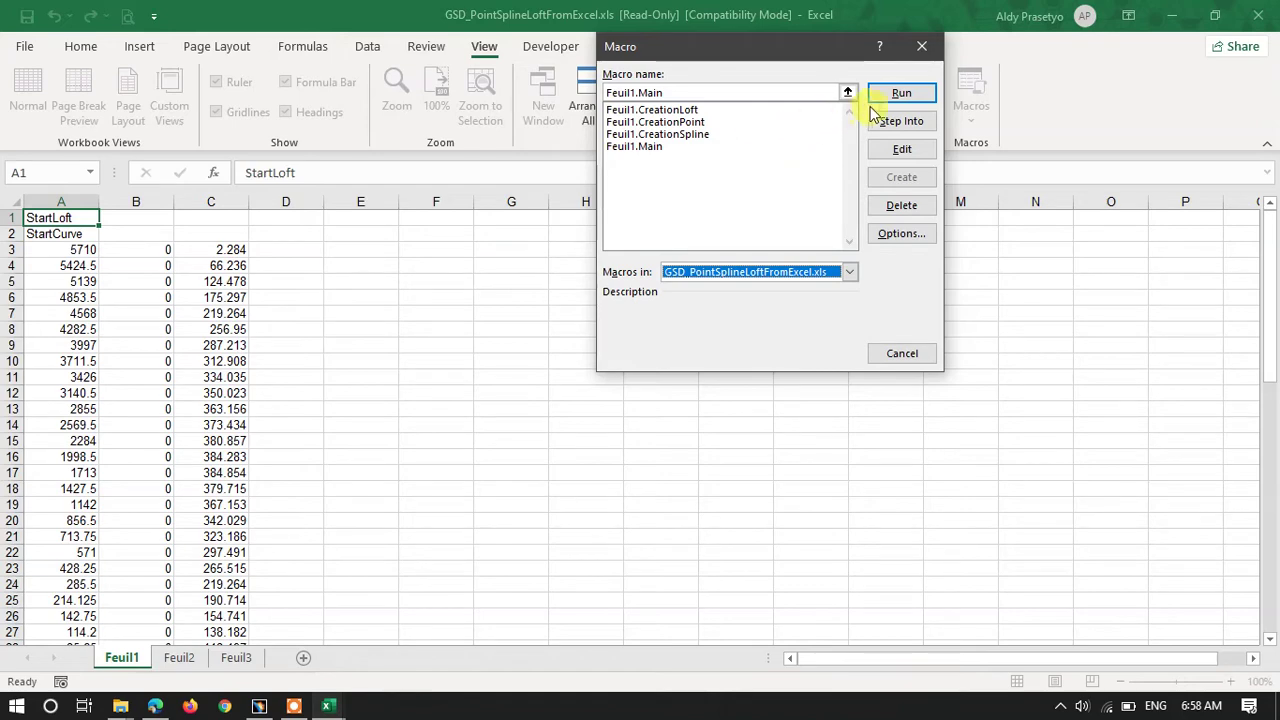
pyautogui.click(900, 95)
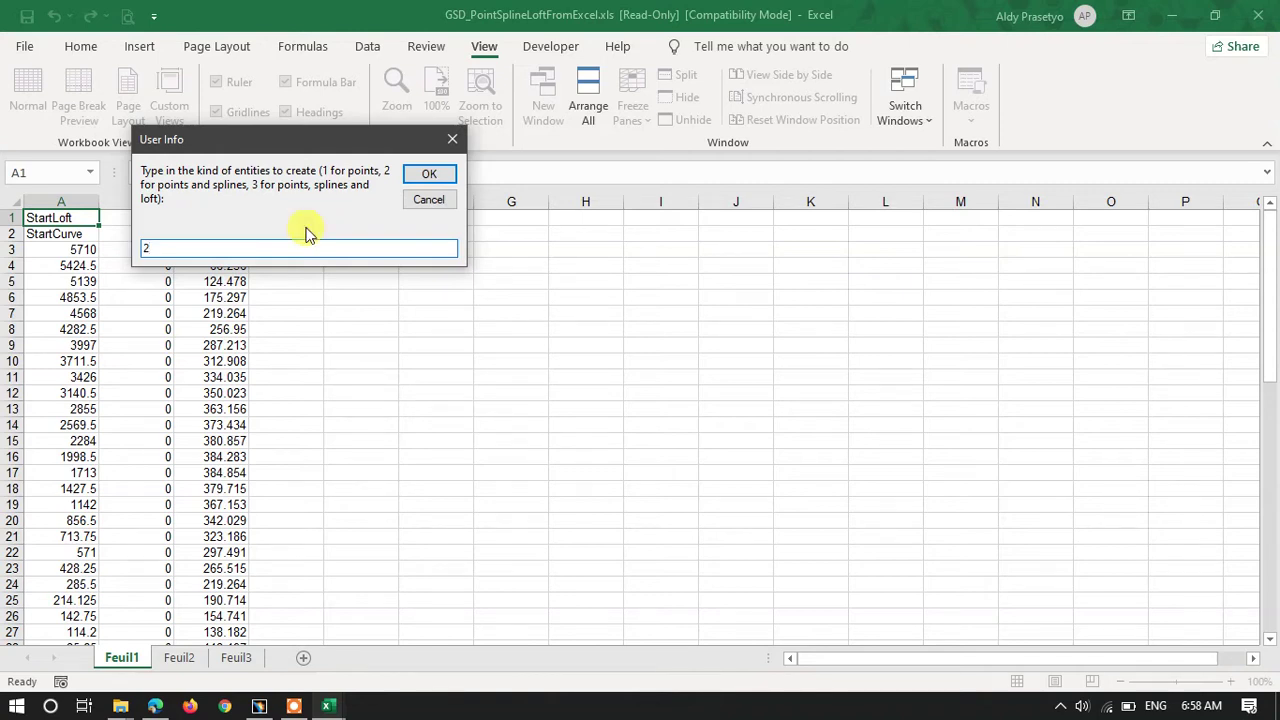
pyautogui.click(428, 178)
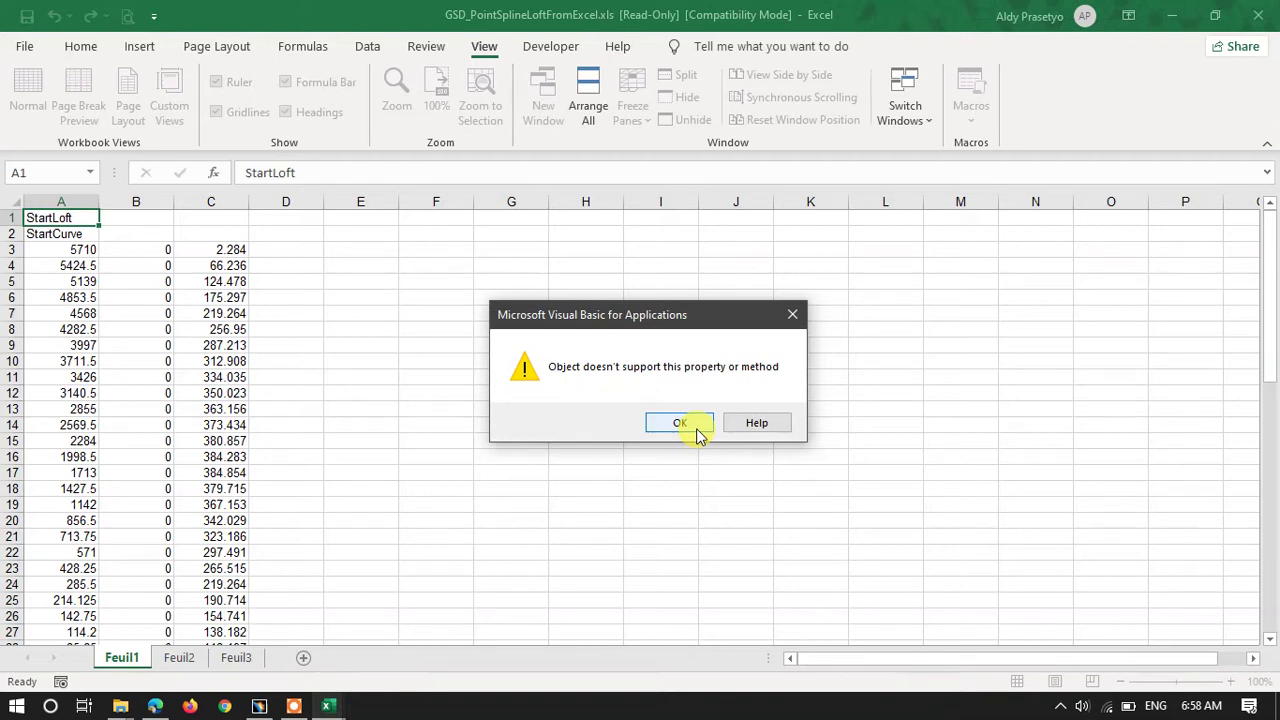
# Switch to CATIA and examine the imported root airfoil points and spline in GeometryFromExcel
pyautogui.click(690, 423)
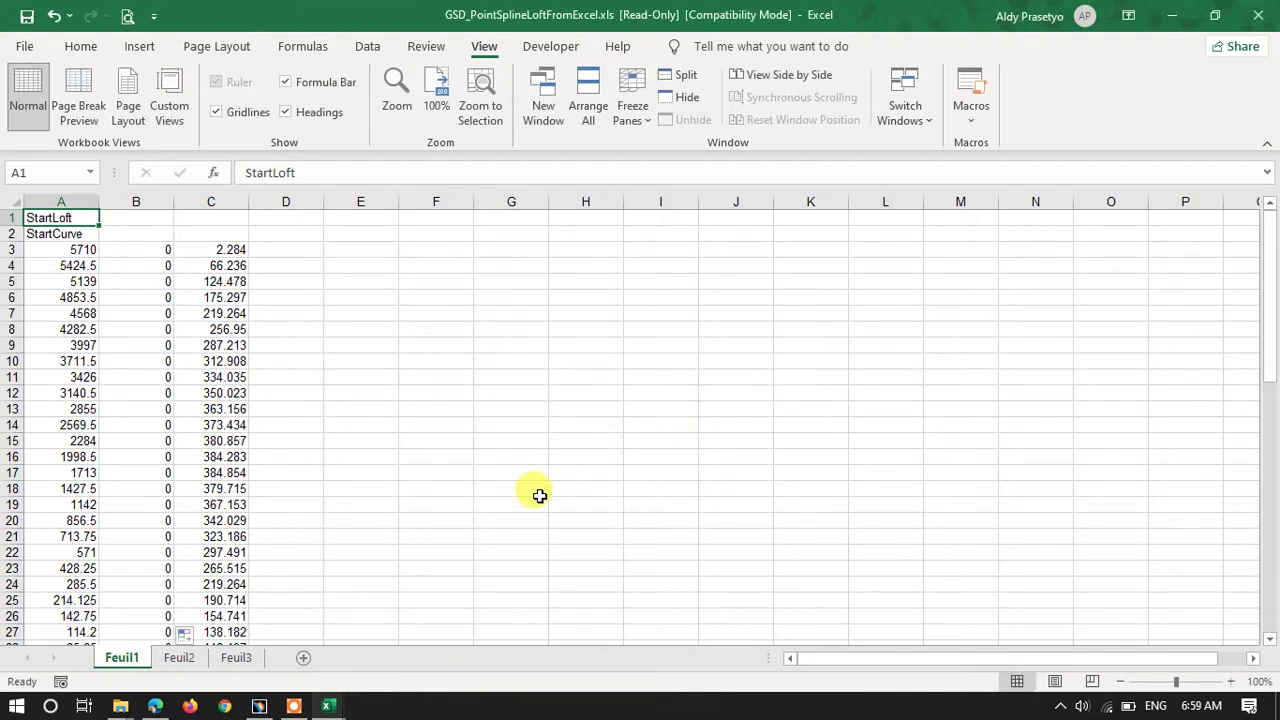
pyautogui.click(293, 706)
pyautogui.click(681, 672)
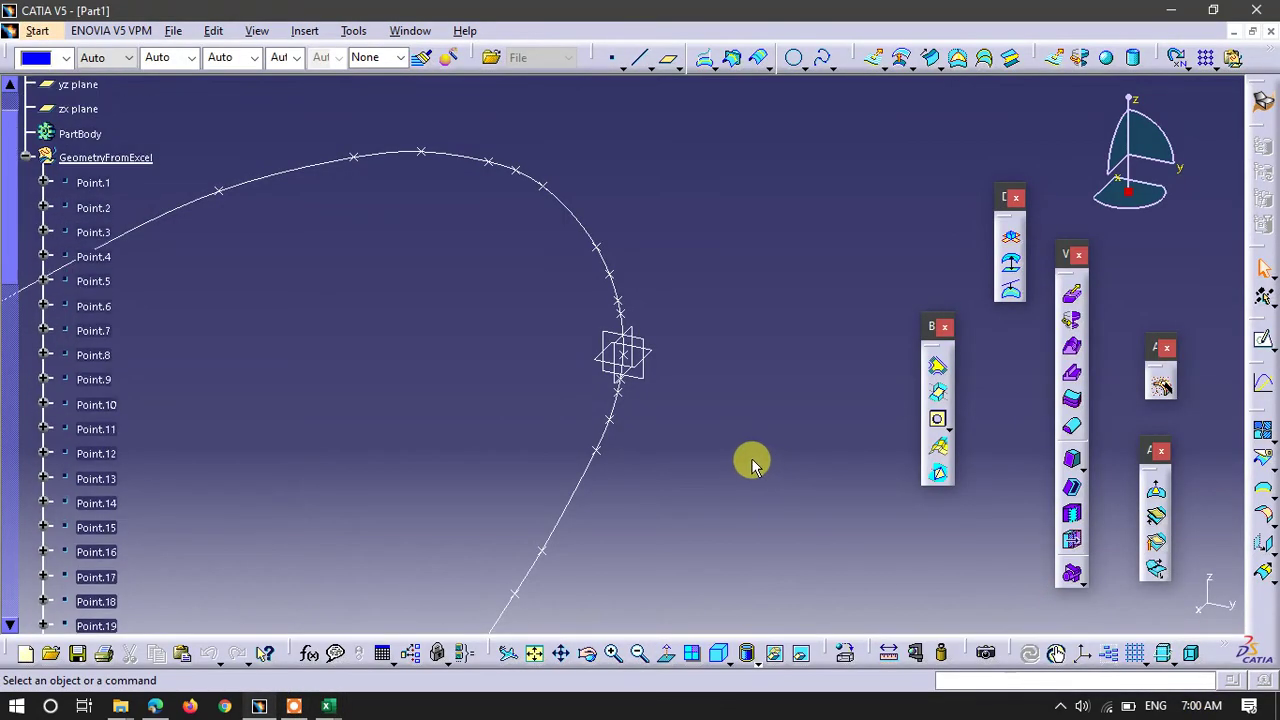
pyautogui.moveTo(443, 323); pyautogui.dragTo(644, 335, button='middle')
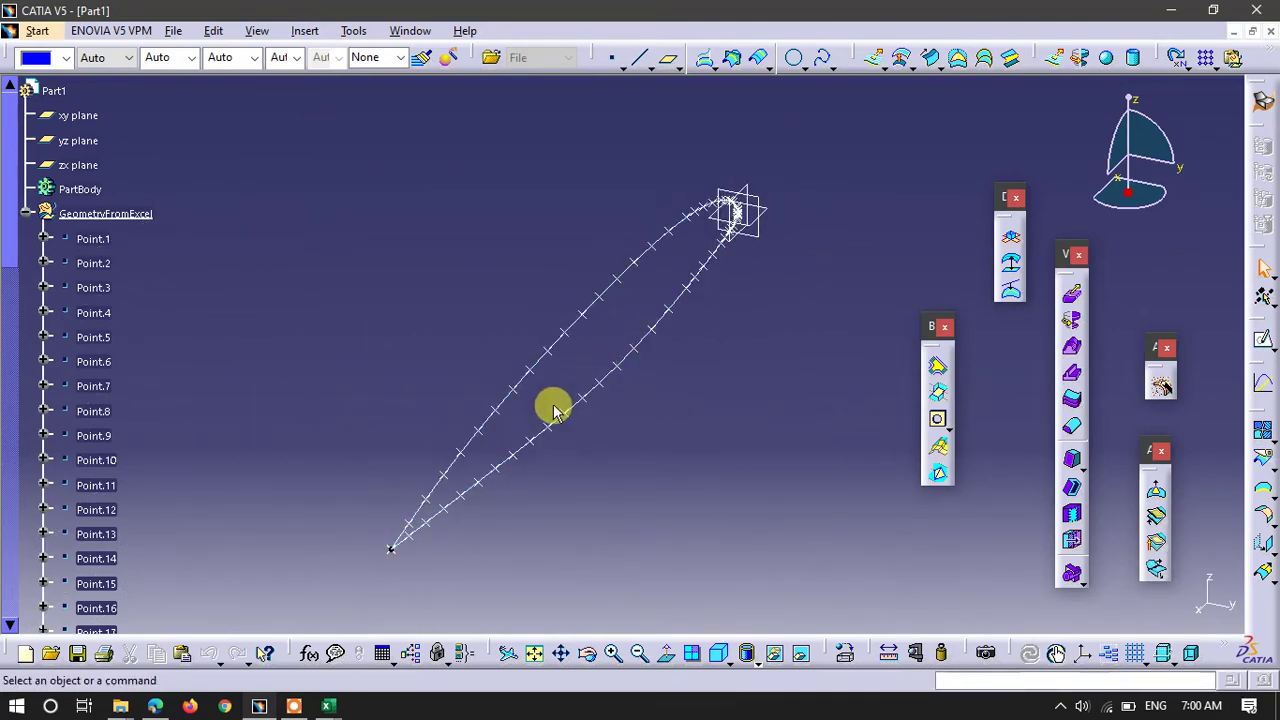
pyautogui.moveTo(552, 413); pyautogui.dragTo(556, 400, button='middle')
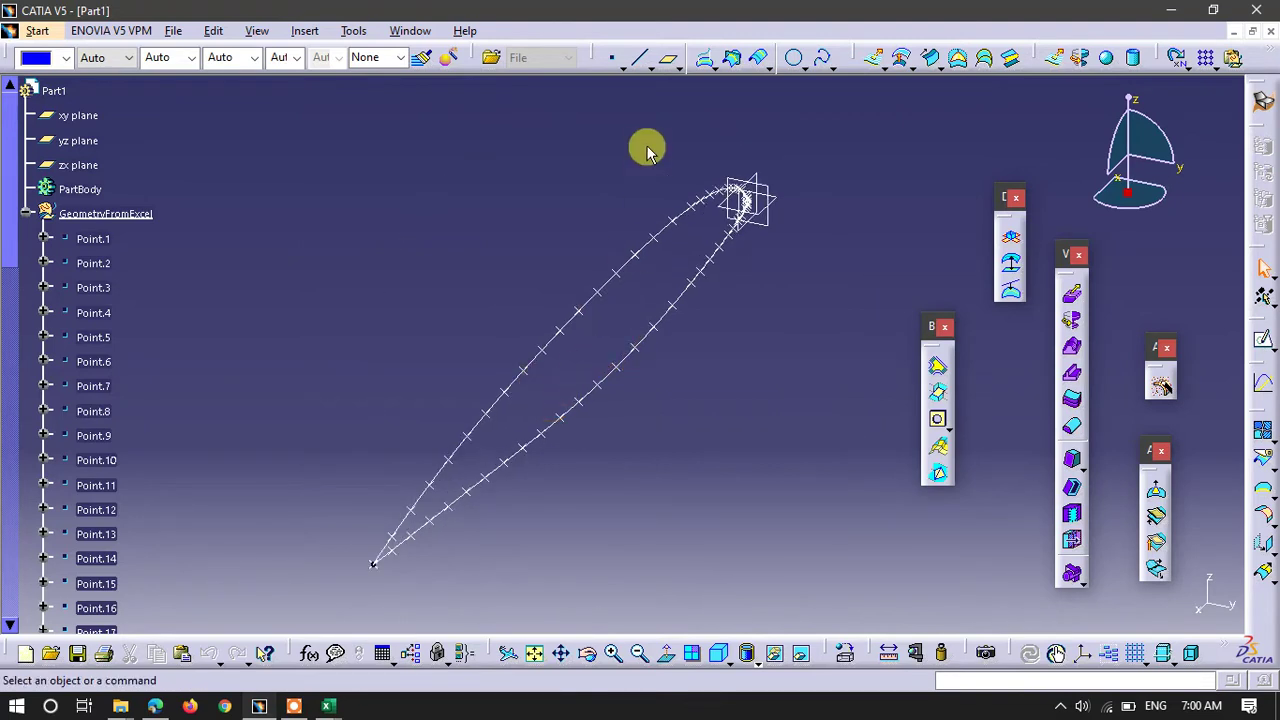
pyautogui.moveTo(263, 123); pyautogui.dragTo(815, 590)
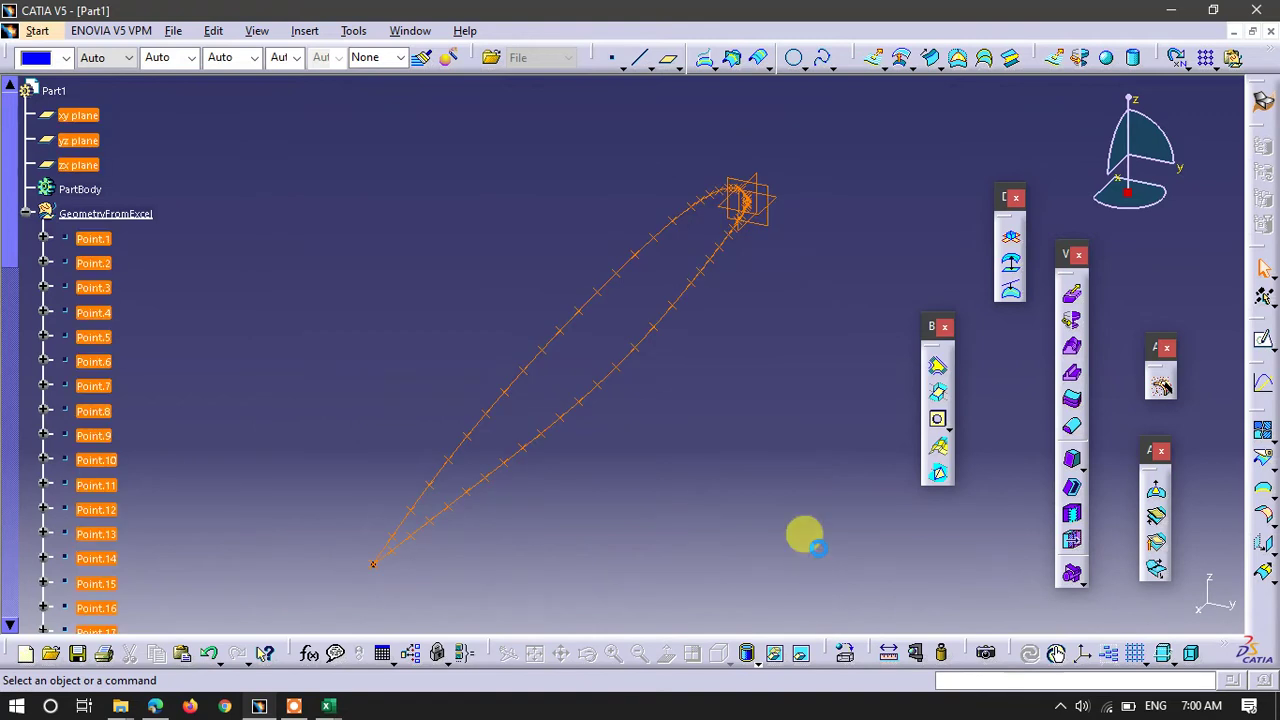
pyautogui.click(500, 232)
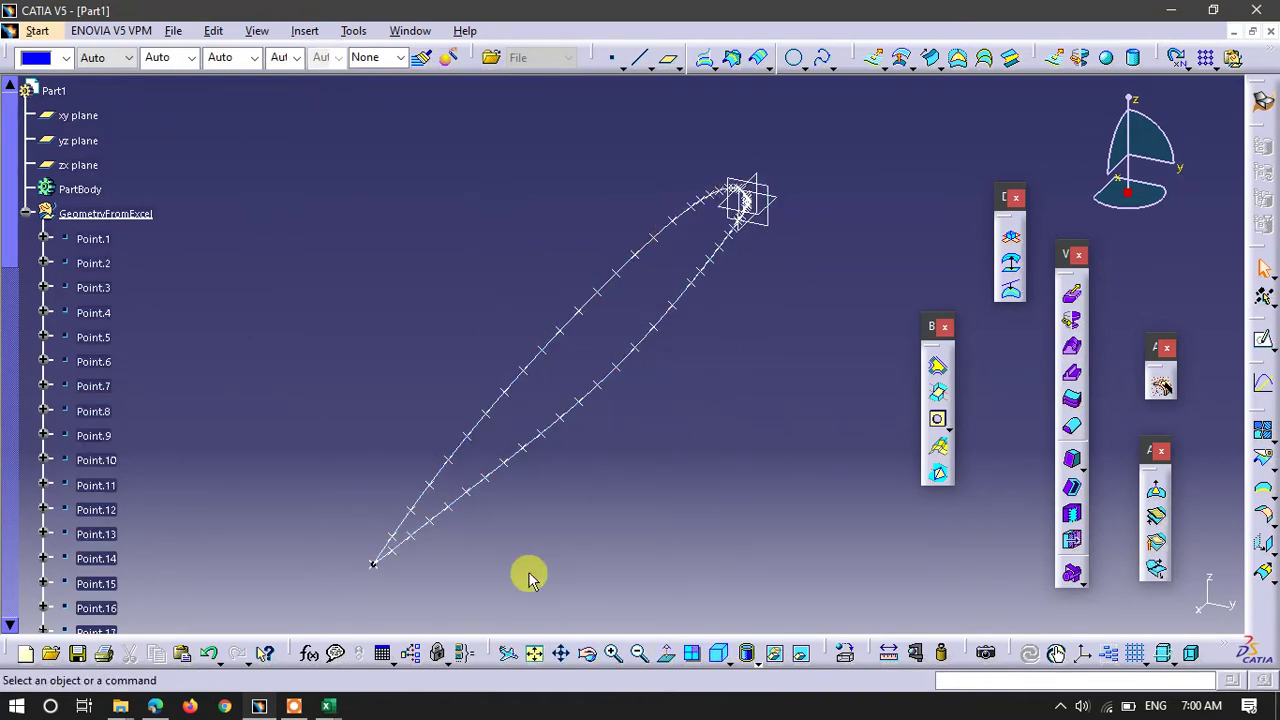
# Return to the loft workbook in Excel and review the root coordinates from the End marker back up to StartLoft
pyautogui.click(330, 706)
pyautogui.click(503, 638)
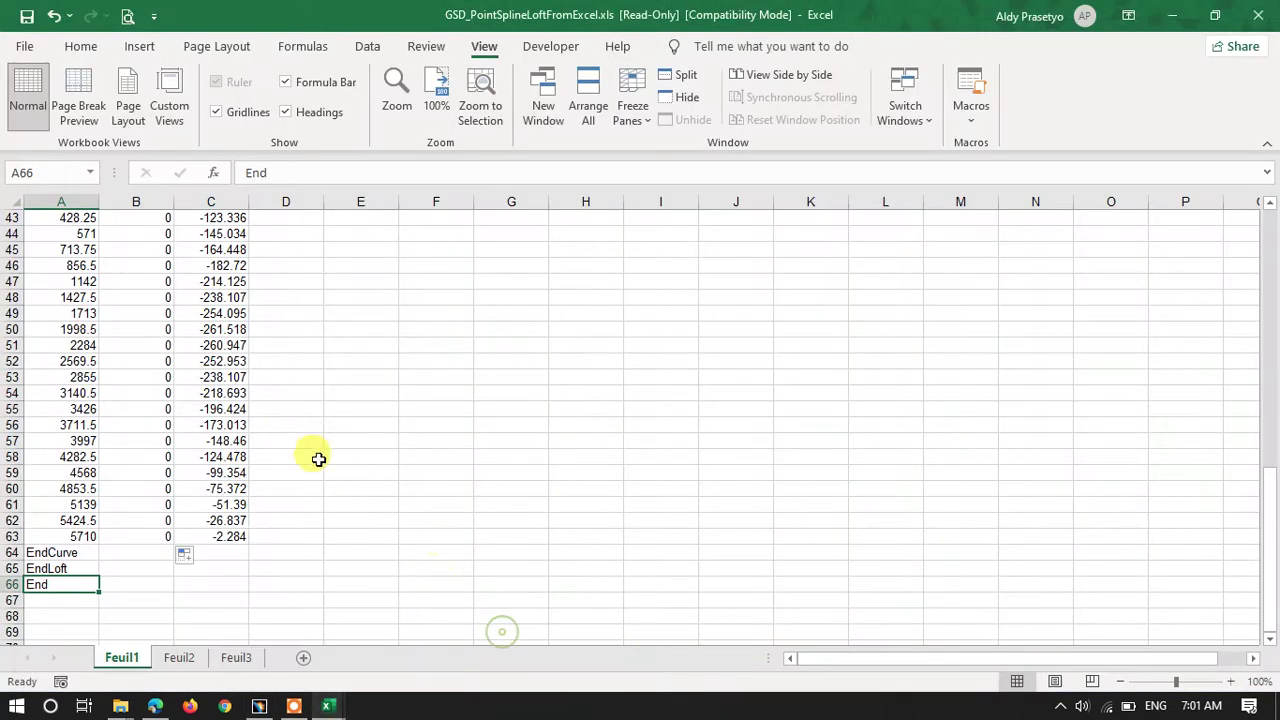
pyautogui.scroll(14, 313, 452)
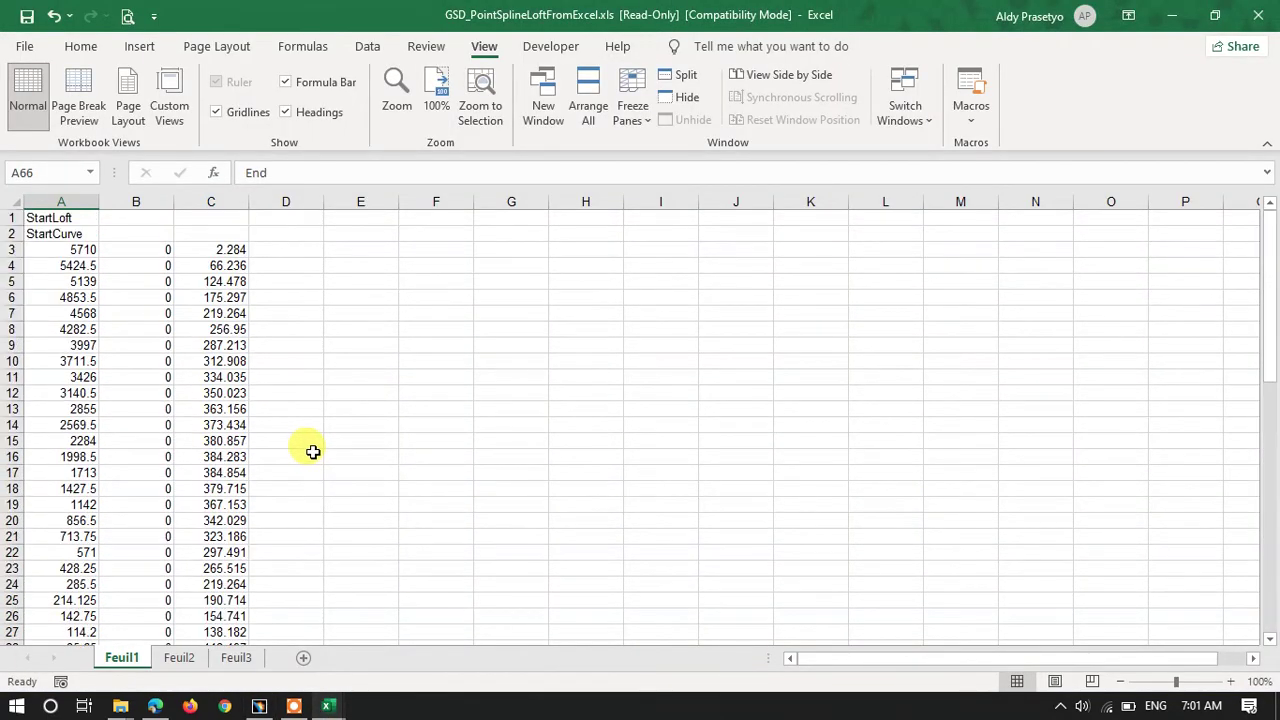
pyautogui.click(80, 217)
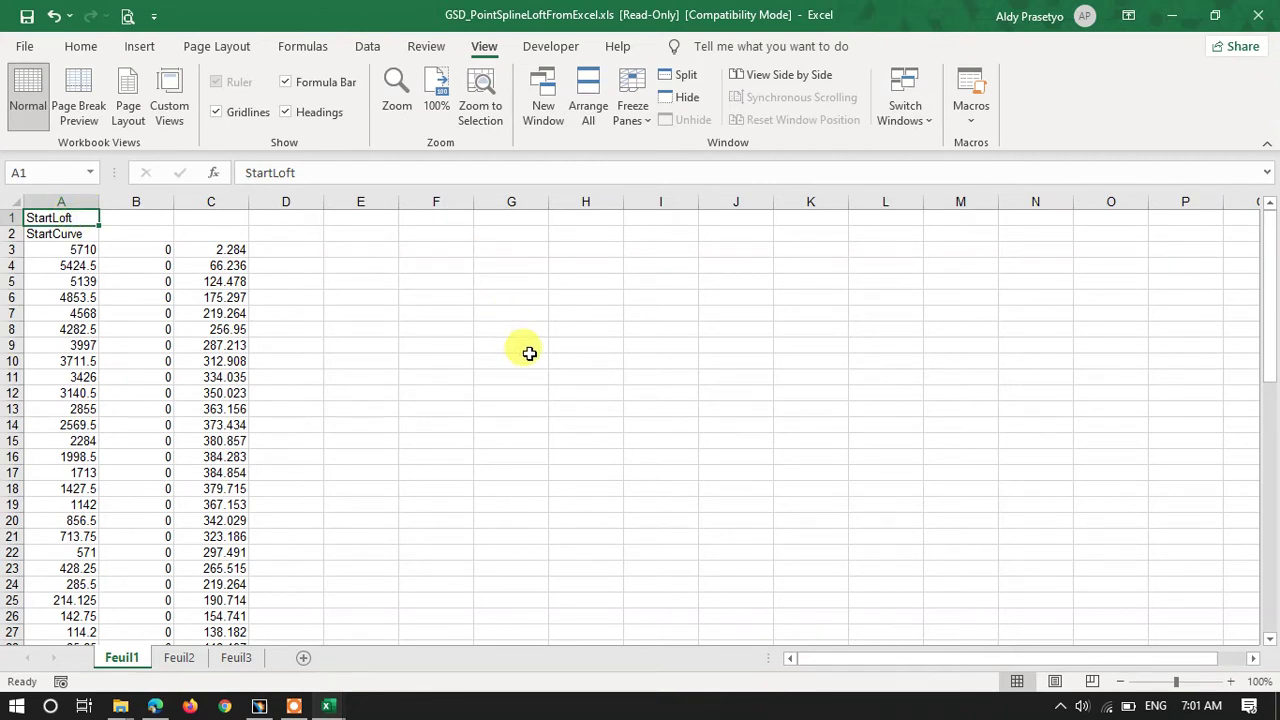
pyautogui.click(1165, 15)
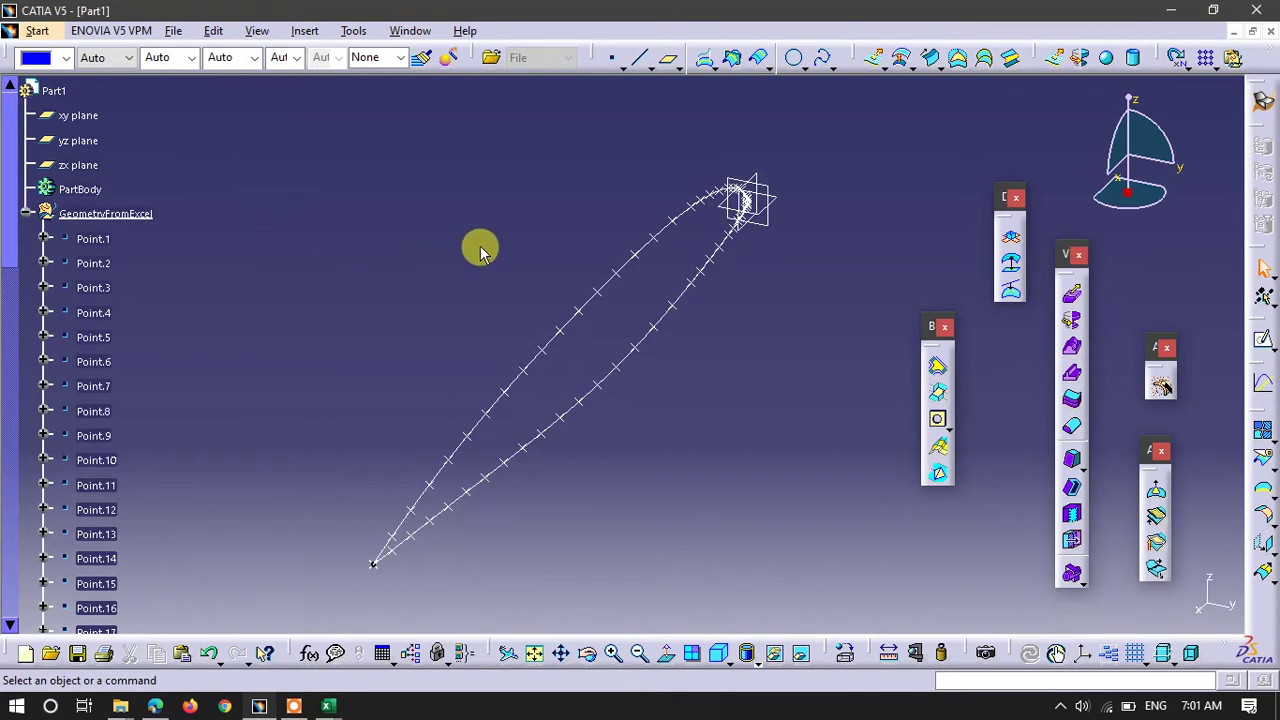
# Check the Shape workbenches offered in CATIA, then dismiss the list without switching workbench
pyautogui.click(60, 31)
pyautogui.click(110, 31)
pyautogui.click(37, 31)
pyautogui.moveTo(176, 104)
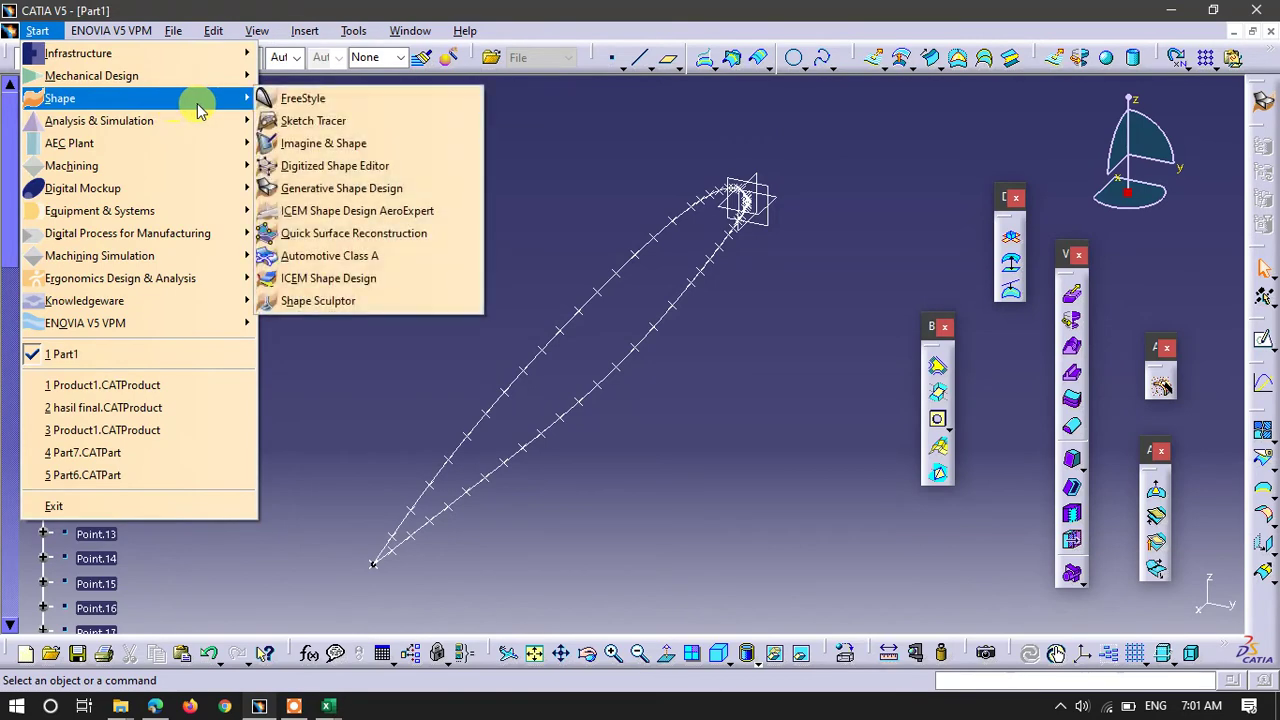
pyautogui.click(607, 204)
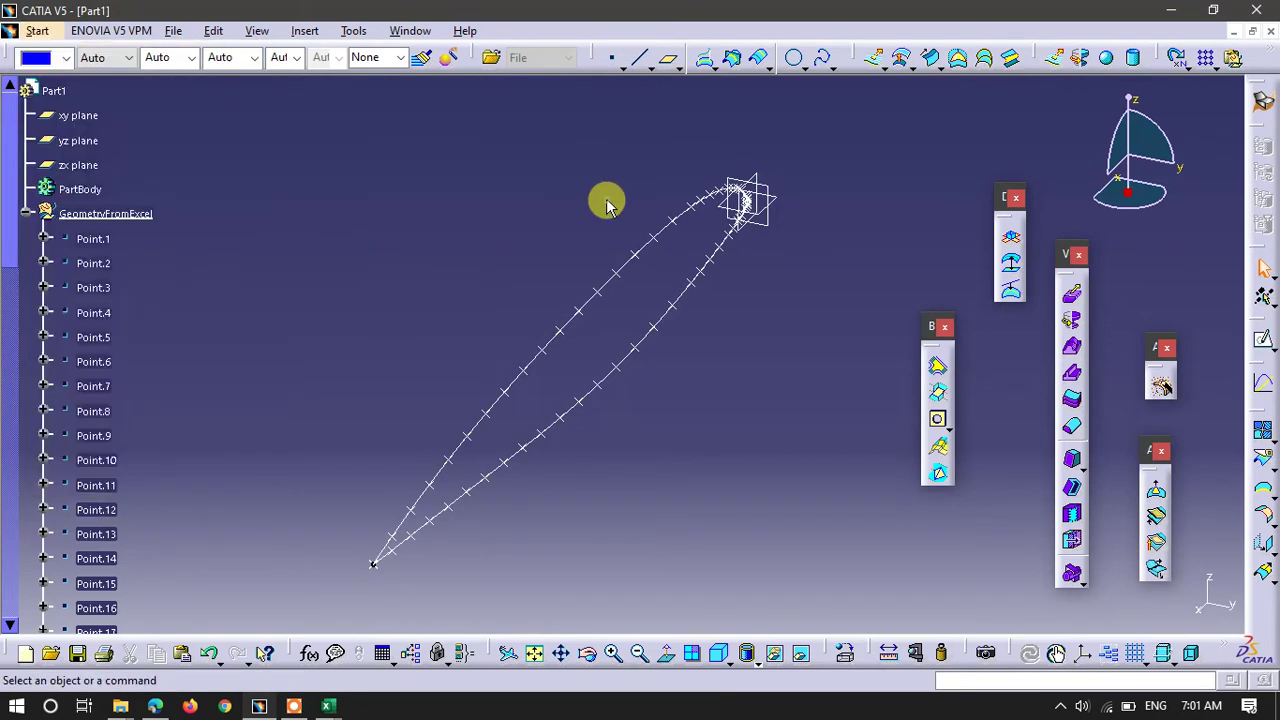
# Switch back to the loft workbook in Excel and review the root coordinate rows below StartLoft and StartCurve
pyautogui.moveTo(332, 706)
pyautogui.click(437, 623)
pyautogui.click(78, 249)
pyautogui.click(222, 262)
pyautogui.click(95, 252)
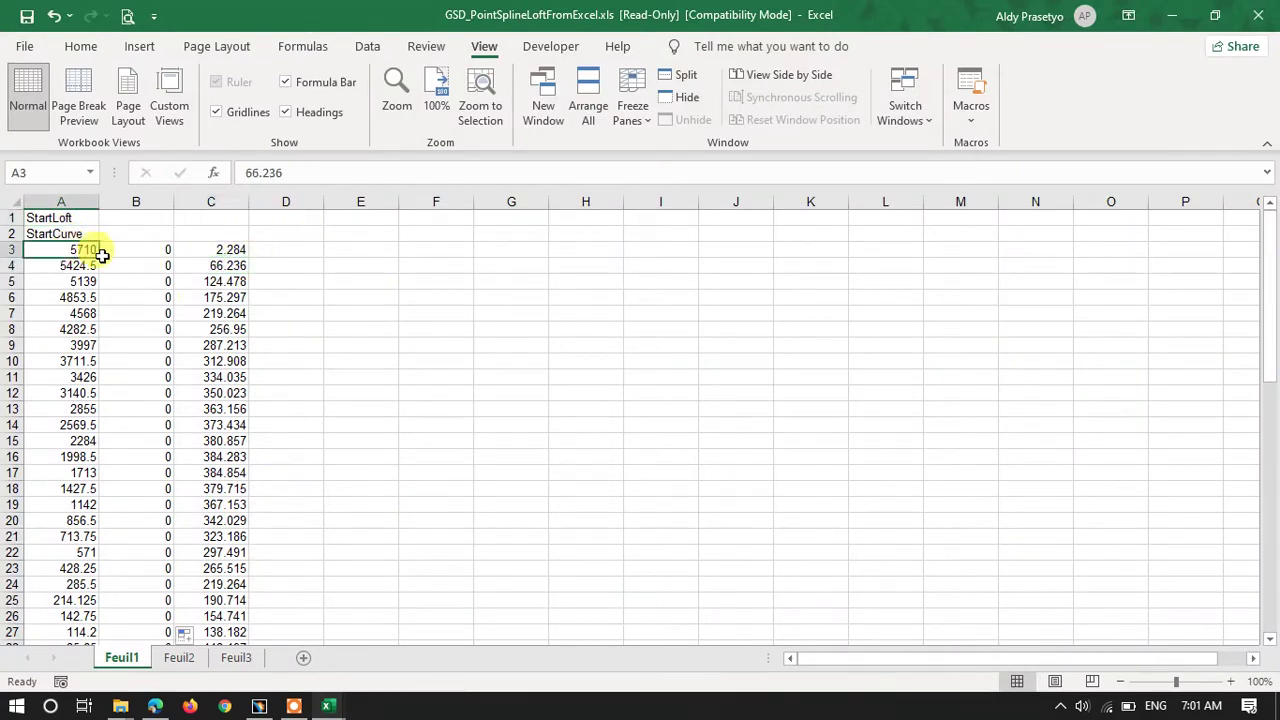
pyautogui.moveTo(101, 255); pyautogui.dragTo(202, 473)
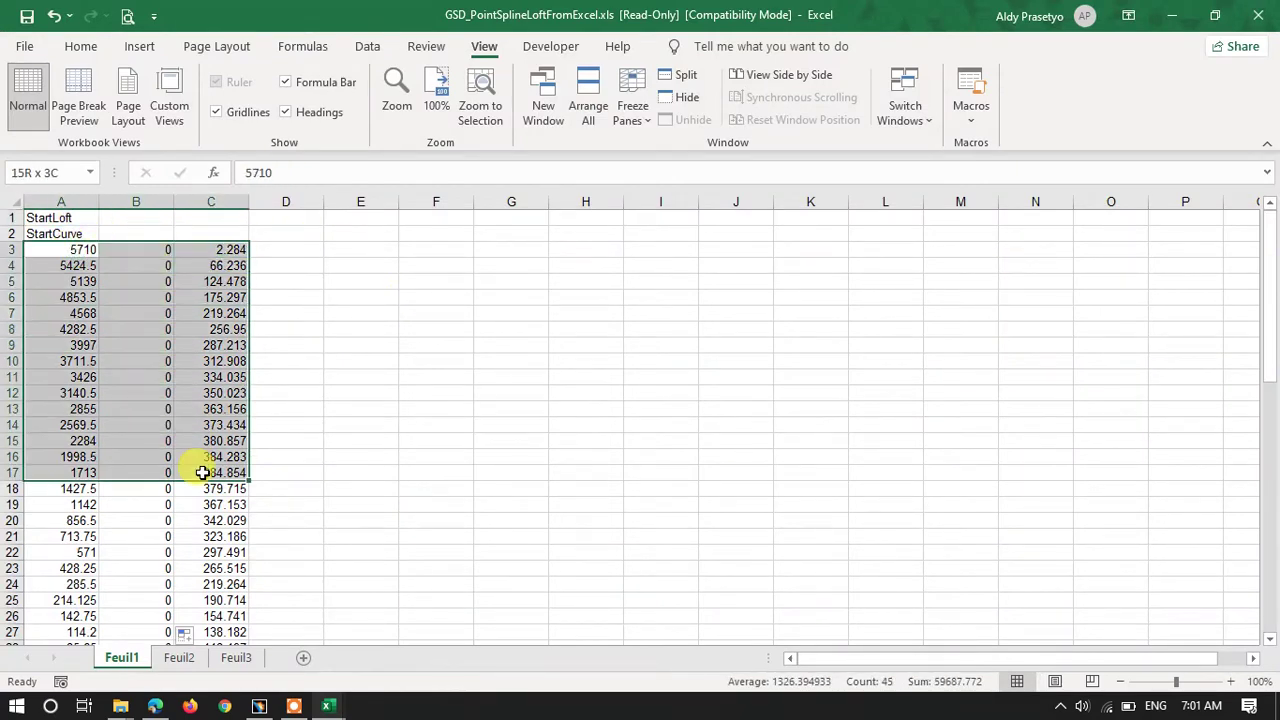
pyautogui.click(72, 218)
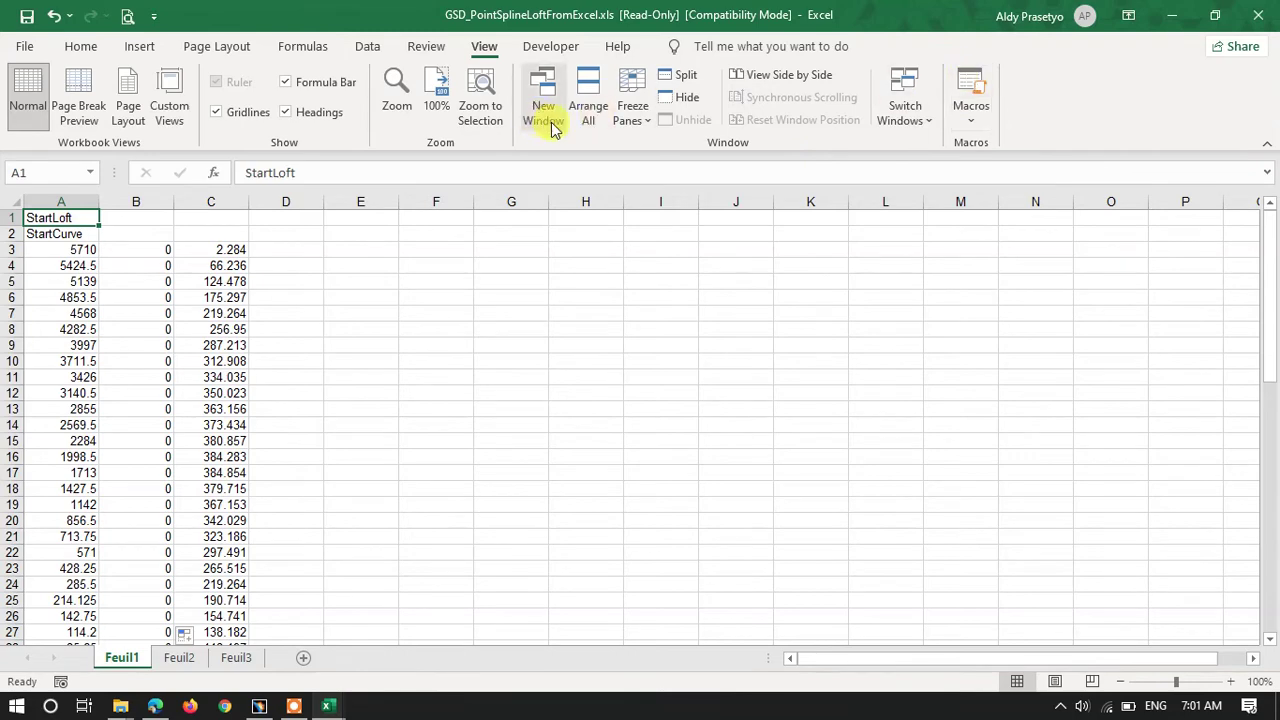
# Check the Feuil1.Main macro stored in GSD_PointSplineLoftFromExcel.xls and close the macro list without running it
pyautogui.click(978, 88)
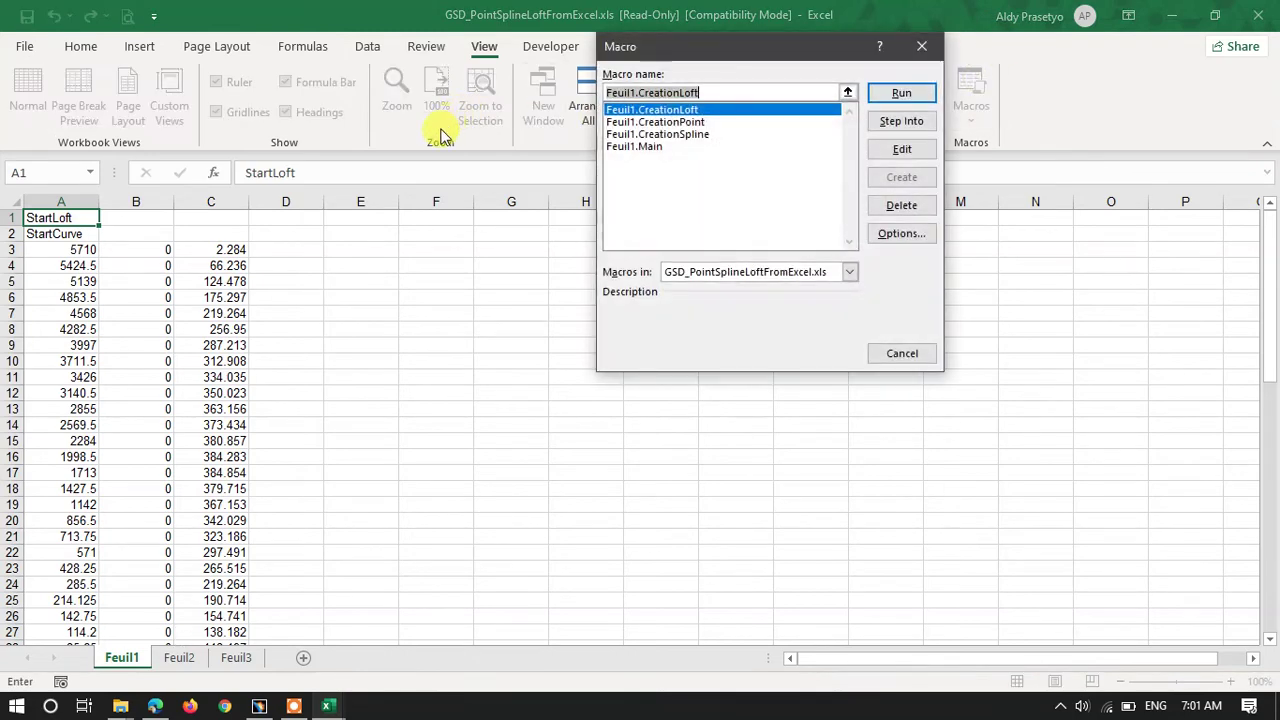
pyautogui.click(680, 146)
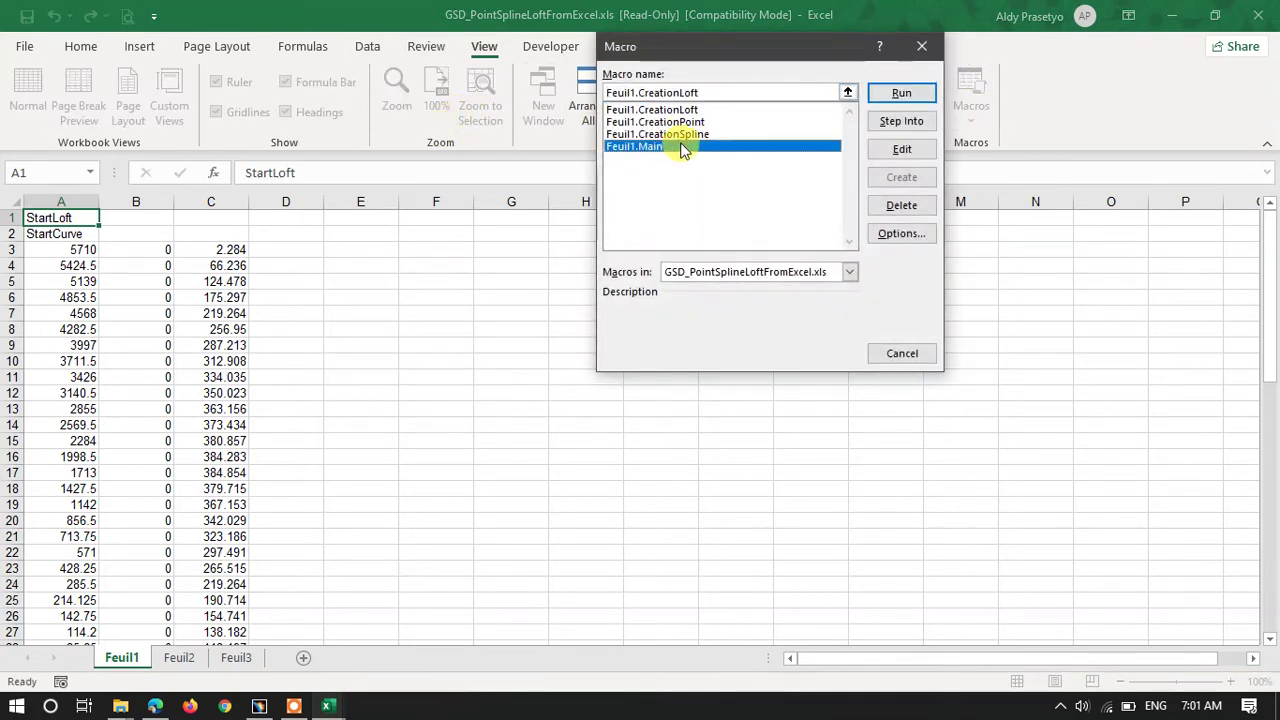
pyautogui.click(849, 272)
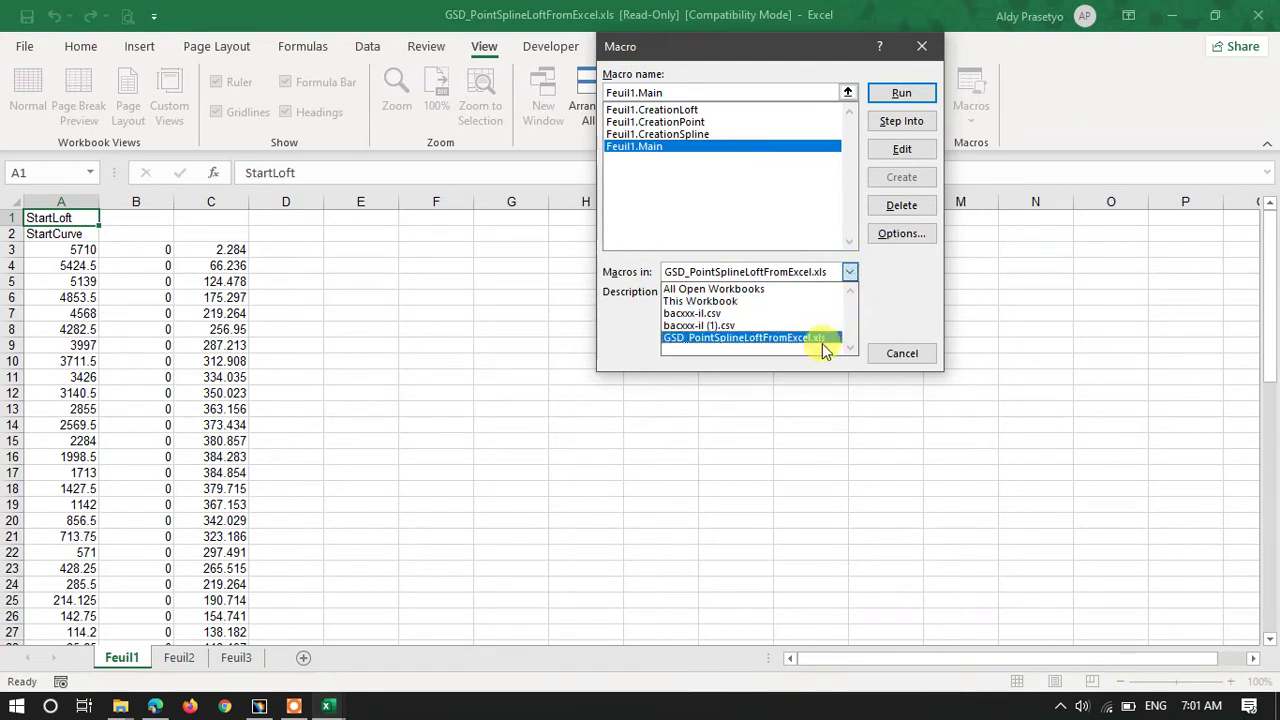
pyautogui.click(823, 339)
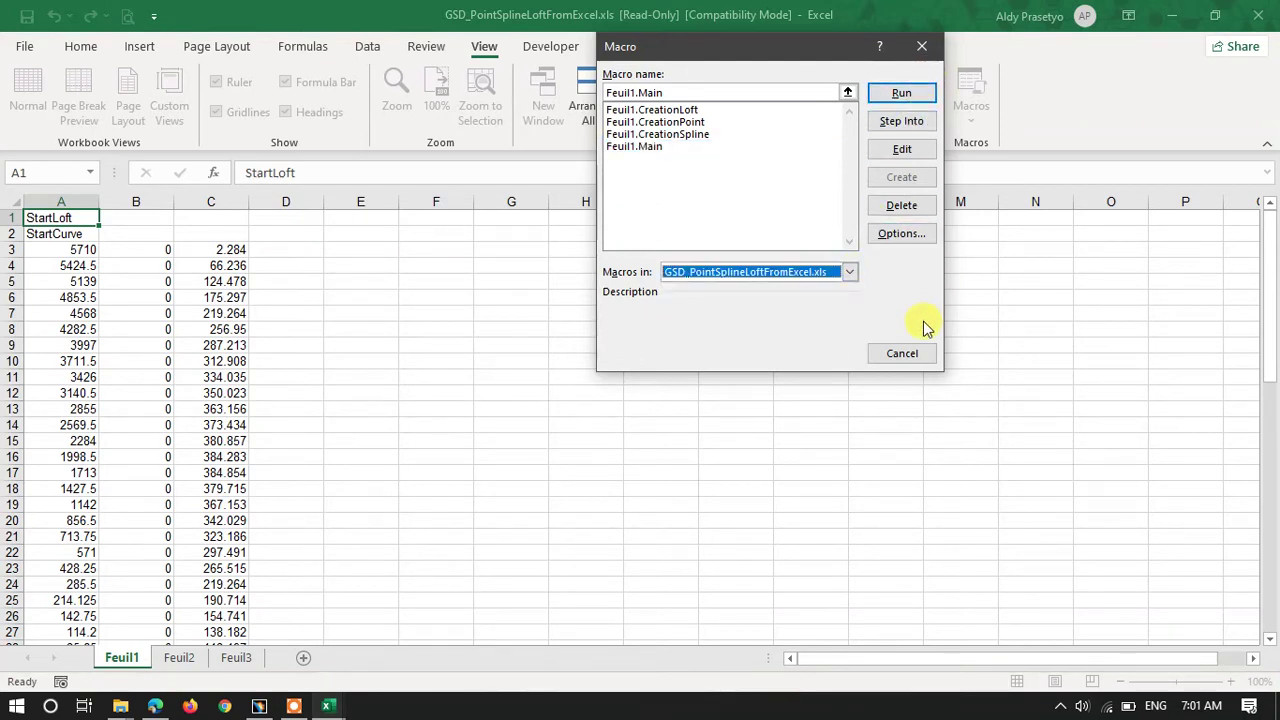
pyautogui.click(902, 353)
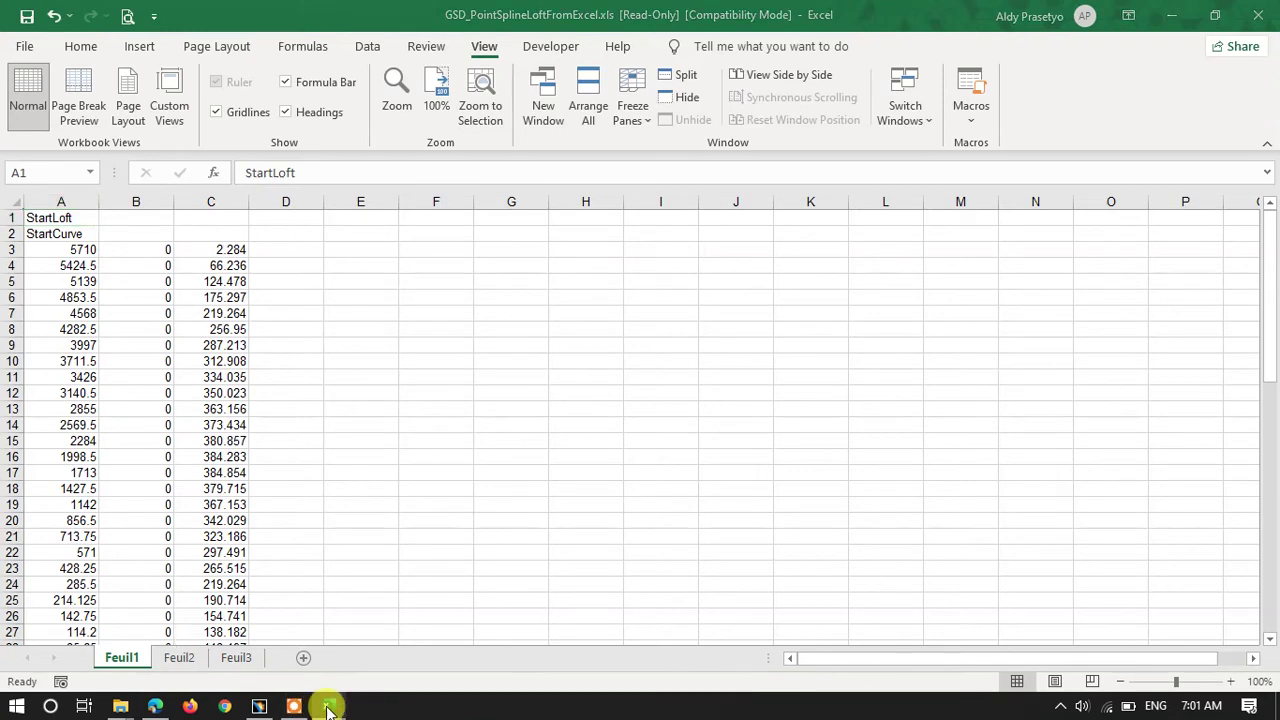
# Copy the tip airfoil surface coordinates A10:B70 from bacxxx-il (1).csv over the root coordinates in the loft workbook, starting at A3
pyautogui.moveTo(328, 706)
pyautogui.click(337, 594)
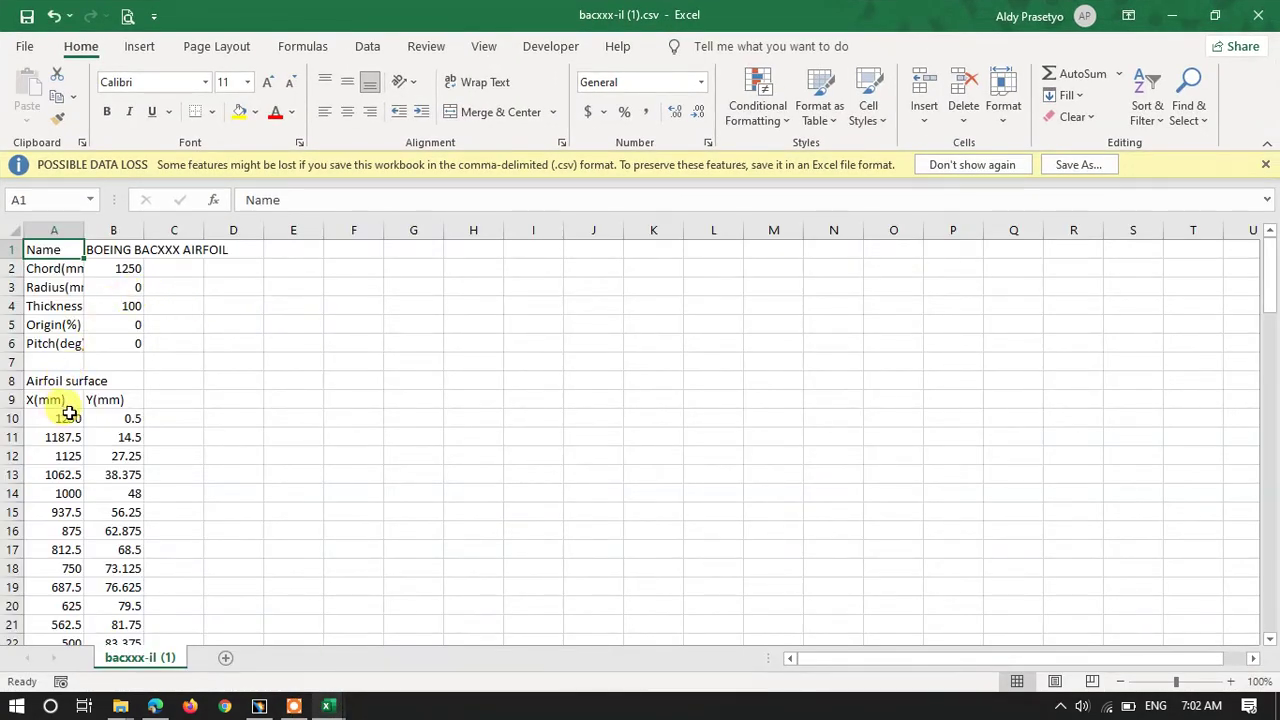
pyautogui.moveTo(48, 420); pyautogui.dragTo(101, 650)
pyautogui.moveTo(98, 675); pyautogui.dragTo(125, 589)
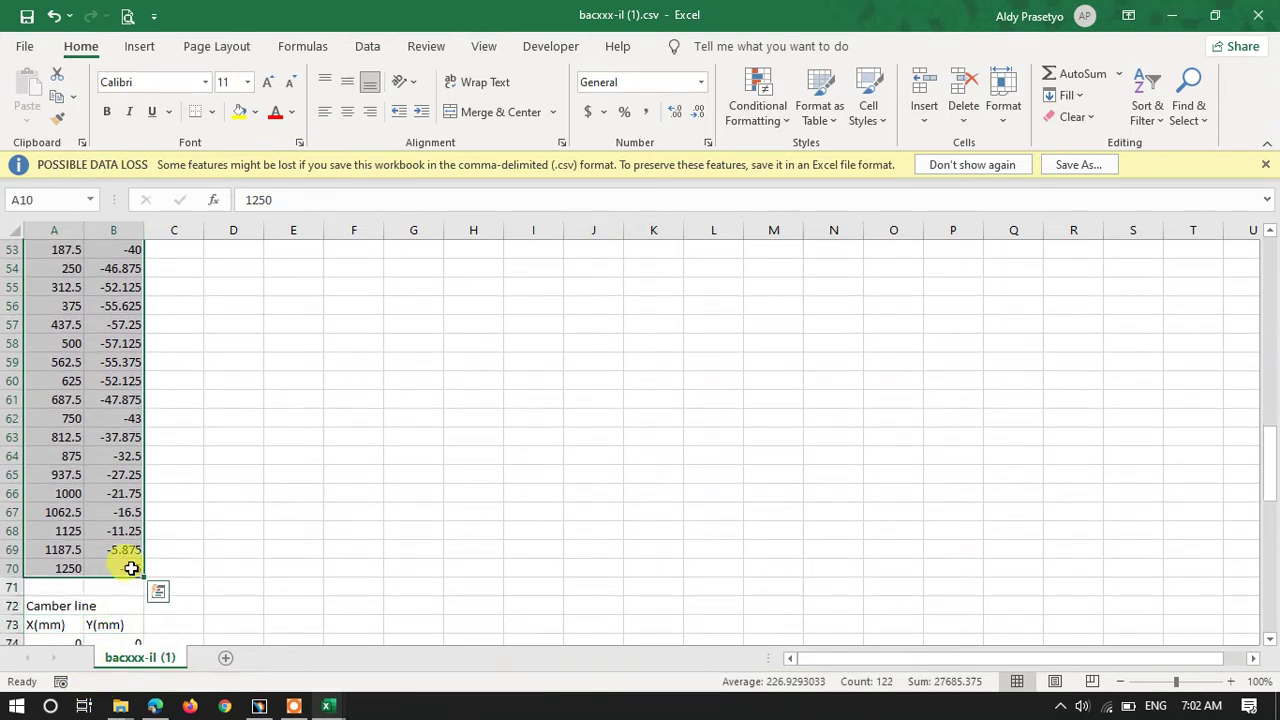
pyautogui.hotkey('ctrl', 'c')
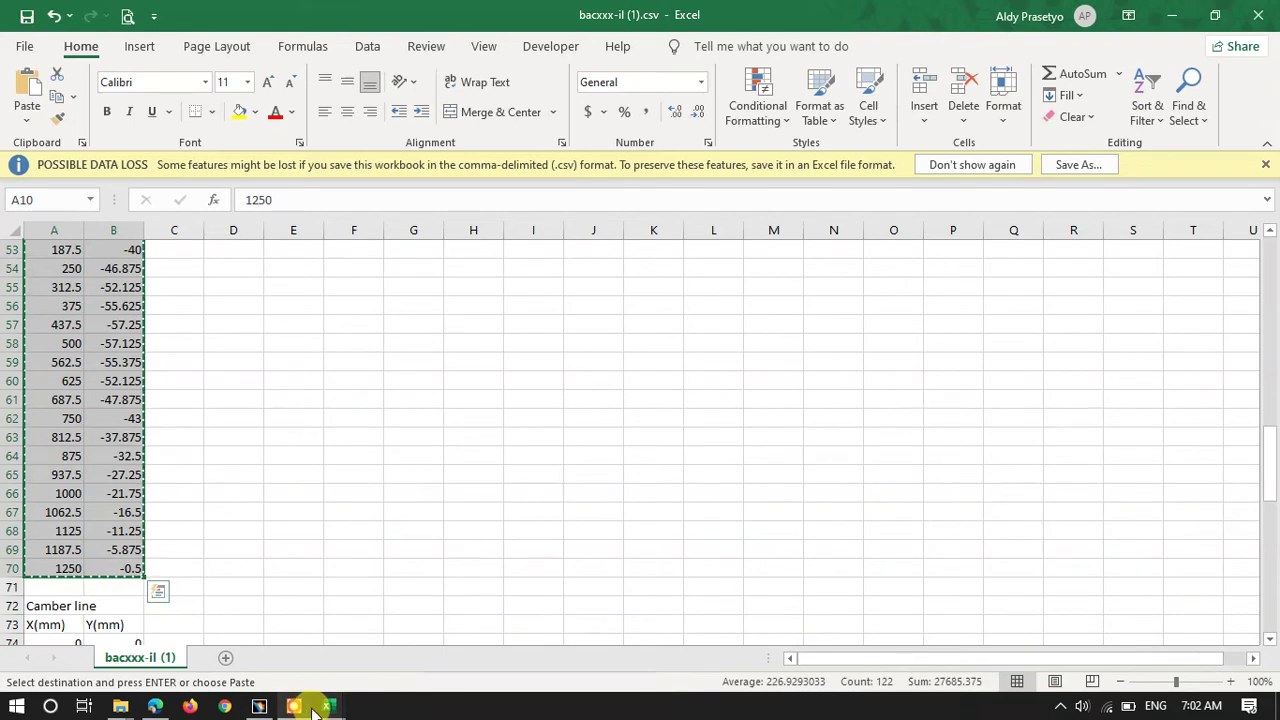
pyautogui.moveTo(325, 708)
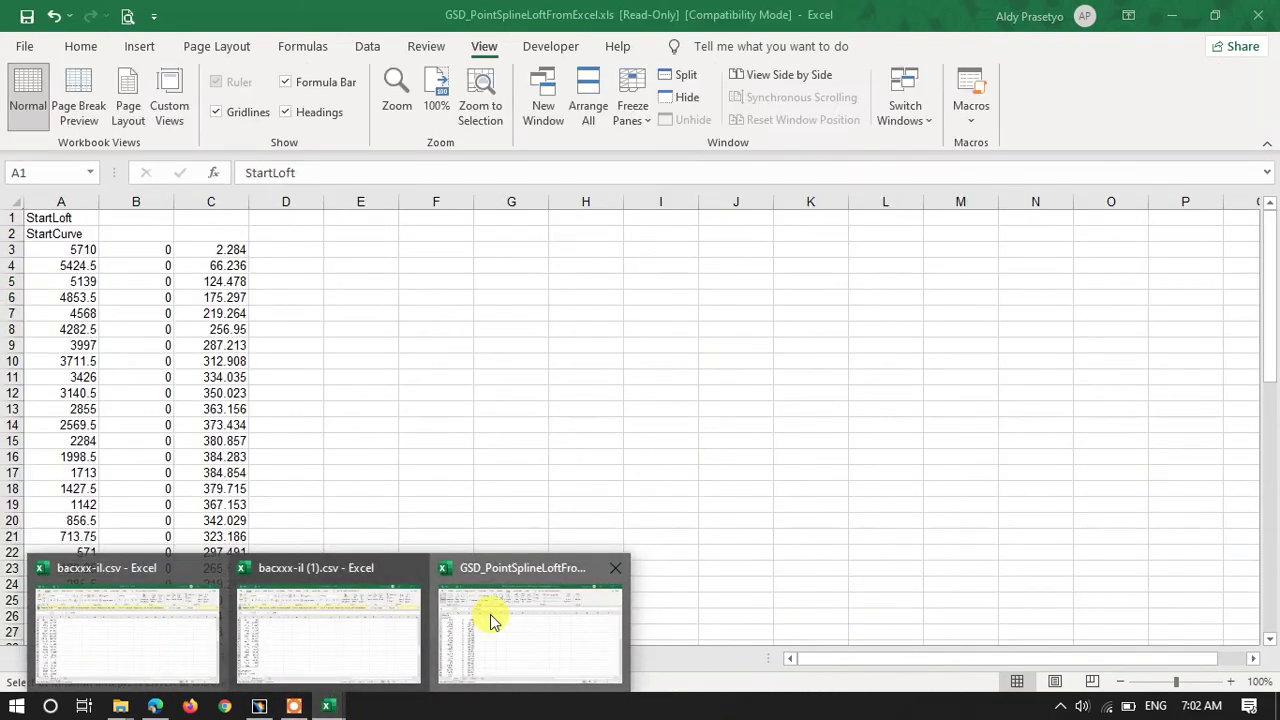
pyautogui.click(490, 614)
pyautogui.moveTo(79, 246); pyautogui.dragTo(164, 566)
pyautogui.hotkey('ctrl', 'v')
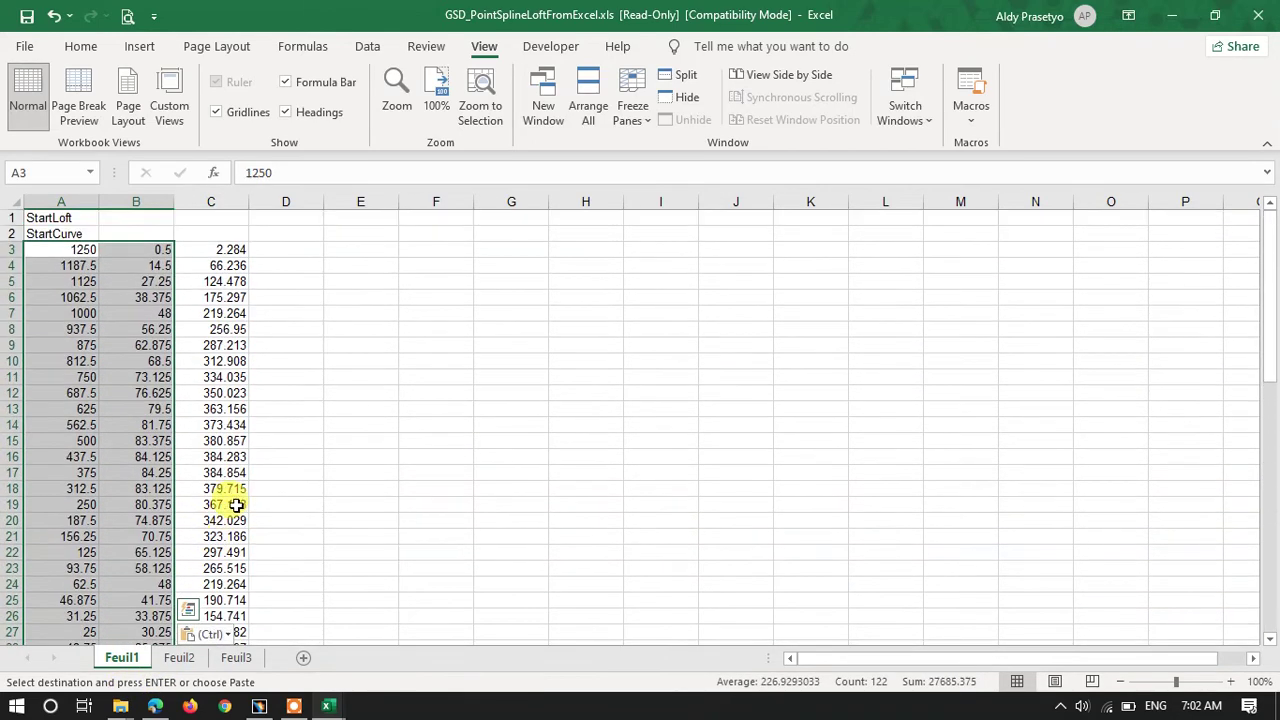
# Move the tip airfoil heights in B3:B63 to column C, replacing the root heights, and select B3
pyautogui.click(159, 248)
pyautogui.moveTo(158, 251); pyautogui.dragTo(366, 505)
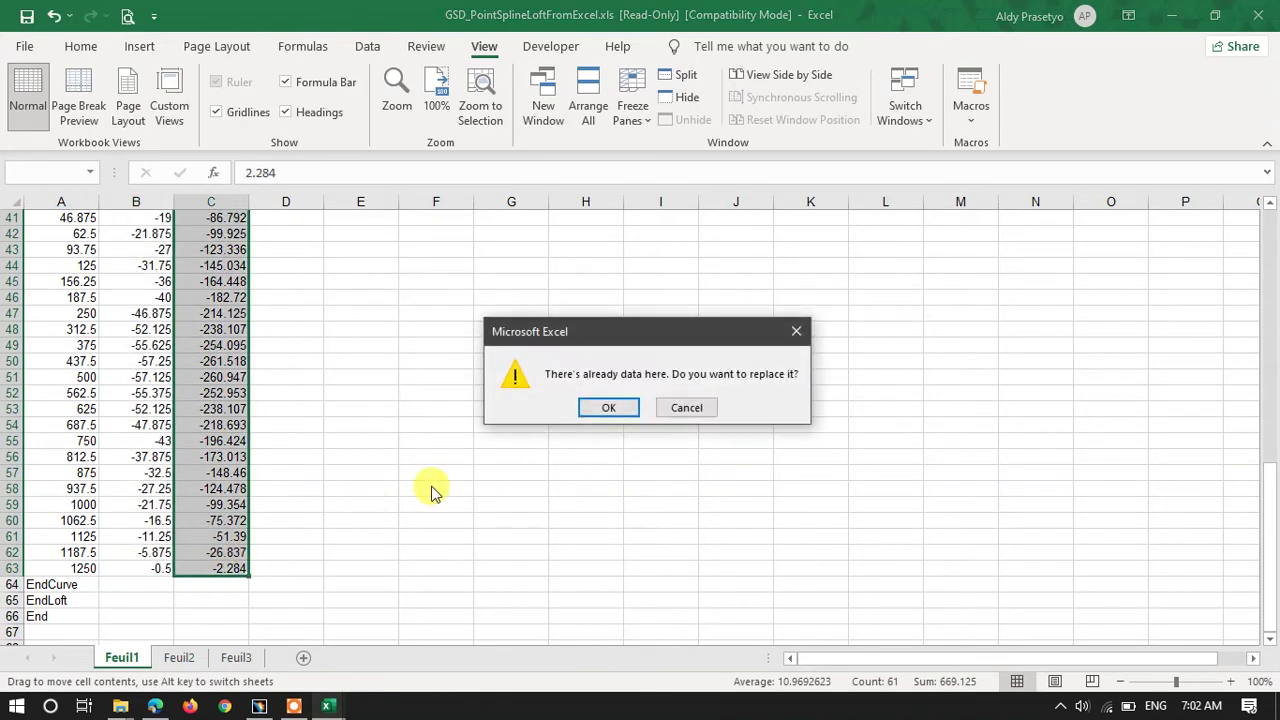
pyautogui.click(608, 408)
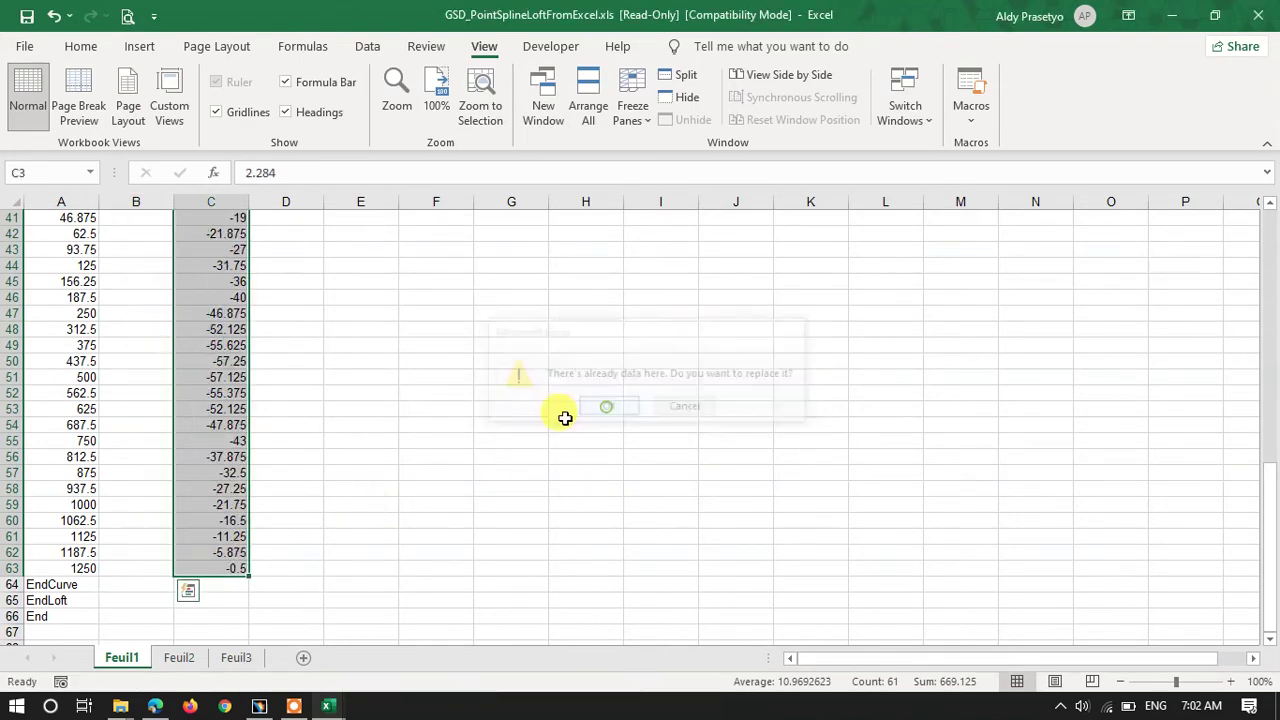
pyautogui.scroll(13, 243, 430)
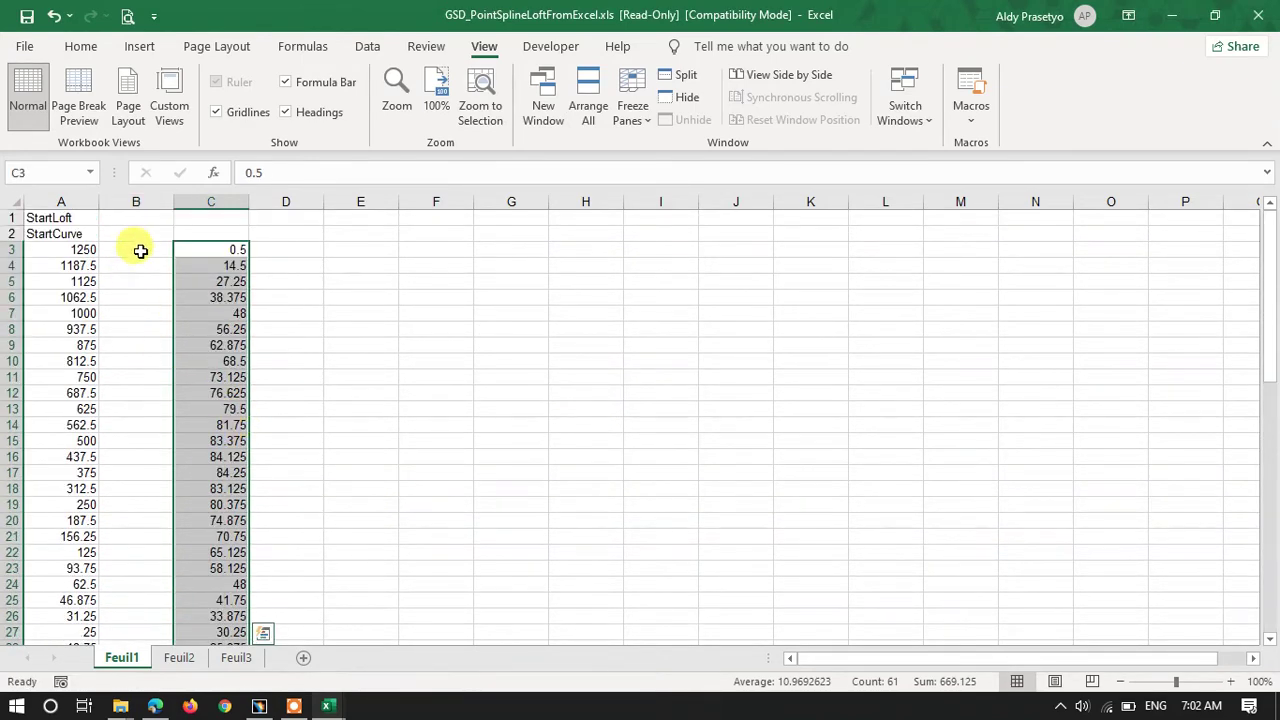
pyautogui.click(140, 251)
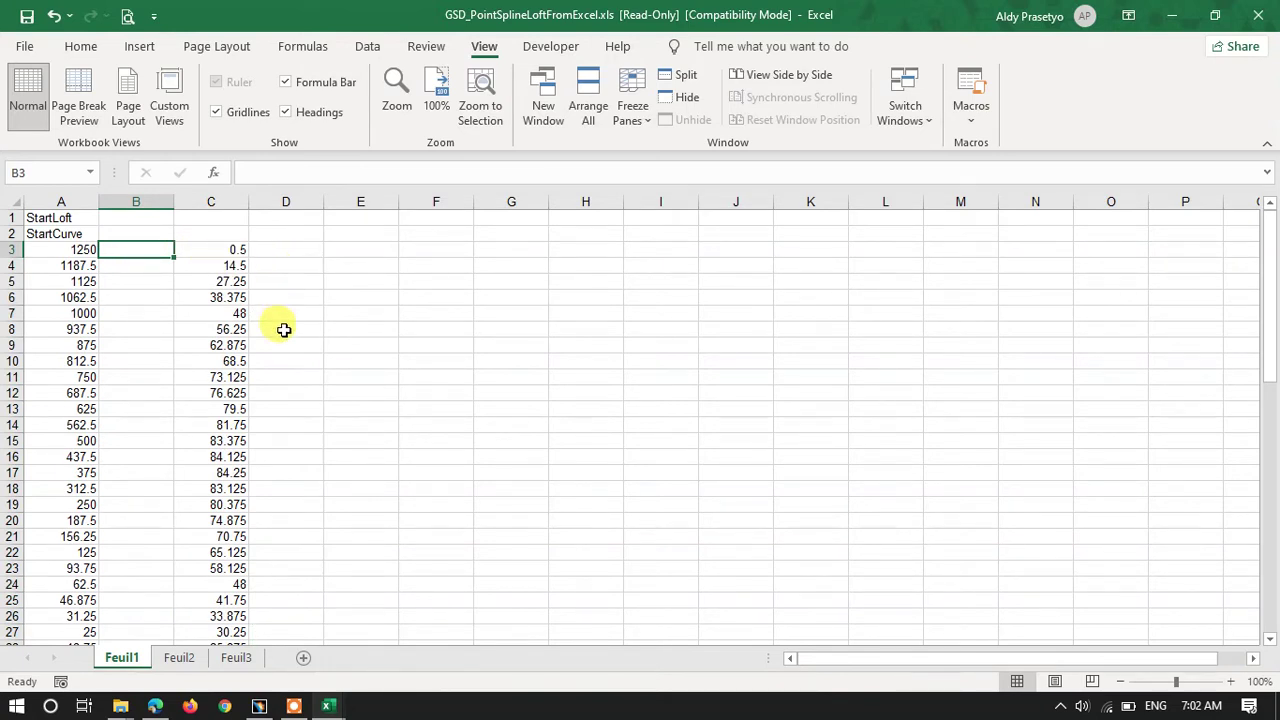
# Look up the standard wing span on the BOEING 737 web page and return to the loft workbook
pyautogui.click(152, 704)
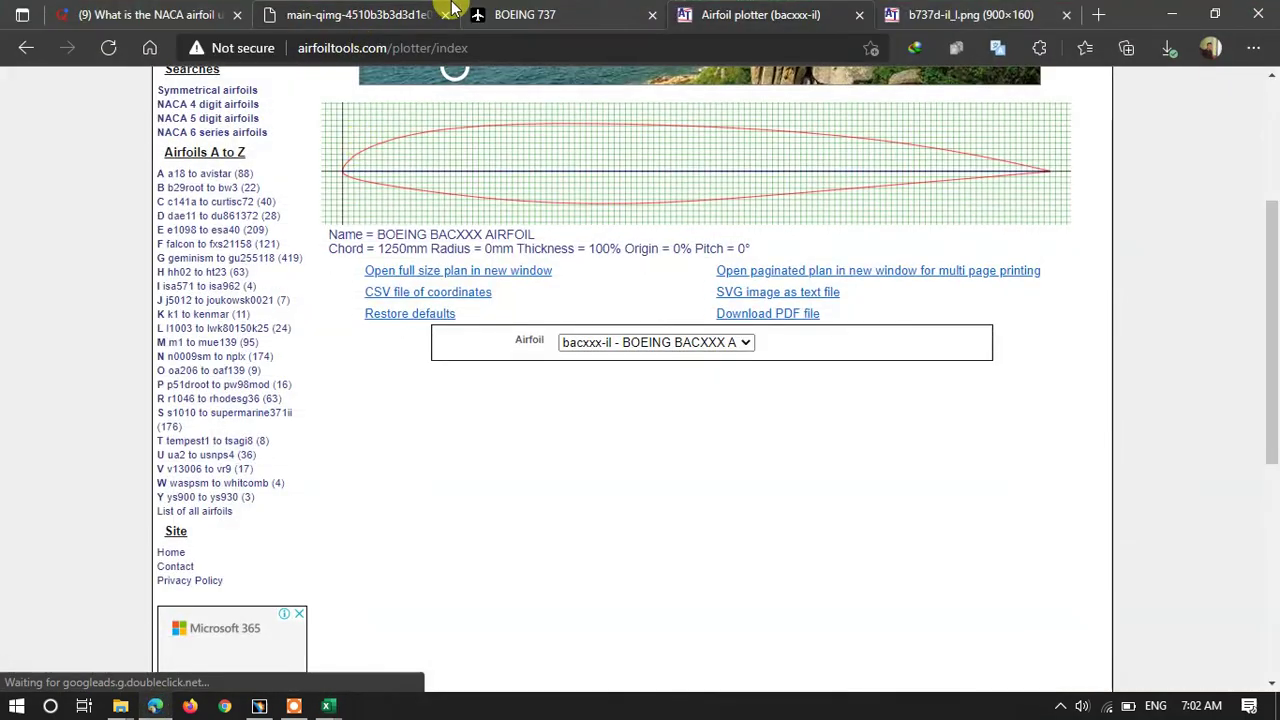
pyautogui.click(525, 14)
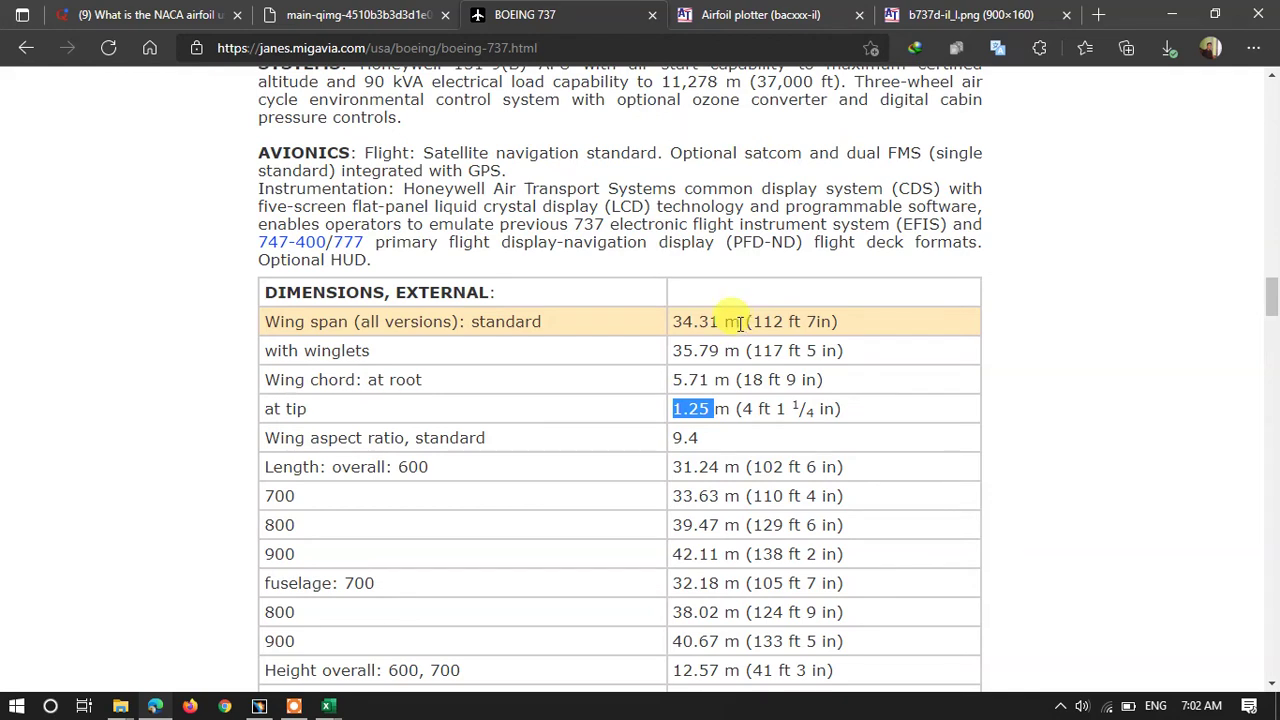
pyautogui.moveTo(697, 326); pyautogui.dragTo(671, 326)
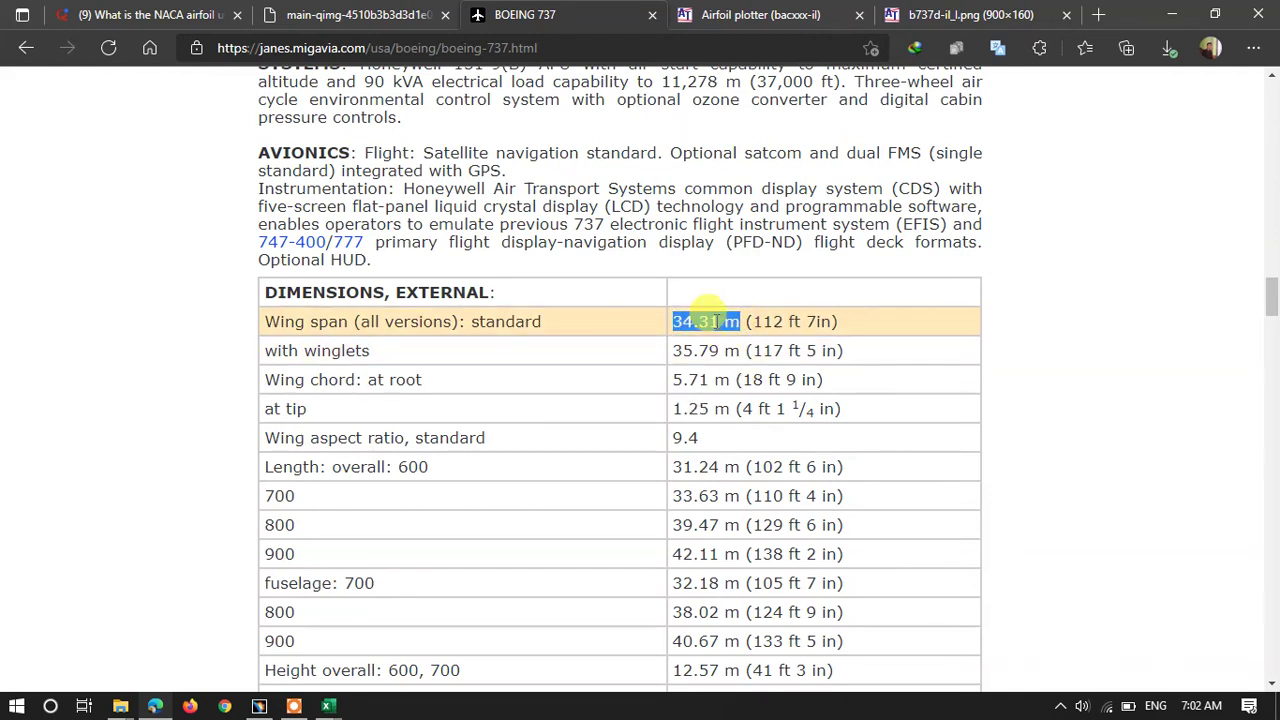
pyautogui.tripleClick(715, 322)
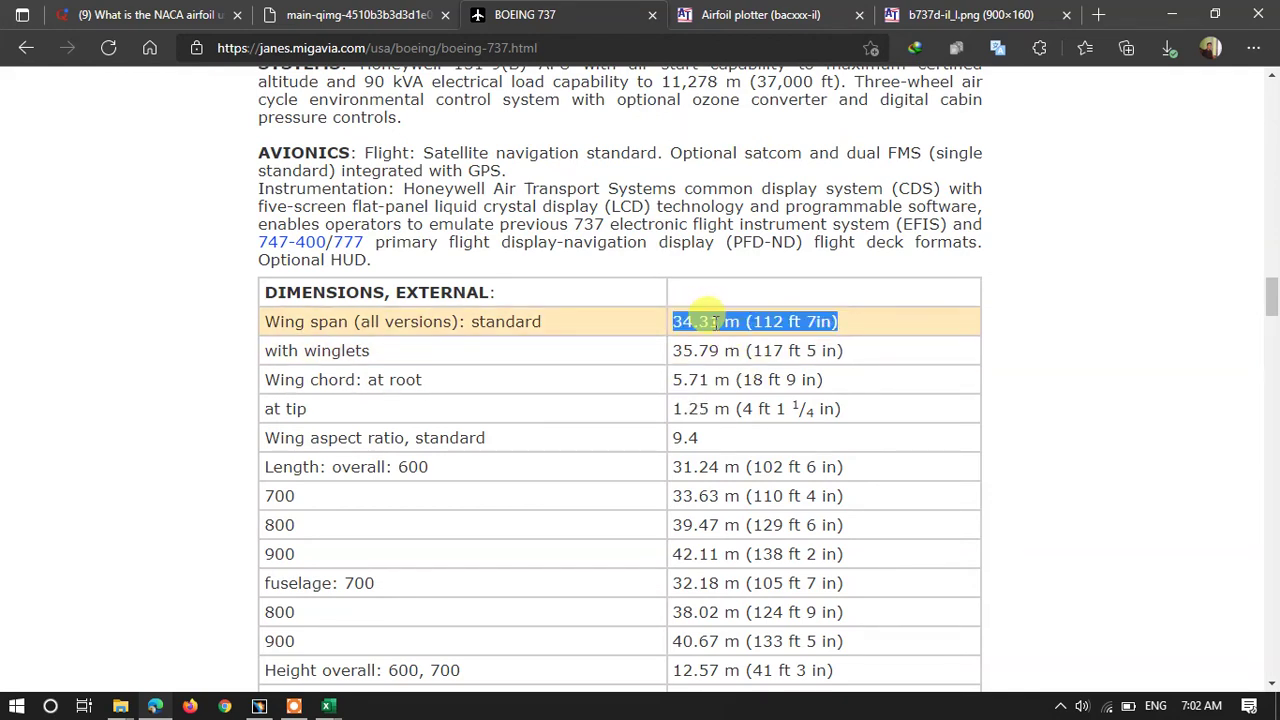
pyautogui.click(715, 322)
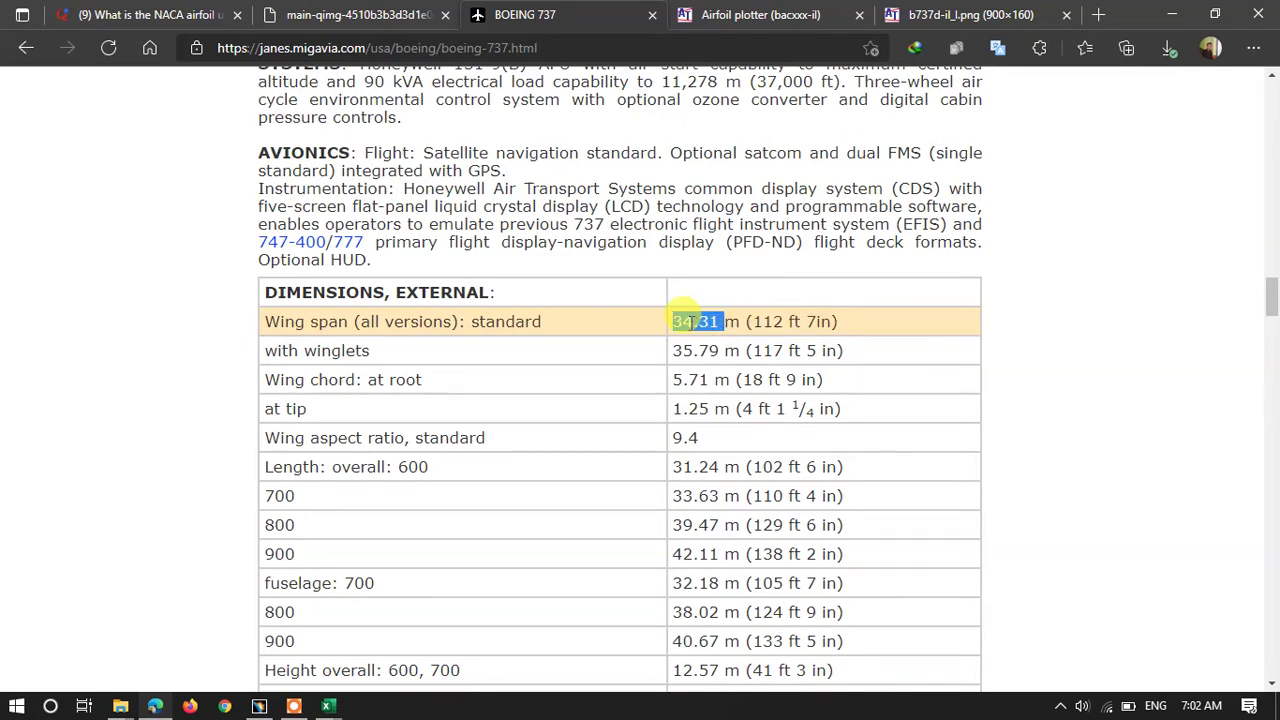
pyautogui.click(327, 706)
pyautogui.click(503, 611)
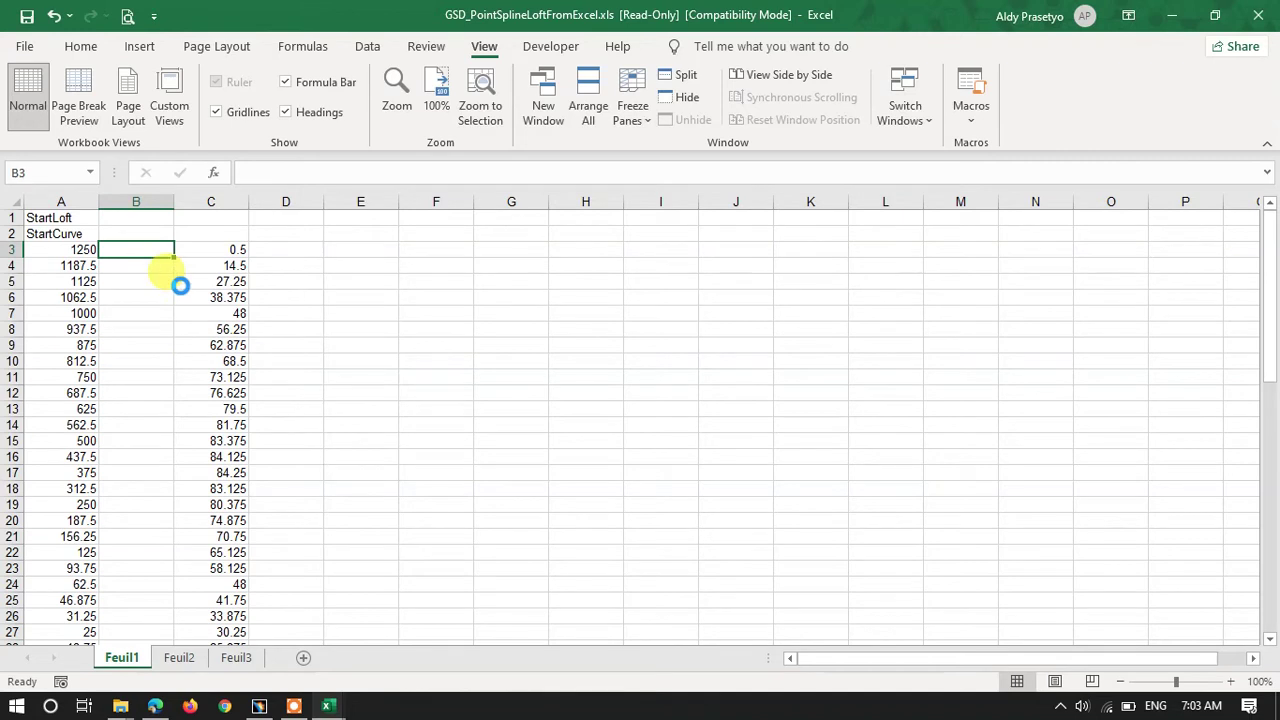
pyautogui.hotkey('ctrl', 'v')
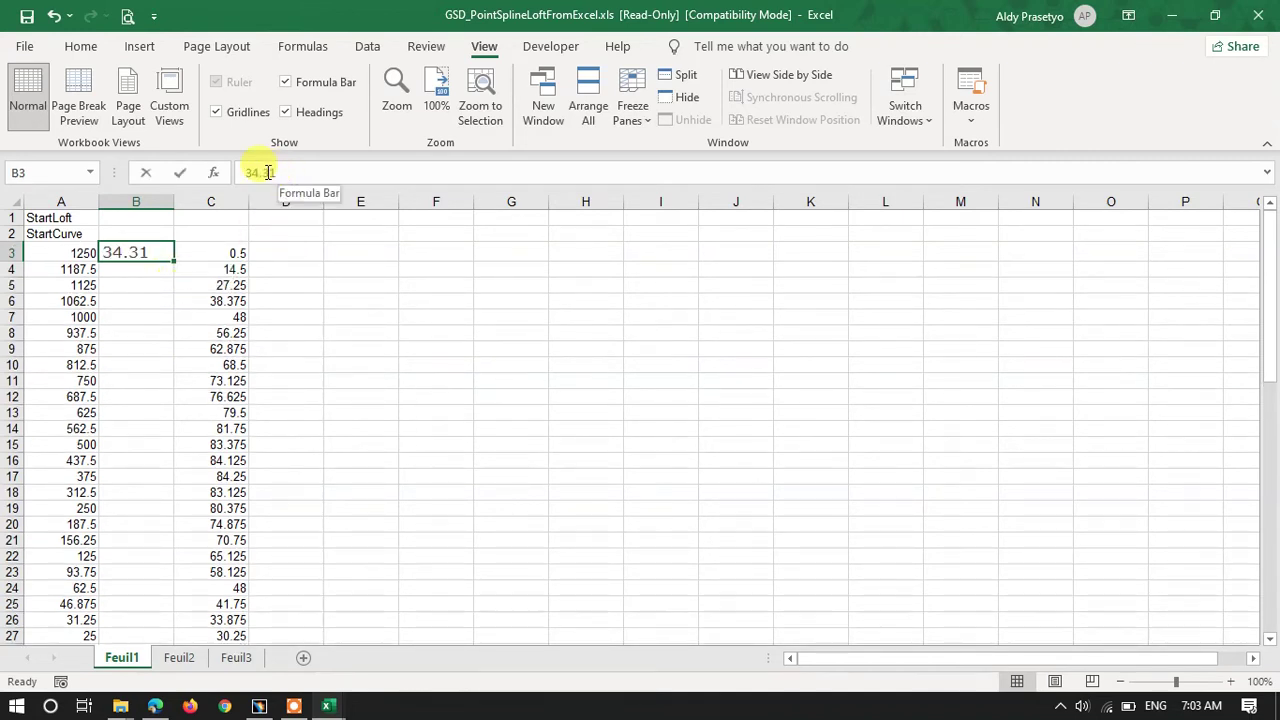
pyautogui.doubleClick(224, 176)
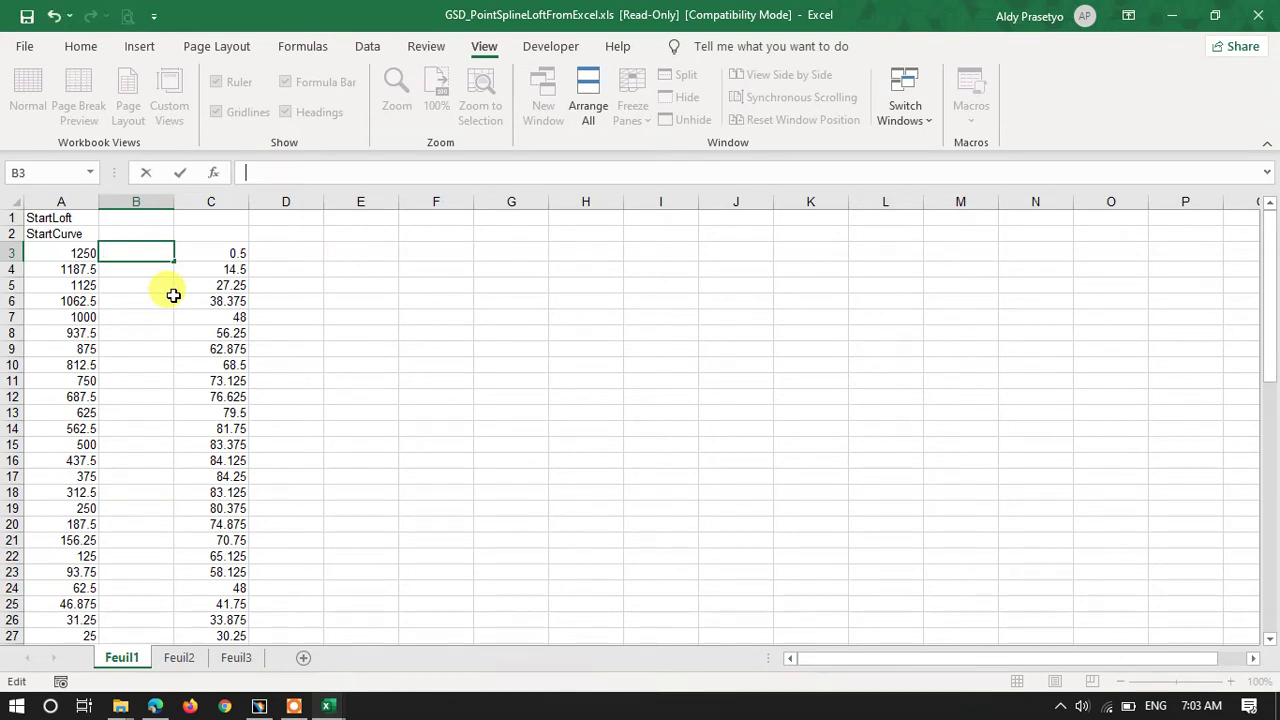
pyautogui.press('Return')
pyautogui.click(178, 255)
pyautogui.click(152, 251)
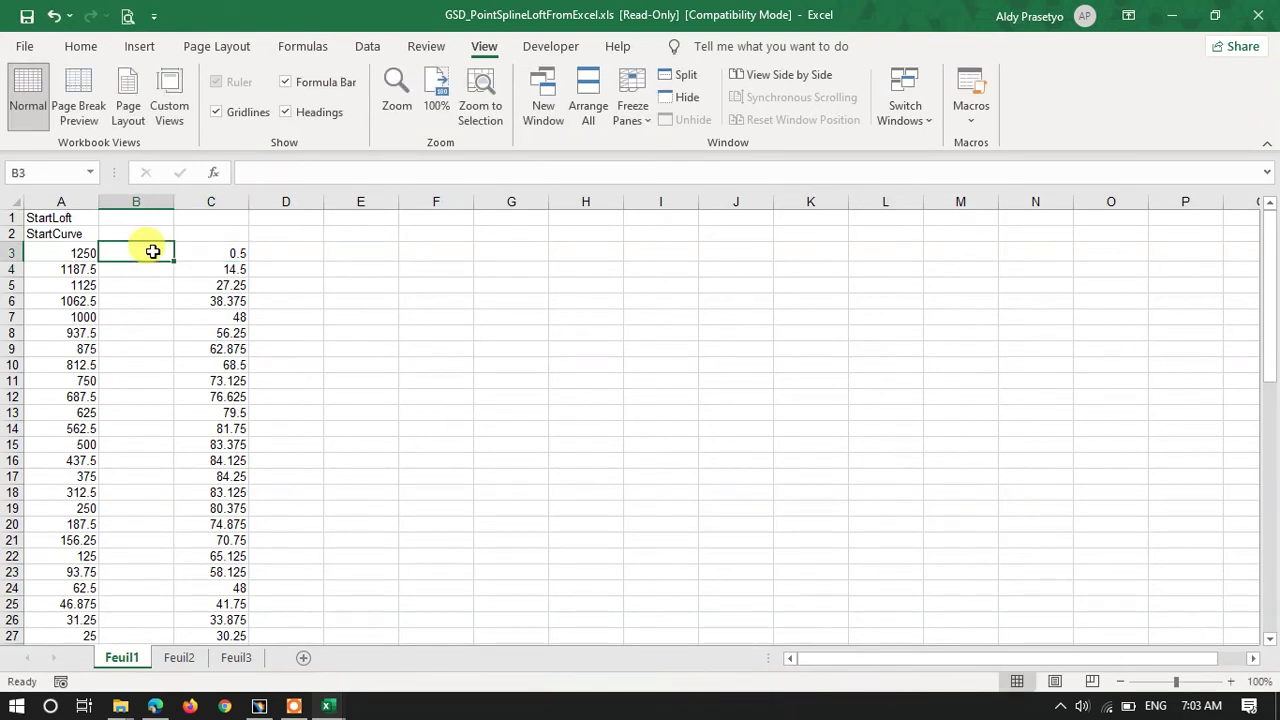
pyautogui.write('3')
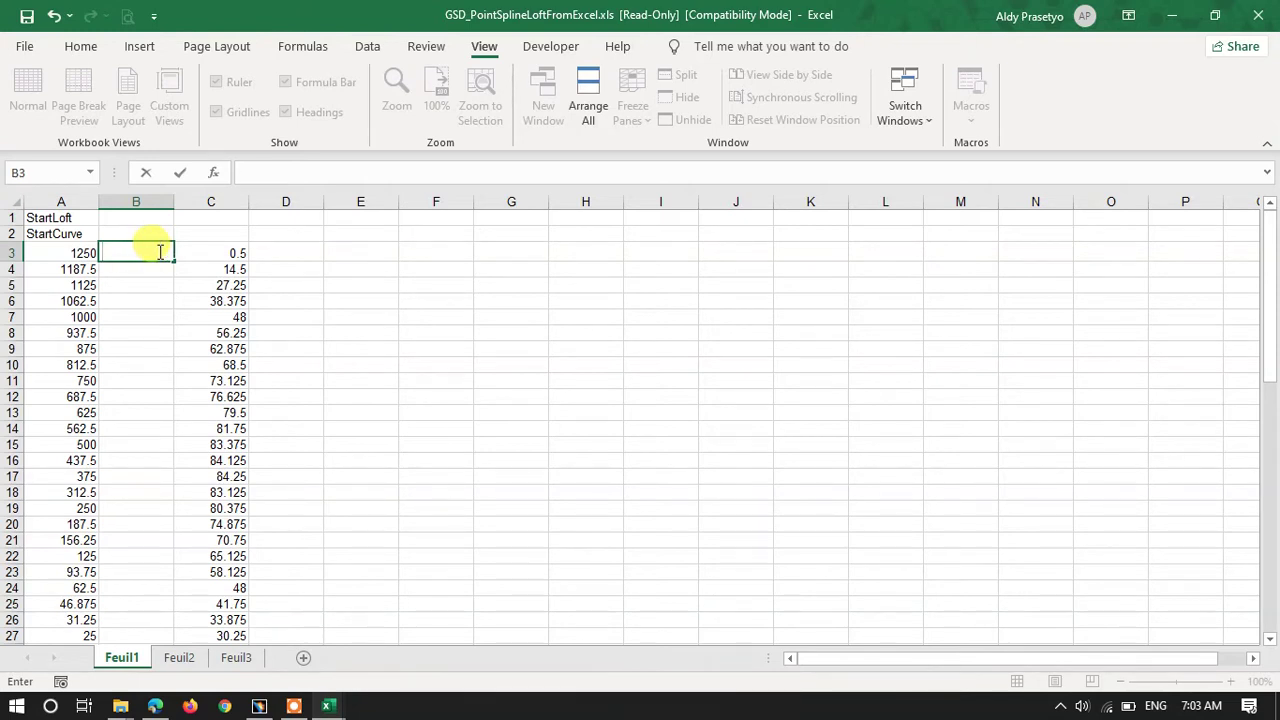
pyautogui.click(161, 273)
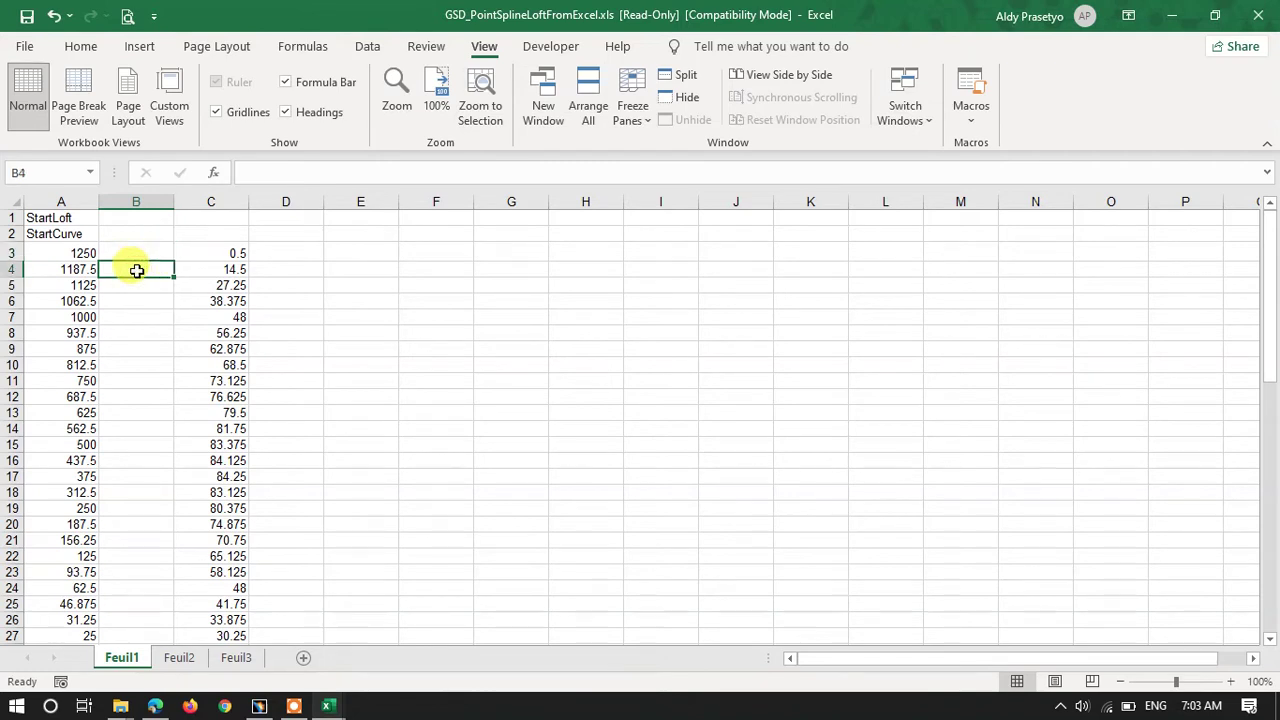
pyautogui.hotkey('ctrl', 'z')
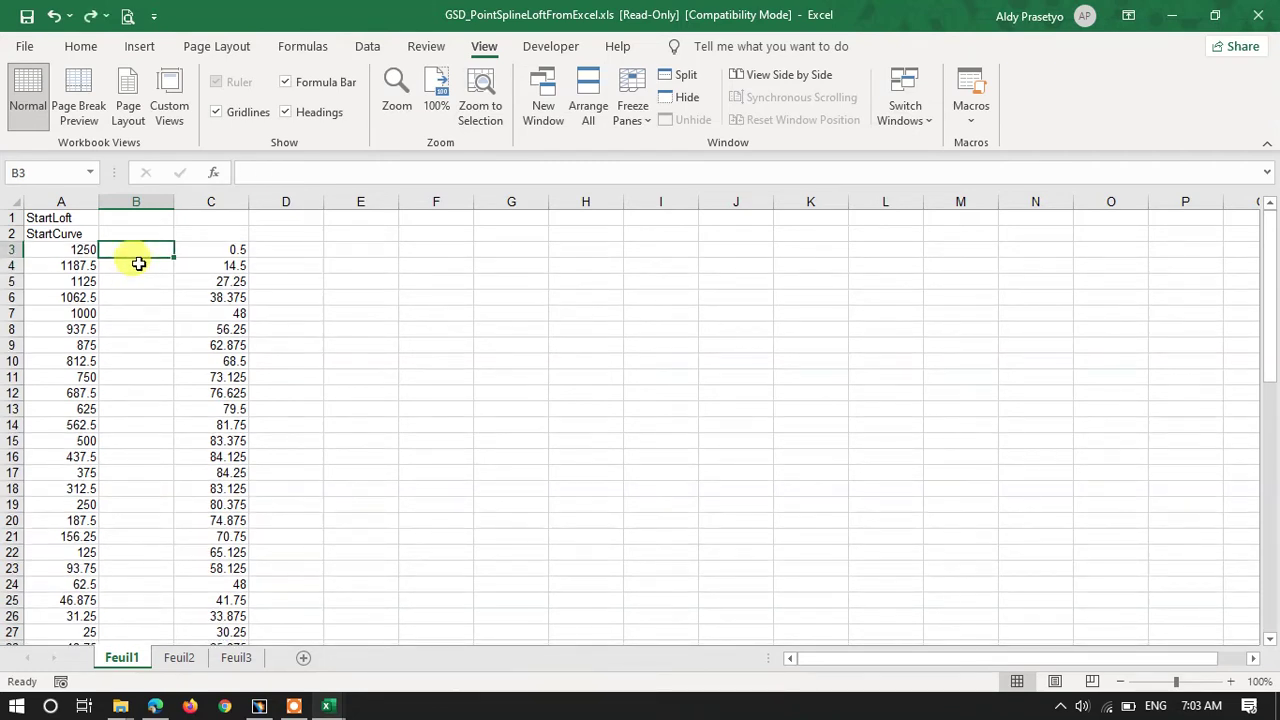
# Set B3 to the span offset 3431 and fill it down column B to row 63
pyautogui.write('34')
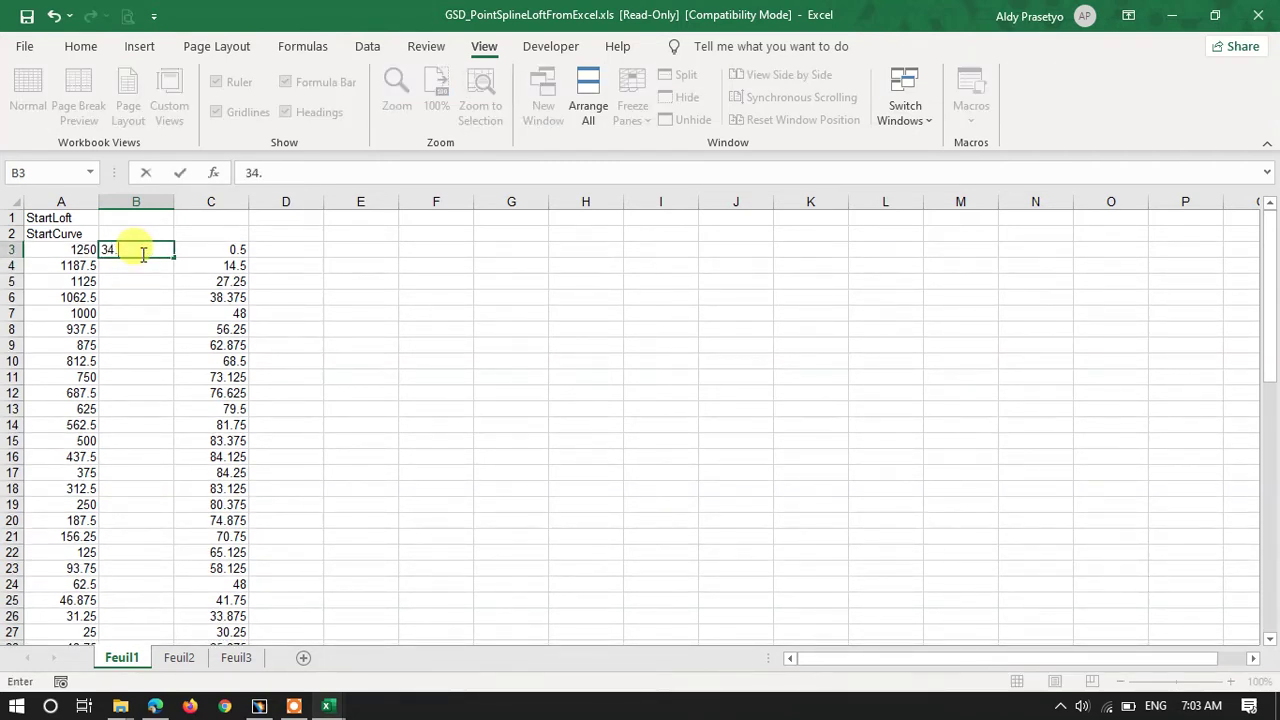
pyautogui.write('.31')
pyautogui.press('Left')
pyautogui.click(141, 254)
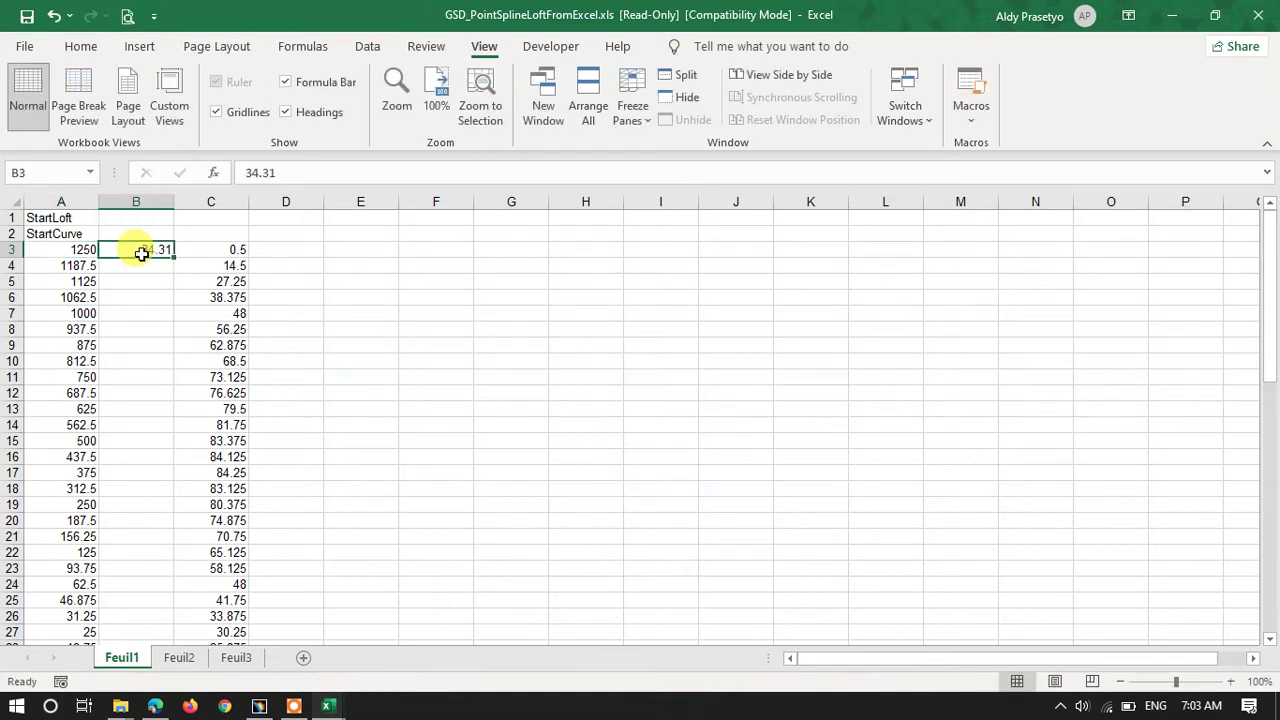
pyautogui.write('3')
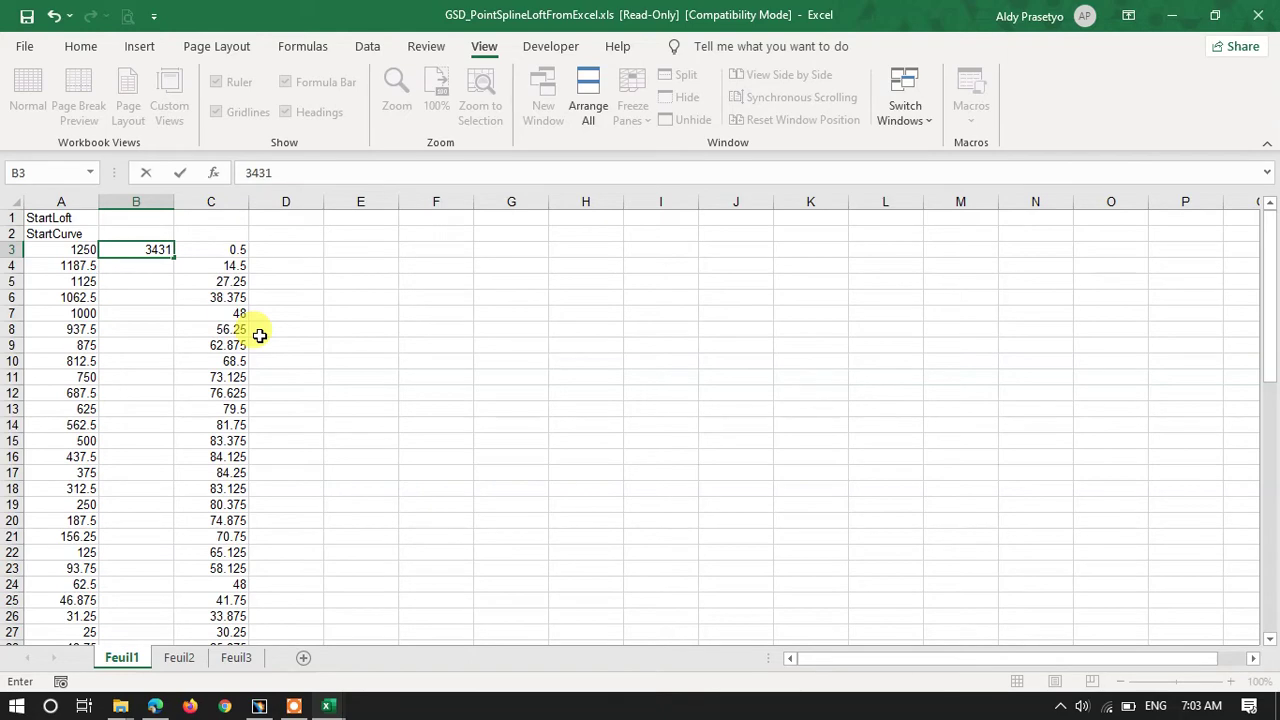
pyautogui.moveTo(174, 256); pyautogui.dragTo(140, 570)
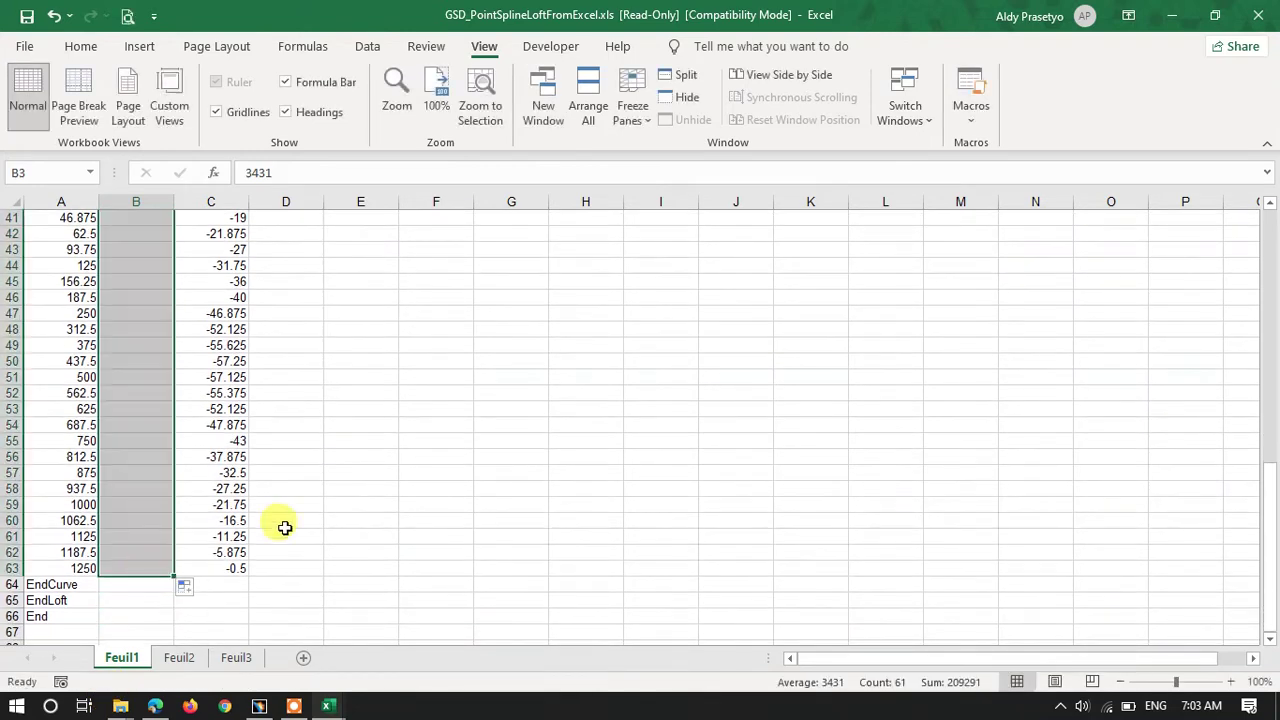
pyautogui.scroll(13, 375, 450)
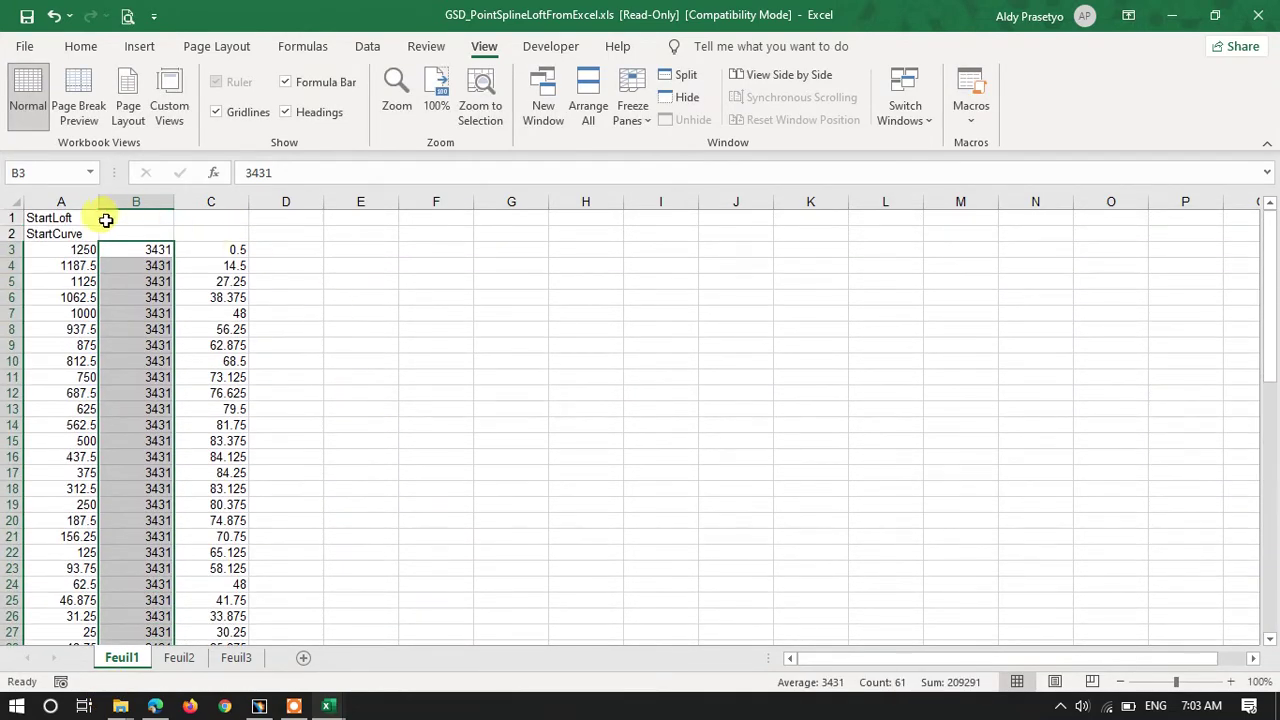
# Run the Feuil1.Main macro with entity kind 2 for points and splines, and switch to CATIA to inspect the tip airfoil beside the root
pyautogui.click(98, 221)
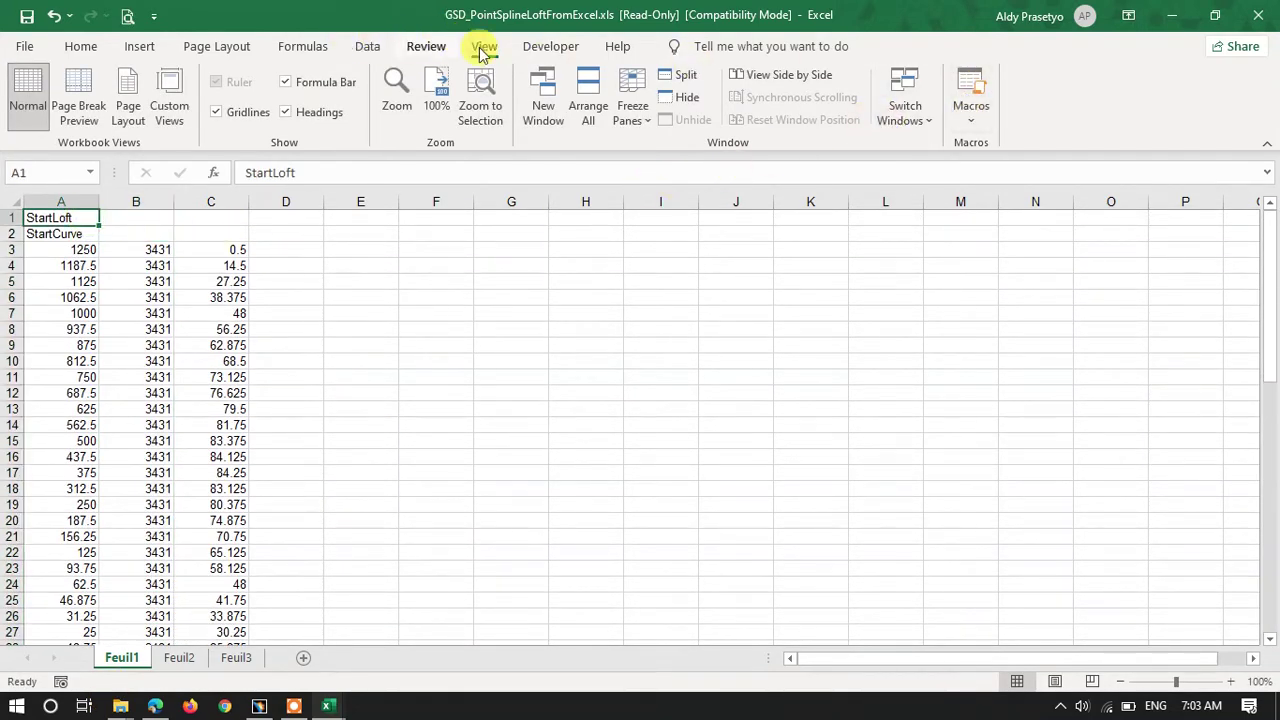
pyautogui.click(970, 95)
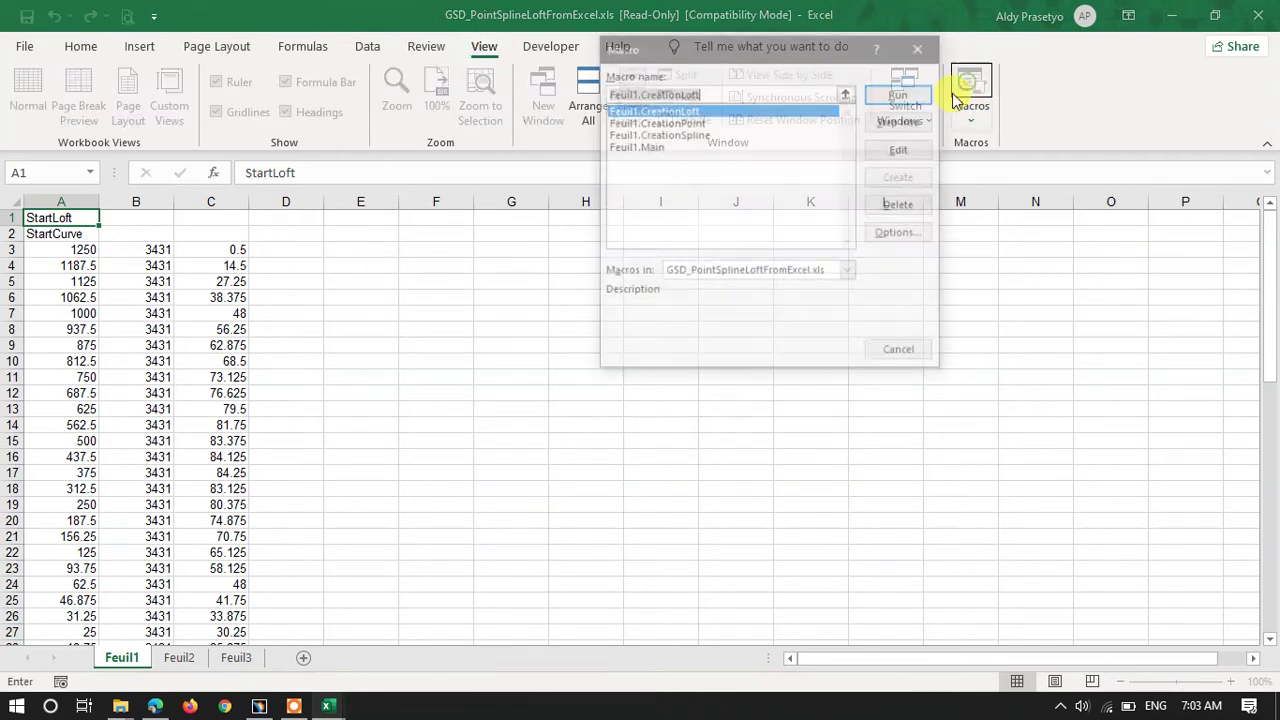
pyautogui.click(675, 147)
pyautogui.click(901, 92)
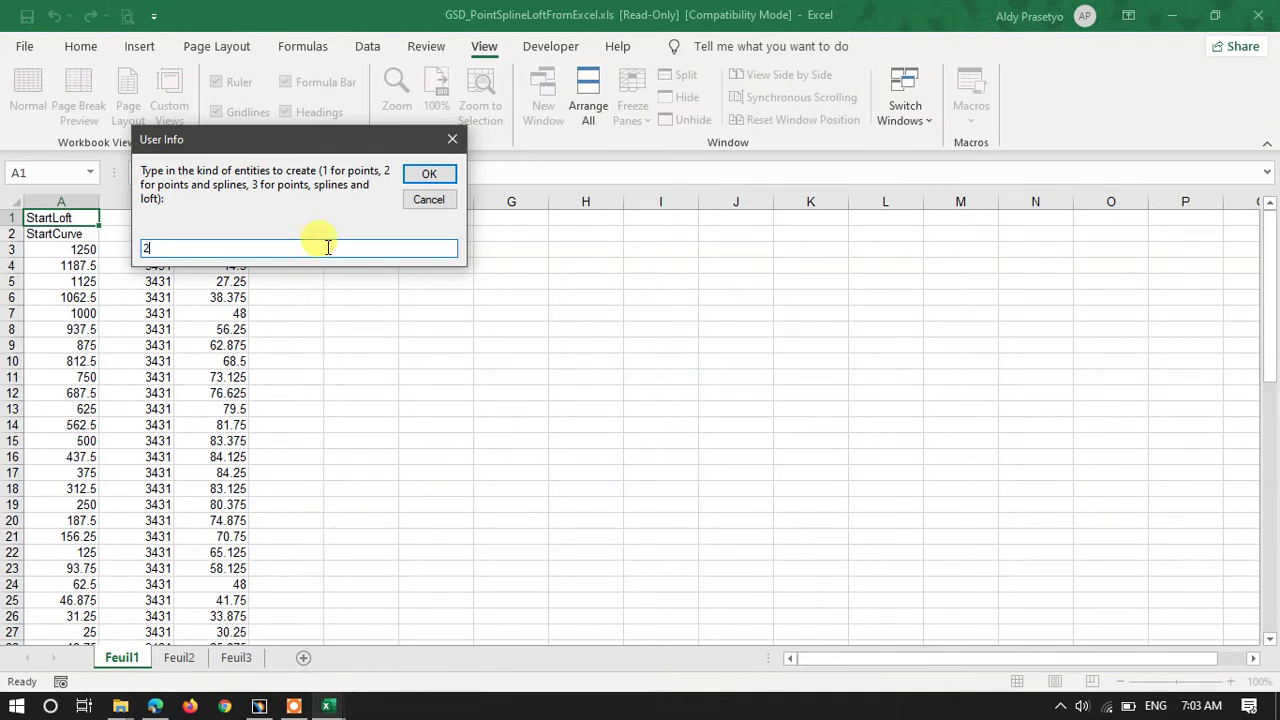
pyautogui.write('2')
pyautogui.click(428, 175)
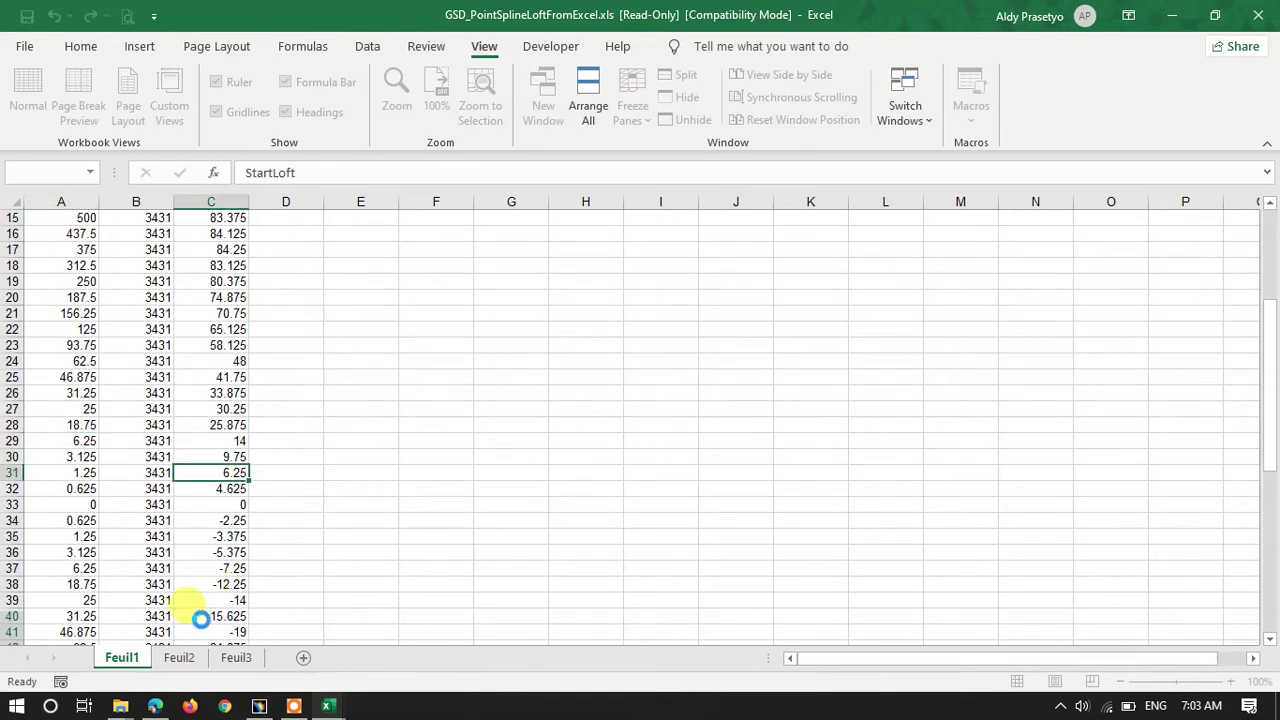
pyautogui.click(259, 706)
pyautogui.moveTo(660, 440)
pyautogui.mouseDown(button='middle')
pyautogui.moveTo(674, 583)
pyautogui.moveTo(709, 514)
pyautogui.moveTo(514, 443)
pyautogui.moveTo(660, 322)
pyautogui.moveTo(660, 257)
pyautogui.moveTo(517, 300)
pyautogui.moveTo(788, 352)
pyautogui.moveTo(777, 280)
pyautogui.moveTo(746, 268)
pyautogui.mouseUp(button='middle')
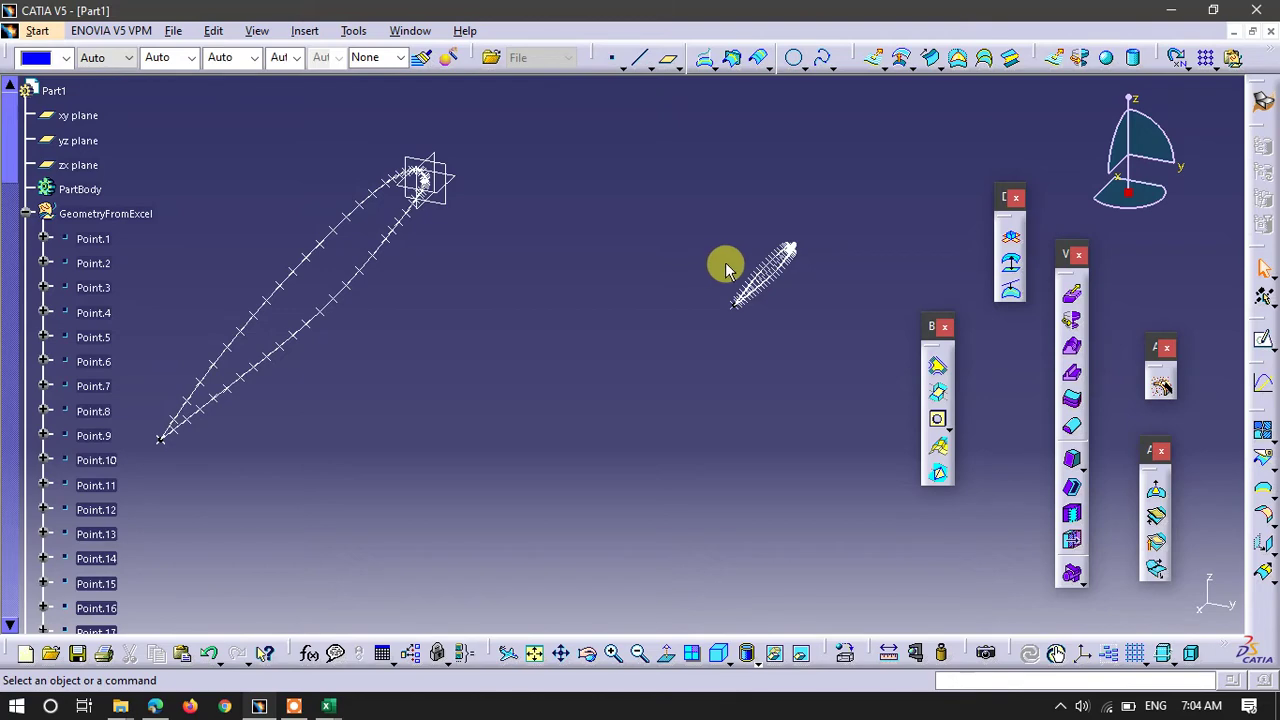
pyautogui.moveTo(411, 351)
pyautogui.mouseDown(button='middle')
pyautogui.moveTo(468, 327)
pyautogui.moveTo(377, 477)
pyautogui.moveTo(434, 420)
pyautogui.moveTo(451, 374)
pyautogui.moveTo(483, 369)
pyautogui.mouseUp(button='middle')
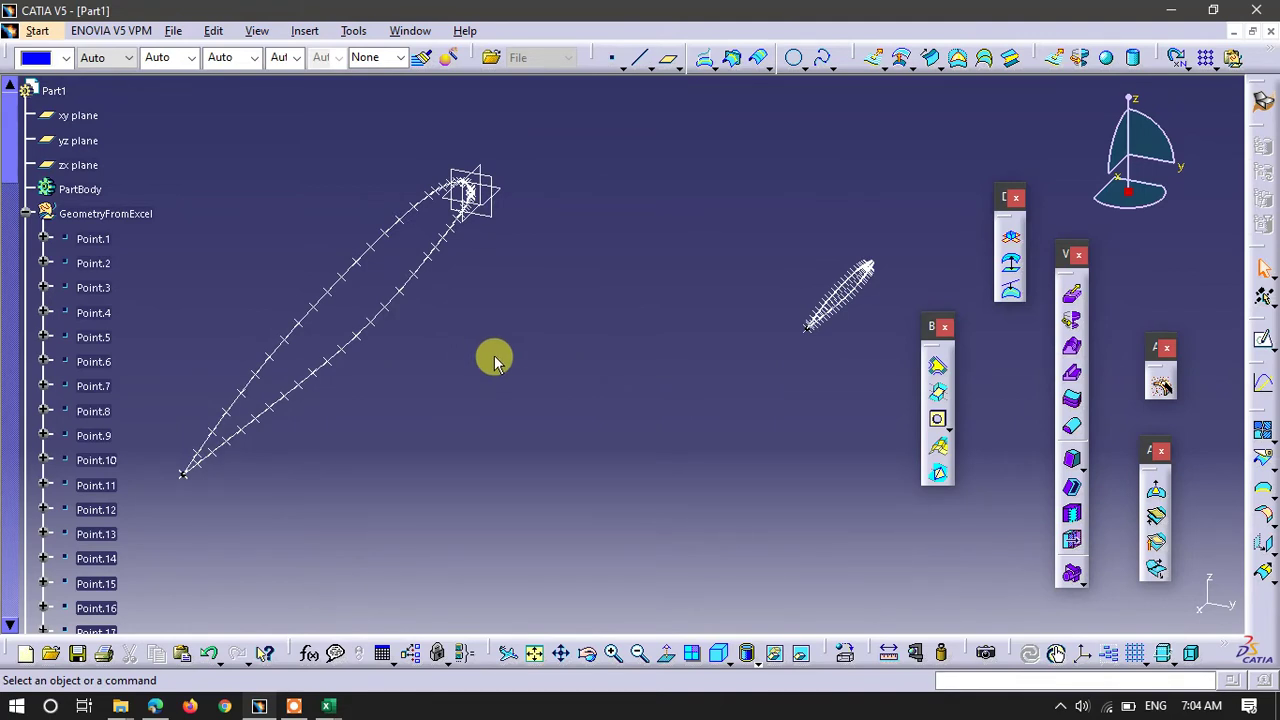
pyautogui.moveTo(505, 340)
pyautogui.mouseDown(button='middle')
pyautogui.moveTo(600, 291)
pyautogui.moveTo(503, 199)
pyautogui.moveTo(829, 306)
pyautogui.moveTo(531, 266)
pyautogui.moveTo(569, 337)
pyautogui.moveTo(444, 215)
pyautogui.moveTo(457, 200)
pyautogui.moveTo(471, 251)
pyautogui.moveTo(509, 297)
pyautogui.moveTo(585, 310)
pyautogui.moveTo(608, 300)
pyautogui.moveTo(734, 351)
pyautogui.moveTo(734, 191)
pyautogui.moveTo(630, 318)
pyautogui.moveTo(709, 243)
pyautogui.moveTo(794, 300)
pyautogui.moveTo(700, 380)
pyautogui.mouseUp(button='middle')
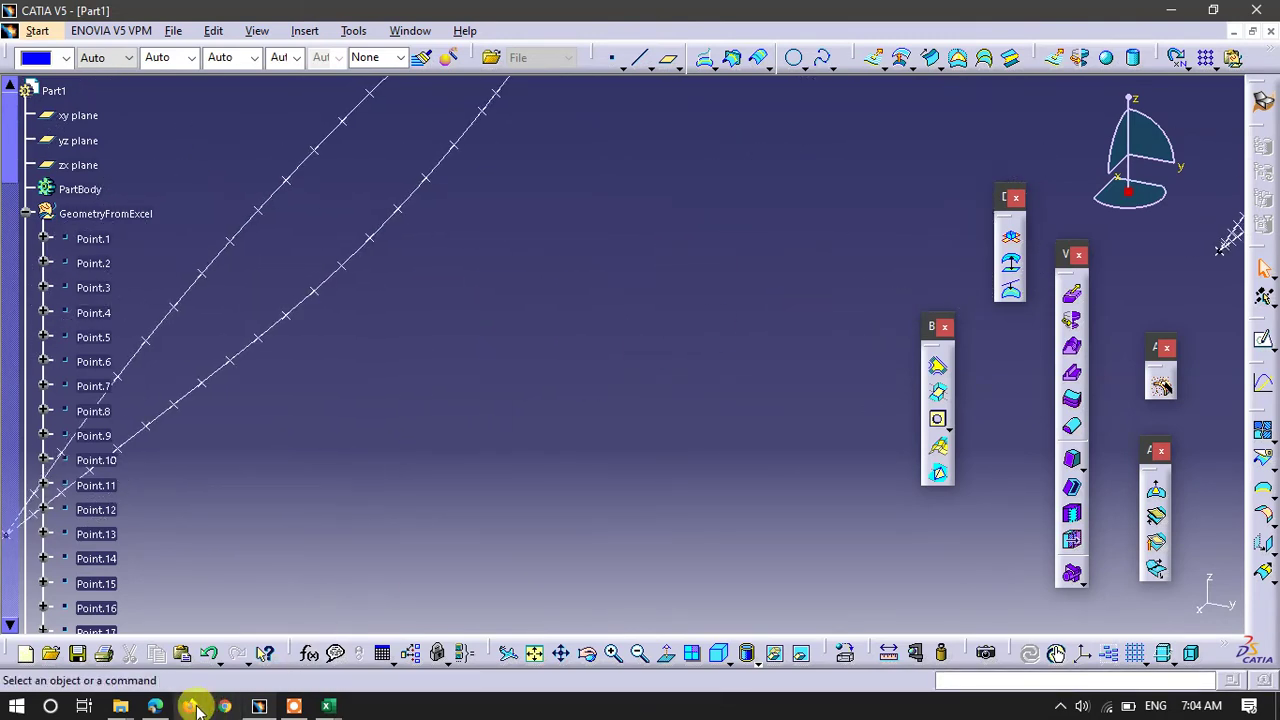
# Review the Boeing 737 airfoil sections image and the bacxxx-il plotter page in the browser, and return to CATIA
pyautogui.click(155, 706)
pyautogui.click(300, 14)
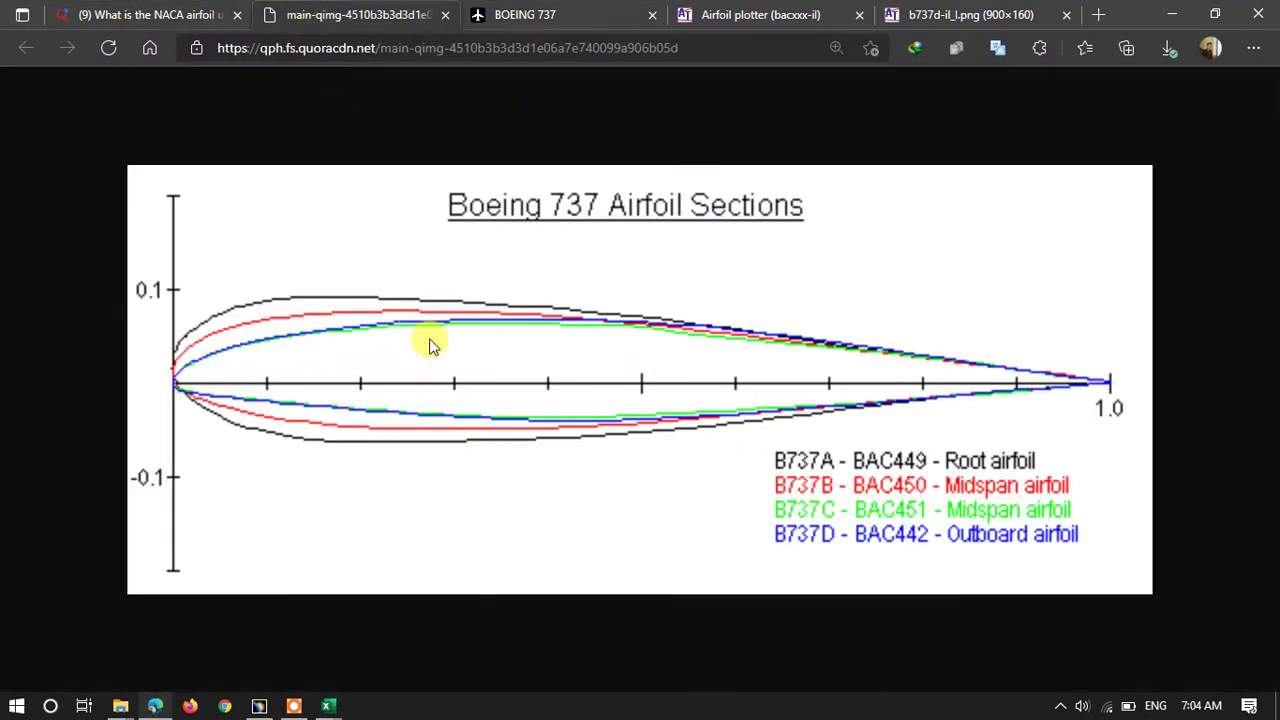
pyautogui.click(568, 12)
pyautogui.click(712, 12)
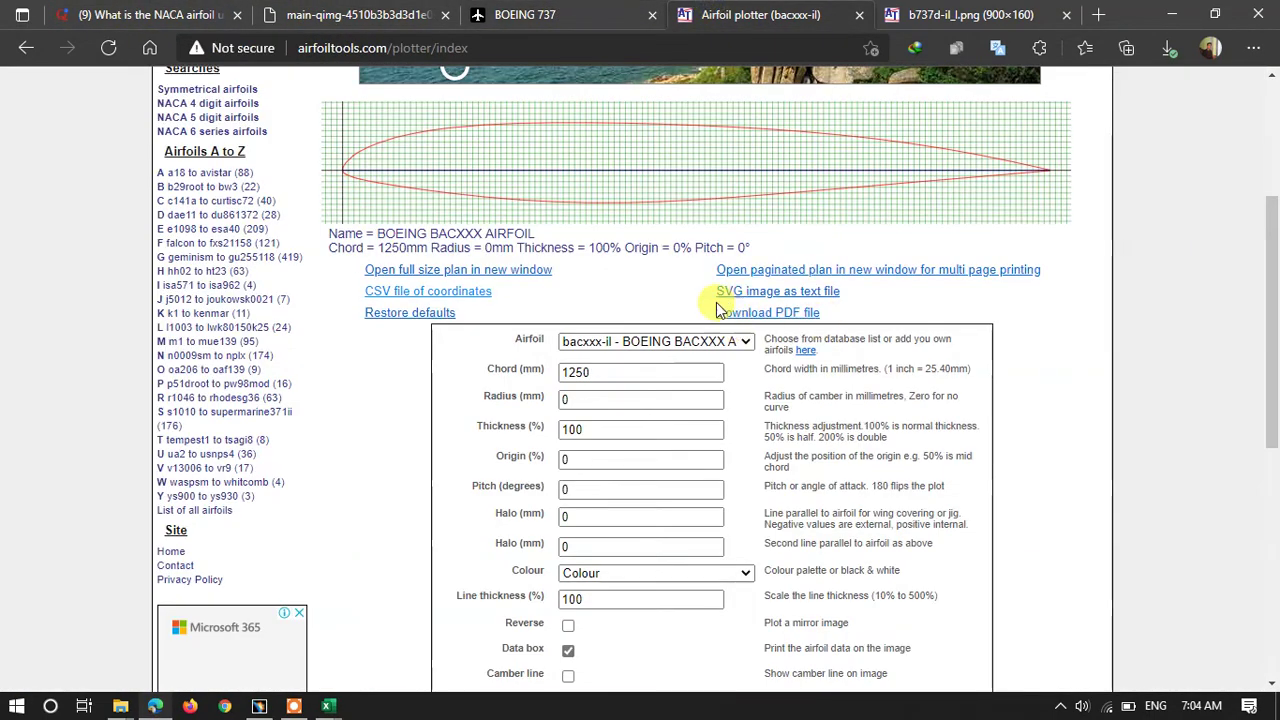
pyautogui.click(1168, 16)
pyautogui.moveTo(454, 334); pyautogui.dragTo(555, 390, button='middle')
pyautogui.moveTo(614, 351); pyautogui.dragTo(666, 260, button='middle')
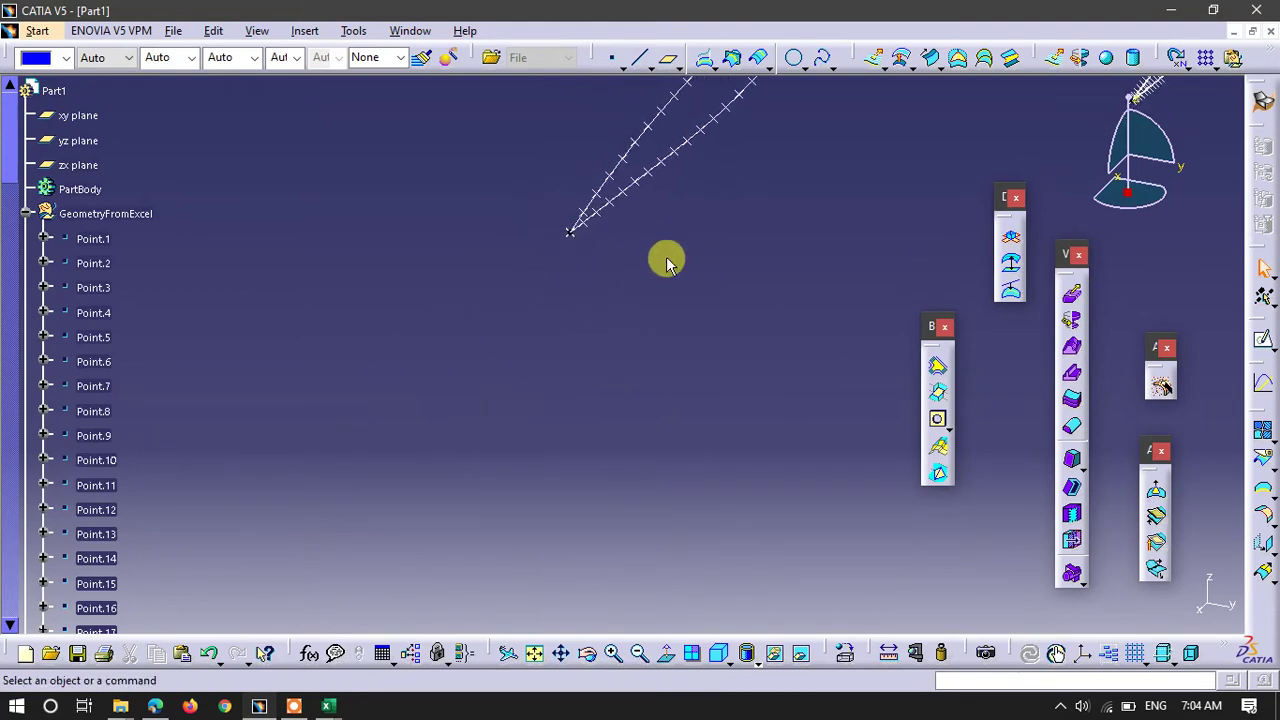
pyautogui.moveTo(571, 277); pyautogui.dragTo(736, 318, button='middle')
pyautogui.moveTo(457, 394); pyautogui.dragTo(667, 348, button='middle')
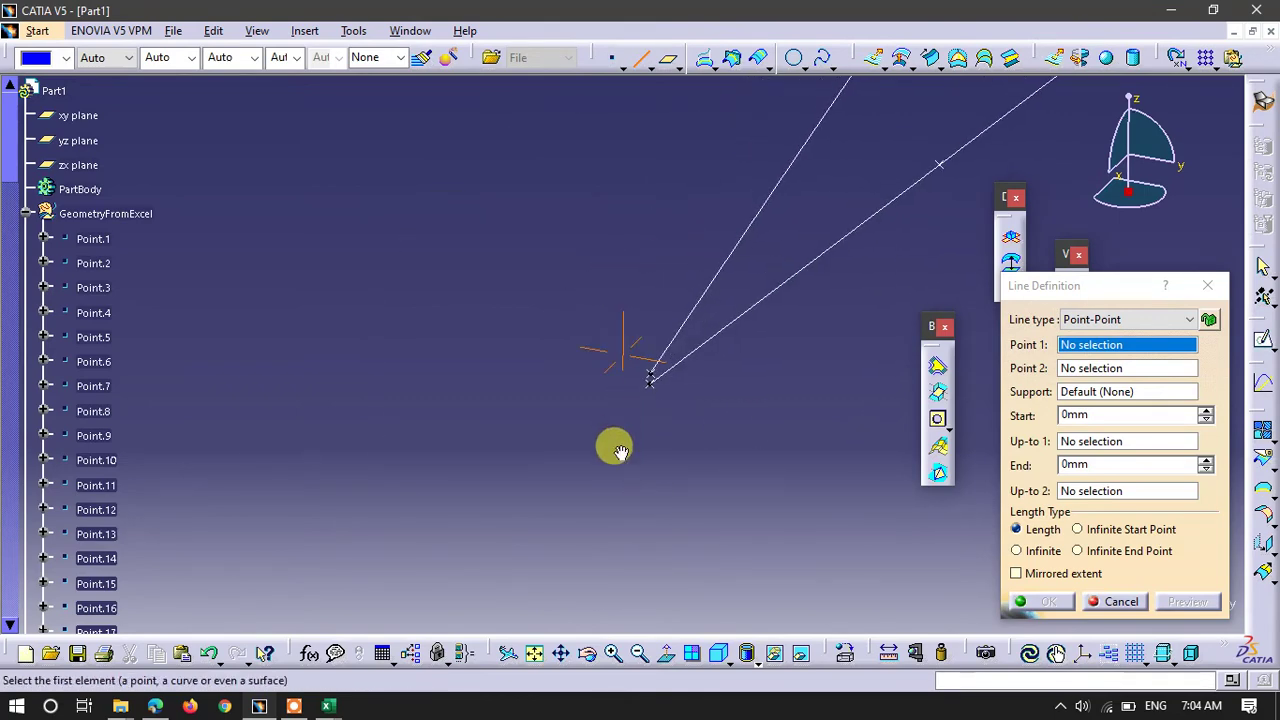
pyautogui.click(1208, 286)
# Close the root airfoil's open trailing edge with a Point-Point line from its upper end point to its lower end point
pyautogui.moveTo(559, 178); pyautogui.dragTo(654, 306, button='middle')
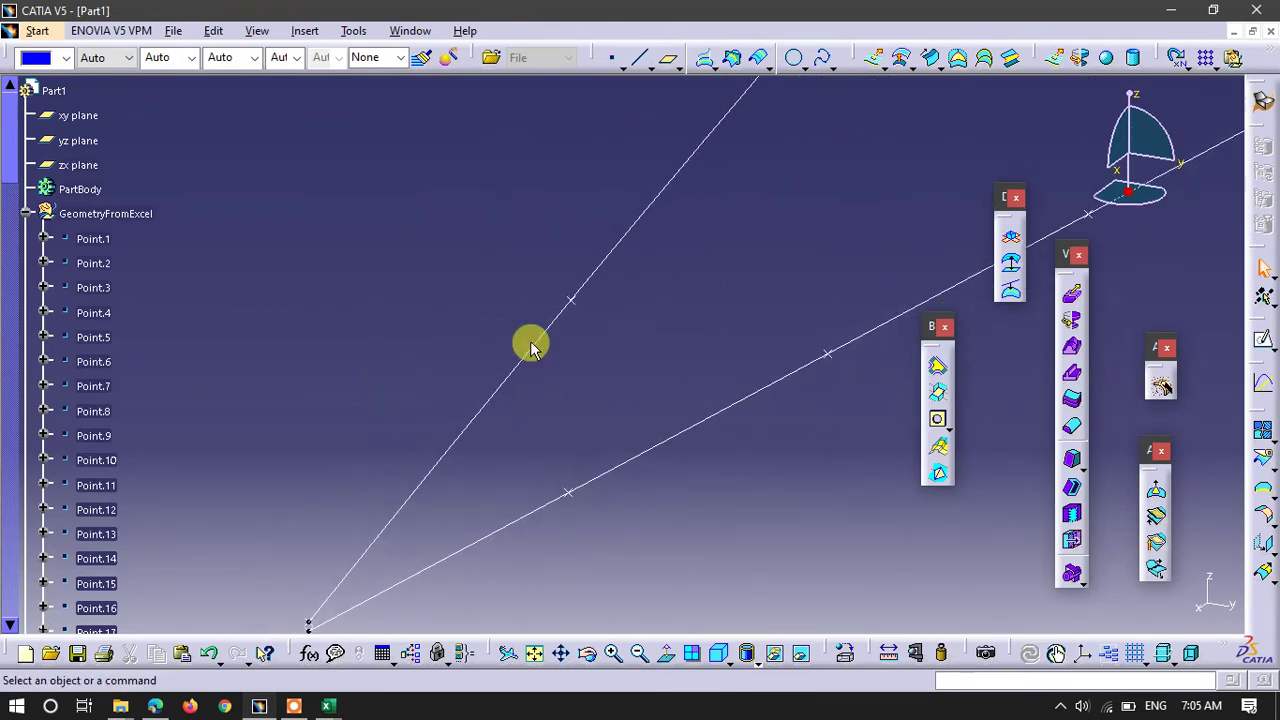
pyautogui.moveTo(437, 474); pyautogui.dragTo(733, 249, button='middle')
pyautogui.moveTo(606, 480); pyautogui.dragTo(623, 320, button='middle')
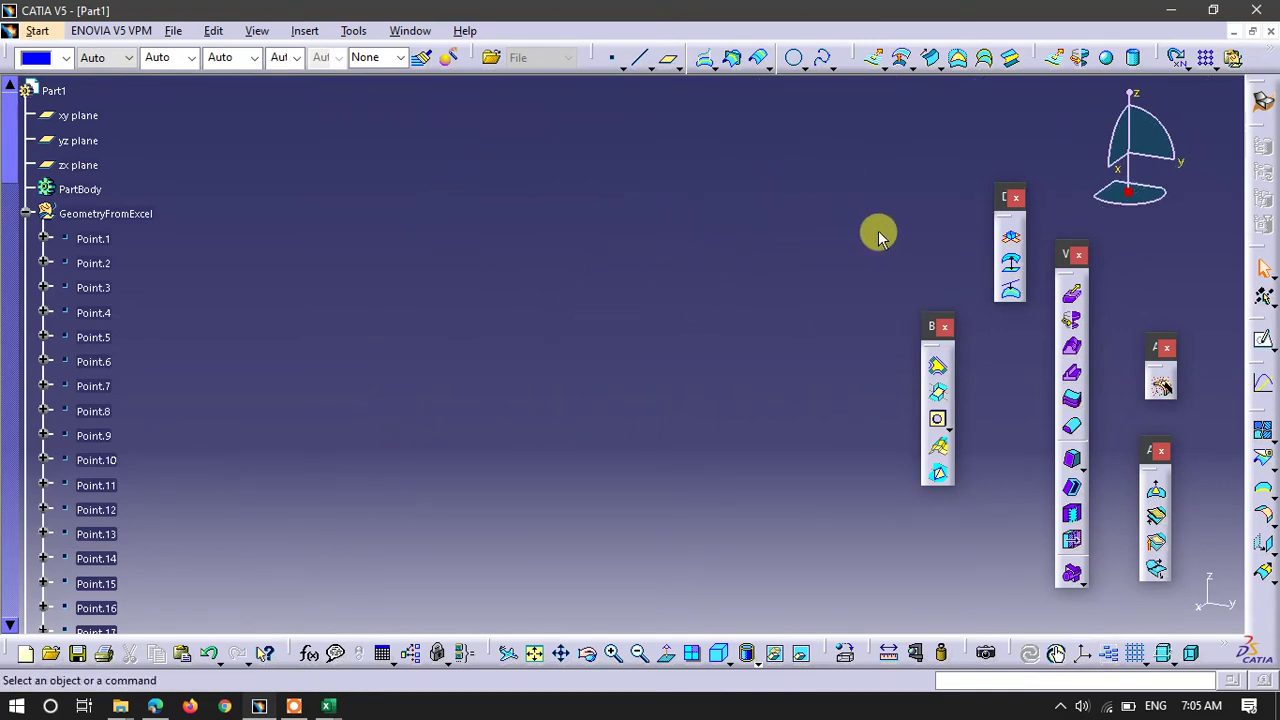
pyautogui.moveTo(846, 163); pyautogui.dragTo(640, 183, button='middle')
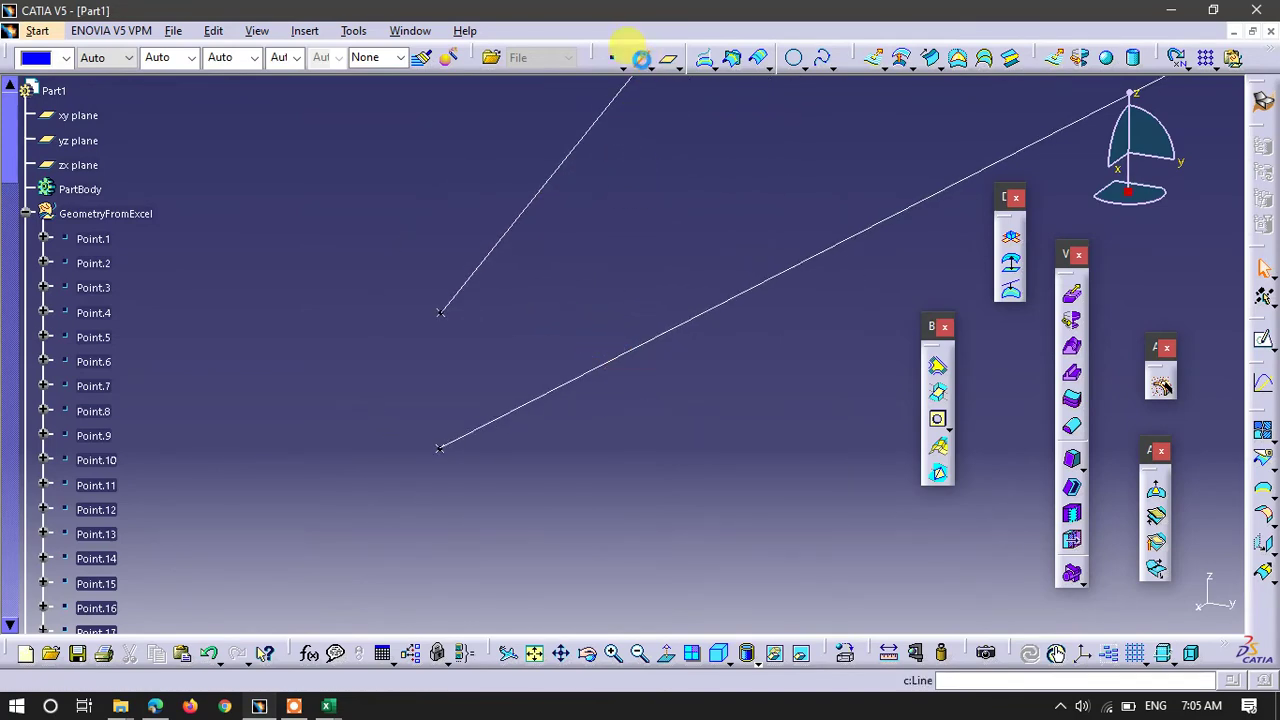
pyautogui.click(643, 56)
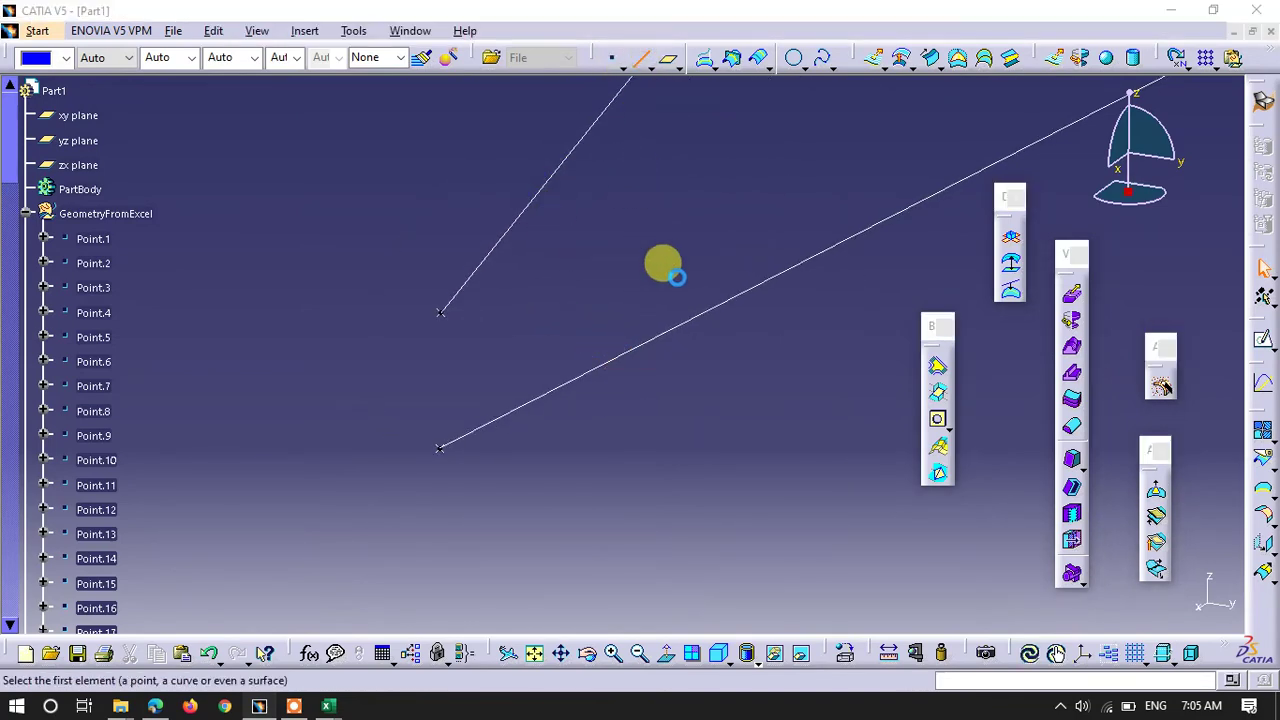
pyautogui.click(443, 312)
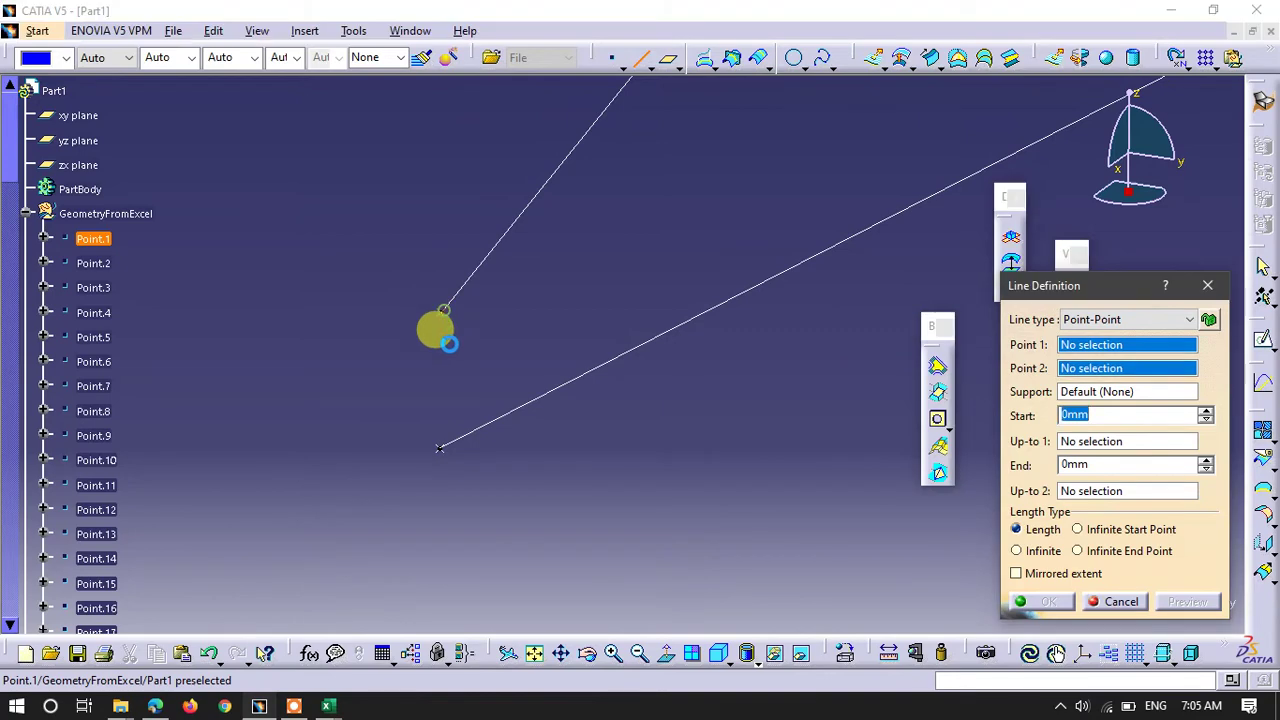
pyautogui.click(446, 450)
pyautogui.click(1068, 603)
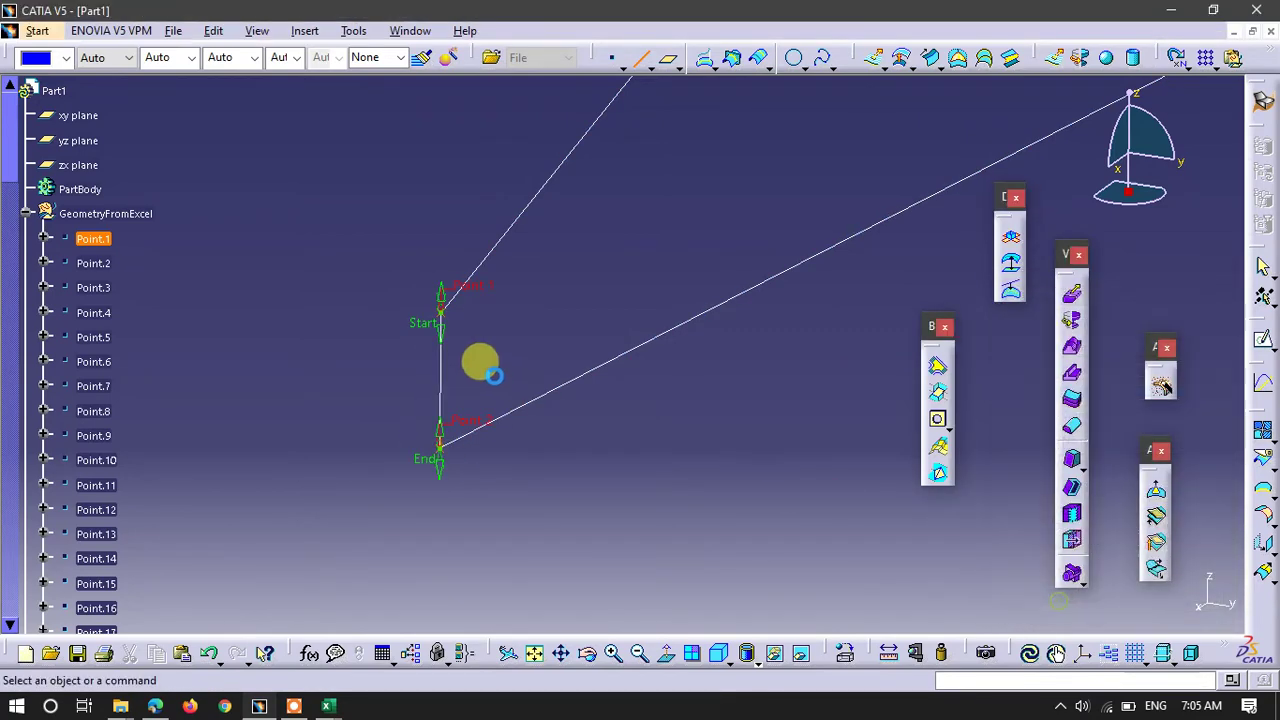
pyautogui.click(549, 320)
# Close the tip airfoil's open trailing edge with a Point-Point line from Point.62 to Point.122
pyautogui.keyDown('ctrl'); pyautogui.moveTo(671, 192); pyautogui.dragTo(558, 383, button='middle'); pyautogui.keyUp('ctrl')
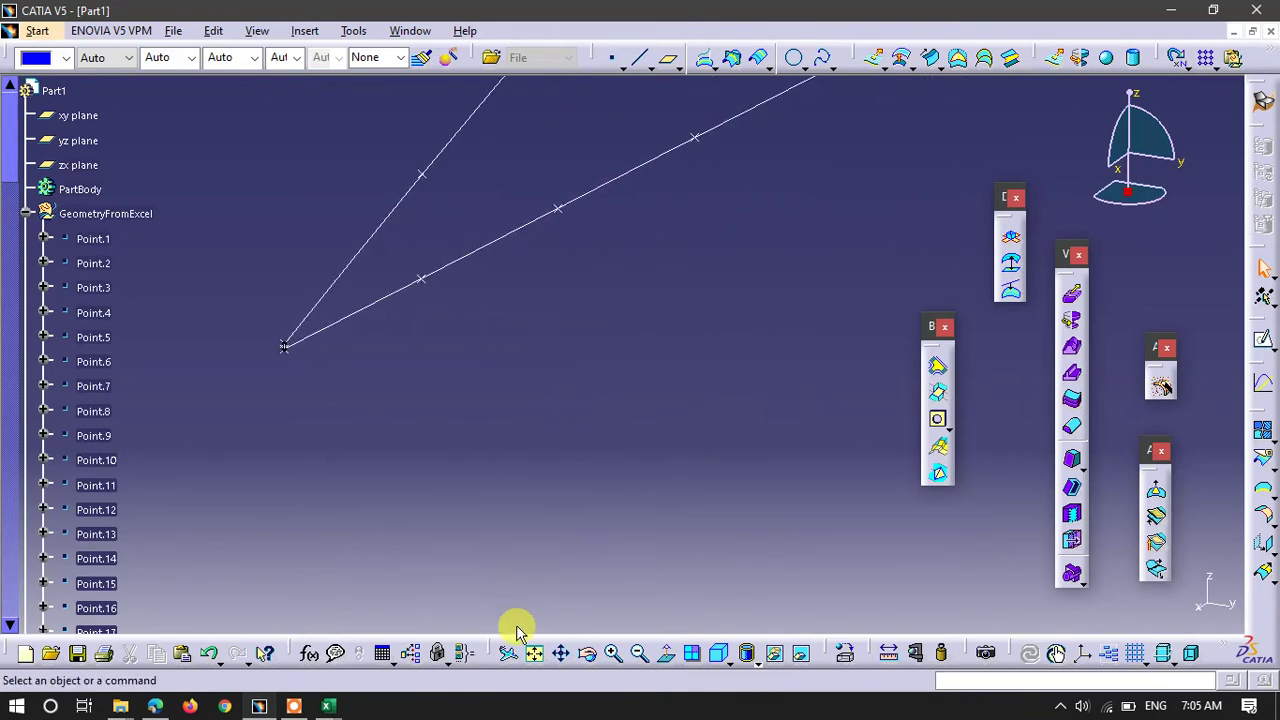
pyautogui.click(537, 655)
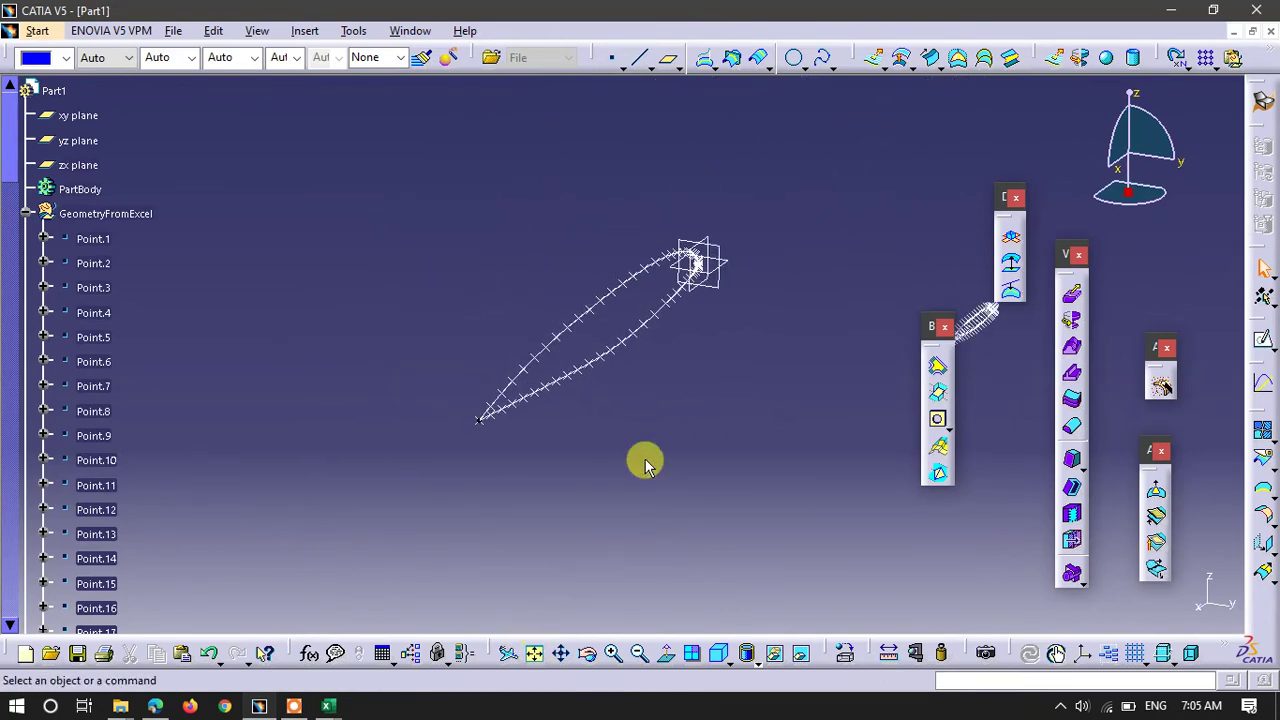
pyautogui.moveTo(820, 409); pyautogui.dragTo(690, 422, button='middle')
pyautogui.moveTo(655, 108); pyautogui.dragTo(636, 166, button='middle')
pyautogui.moveTo(622, 470); pyautogui.dragTo(757, 223, button='middle')
pyautogui.moveTo(710, 522); pyautogui.dragTo(719, 571, button='middle')
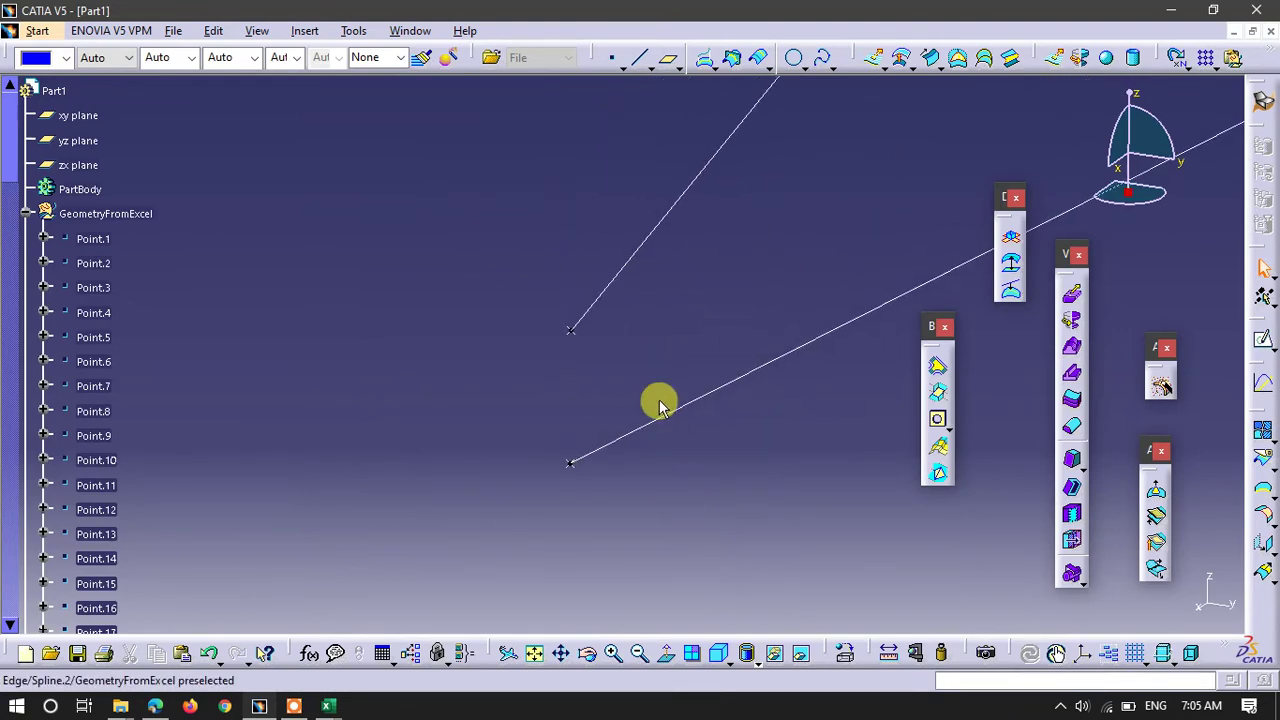
pyautogui.click(643, 57)
pyautogui.click(575, 334)
pyautogui.click(570, 463)
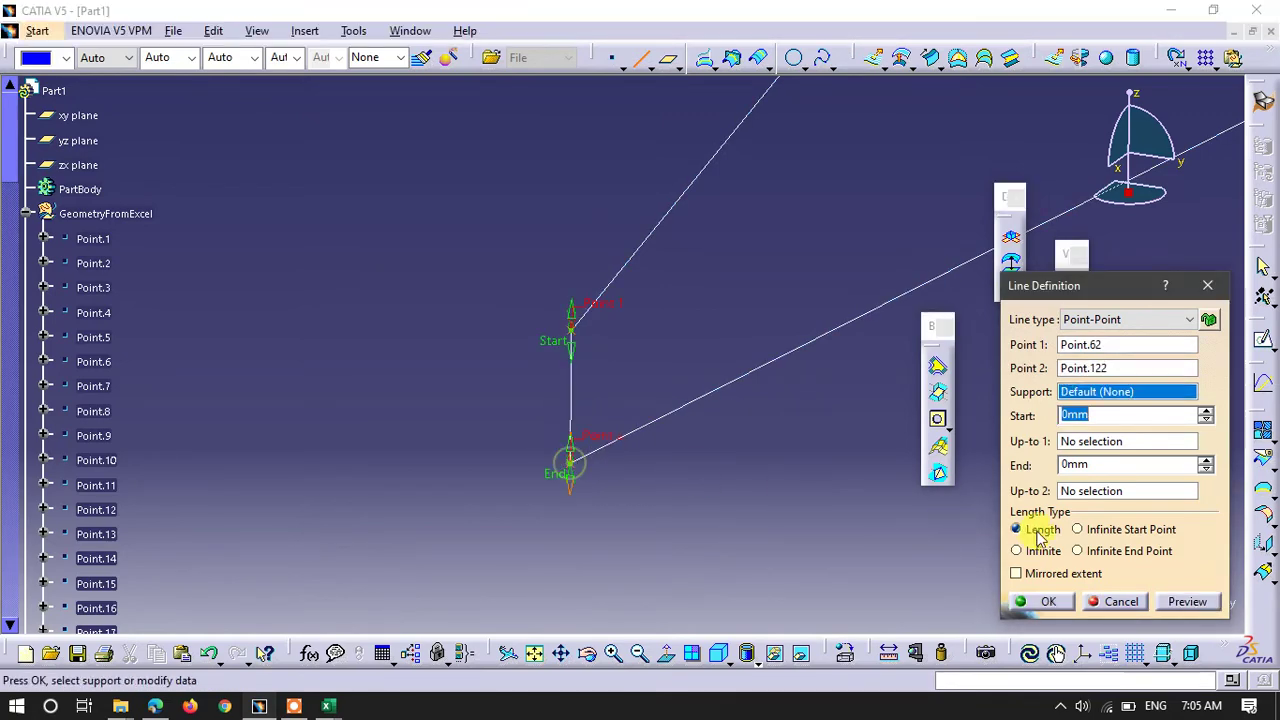
pyautogui.click(1083, 600)
# Bring both closed airfoils into view and move the floating toolbar clear of the tip airfoil
pyautogui.moveTo(476, 200); pyautogui.dragTo(765, 375, button='middle')
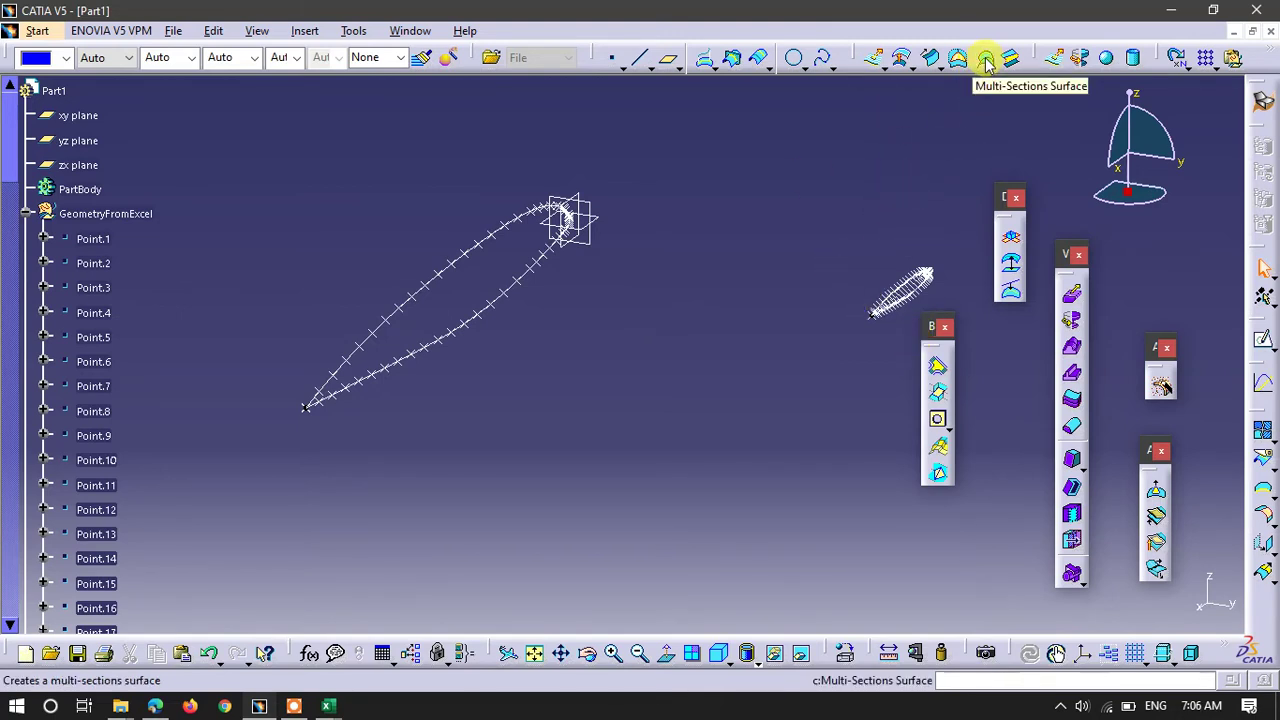
pyautogui.moveTo(929, 335)
pyautogui.mouseDown()
pyautogui.moveTo(1171, 214)
pyautogui.moveTo(1194, 186)
pyautogui.moveTo(940, 333)
pyautogui.mouseUp()
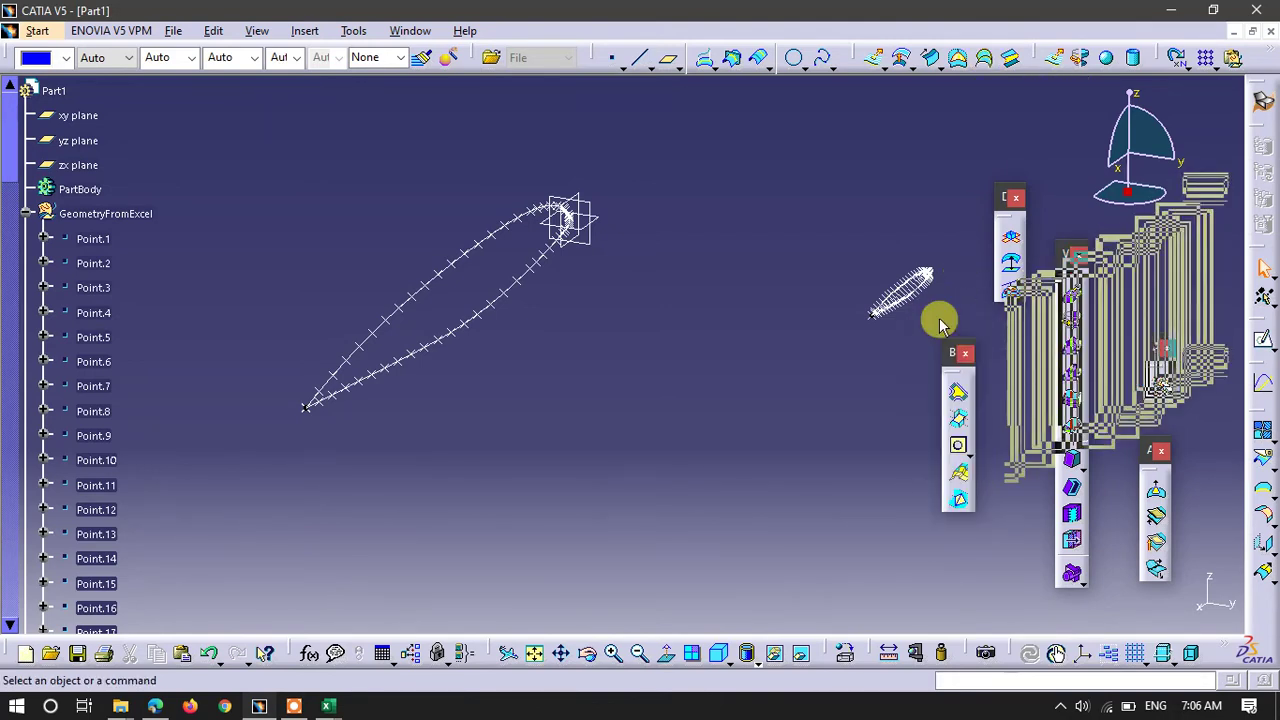
pyautogui.moveTo(700, 362); pyautogui.dragTo(320, 325, button='middle')
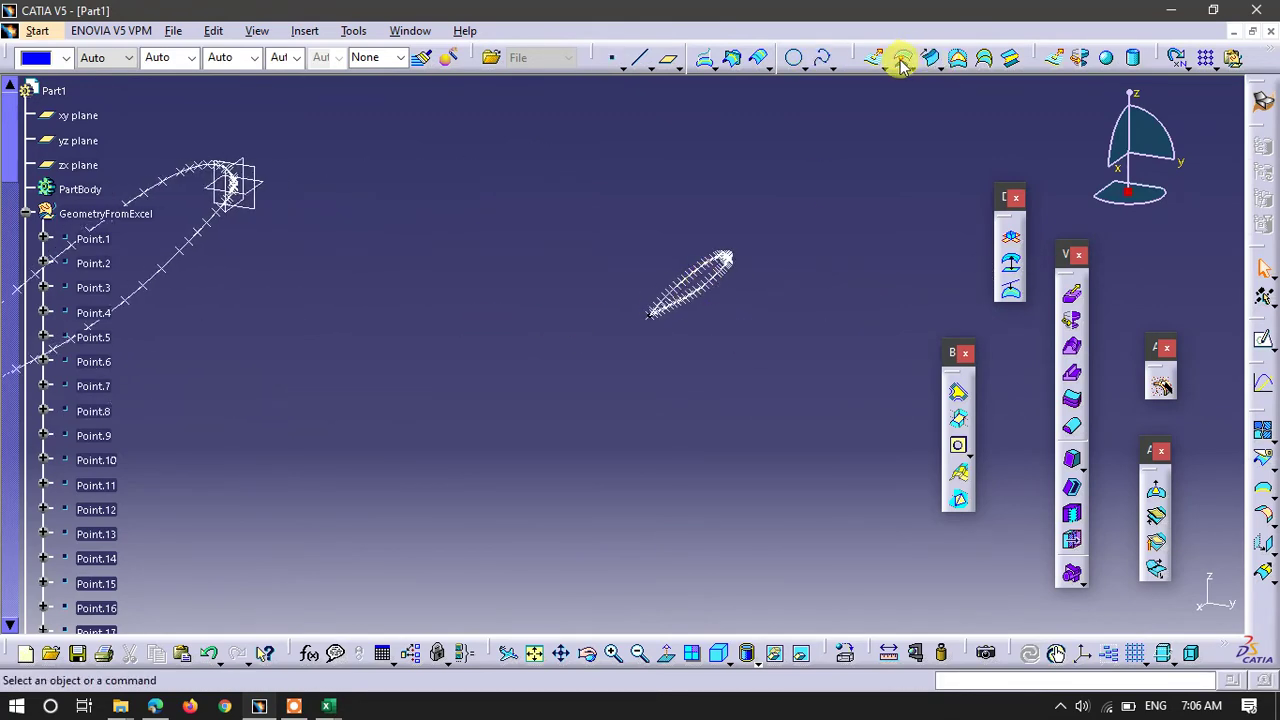
# Create a multi-sections surface from the root airfoil Spline.1 to the tip airfoil Spline.2
pyautogui.click(982, 62)
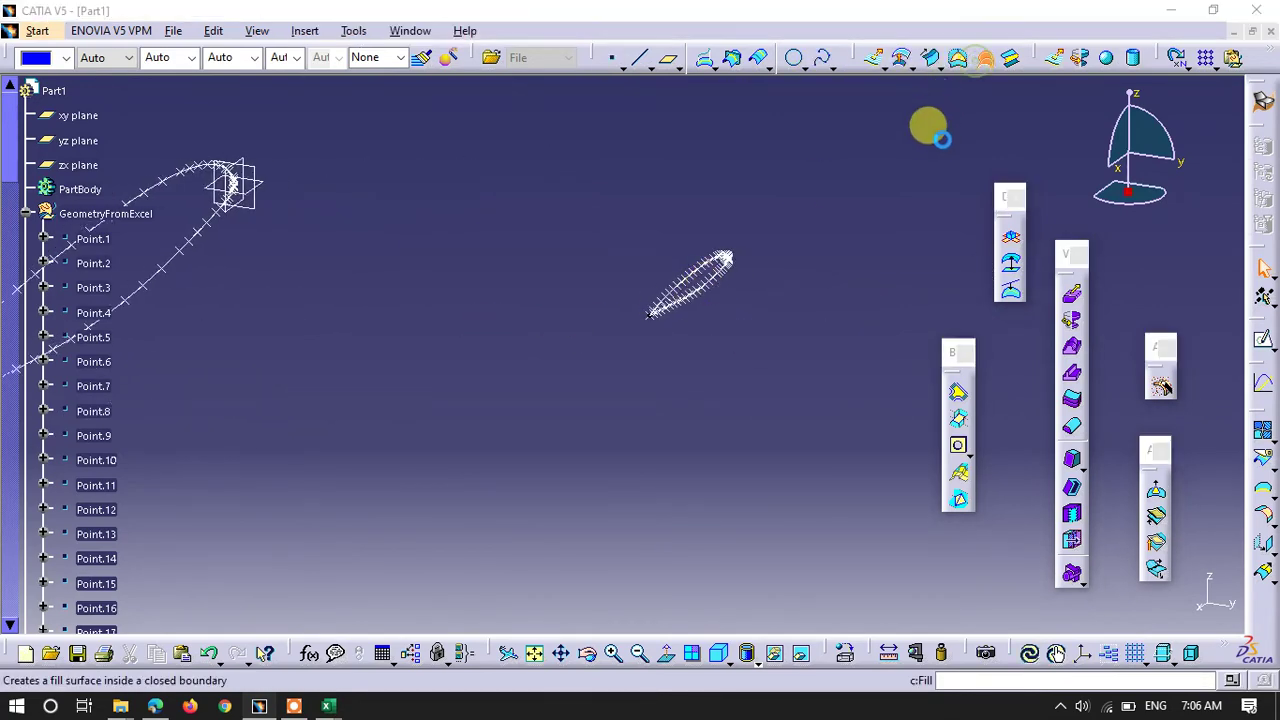
pyautogui.moveTo(347, 197); pyautogui.dragTo(683, 203, button='middle')
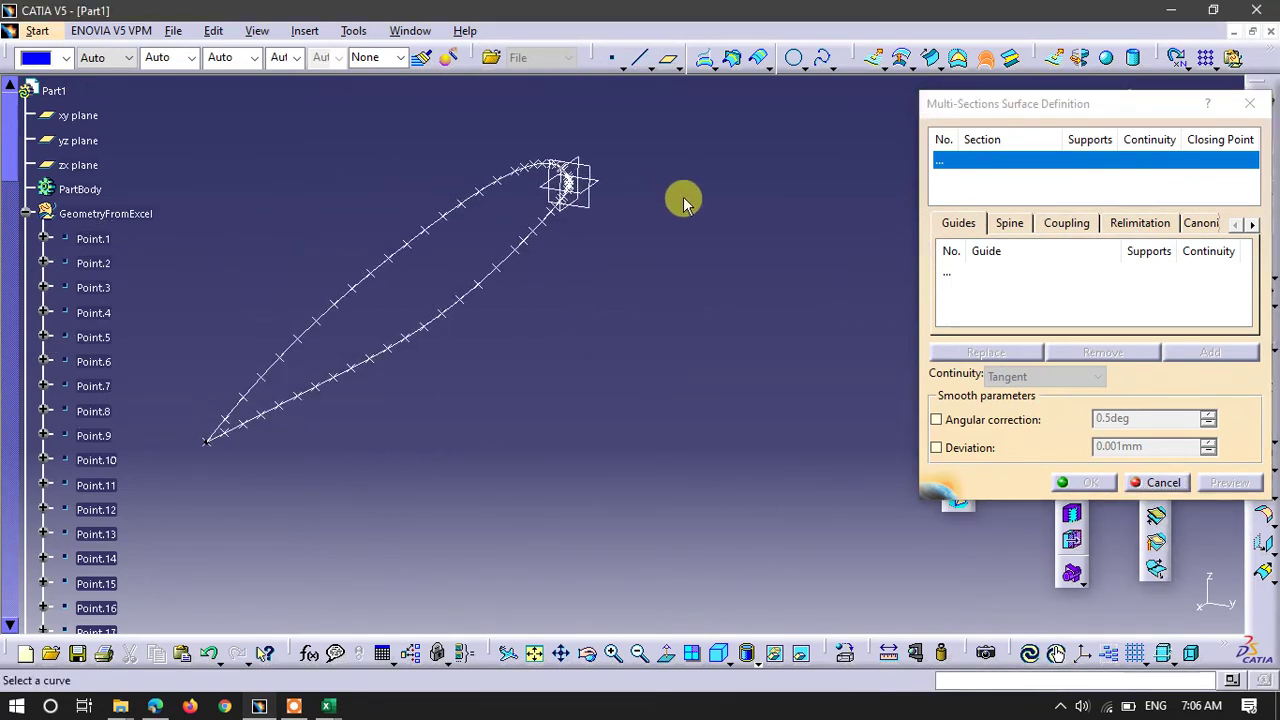
pyautogui.click(506, 257)
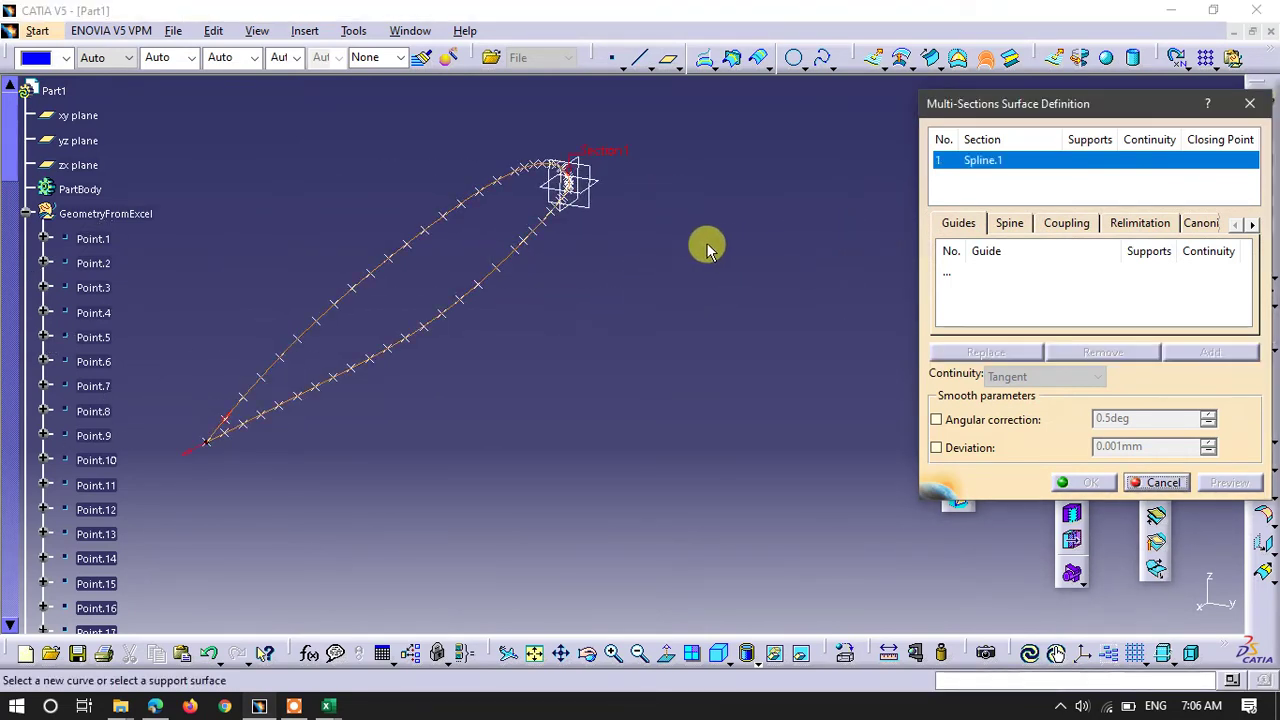
pyautogui.moveTo(766, 240); pyautogui.dragTo(502, 200, button='middle')
pyautogui.moveTo(728, 262); pyautogui.dragTo(548, 308, button='middle')
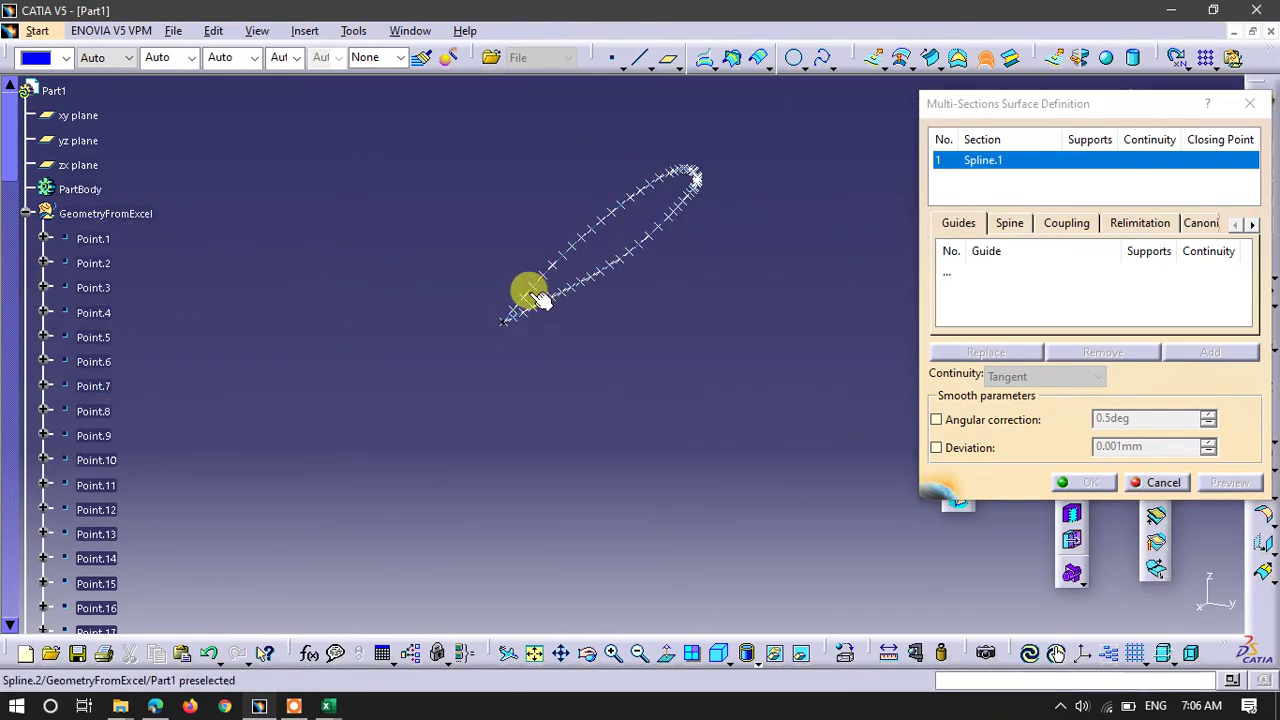
pyautogui.click(535, 297)
pyautogui.moveTo(505, 211); pyautogui.dragTo(610, 425, button='middle')
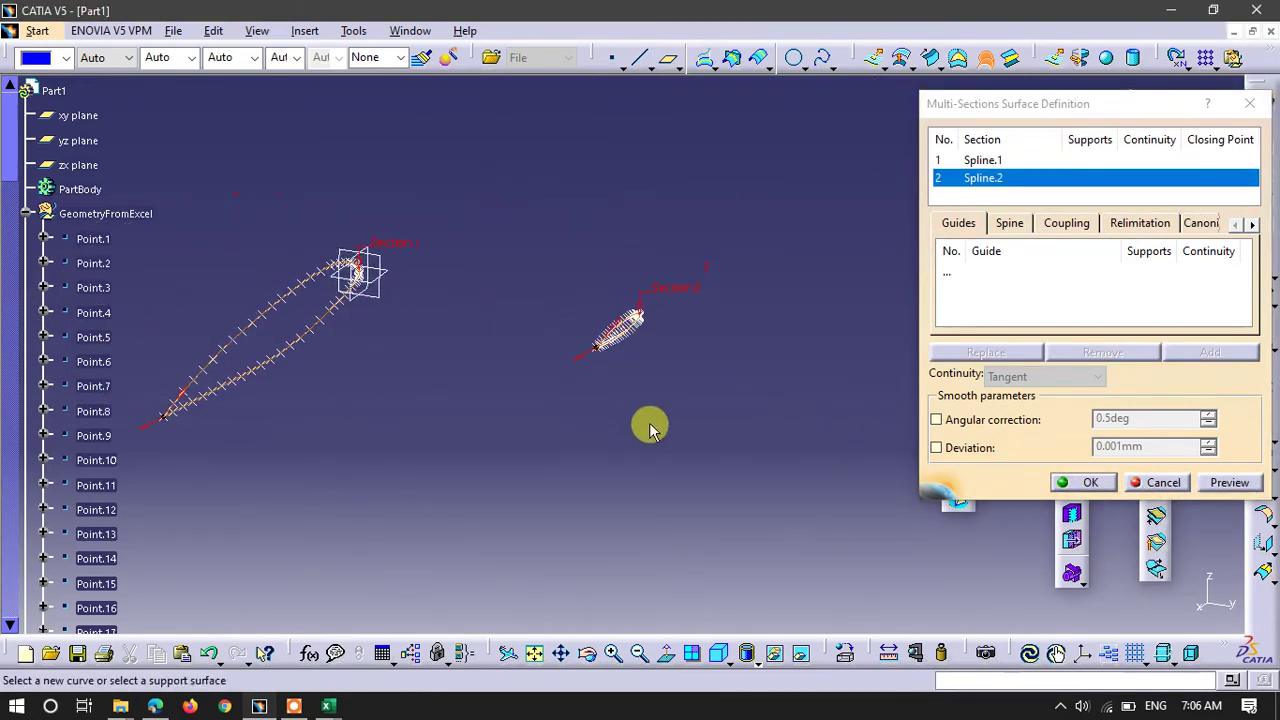
pyautogui.click(1232, 483)
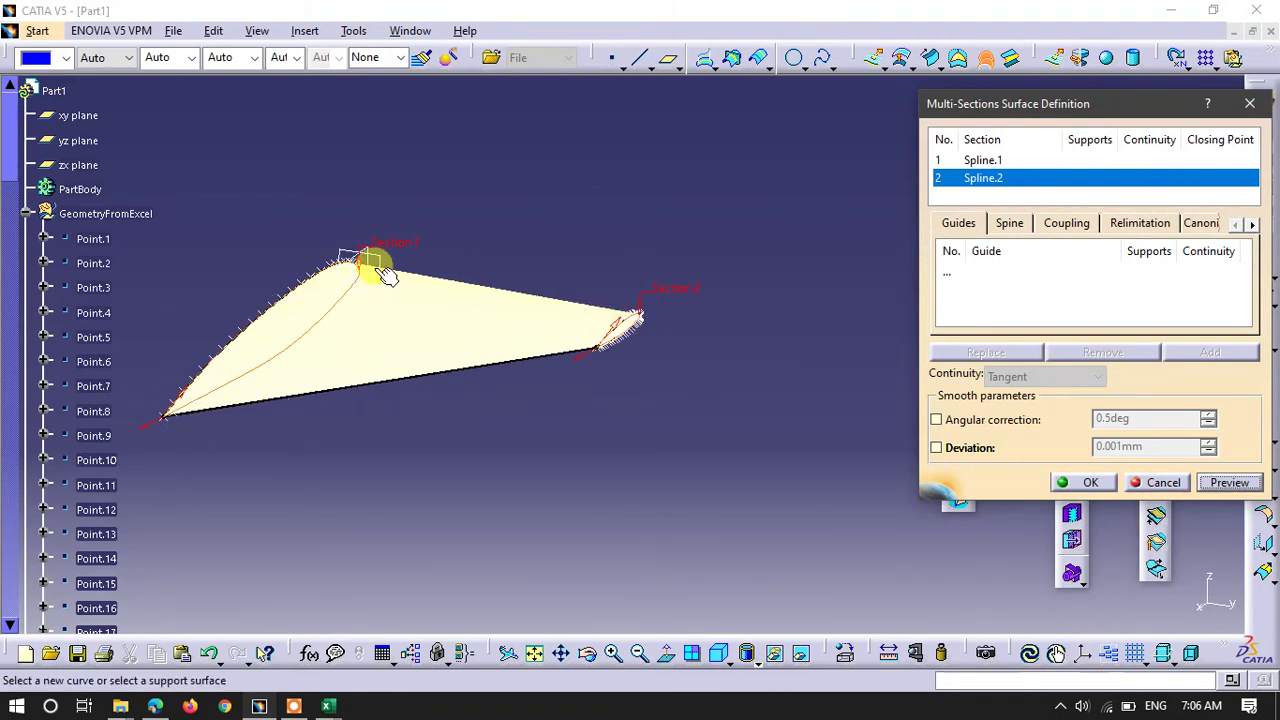
pyautogui.click(1091, 483)
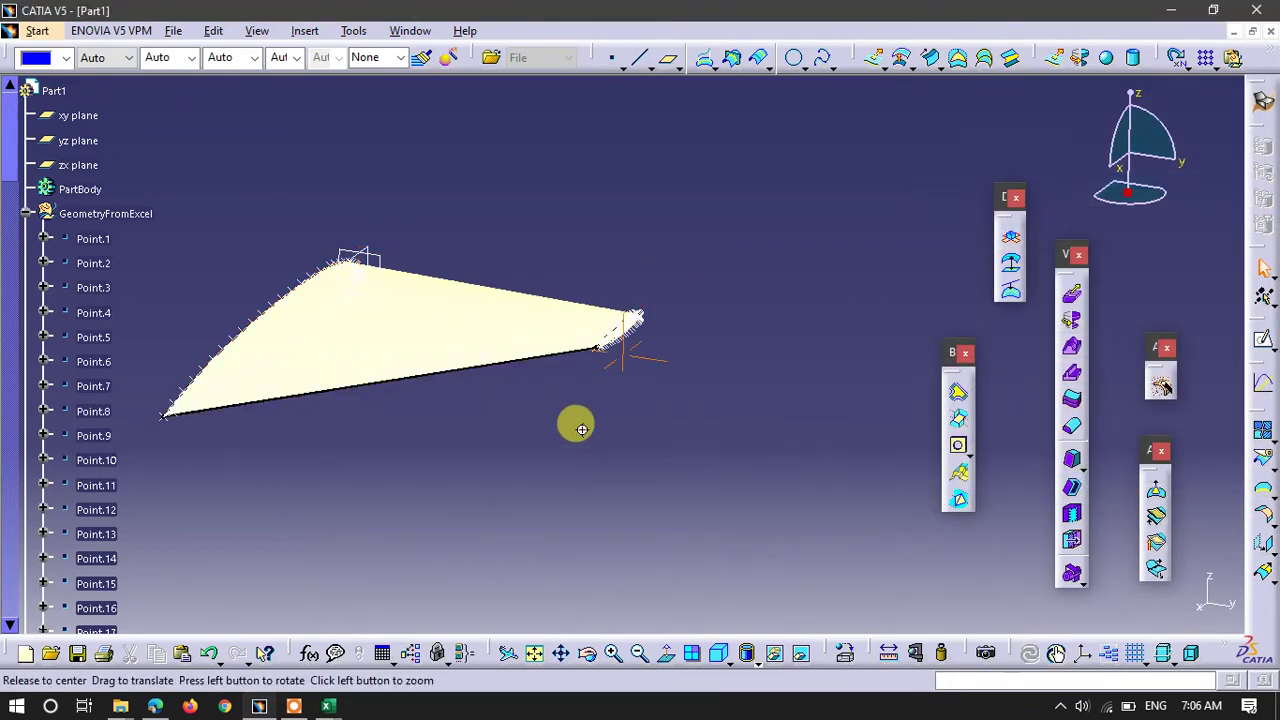
# Try to fill the open wing tip using only the tip airfoil spline, Spline.2, as the boundary
pyautogui.scroll(3, 580, 429)
pyautogui.moveTo(808, 388); pyautogui.dragTo(816, 462, button='middle')
pyautogui.moveTo(831, 398); pyautogui.dragTo(770, 325, button='middle')
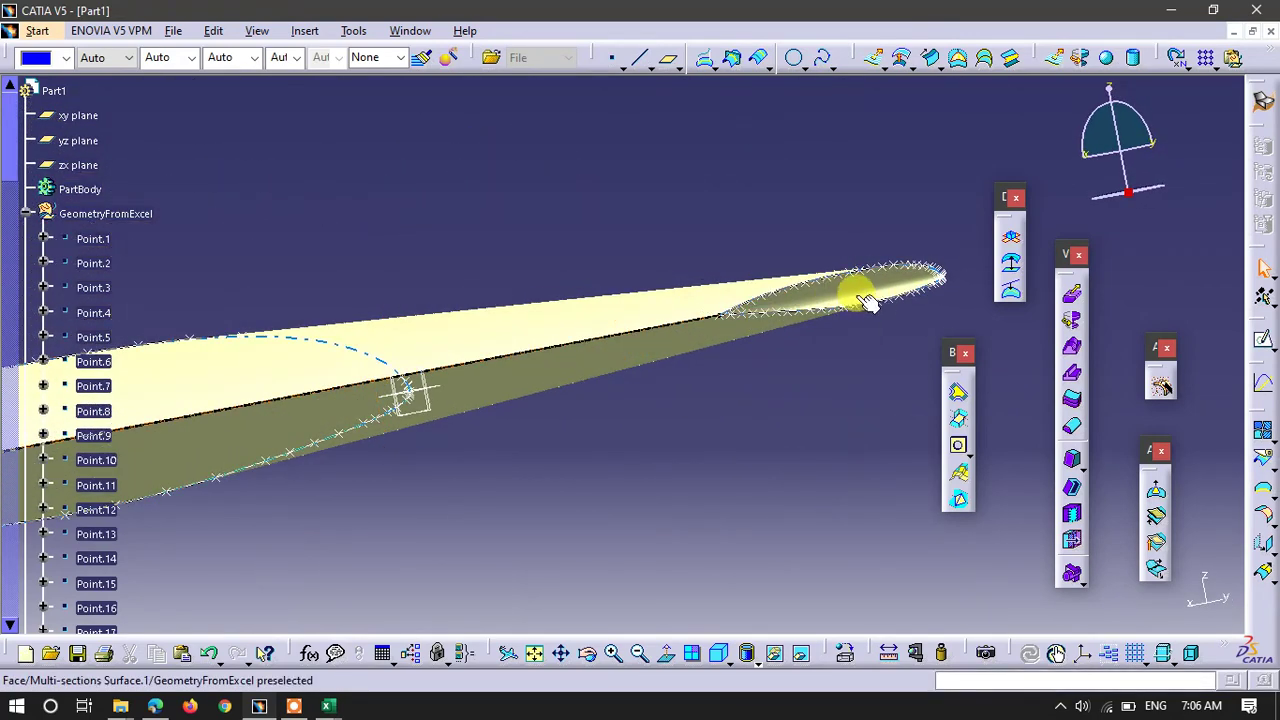
pyautogui.moveTo(581, 242); pyautogui.dragTo(606, 334, button='middle')
pyautogui.moveTo(571, 229); pyautogui.dragTo(723, 346, button='middle')
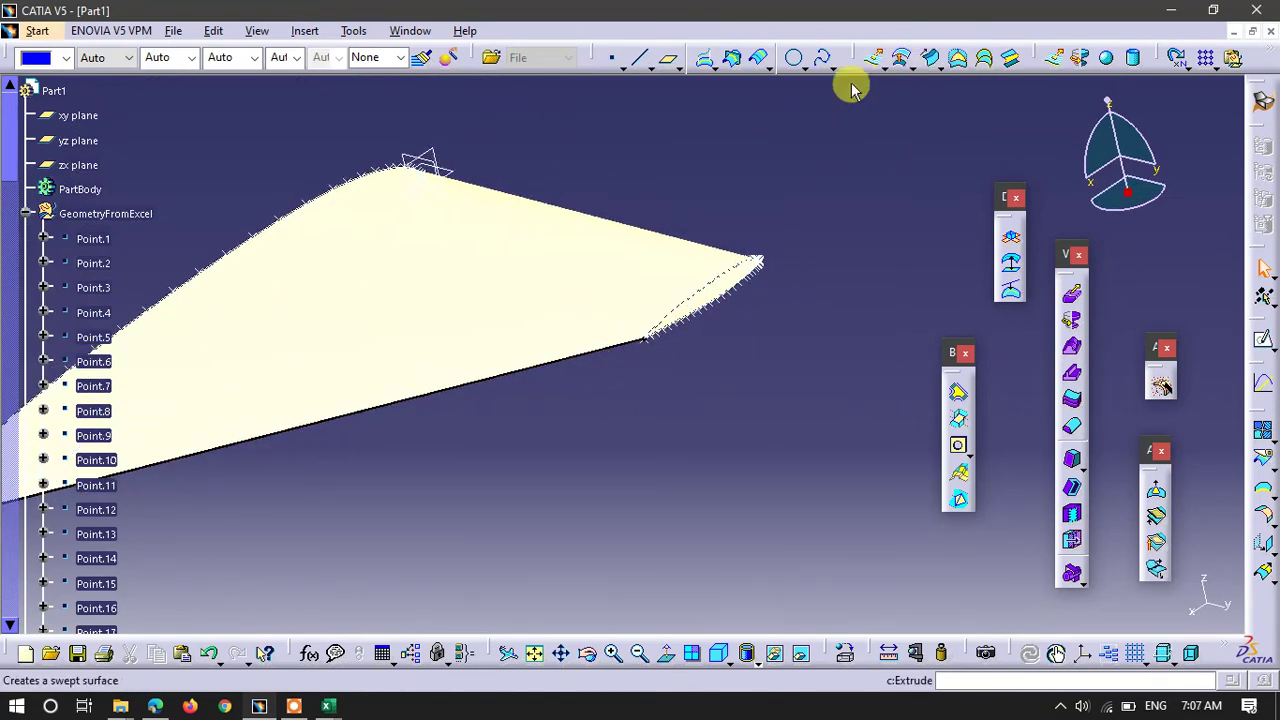
pyautogui.click(958, 62)
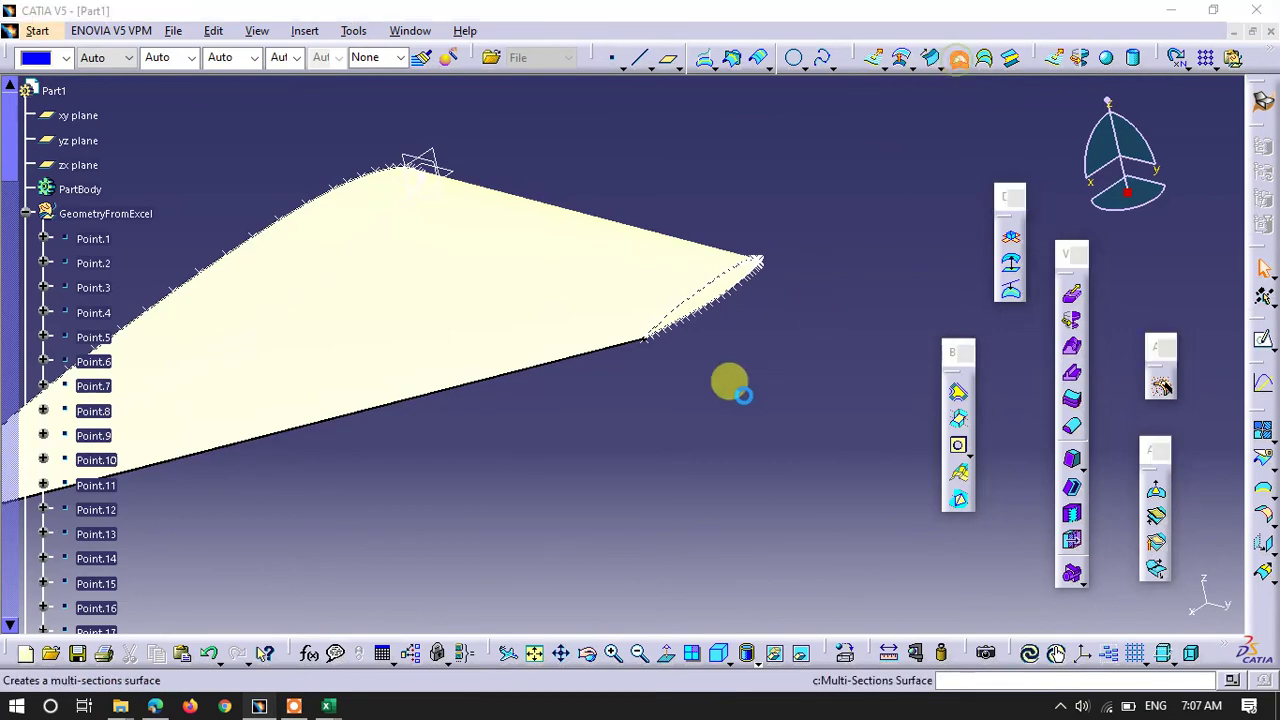
pyautogui.moveTo(749, 360); pyautogui.dragTo(875, 163, button='middle')
pyautogui.click(883, 137)
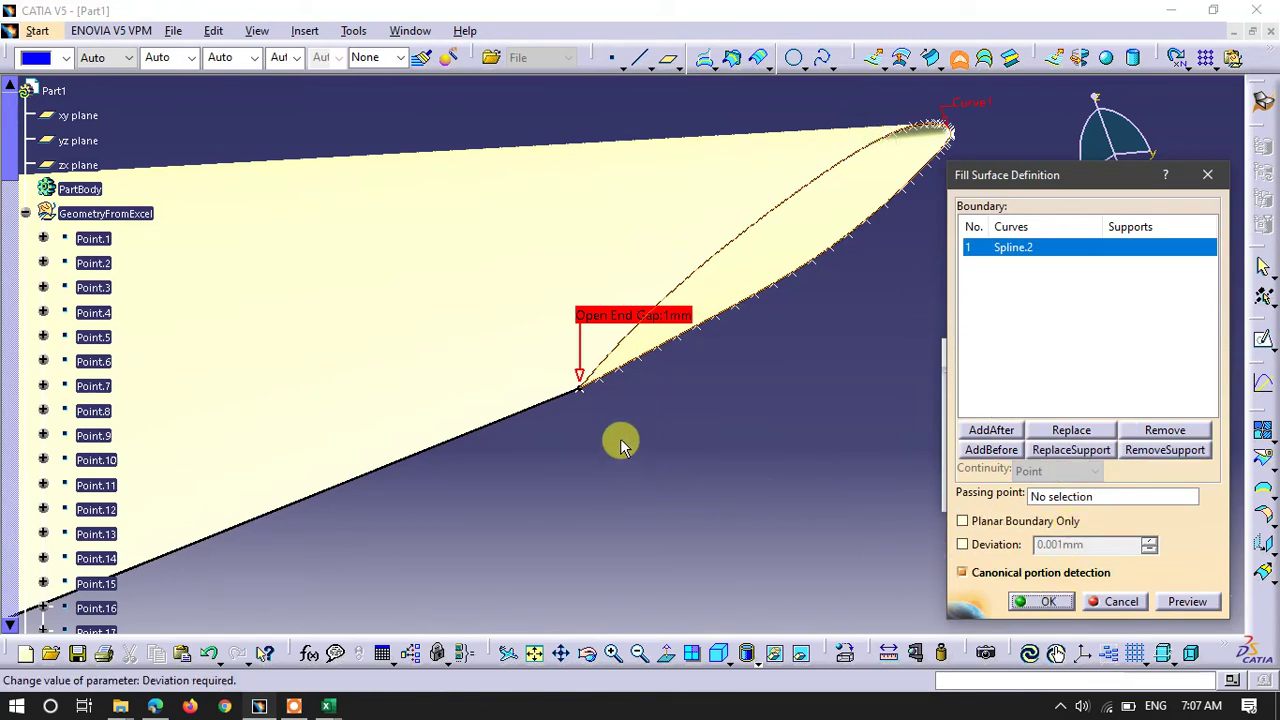
pyautogui.moveTo(594, 417)
pyautogui.mouseDown(button='middle')
pyautogui.moveTo(571, 291)
pyautogui.moveTo(575, 557)
pyautogui.moveTo(711, 414)
pyautogui.mouseUp(button='middle')
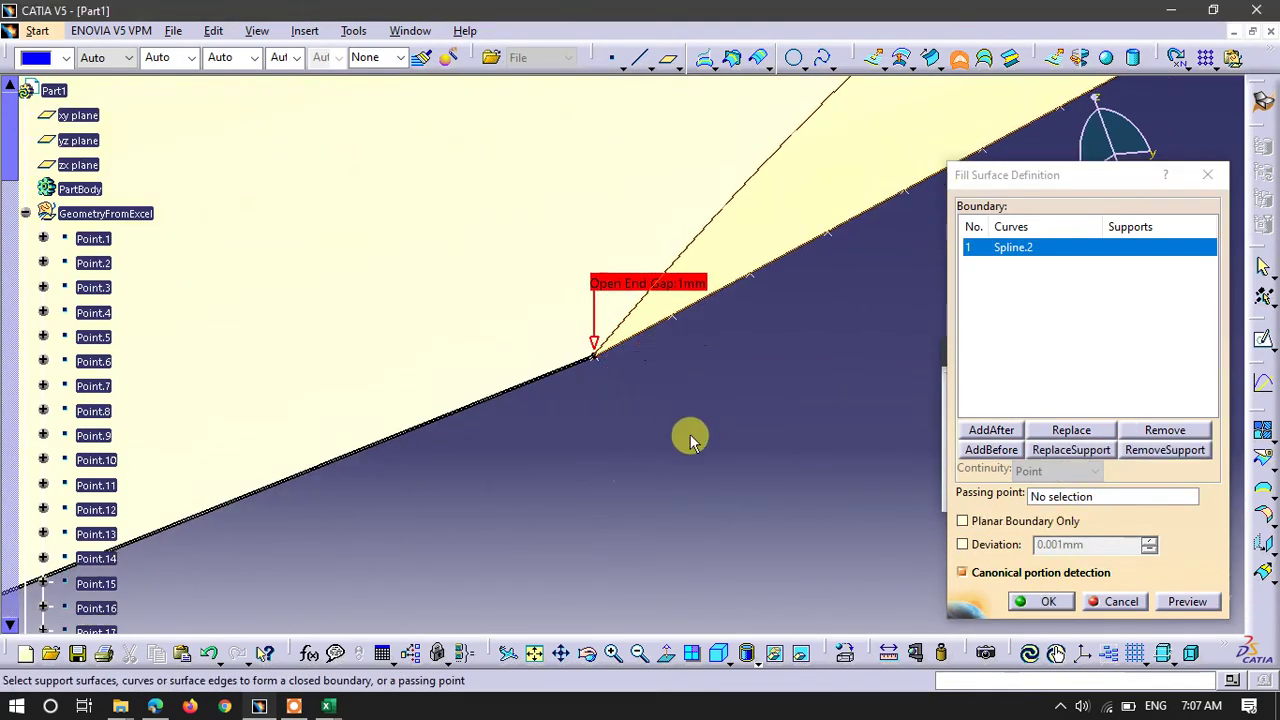
pyautogui.moveTo(566, 437)
pyautogui.mouseDown(button='middle')
pyautogui.moveTo(555, 377)
pyautogui.moveTo(520, 383)
pyautogui.moveTo(503, 314)
pyautogui.moveTo(443, 406)
pyautogui.moveTo(595, 338)
pyautogui.mouseUp(button='middle')
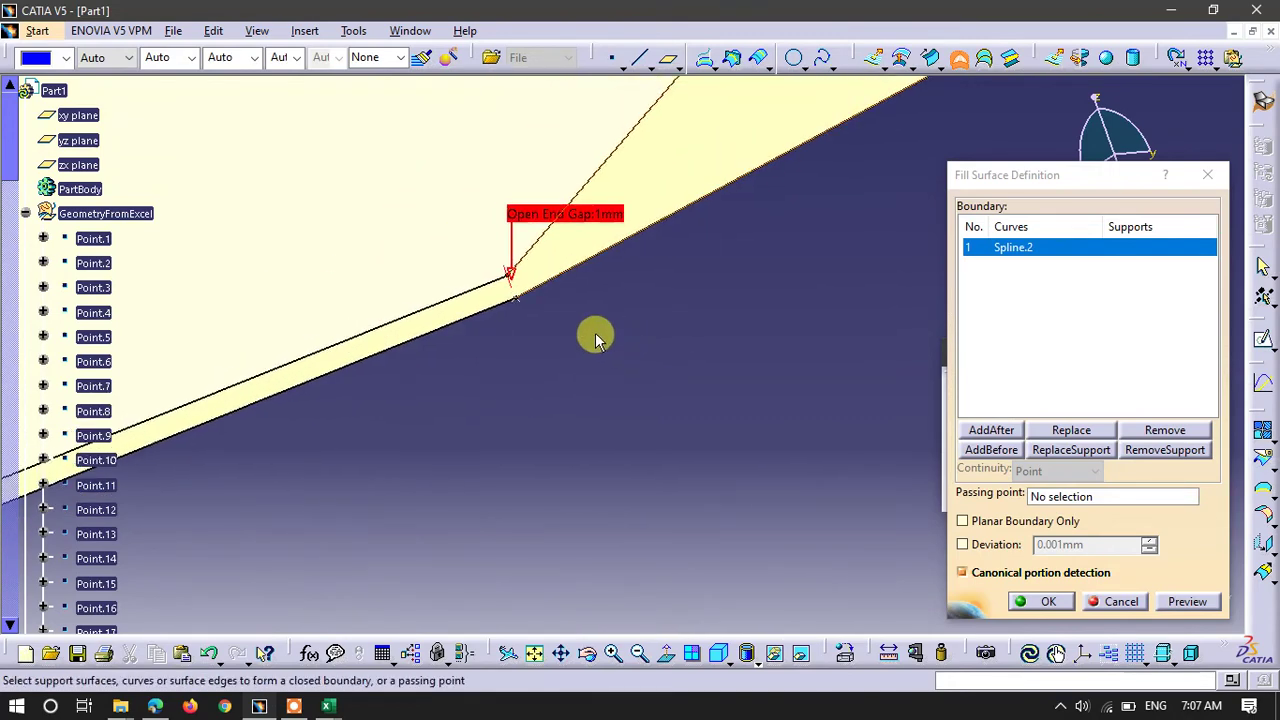
pyautogui.click(496, 290)
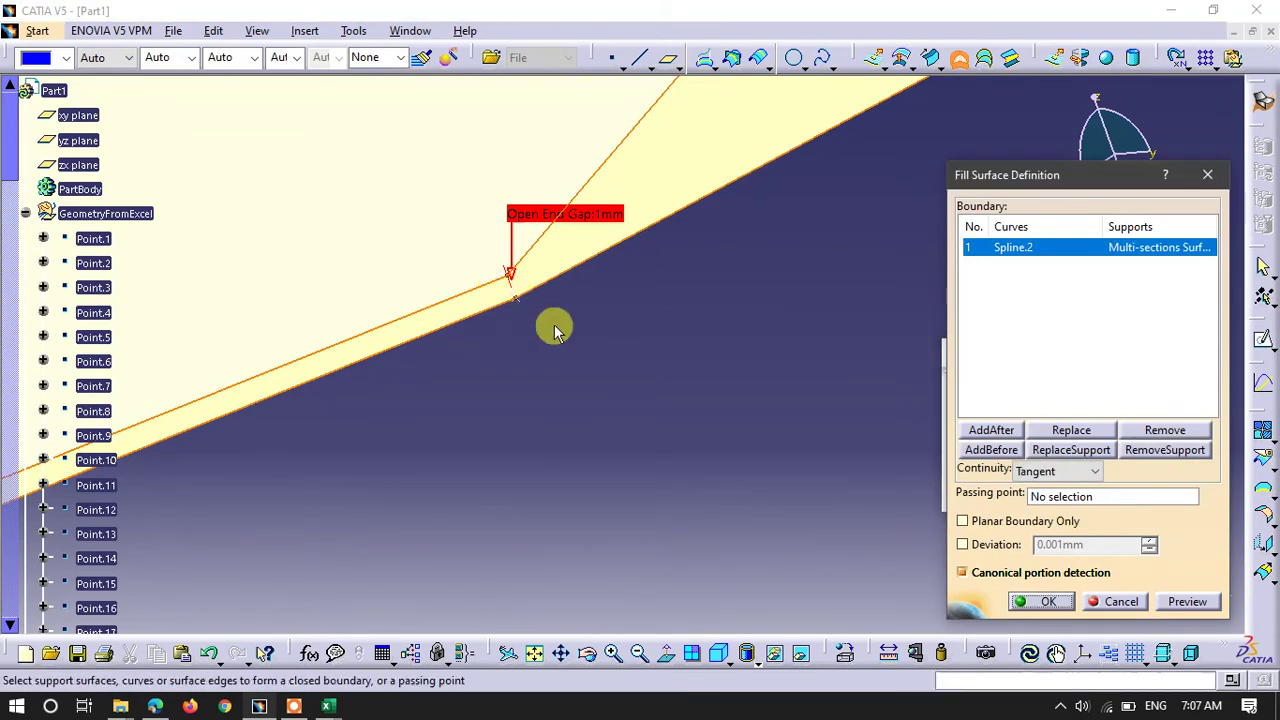
pyautogui.moveTo(649, 271)
pyautogui.mouseDown(button='middle')
pyautogui.moveTo(678, 528)
pyautogui.moveTo(643, 329)
pyautogui.moveTo(597, 234)
pyautogui.moveTo(660, 460)
pyautogui.moveTo(643, 260)
pyautogui.moveTo(737, 349)
pyautogui.mouseUp(button='middle')
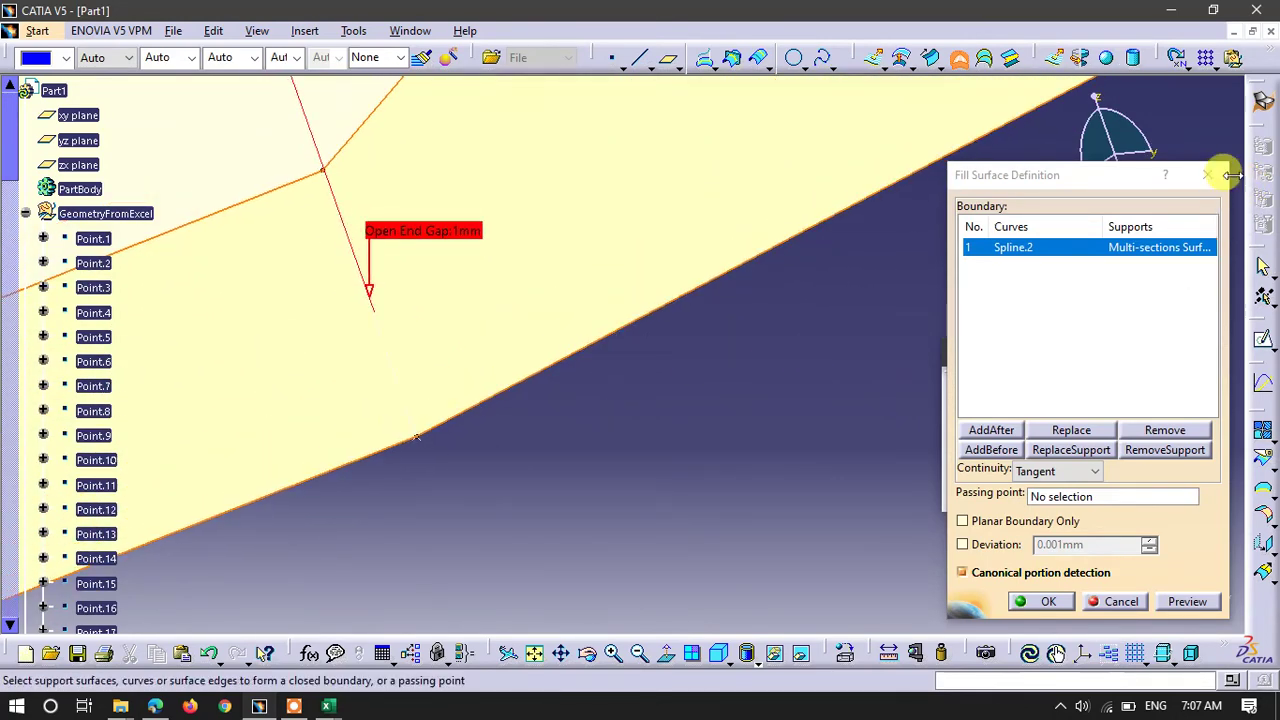
pyautogui.click(1208, 175)
# Undo the multi-sections surface built between the two airfoil splines
pyautogui.moveTo(783, 281); pyautogui.dragTo(571, 400, button='middle')
pyautogui.moveTo(589, 354); pyautogui.dragTo(795, 437, button='middle')
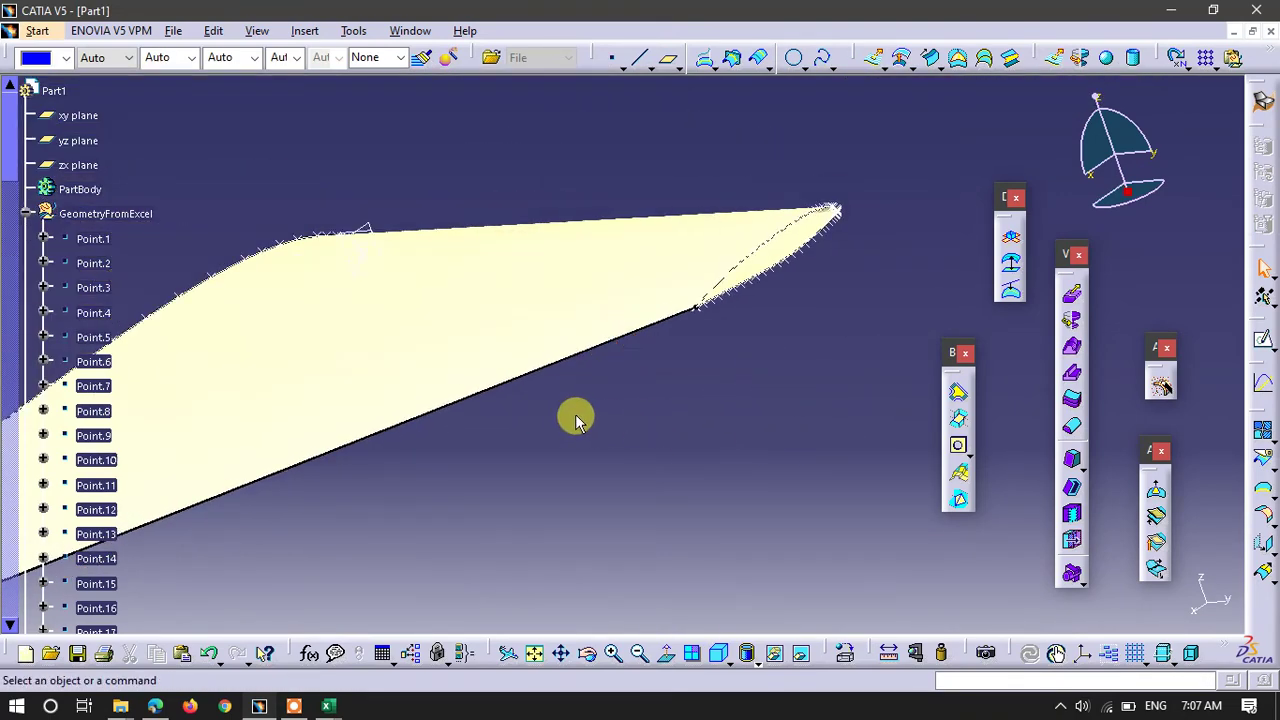
pyautogui.moveTo(576, 420); pyautogui.dragTo(697, 347, button='middle')
pyautogui.hotkey('ctrl', 'z')
# Join the tip airfoil spline, Spline.2, with its trailing-edge line, Line.2, into one closed curve using a 0.001 mm merging distance
pyautogui.moveTo(502, 410); pyautogui.dragTo(680, 386, button='middle')
pyautogui.moveTo(743, 351); pyautogui.dragTo(612, 320, button='middle')
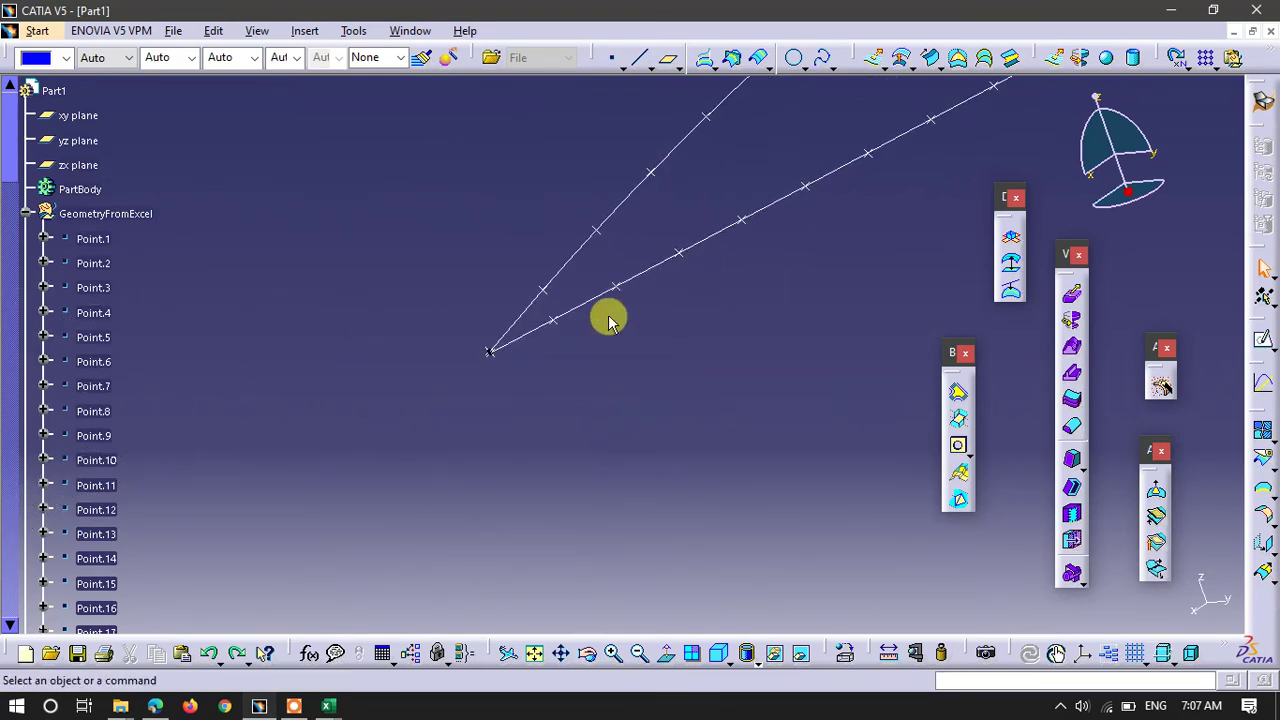
pyautogui.keyDown('ctrl'); pyautogui.moveTo(562, 390); pyautogui.dragTo(577, 292, button='middle'); pyautogui.keyUp('ctrl')
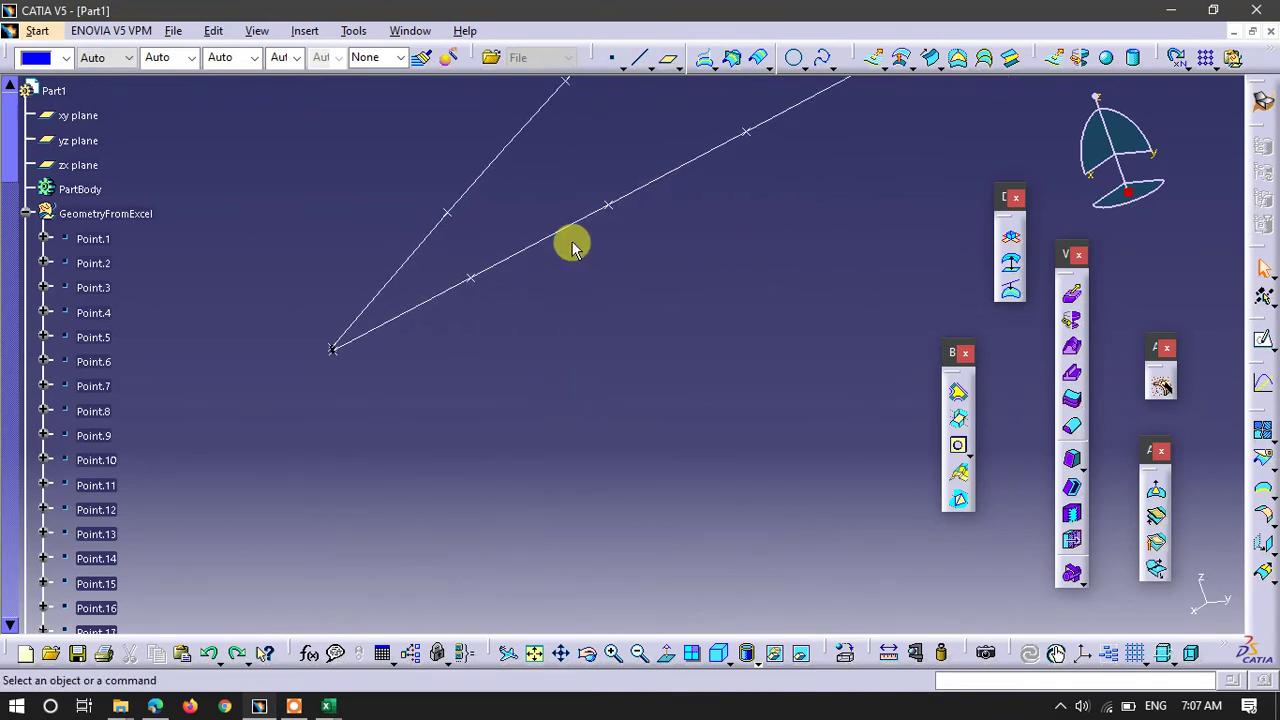
pyautogui.click(528, 143)
pyautogui.moveTo(409, 394); pyautogui.dragTo(527, 283, button='middle')
pyautogui.moveTo(766, 595); pyautogui.dragTo(570, 383, button='middle')
pyautogui.moveTo(646, 429); pyautogui.dragTo(629, 264, button='middle')
pyautogui.keyDown('ctrl'); pyautogui.click(546, 362); pyautogui.keyUp('ctrl')
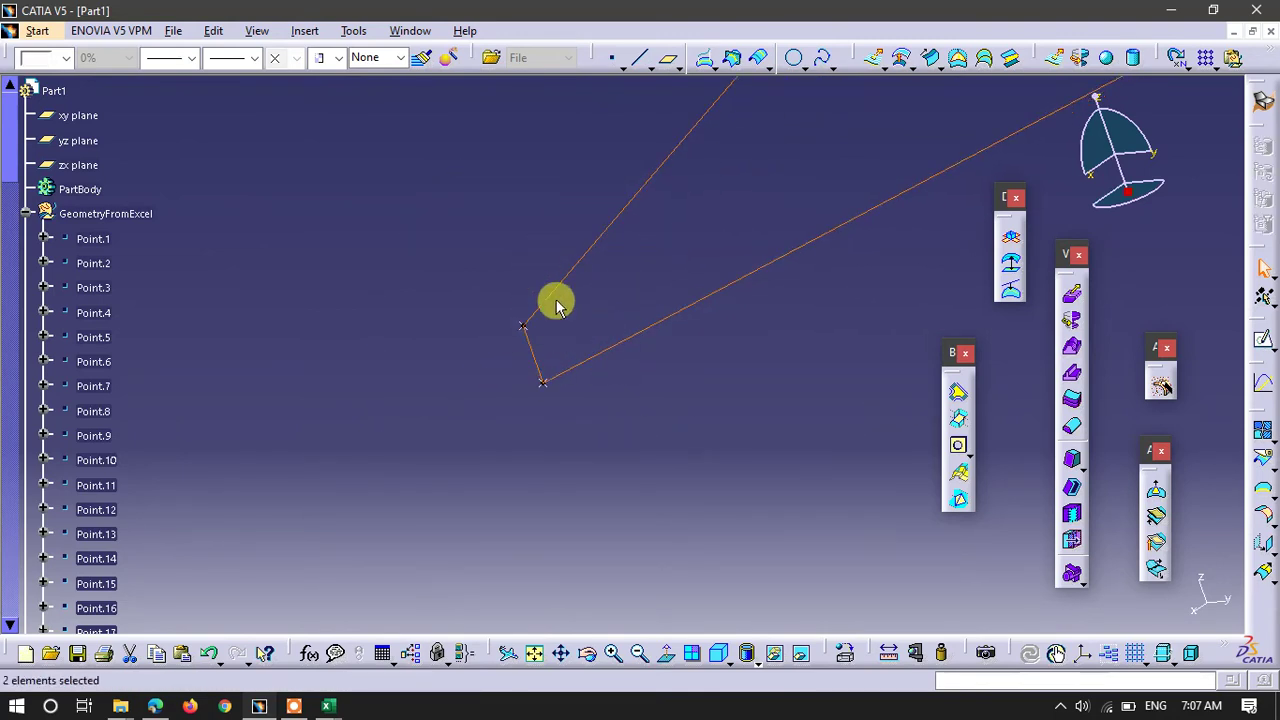
pyautogui.click(1262, 430)
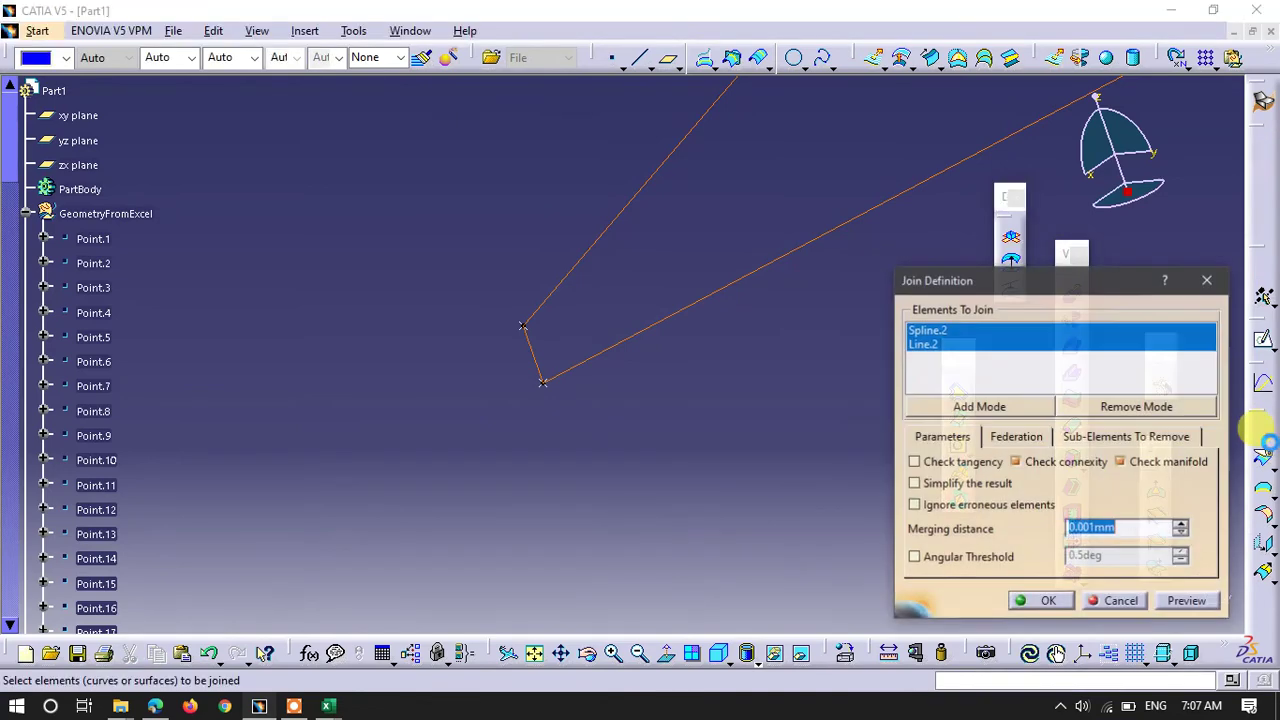
pyautogui.click(1040, 601)
# Join the root airfoil spline, Spline.1, with its trailing-edge line, Line.1, into one closed curve
pyautogui.middleClick(466, 223)
pyautogui.click(534, 653)
pyautogui.moveTo(467, 417); pyautogui.dragTo(986, 191, button='middle')
pyautogui.moveTo(860, 142); pyautogui.dragTo(770, 290, button='middle')
pyautogui.moveTo(648, 425); pyautogui.dragTo(640, 308, button='middle')
pyautogui.click(536, 652)
pyautogui.moveTo(510, 299); pyautogui.dragTo(766, 509, button='middle')
pyautogui.click(522, 492)
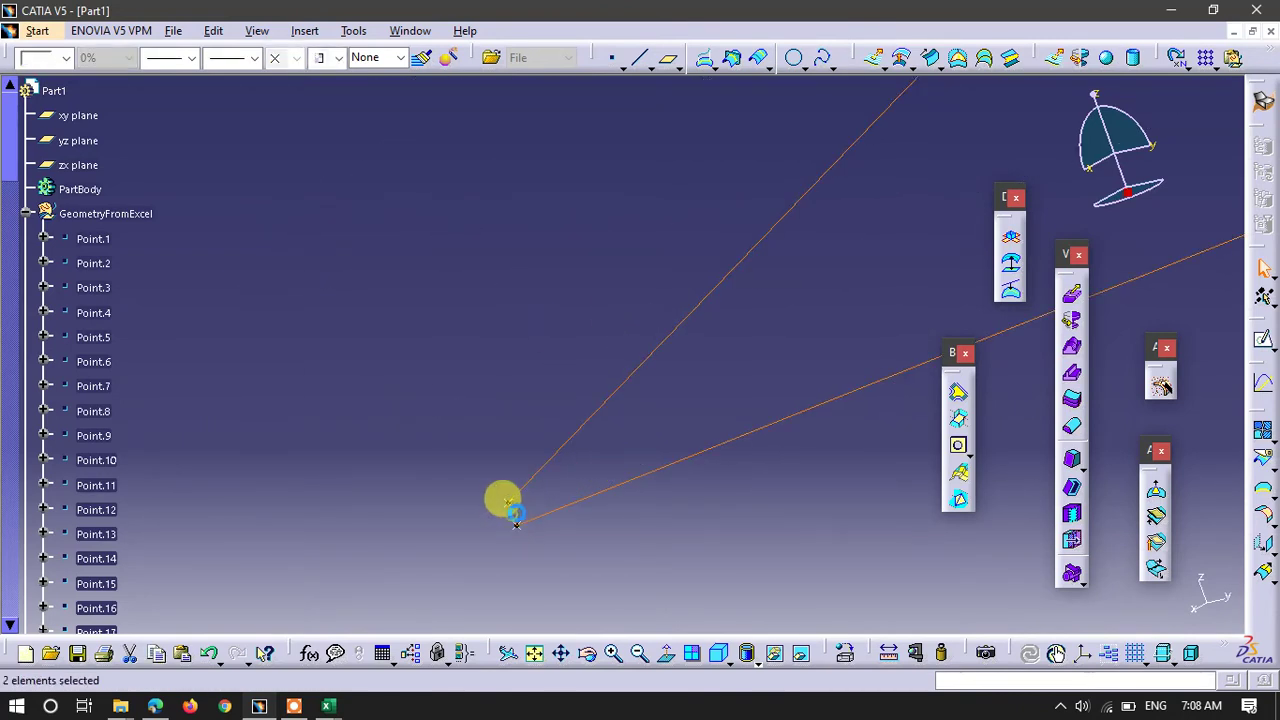
pyautogui.click(1262, 437)
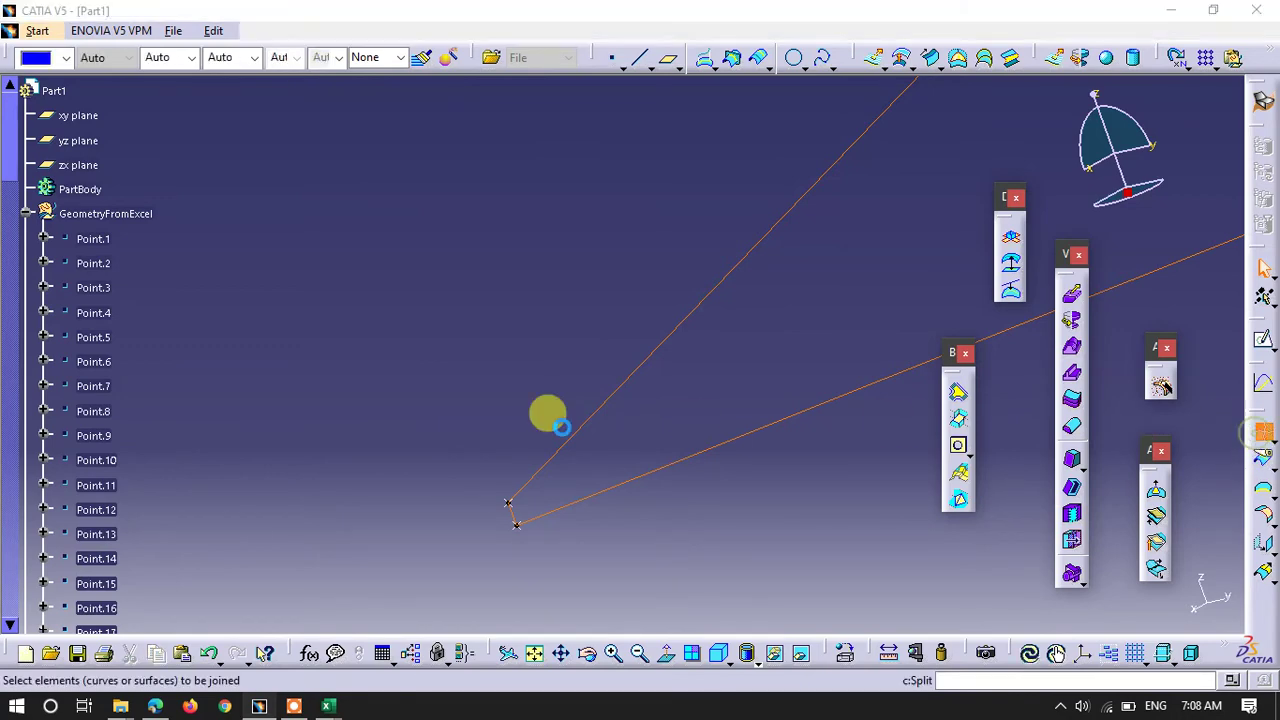
pyautogui.click(1046, 598)
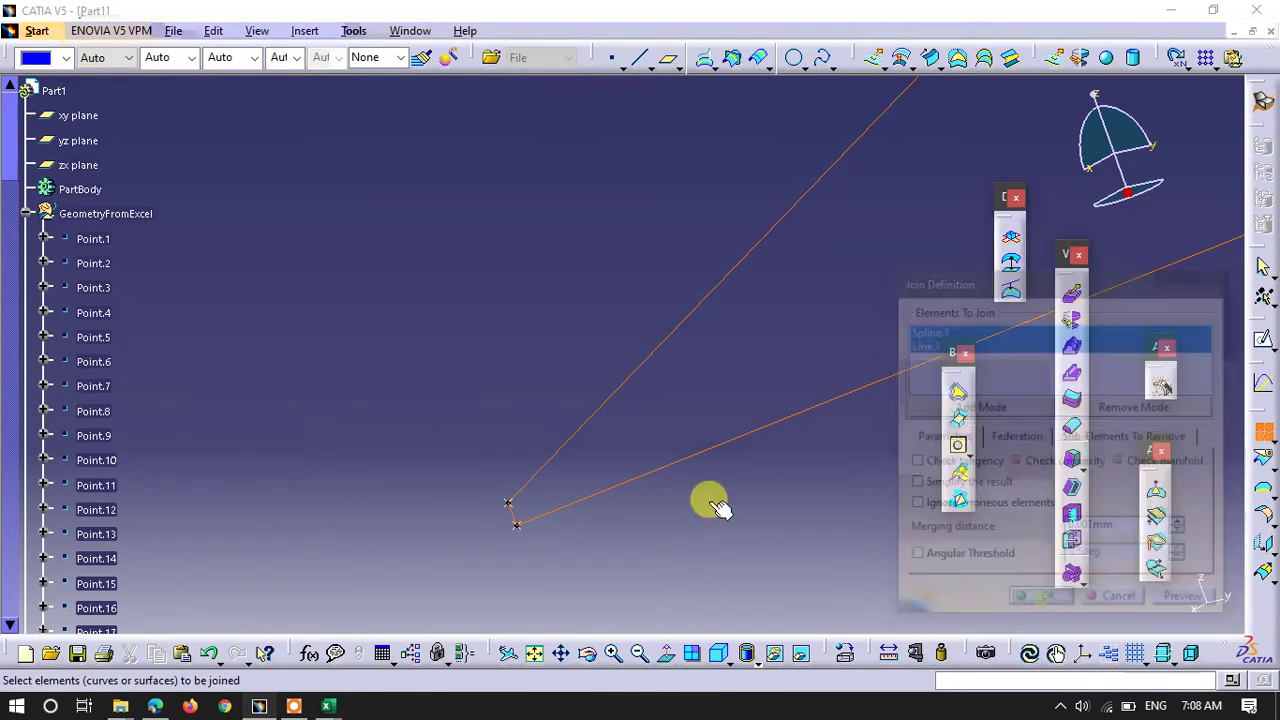
# Create the wing's multi-sections surface using the closed root profile Join.2 and the closed tip profile Join.1 as sections
pyautogui.click(36, 211)
pyautogui.middleClick(469, 241)
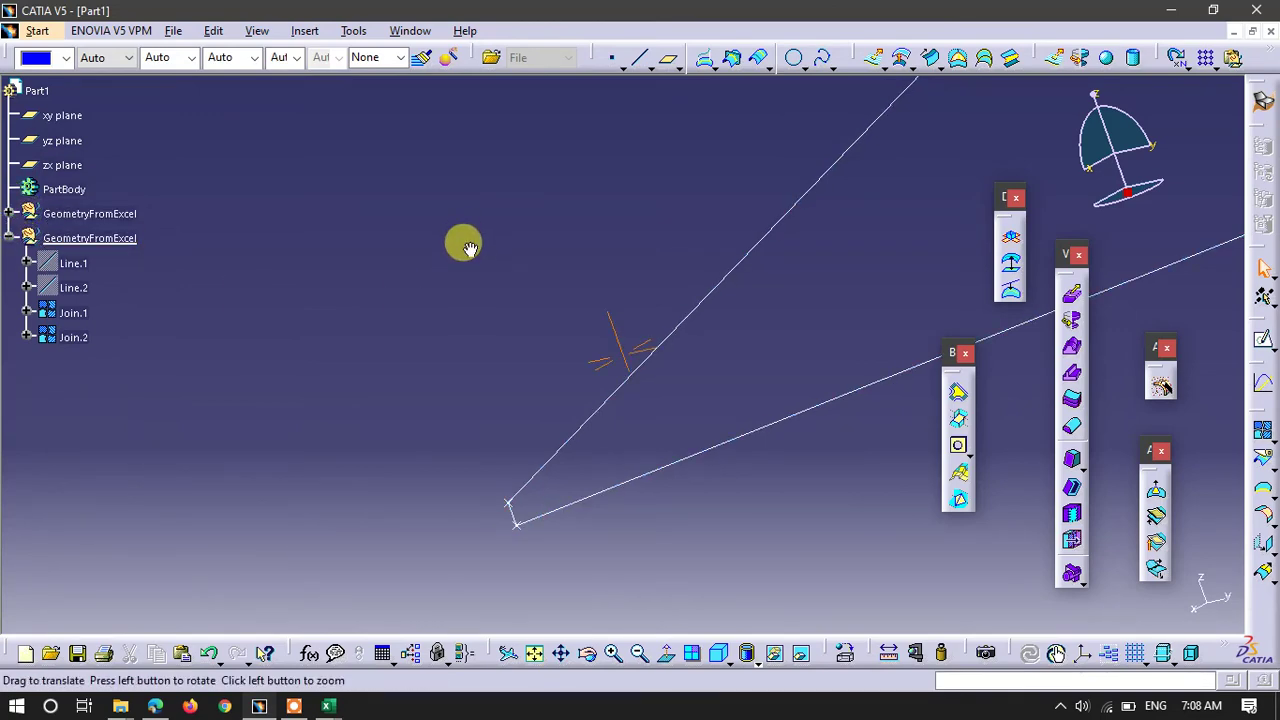
pyautogui.click(508, 653)
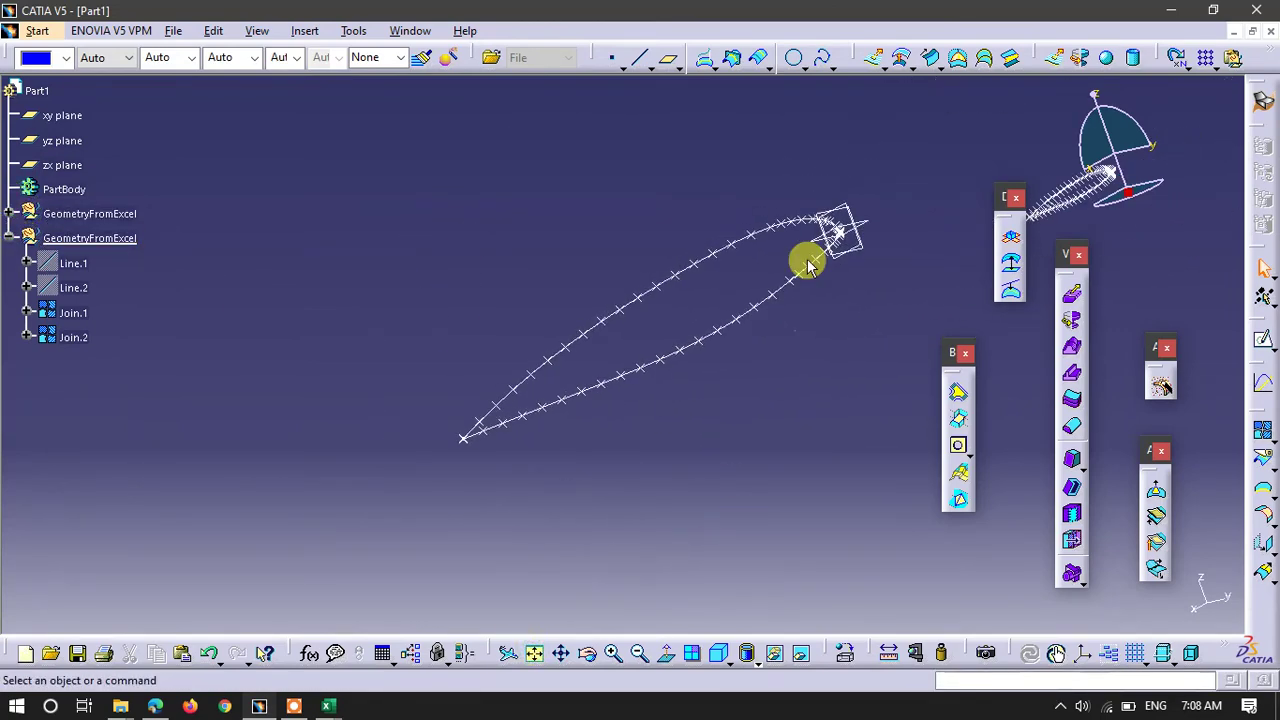
pyautogui.click(985, 57)
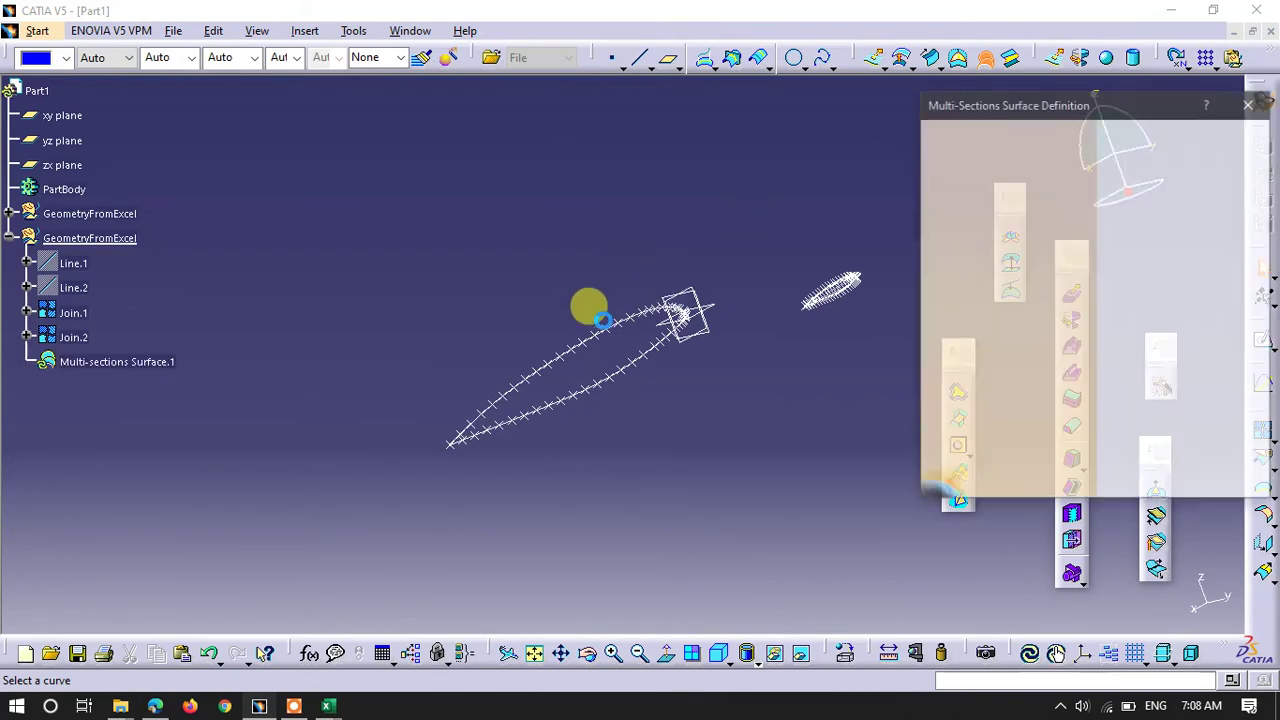
pyautogui.click(606, 322)
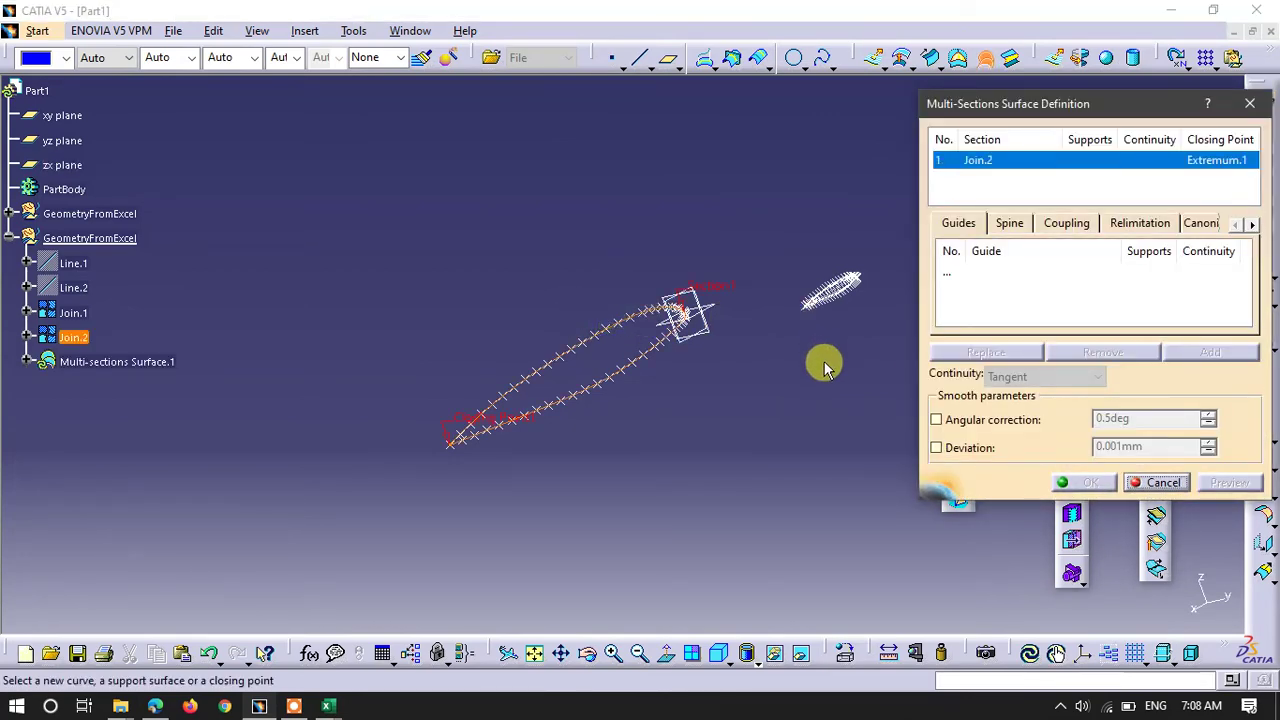
pyautogui.click(293, 706)
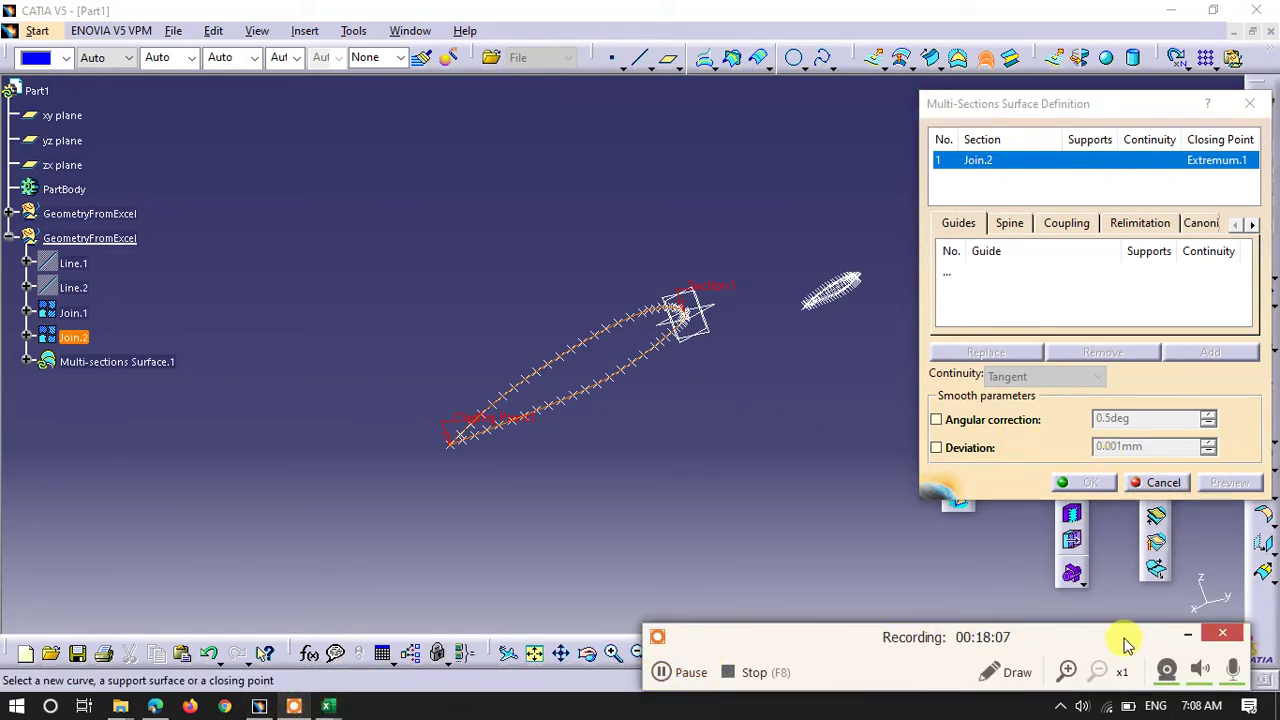
pyautogui.click(1184, 634)
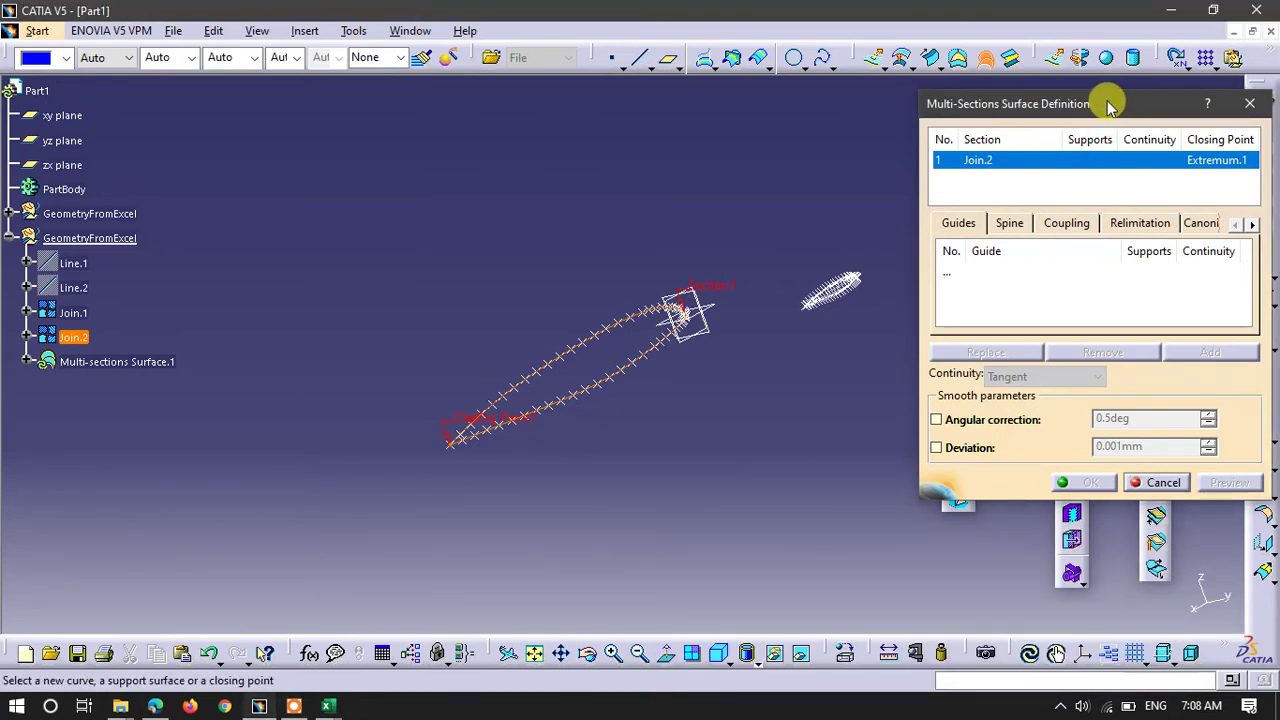
pyautogui.moveTo(1108, 104); pyautogui.dragTo(416, 104)
pyautogui.moveTo(803, 346); pyautogui.dragTo(691, 306, button='middle')
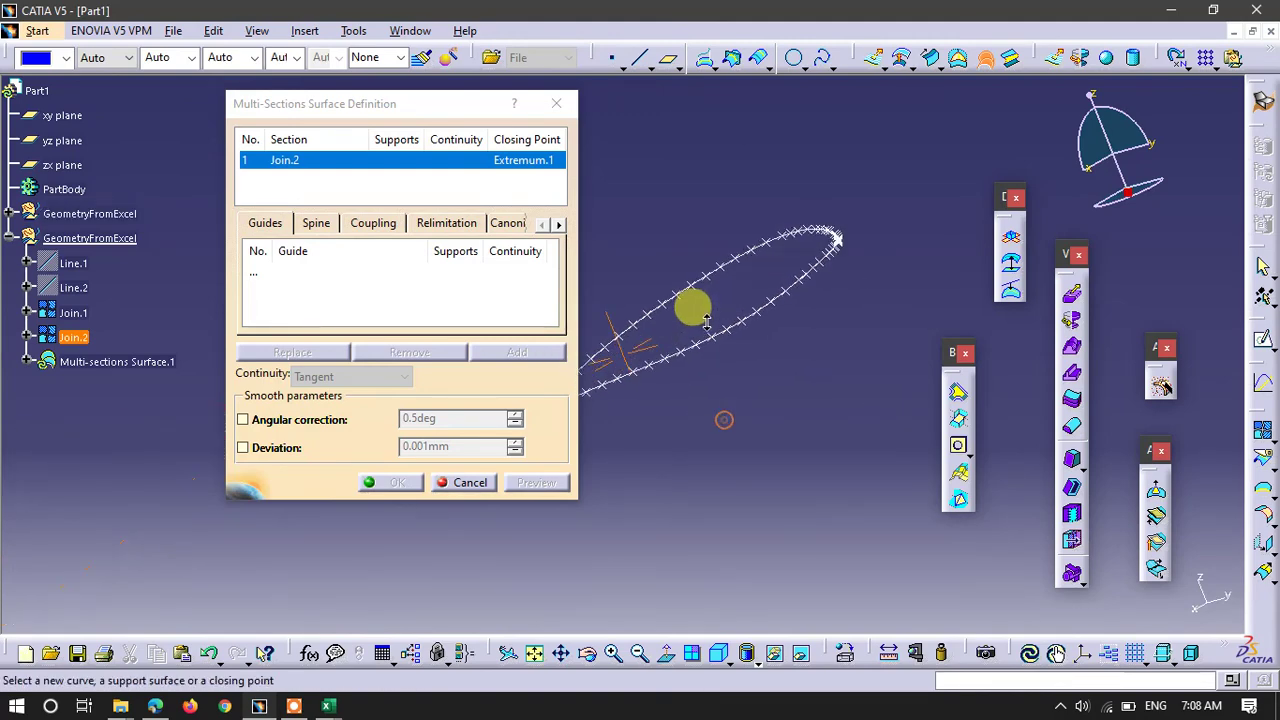
pyautogui.click(789, 281)
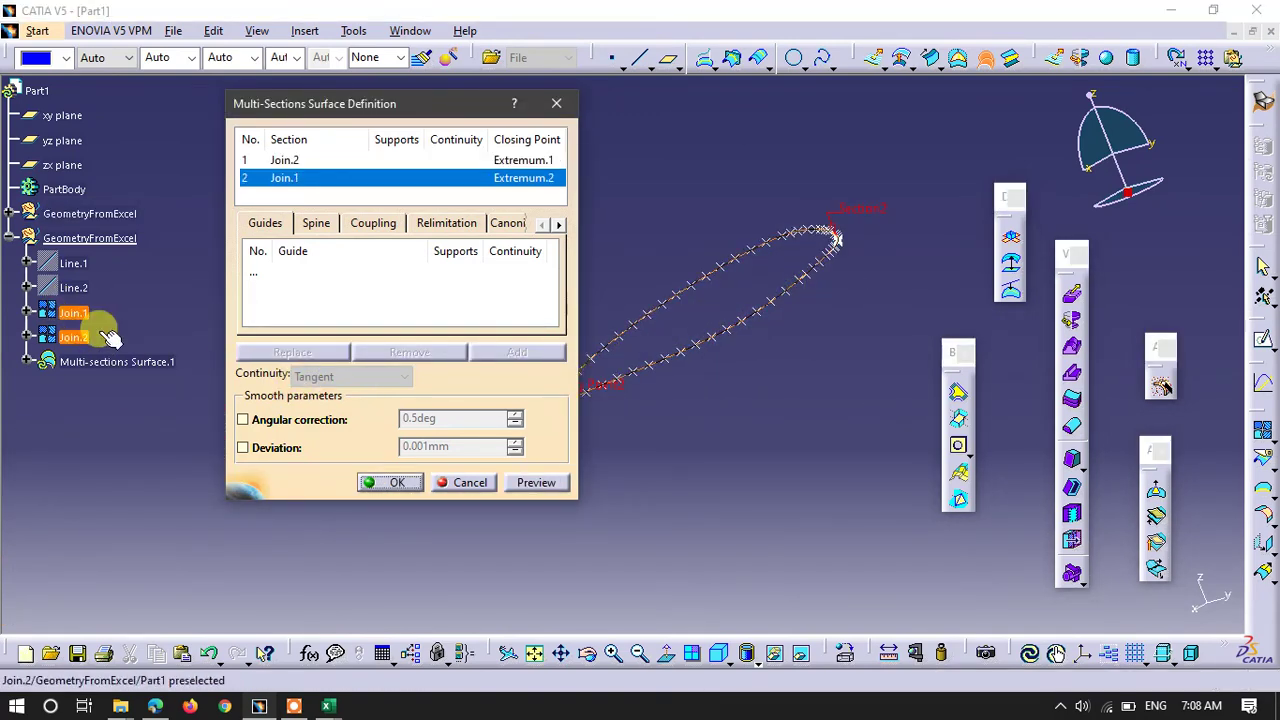
pyautogui.click(526, 481)
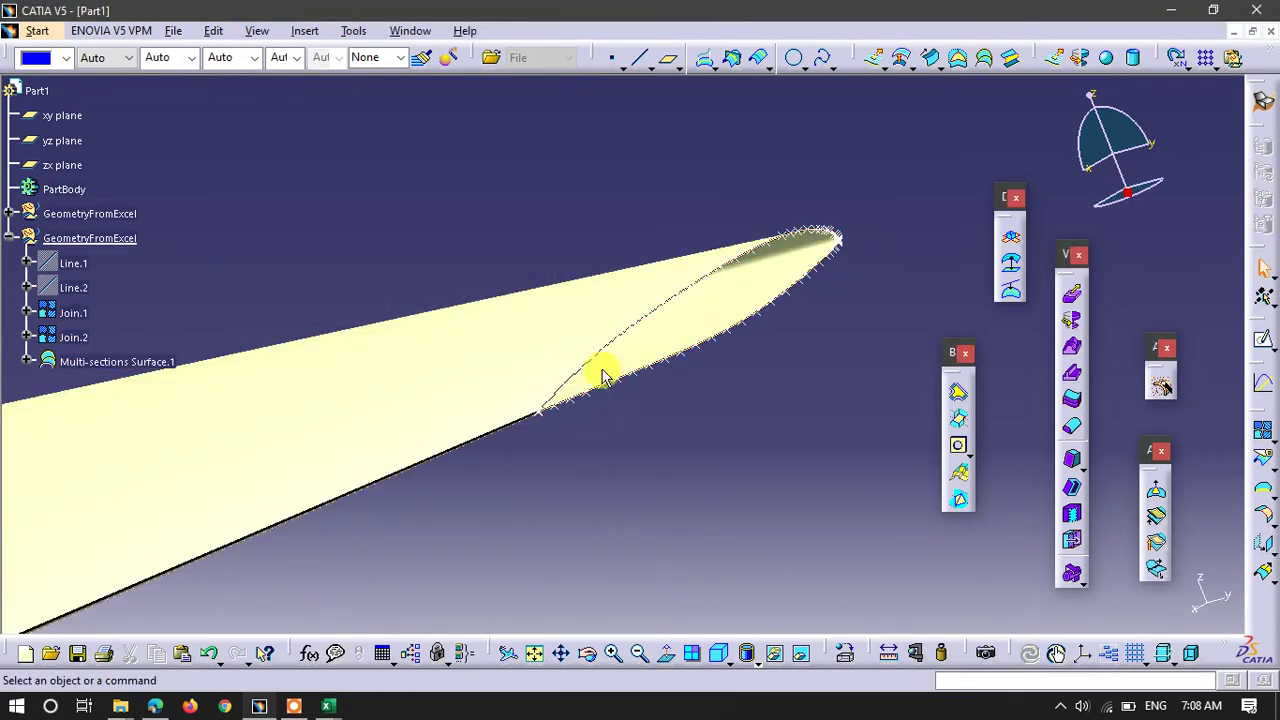
# Fill the wing tip opening with a fill surface bounded by the closed tip profile Join.1
pyautogui.moveTo(694, 469); pyautogui.dragTo(665, 246, button='middle')
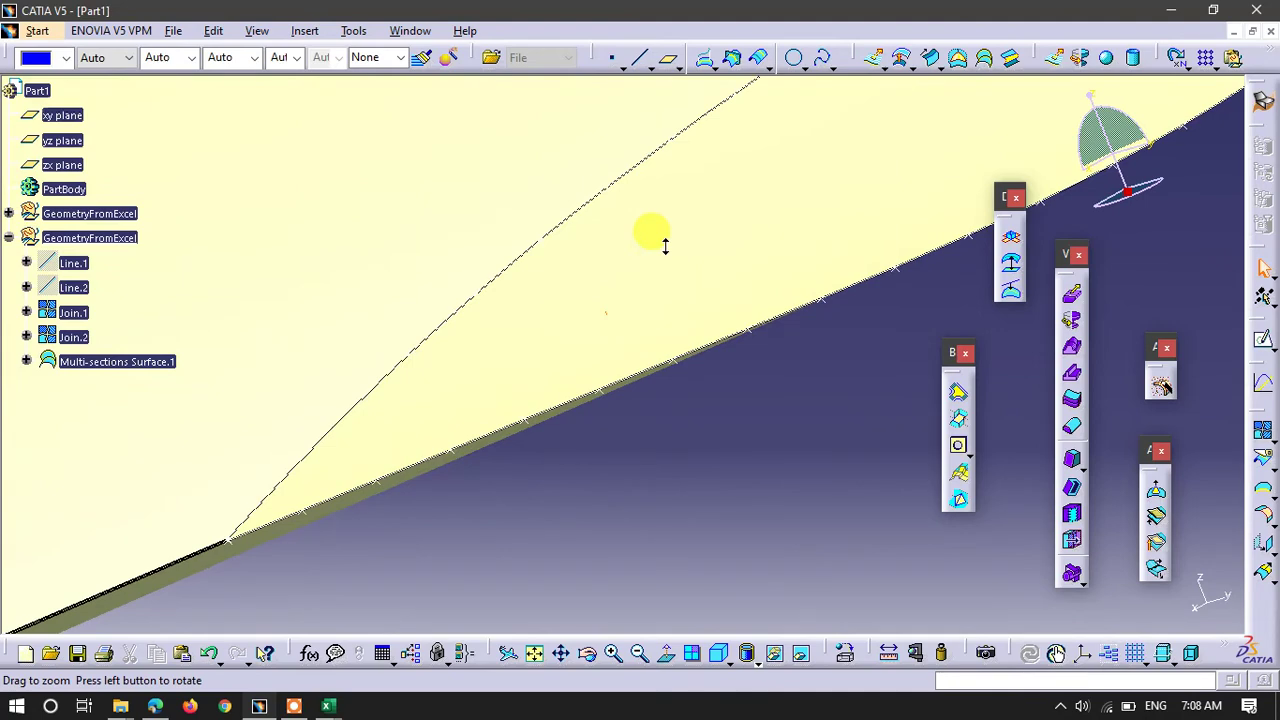
pyautogui.click(958, 58)
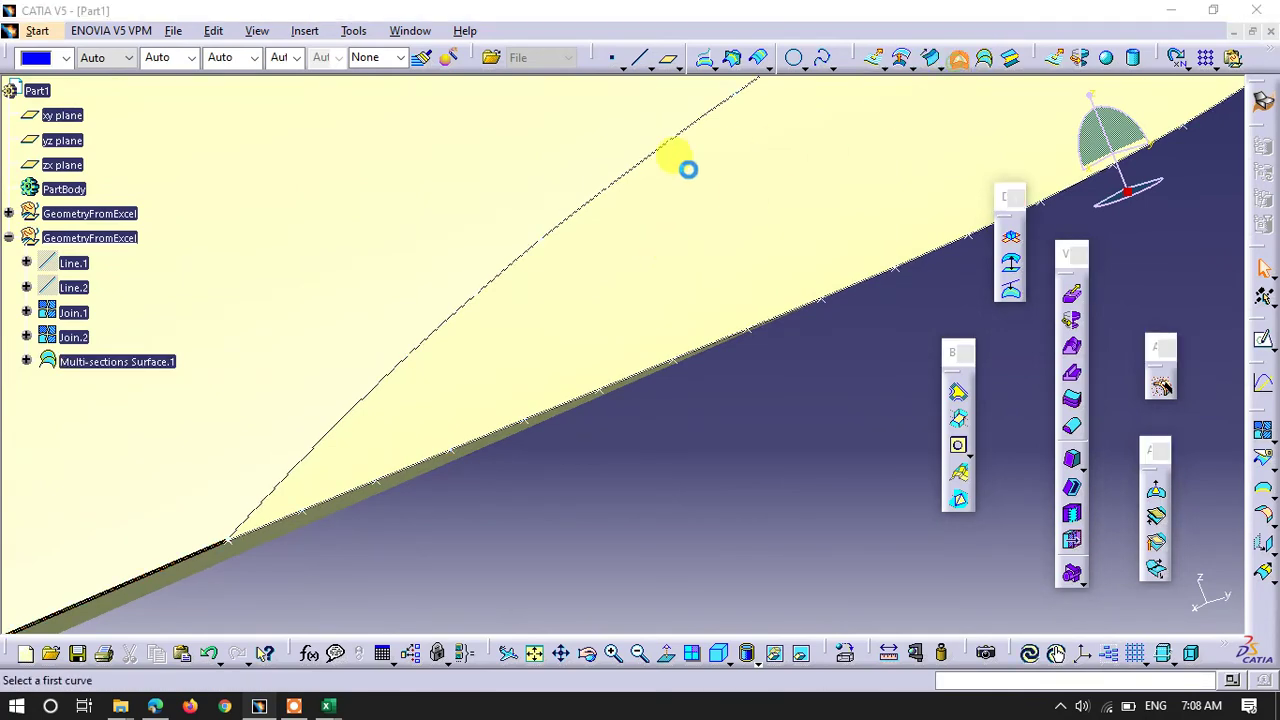
pyautogui.click(640, 170)
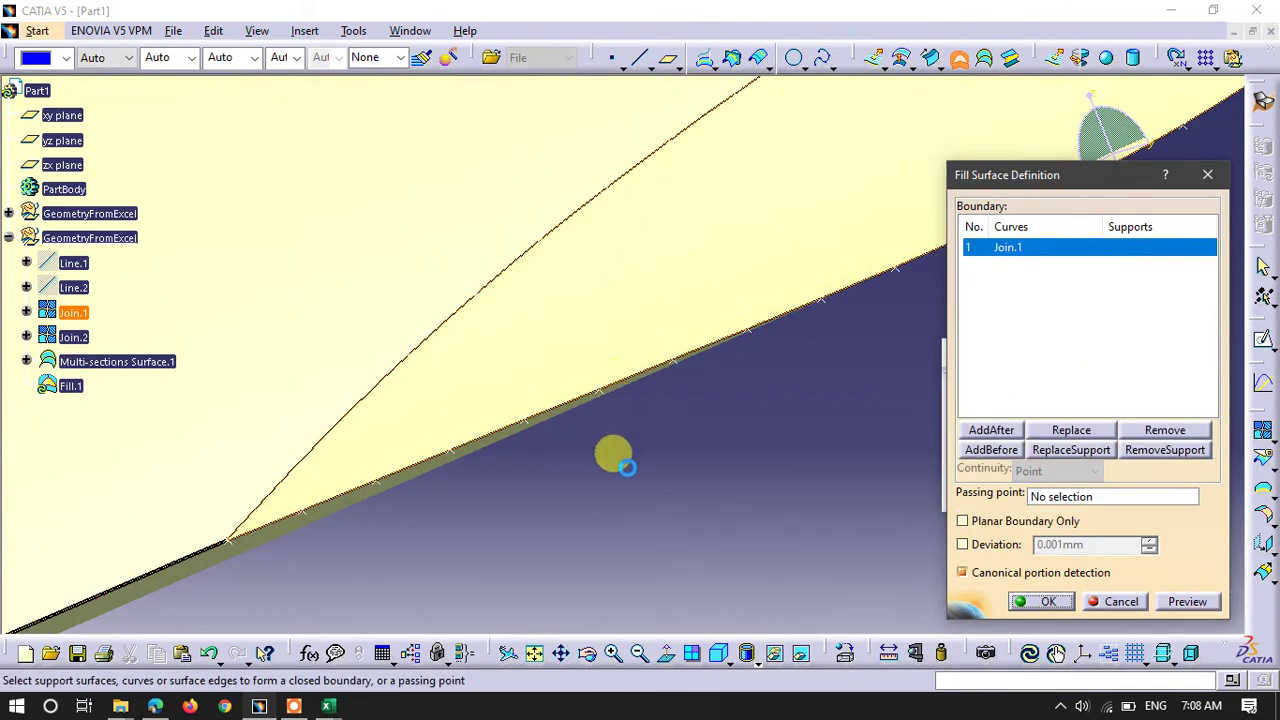
pyautogui.moveTo(611, 289); pyautogui.dragTo(578, 390, button='middle')
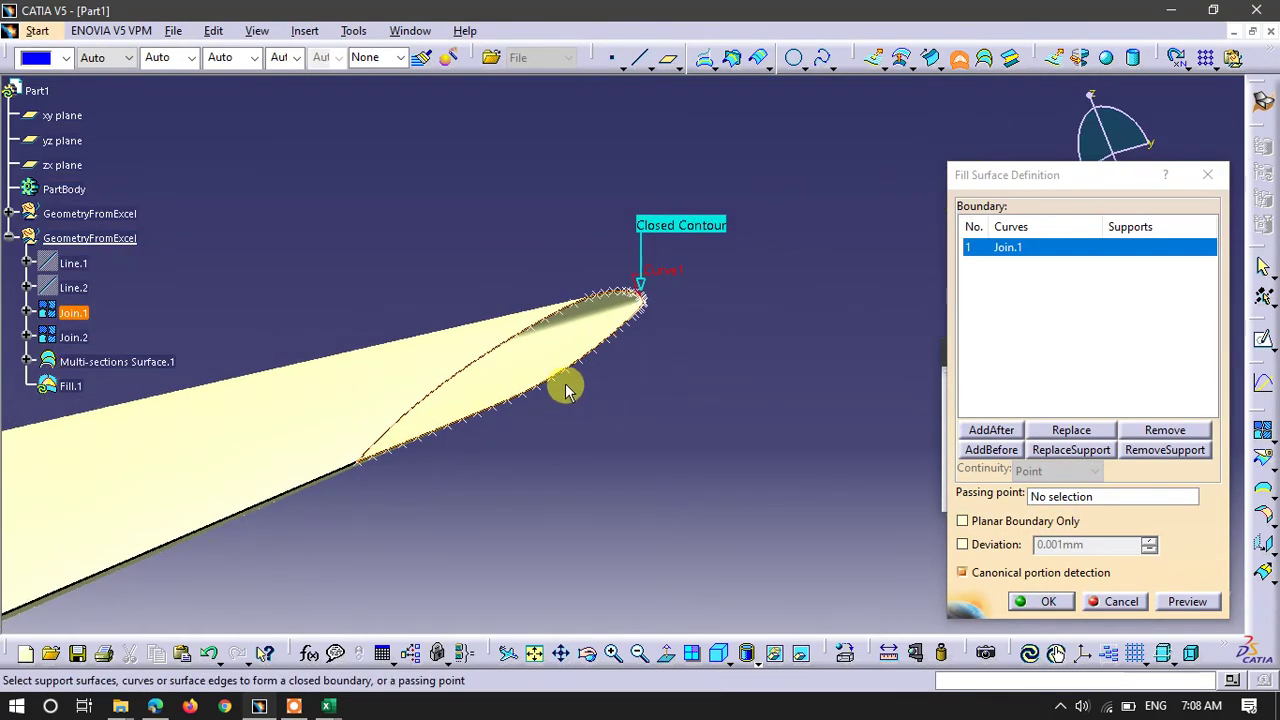
pyautogui.click(1048, 601)
# Fill the wing root opening with a fill surface bounded by the closed root profile Join.2
pyautogui.moveTo(514, 449); pyautogui.dragTo(606, 374, button='middle')
pyautogui.moveTo(563, 517); pyautogui.dragTo(553, 342, button='middle')
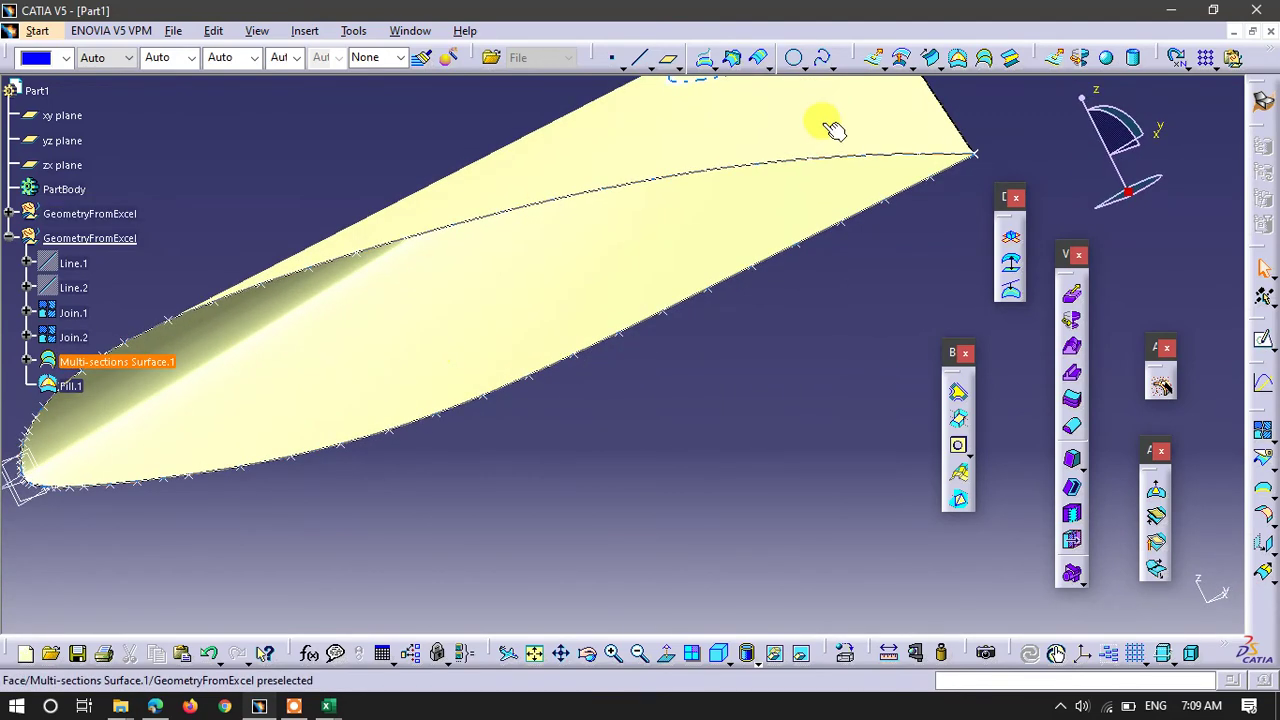
pyautogui.click(962, 60)
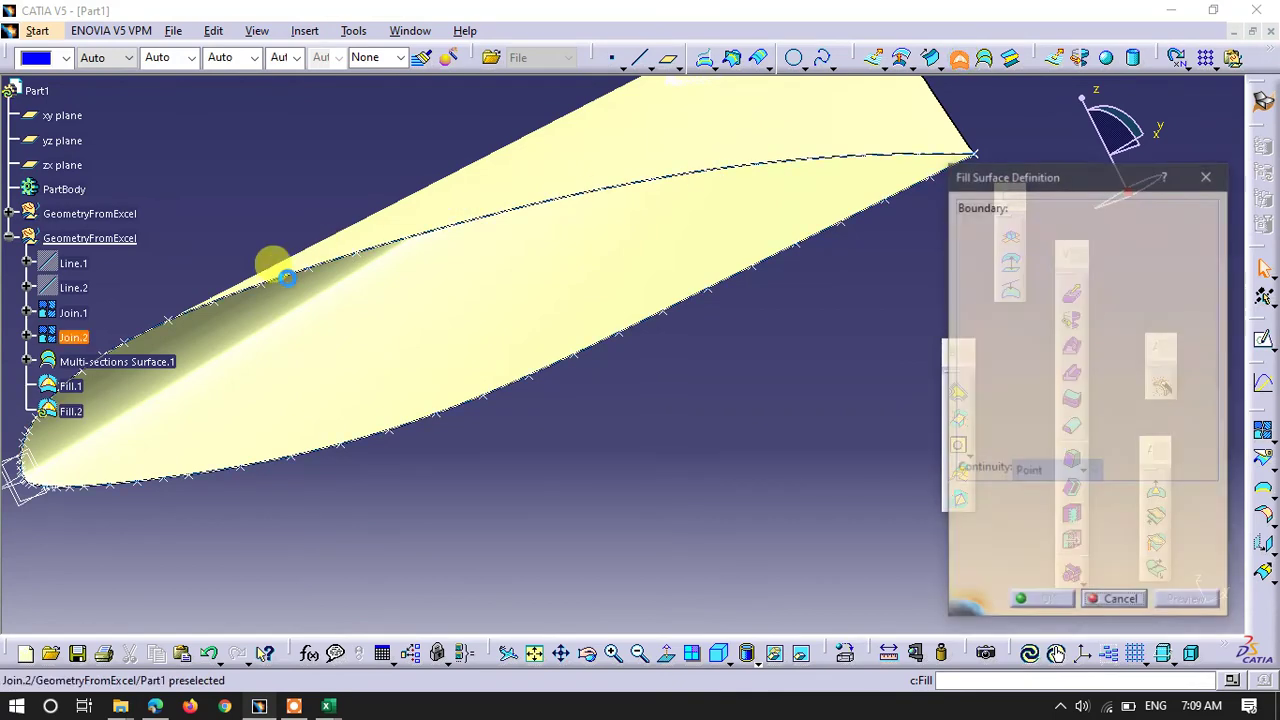
pyautogui.click(200, 305)
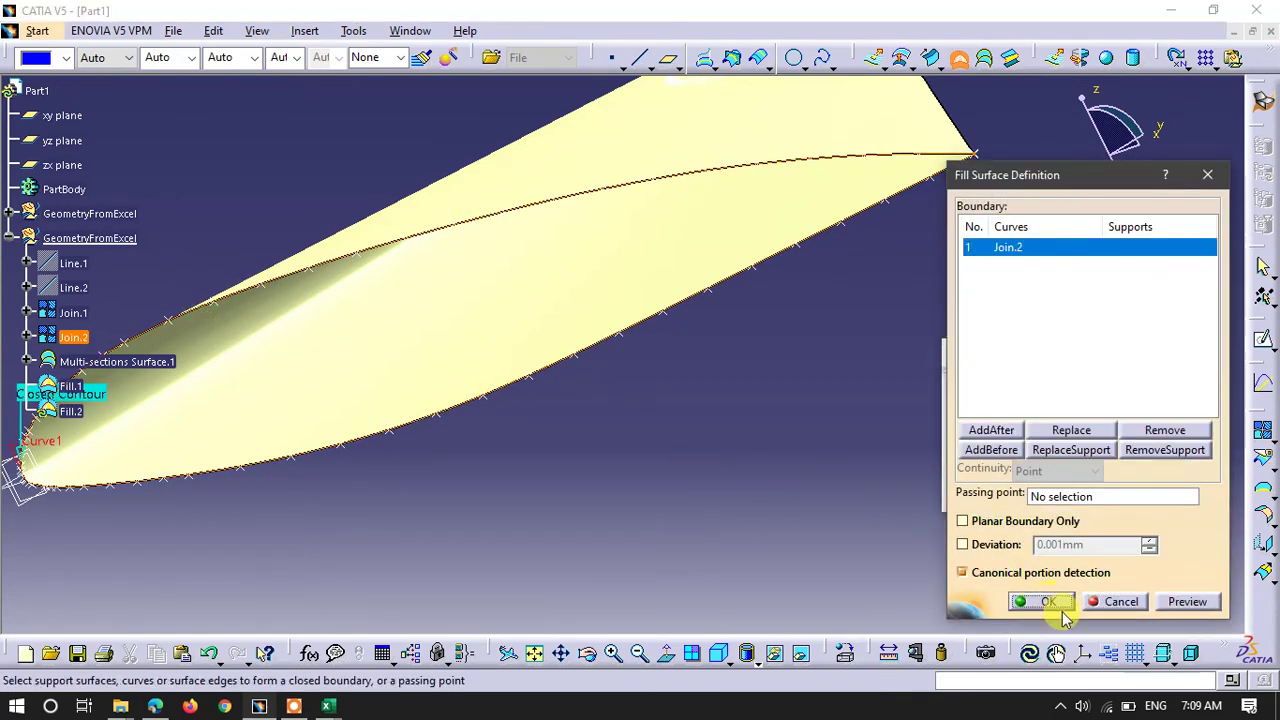
pyautogui.moveTo(677, 374); pyautogui.dragTo(677, 408, button='middle')
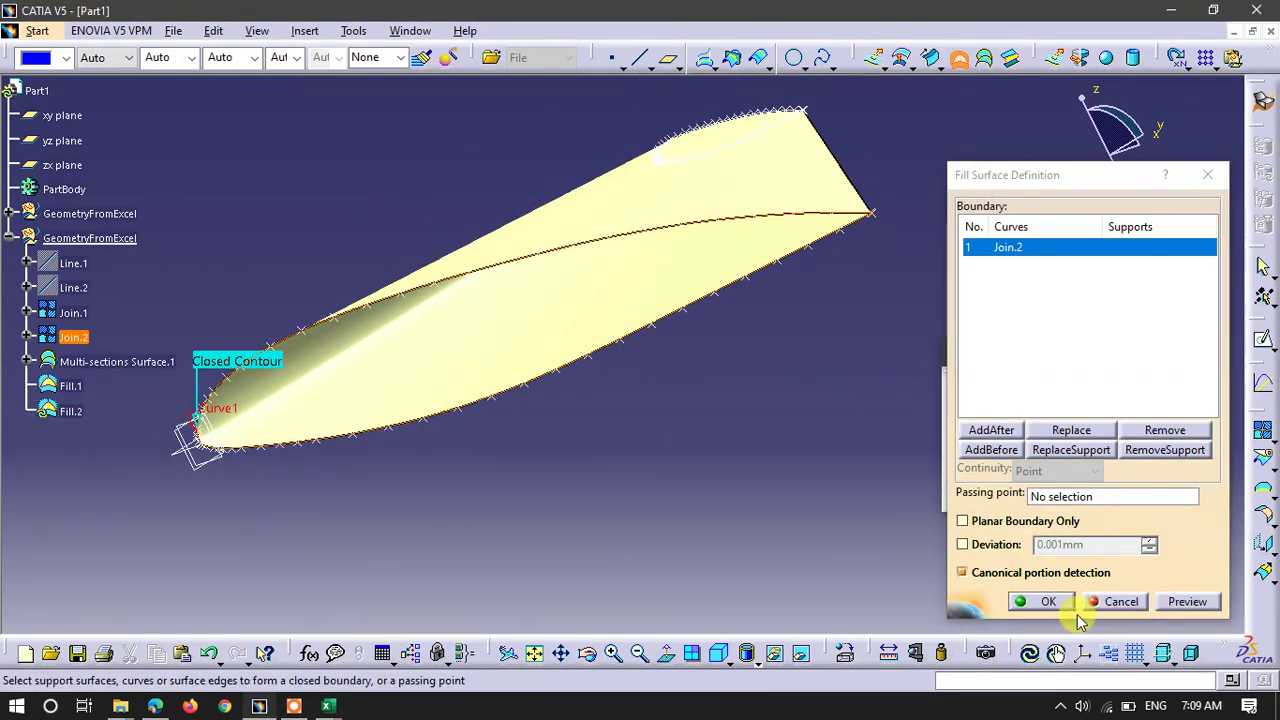
pyautogui.click(1044, 601)
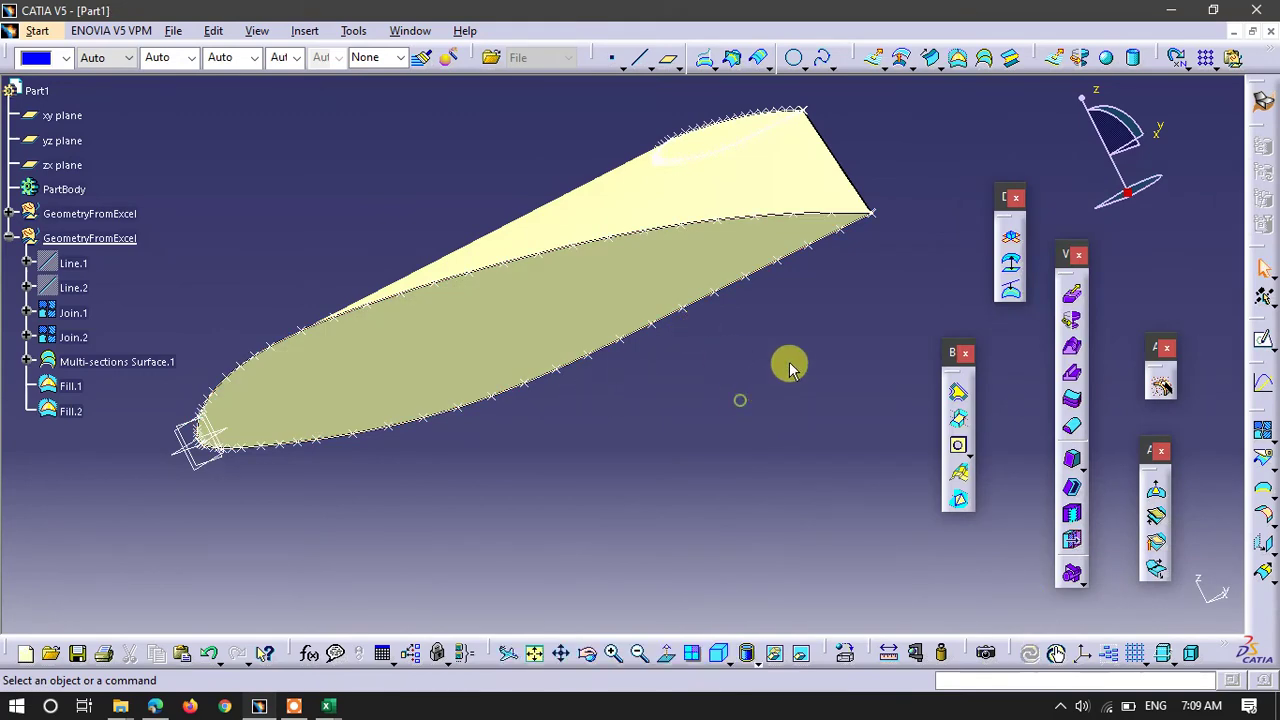
# Examine the lofted wing surface and its filled ends from several angles
pyautogui.moveTo(729, 214); pyautogui.dragTo(743, 363, button='middle')
pyautogui.moveTo(600, 232); pyautogui.dragTo(632, 272, button='middle')
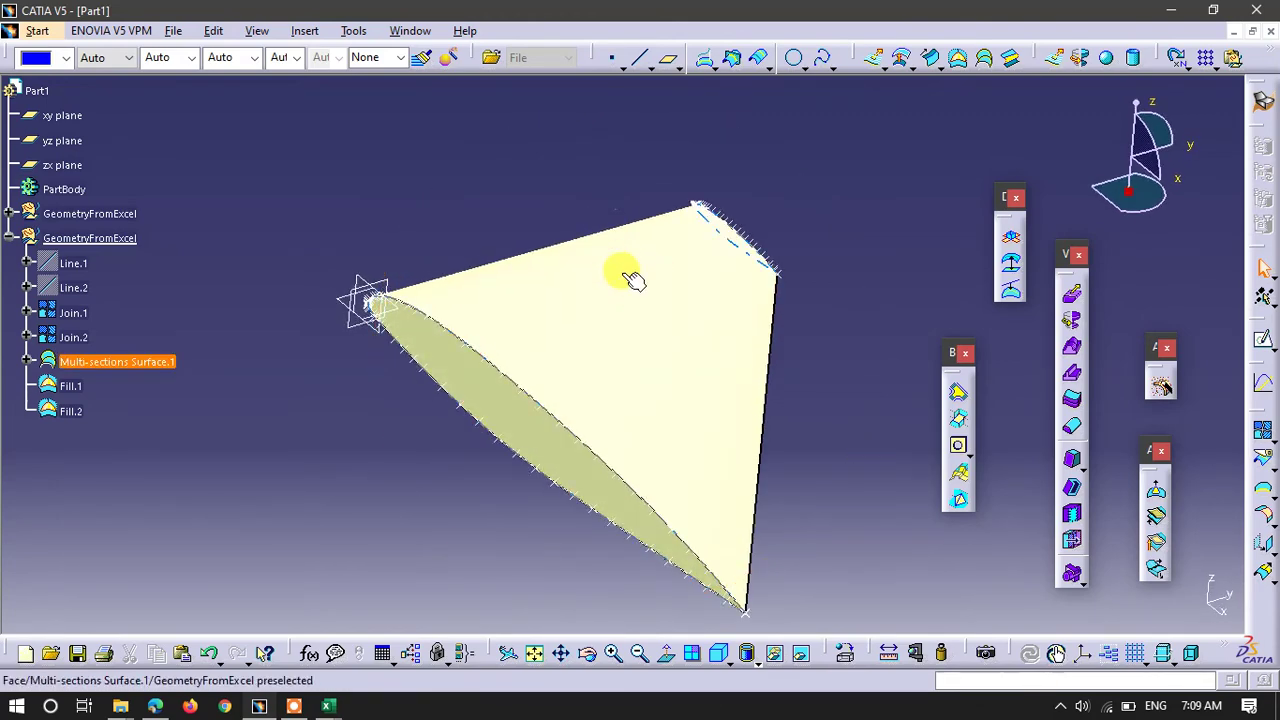
pyautogui.moveTo(800, 409); pyautogui.dragTo(553, 378, button='middle')
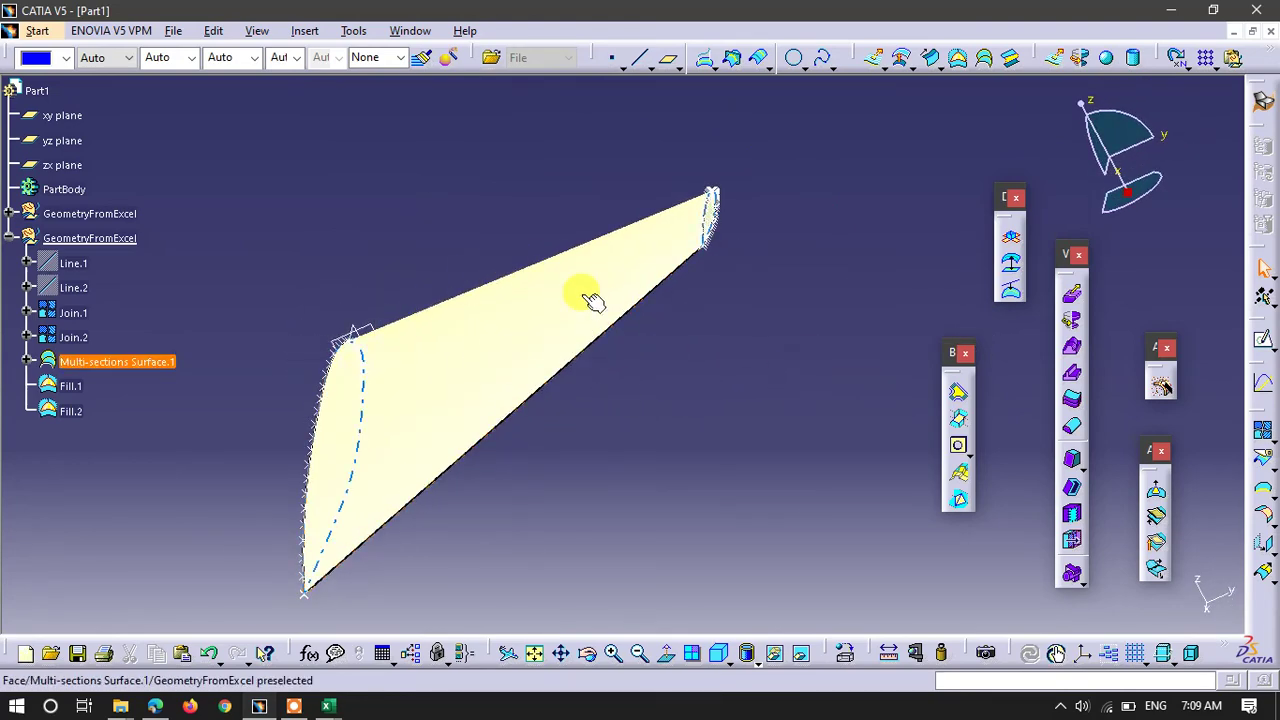
pyautogui.keyDown('ctrl'); pyautogui.moveTo(594, 302); pyautogui.dragTo(610, 362, button='middle'); pyautogui.keyUp('ctrl')
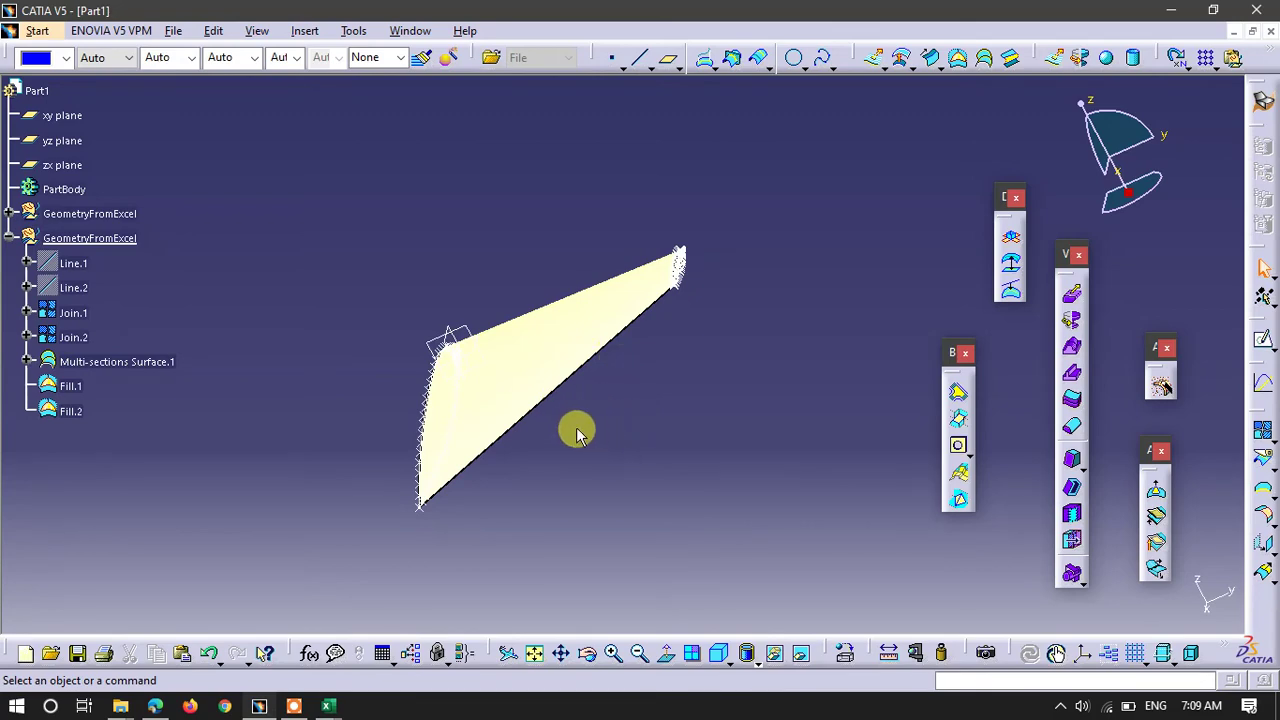
pyautogui.moveTo(503, 446); pyautogui.dragTo(643, 406, button='middle')
pyautogui.moveTo(623, 451); pyautogui.dragTo(675, 420, button='middle')
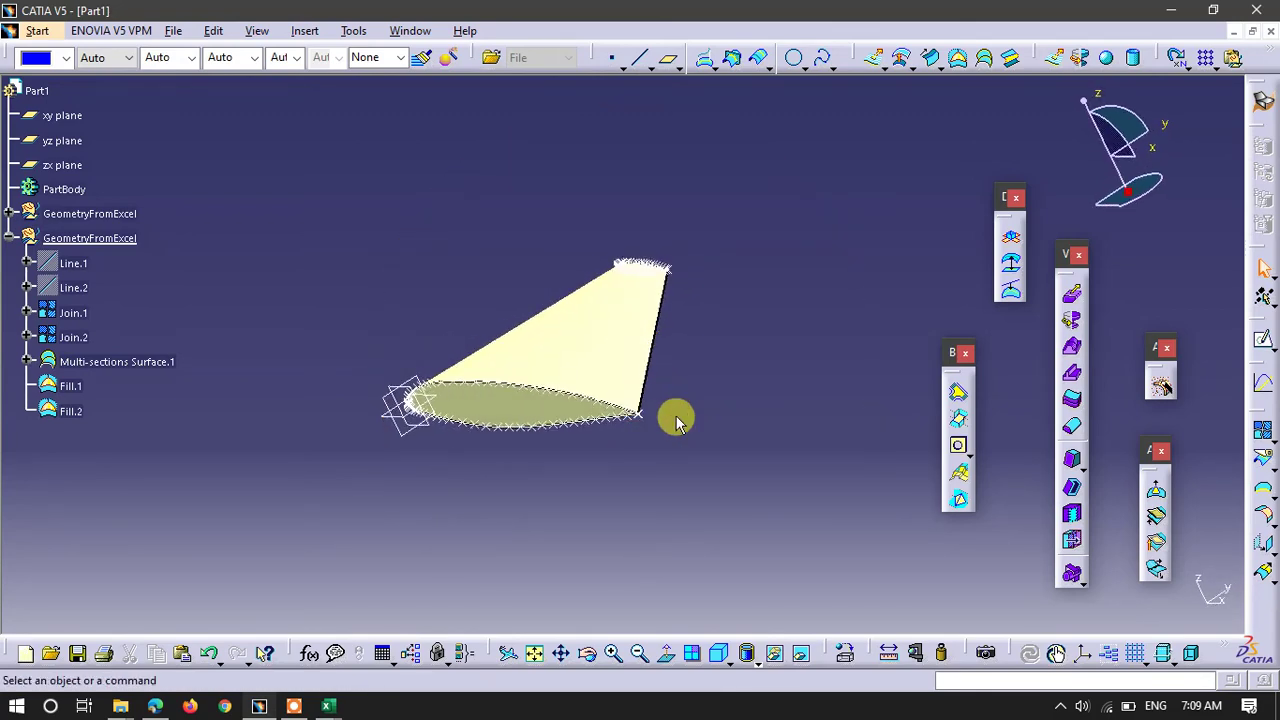
pyautogui.moveTo(655, 462); pyautogui.dragTo(660, 350, button='middle')
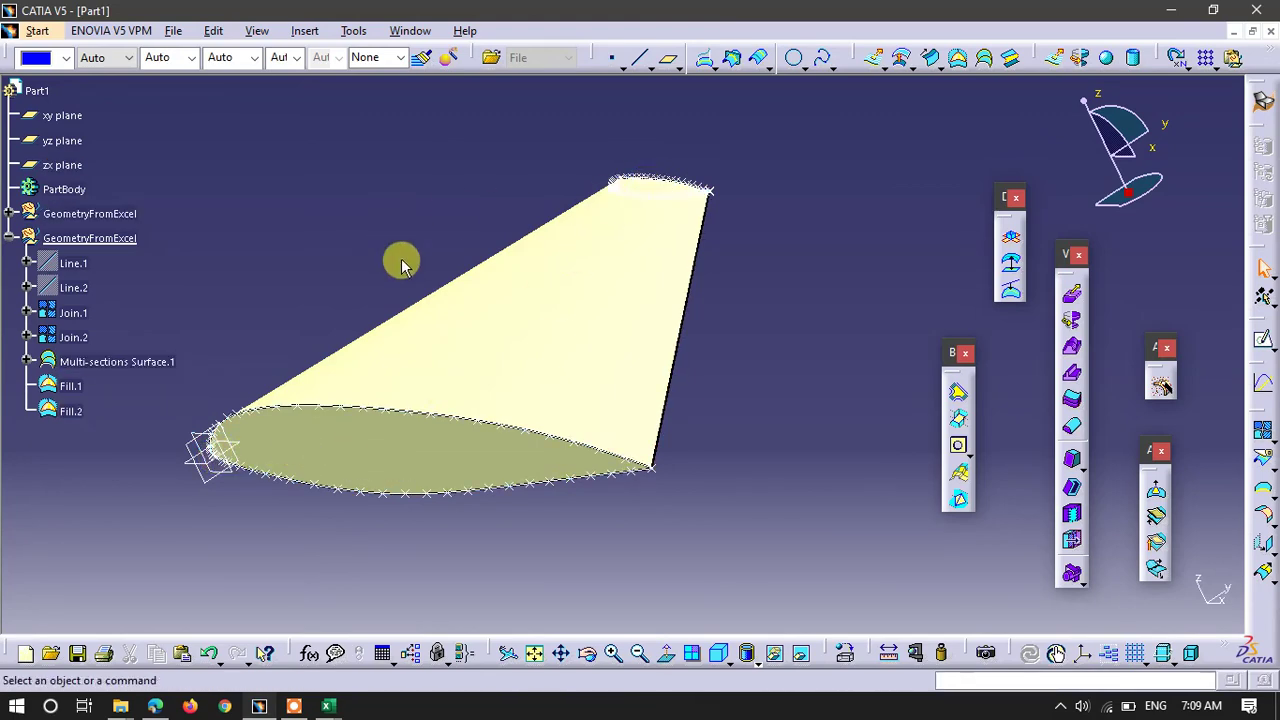
# Switch to the Part Design workbench
pyautogui.click(30, 33)
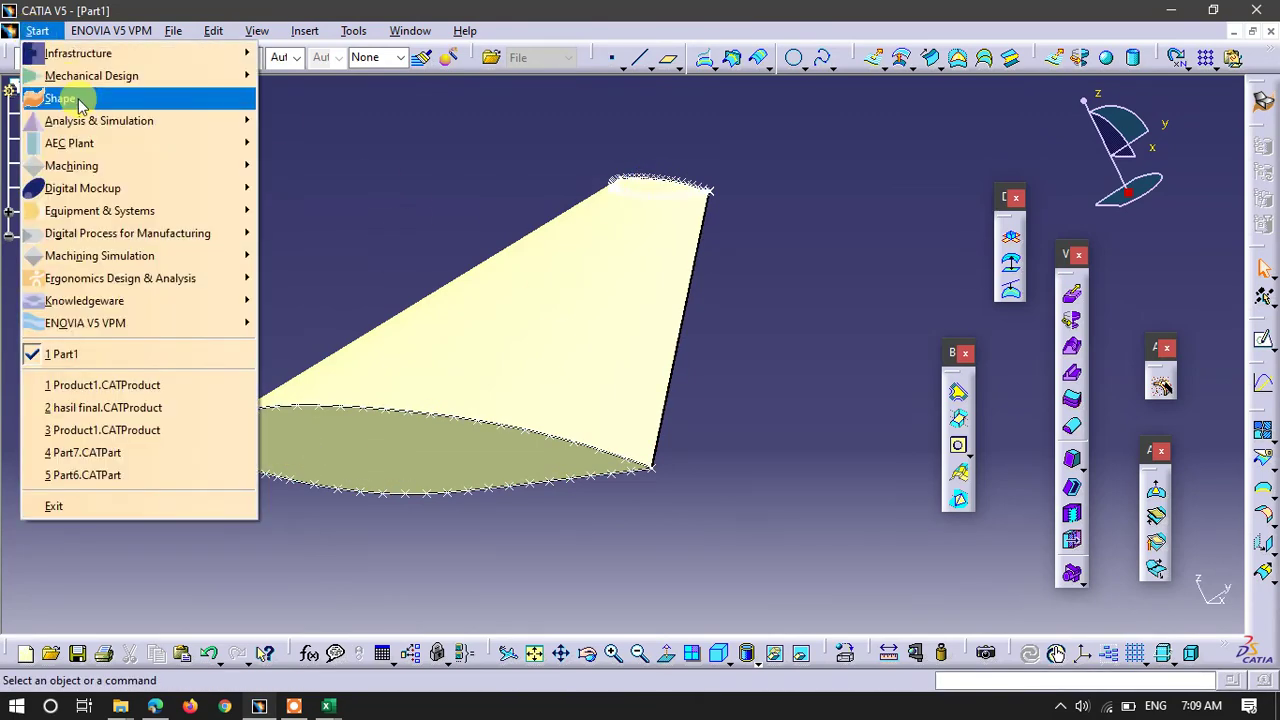
pyautogui.moveTo(232, 76)
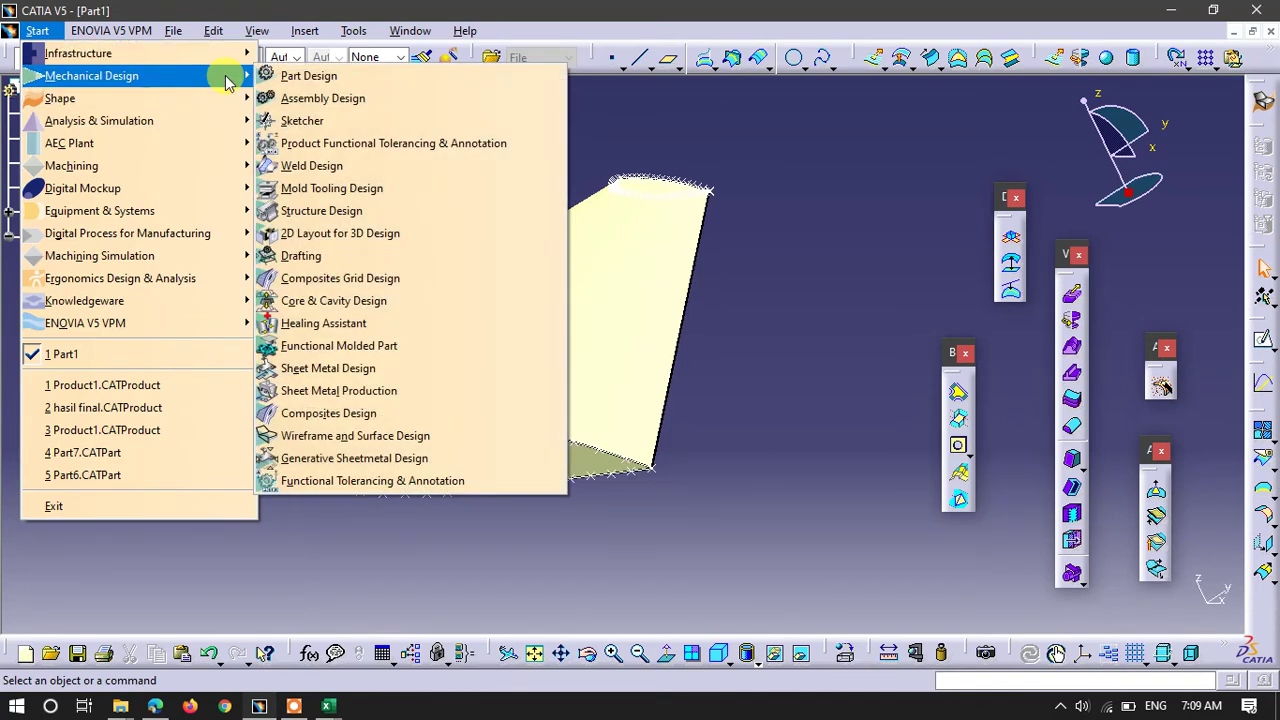
pyautogui.click(362, 80)
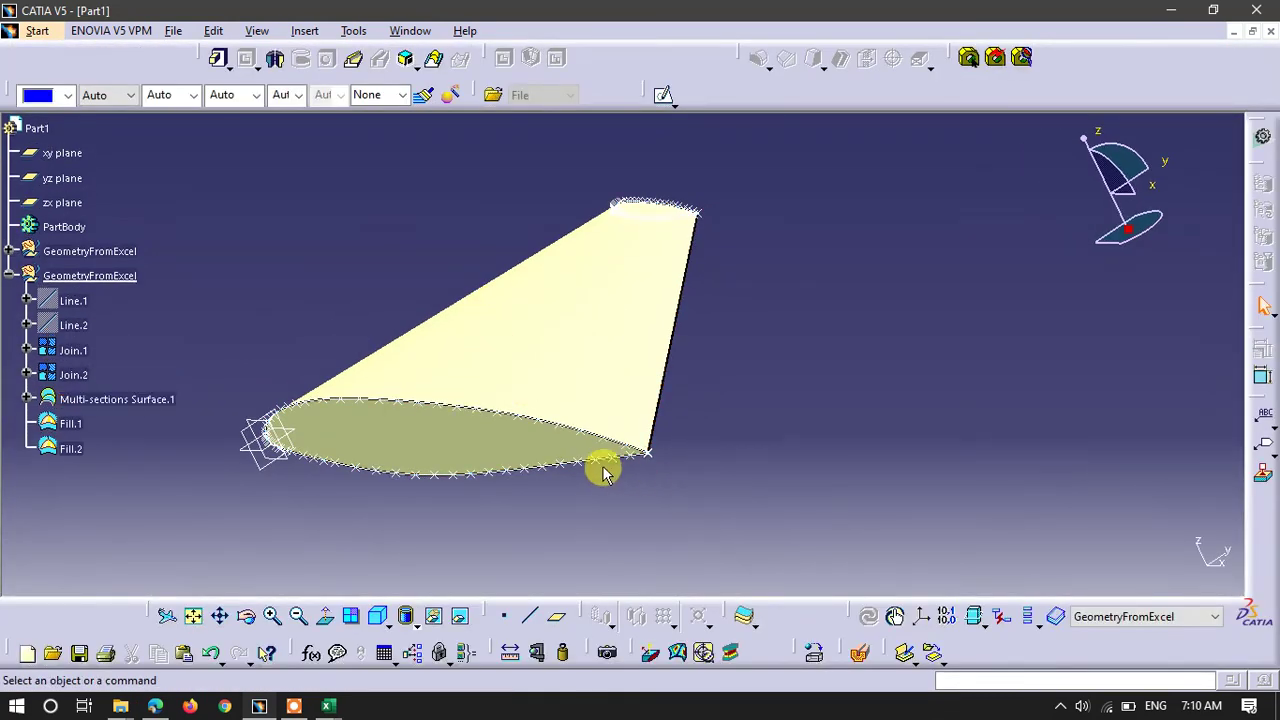
pyautogui.moveTo(389, 451); pyautogui.dragTo(660, 389, button='middle')
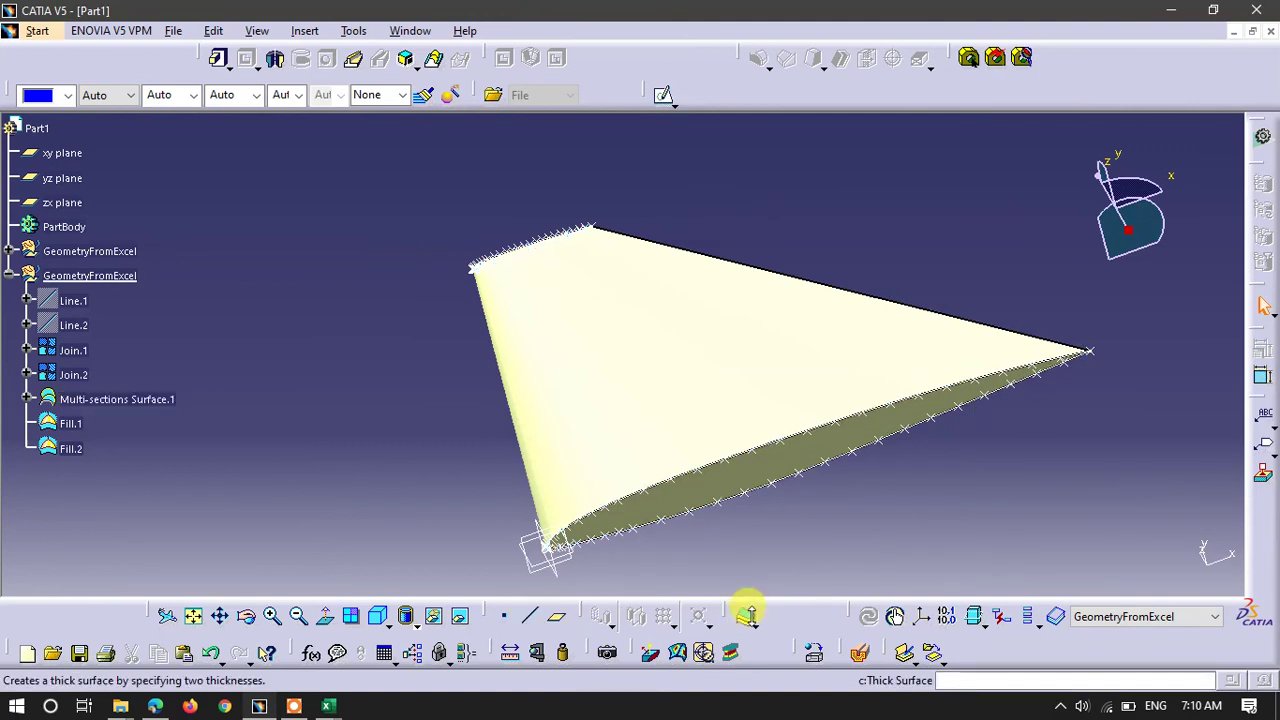
pyautogui.click(748, 617)
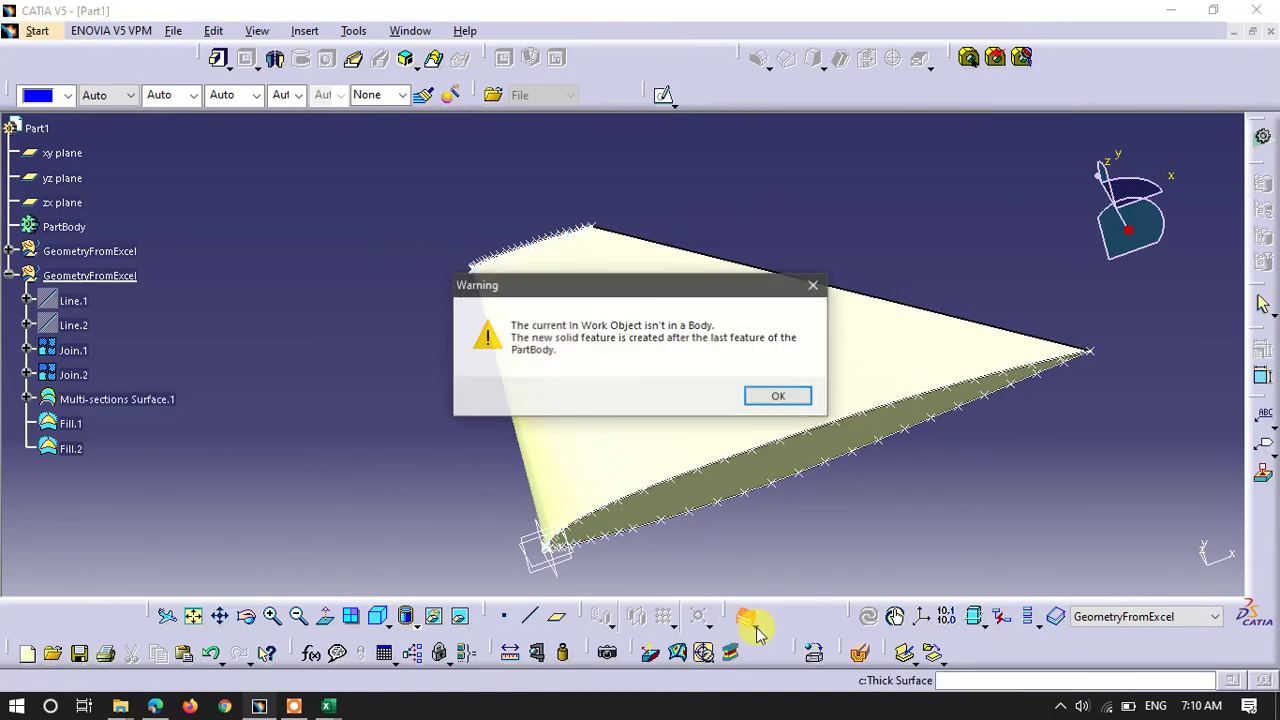
pyautogui.click(816, 288)
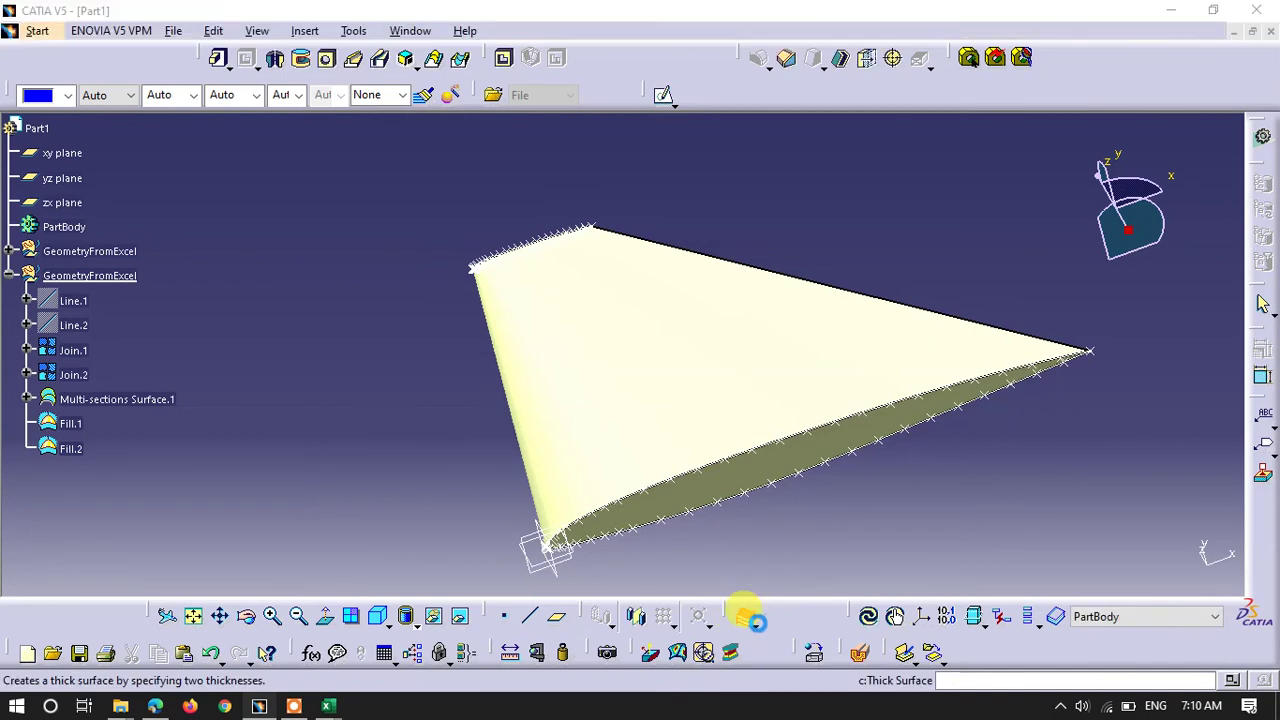
pyautogui.click(1211, 409)
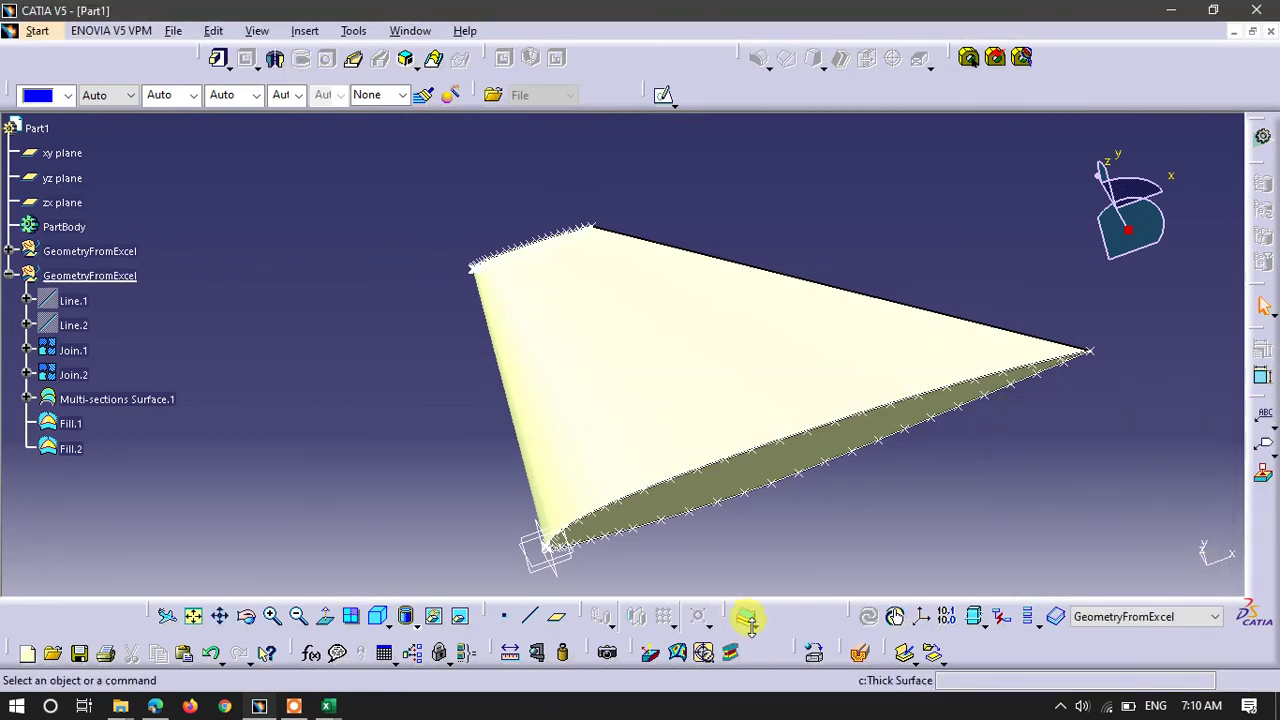
# Turn the wing into a solid in PartBody by applying Close Surface to Multi-sections Surface.1
pyautogui.click(757, 630)
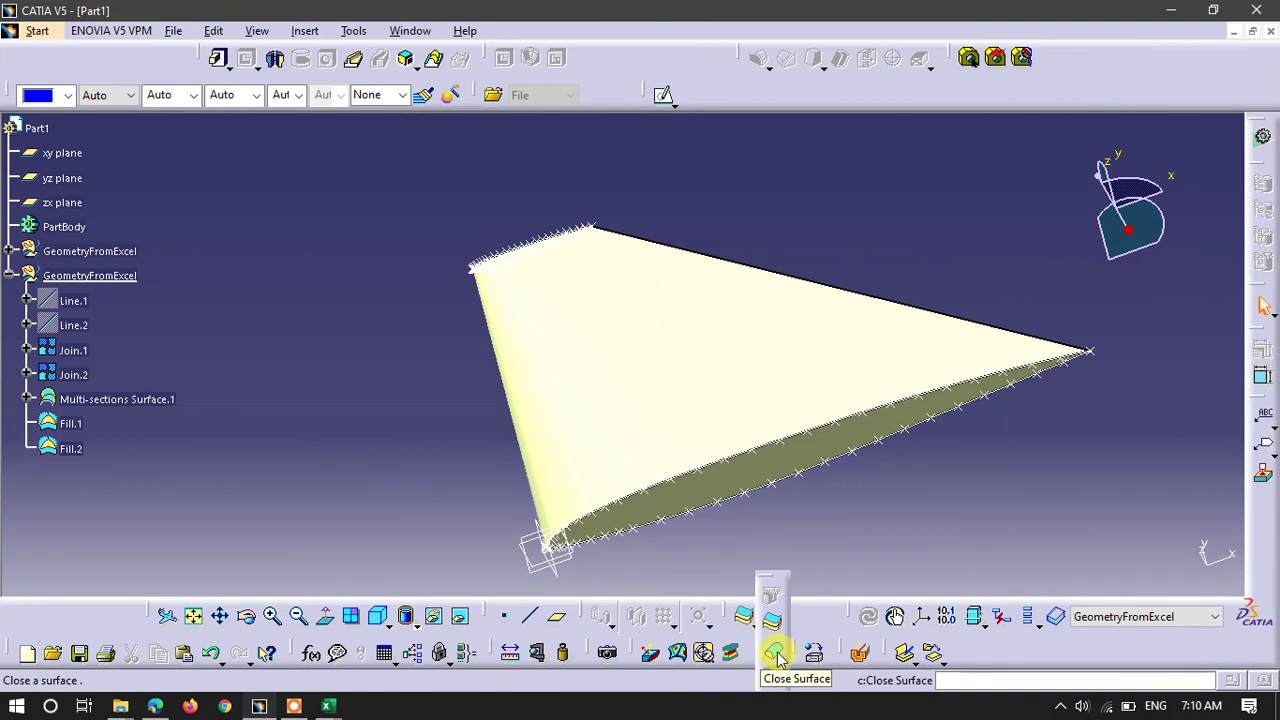
pyautogui.click(774, 654)
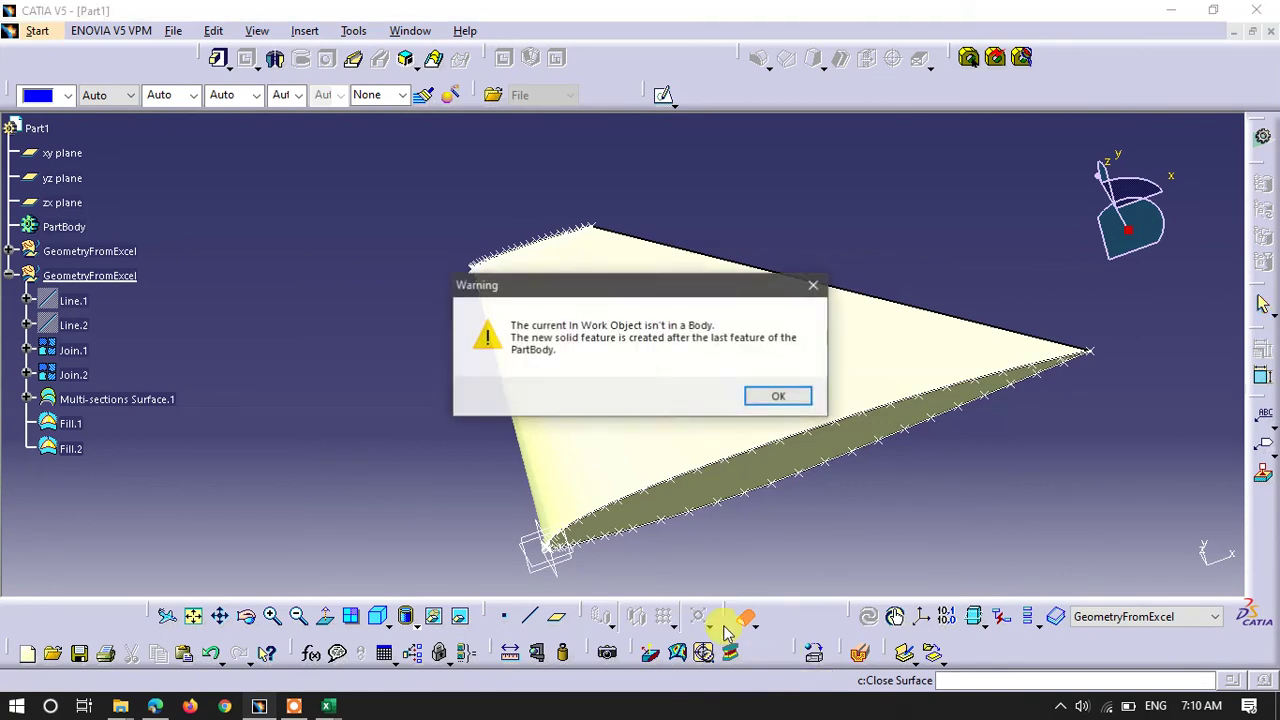
pyautogui.click(779, 397)
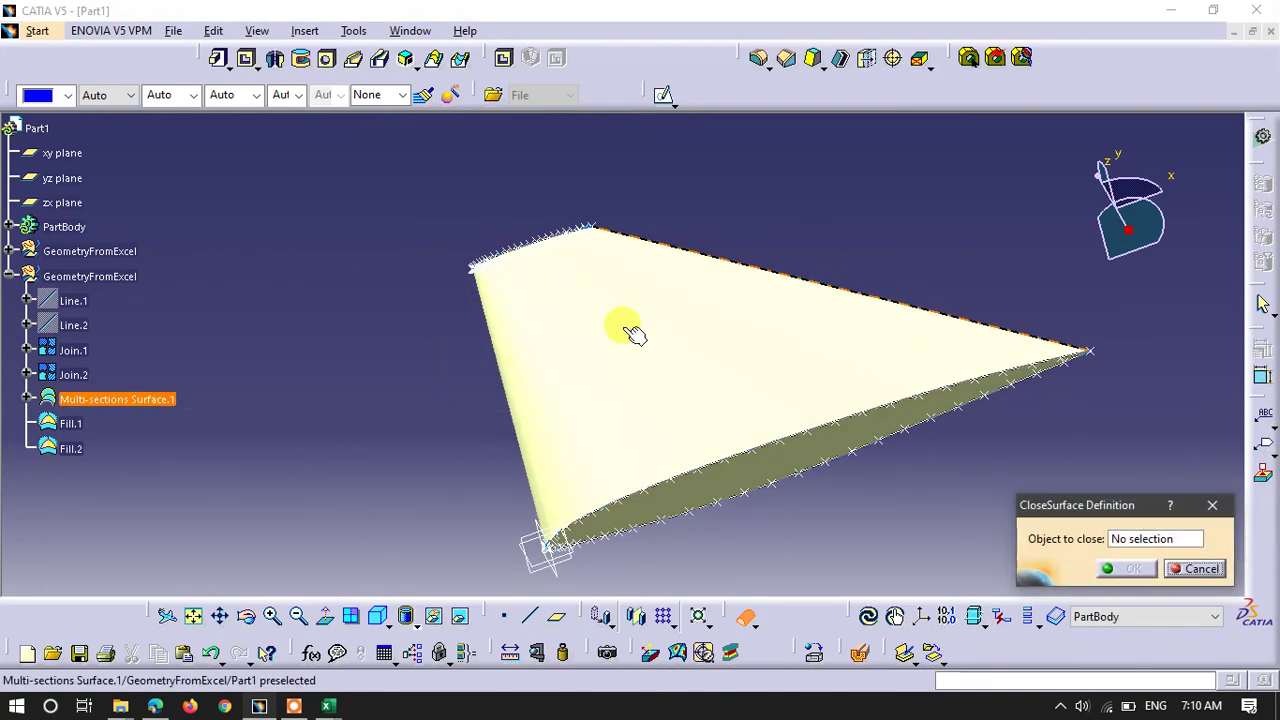
pyautogui.click(588, 376)
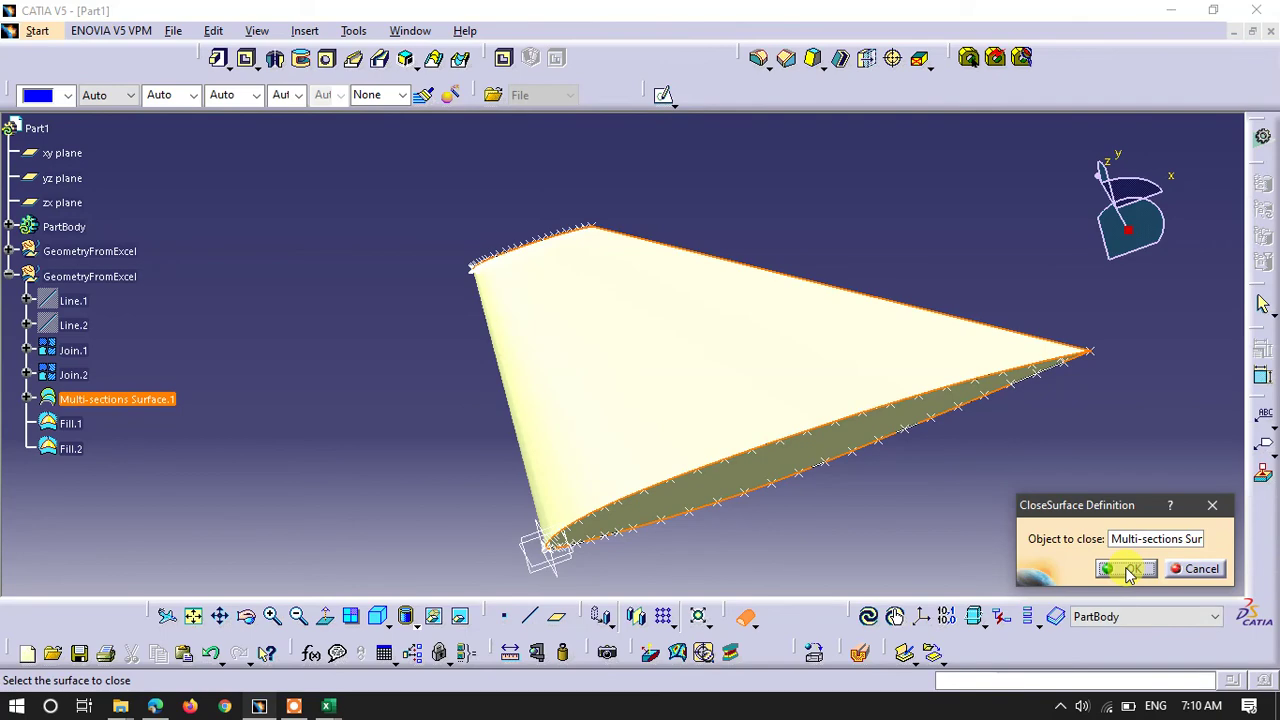
pyautogui.moveTo(986, 494); pyautogui.dragTo(840, 425, button='middle')
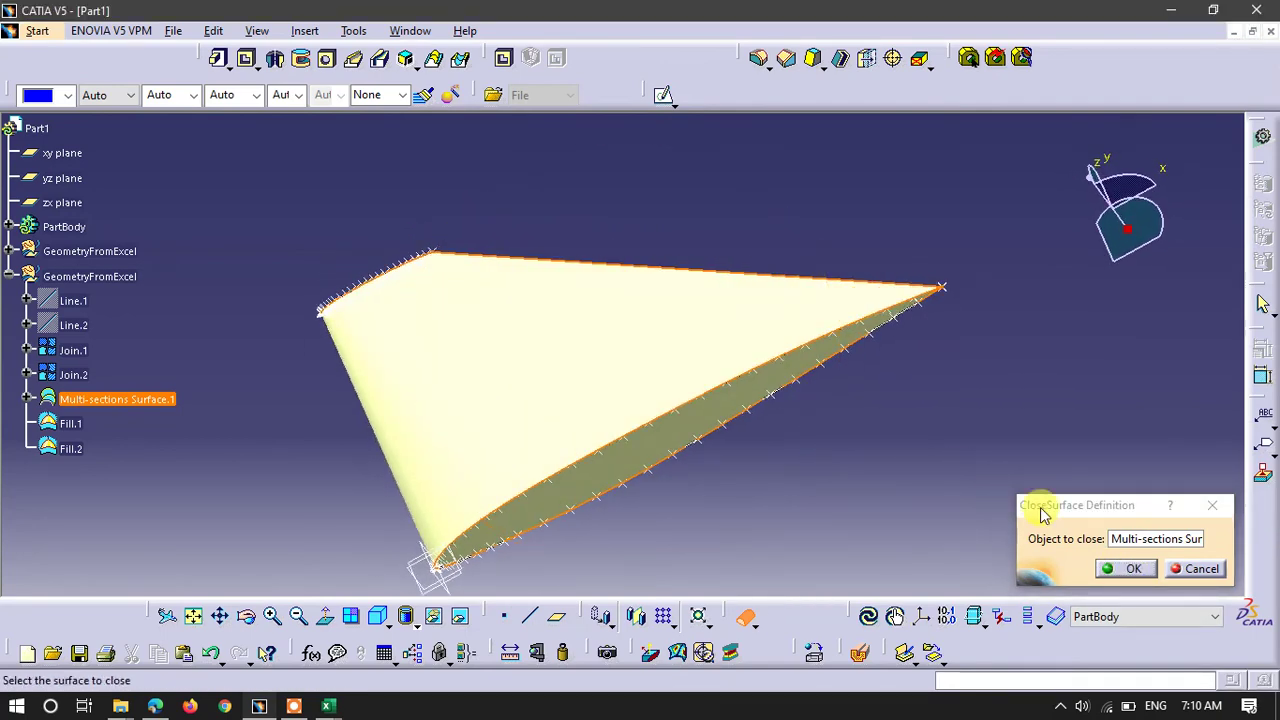
pyautogui.click(1125, 569)
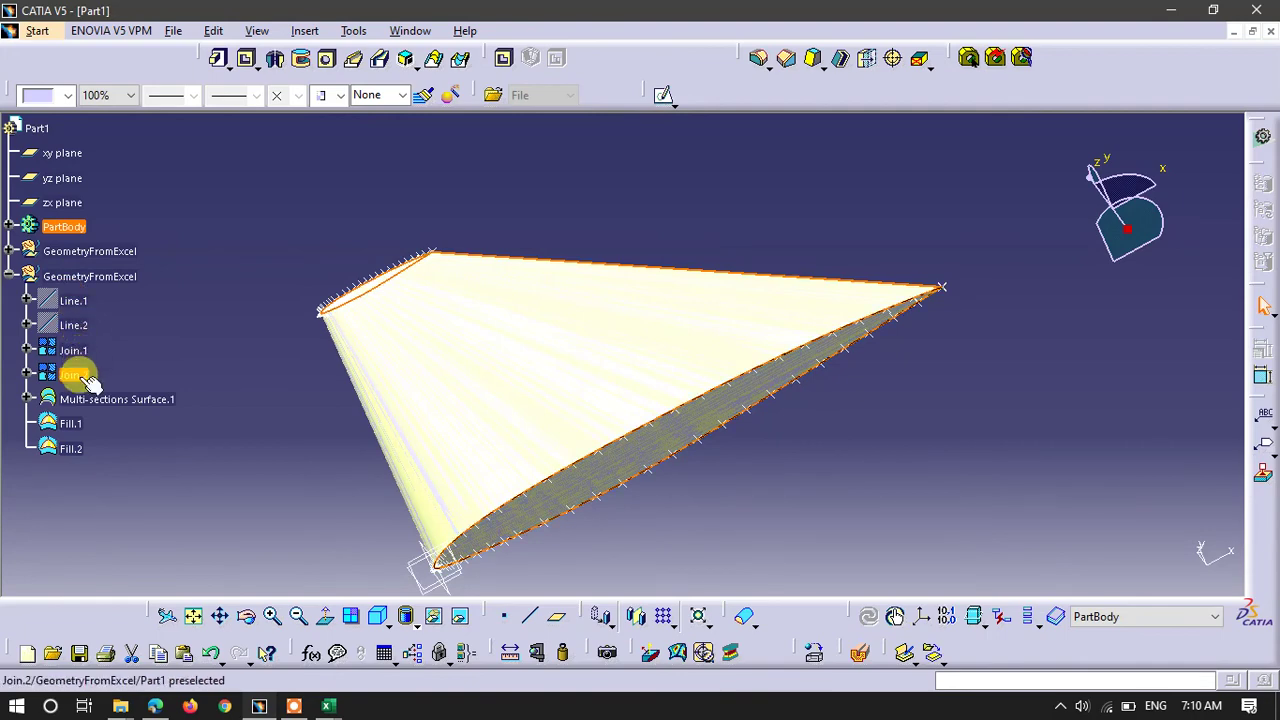
# Hide both GeometryFromExcel sets with their surfaces, curves and airfoil points, leaving the solid wing displayed
pyautogui.rightClick(97, 281)
pyautogui.click(150, 336)
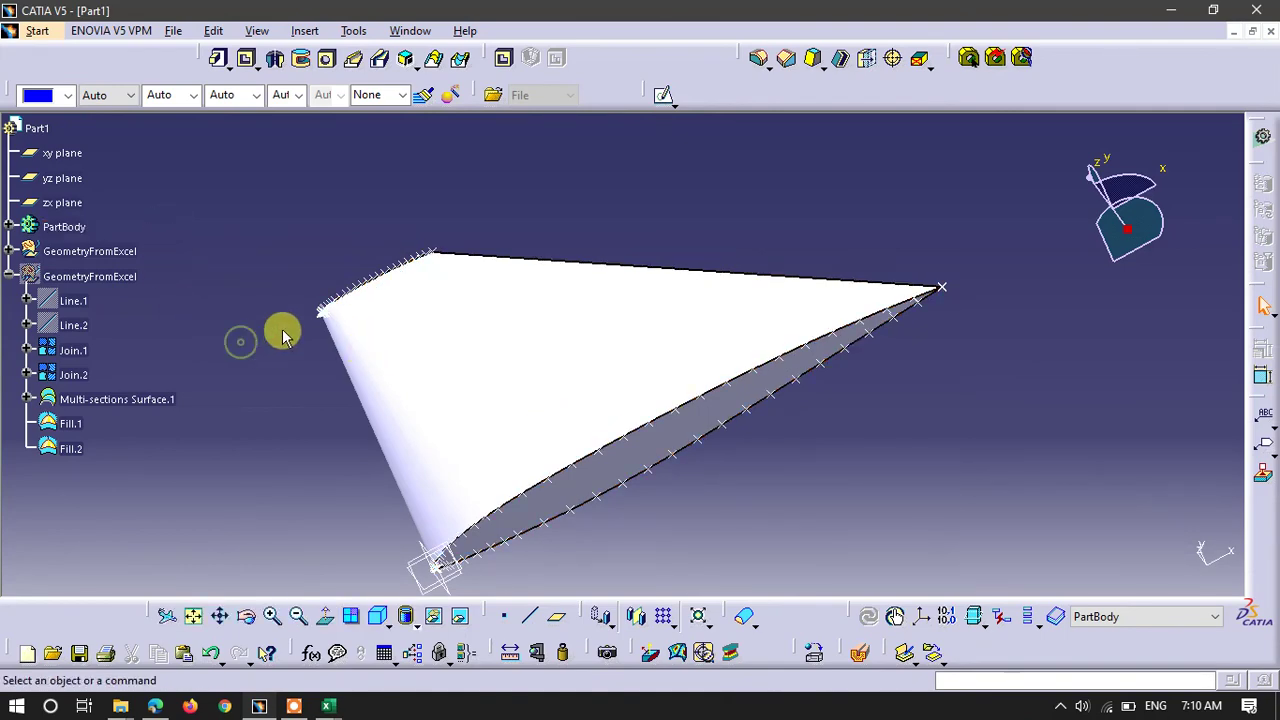
pyautogui.moveTo(491, 414); pyautogui.dragTo(586, 371, button='middle')
pyautogui.moveTo(900, 329); pyautogui.dragTo(784, 381, button='middle')
pyautogui.moveTo(595, 359)
pyautogui.mouseDown(button='middle')
pyautogui.moveTo(697, 432)
pyautogui.moveTo(780, 457)
pyautogui.moveTo(634, 380)
pyautogui.moveTo(595, 311)
pyautogui.moveTo(583, 323)
pyautogui.moveTo(740, 351)
pyautogui.moveTo(443, 434)
pyautogui.moveTo(620, 337)
pyautogui.moveTo(609, 366)
pyautogui.moveTo(600, 300)
pyautogui.moveTo(594, 338)
pyautogui.mouseUp(button='middle')
pyautogui.moveTo(367, 360); pyautogui.dragTo(385, 393, button='middle')
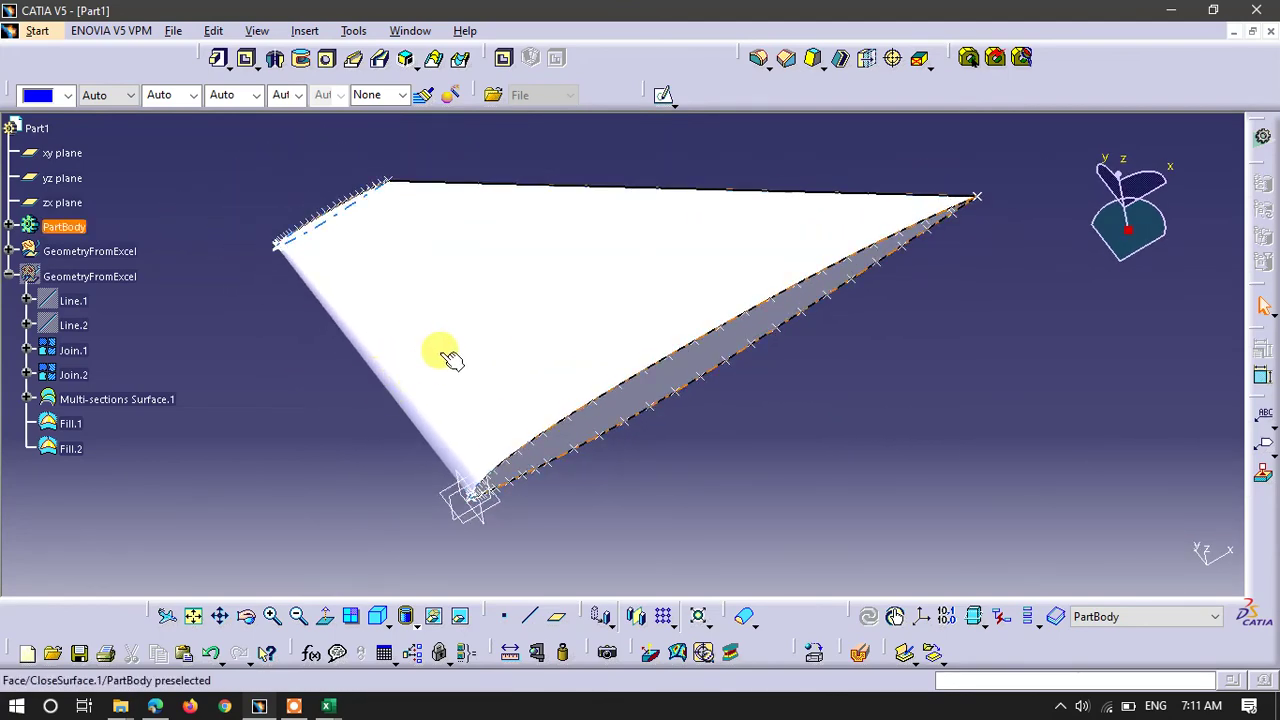
pyautogui.moveTo(463, 431); pyautogui.dragTo(287, 358, button='middle')
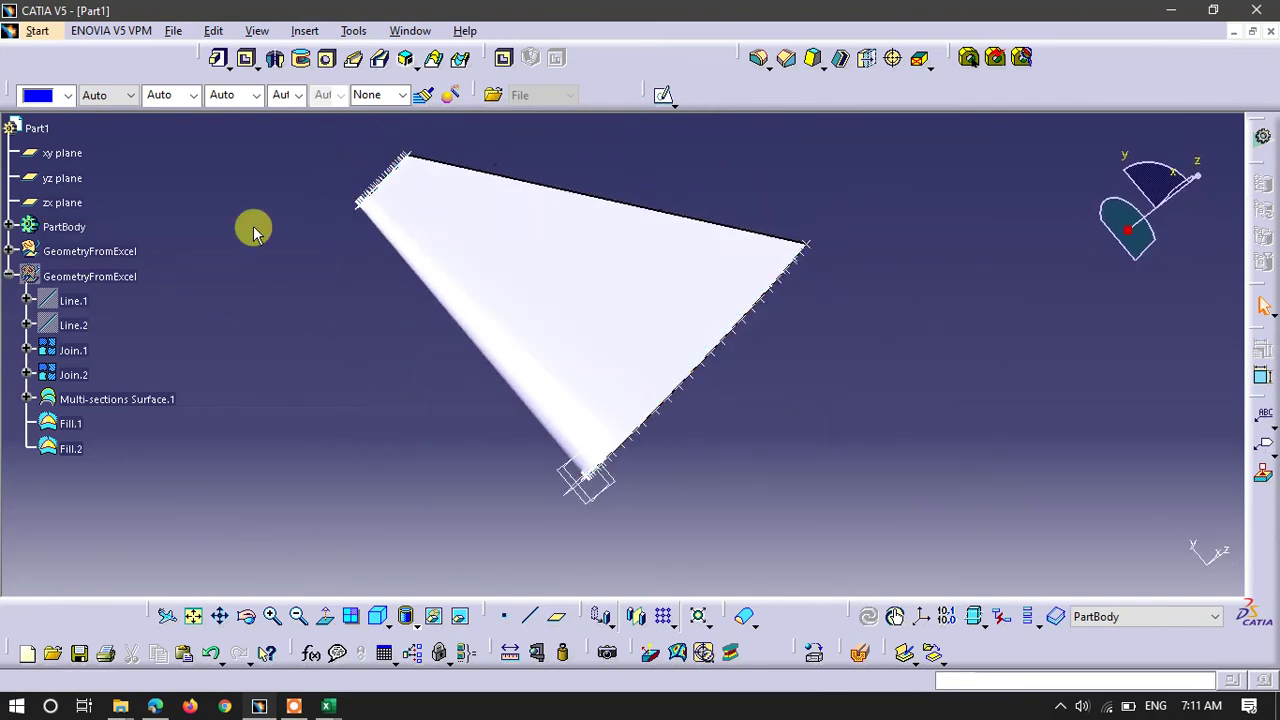
pyautogui.rightClick(125, 251)
pyautogui.click(160, 310)
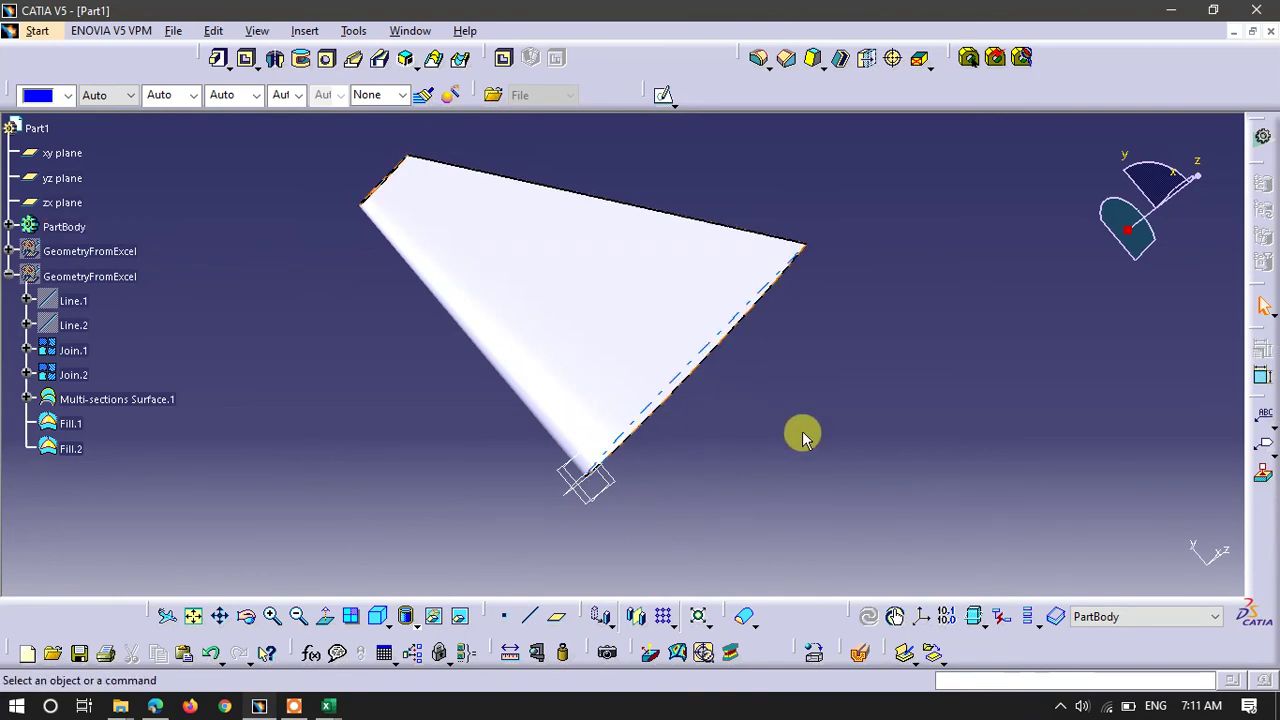
# Examine the solid wing's root face, leading edge and upper surface from several angles
pyautogui.moveTo(809, 374); pyautogui.dragTo(652, 253, button='middle')
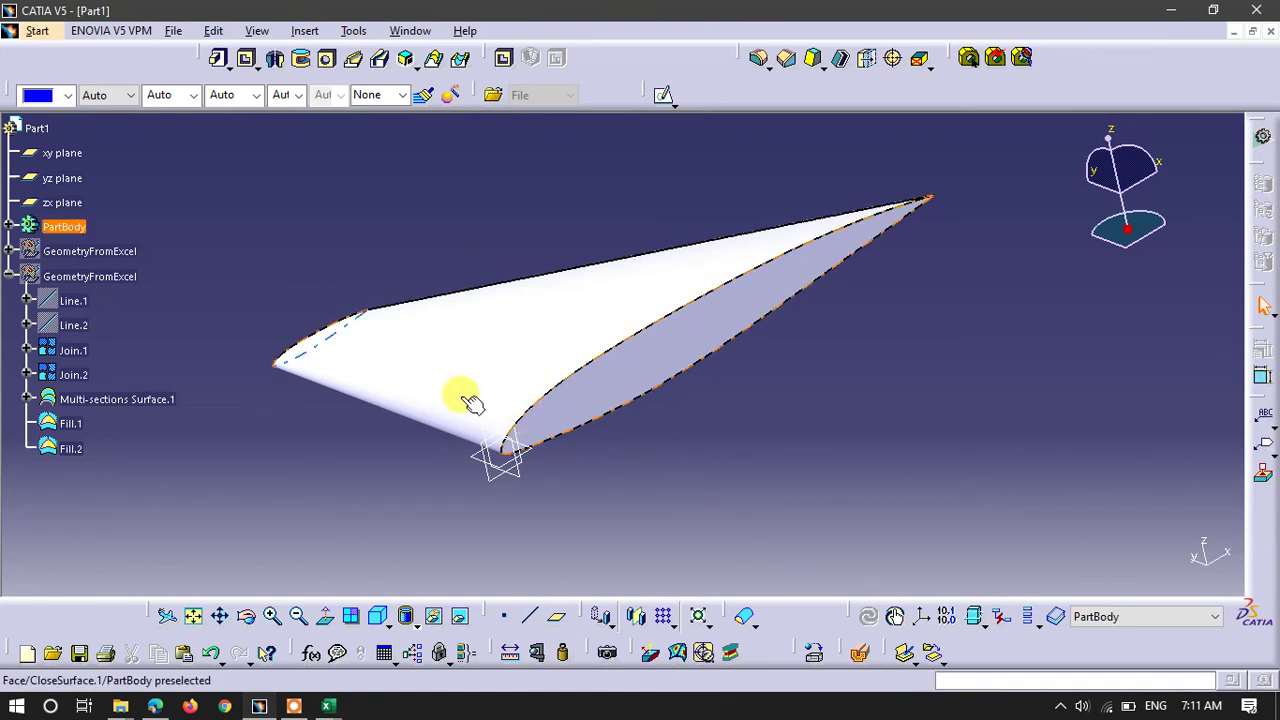
pyautogui.moveTo(627, 413); pyautogui.dragTo(622, 350, button='middle')
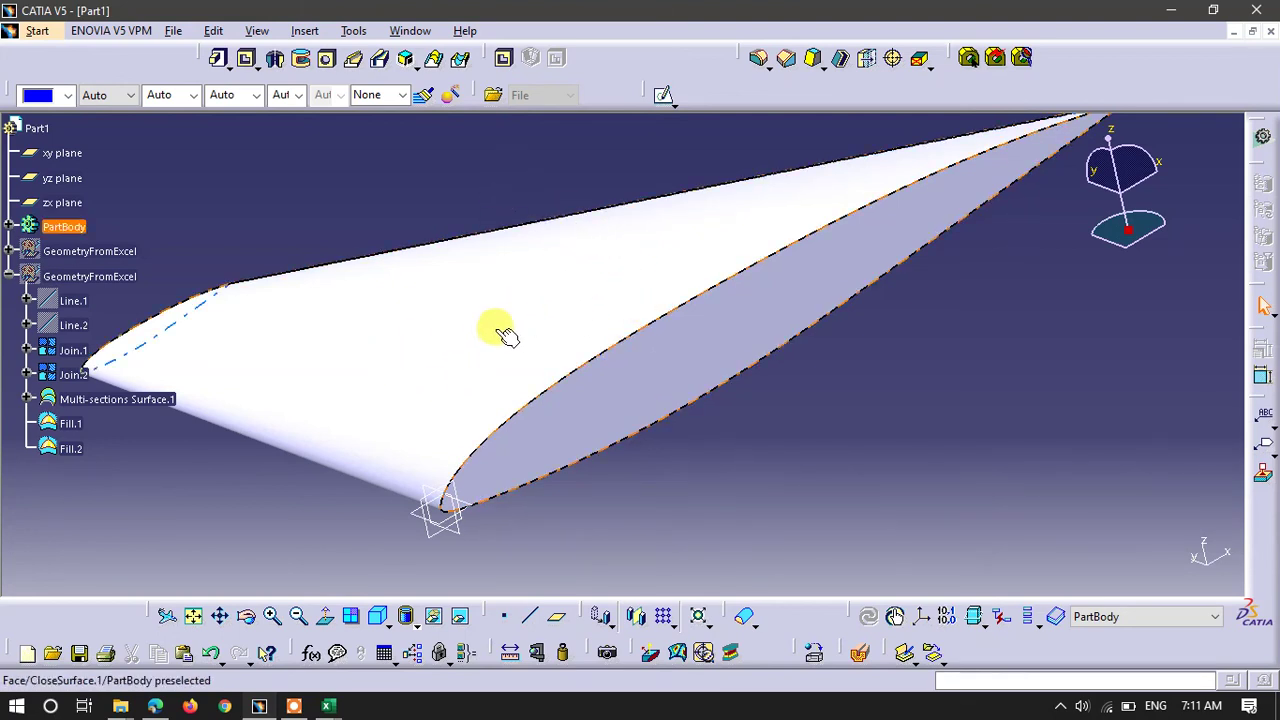
pyautogui.moveTo(513, 328); pyautogui.dragTo(506, 363, button='middle')
pyautogui.moveTo(554, 277); pyautogui.dragTo(585, 336, button='middle')
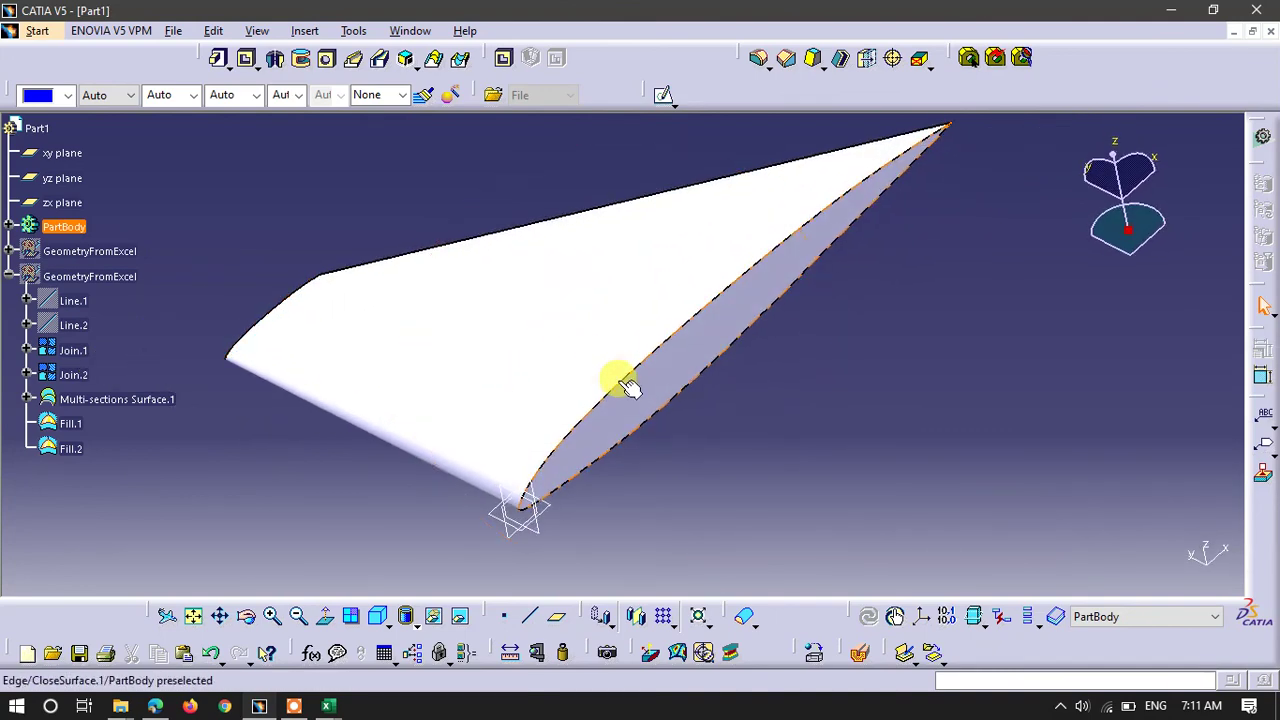
pyautogui.moveTo(628, 433); pyautogui.dragTo(605, 392, button='middle')
pyautogui.moveTo(429, 334); pyautogui.dragTo(529, 423, button='middle')
pyautogui.moveTo(510, 310)
pyautogui.mouseDown(button='middle')
pyautogui.moveTo(523, 409)
pyautogui.moveTo(500, 380)
pyautogui.moveTo(520, 290)
pyautogui.mouseUp(button='middle')
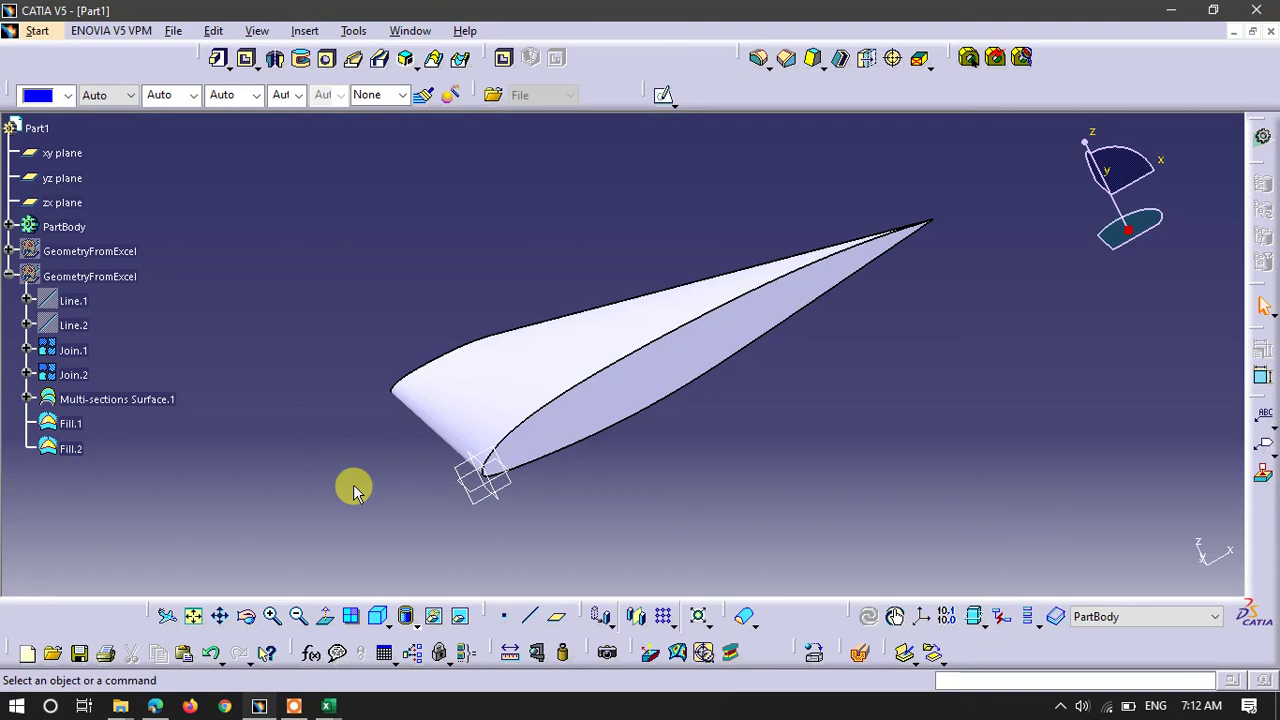
pyautogui.click(293, 706)
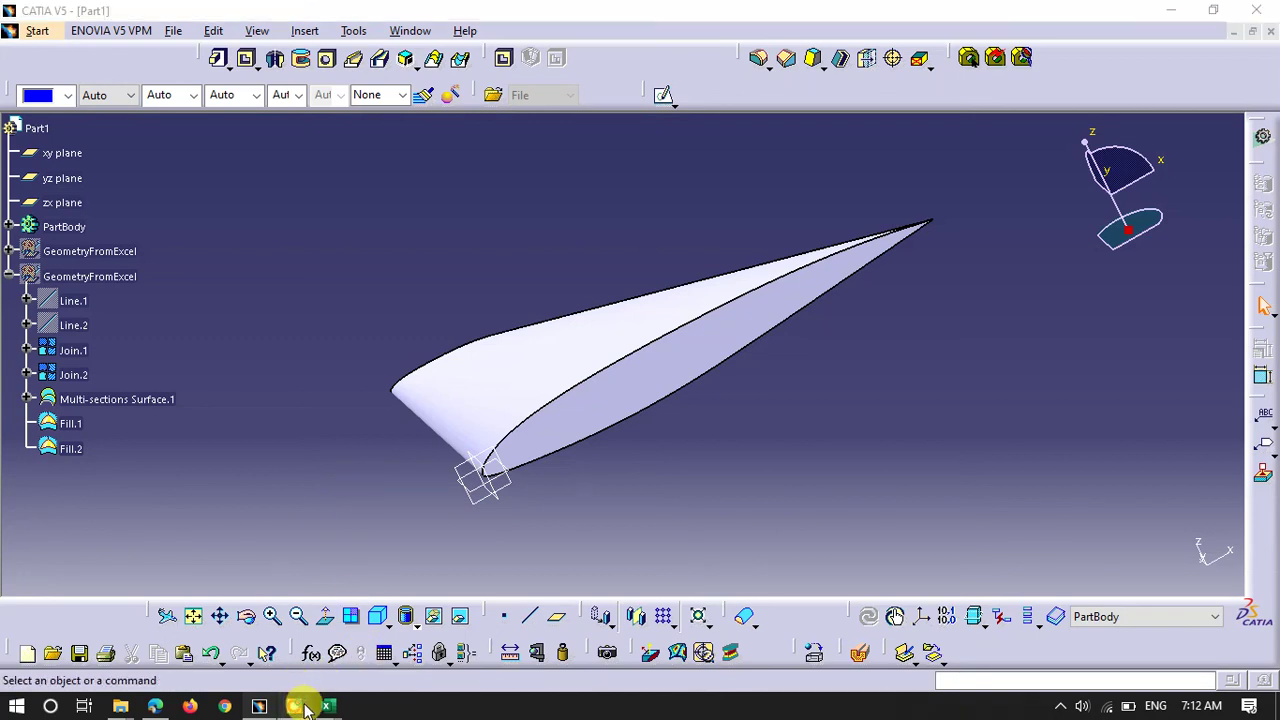